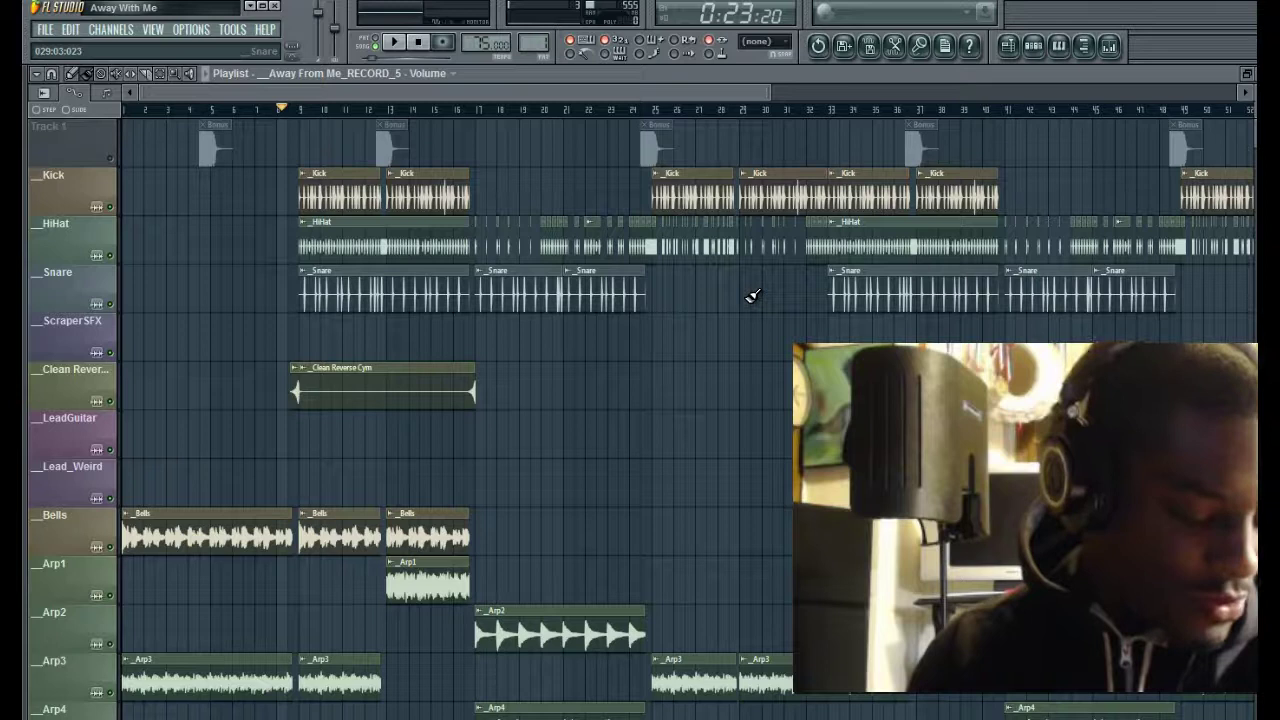
- Look over the existing channel levels in the mixer, repositioning its window above the playlist, and close it
left_click(1110, 46)
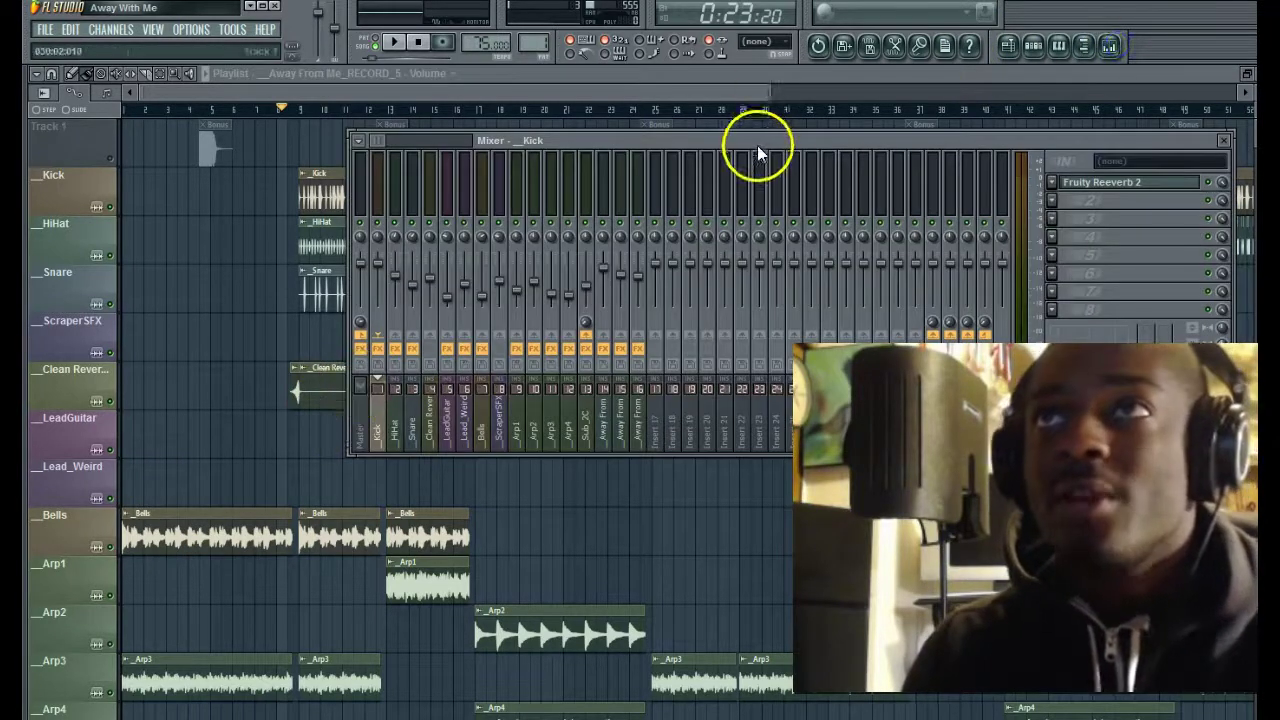
left_click_drag(754, 139, 613, 152)
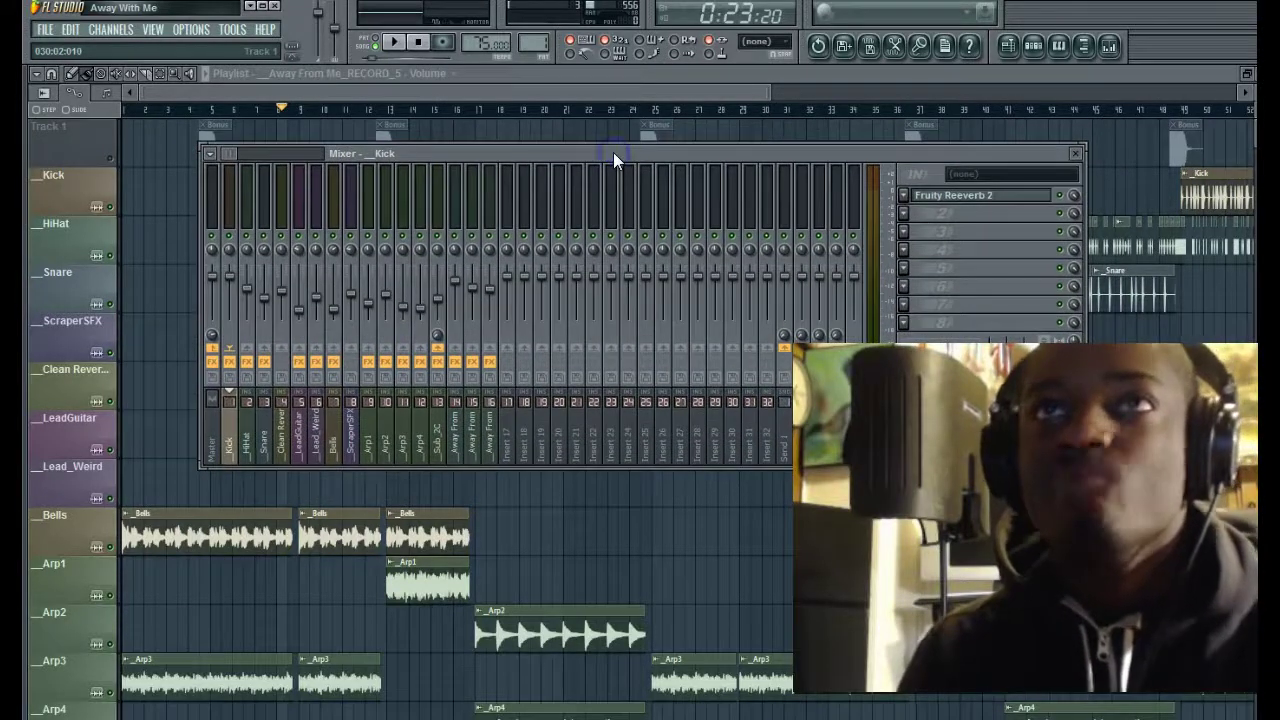
left_click_drag(666, 151, 711, 153)
left_click(668, 170)
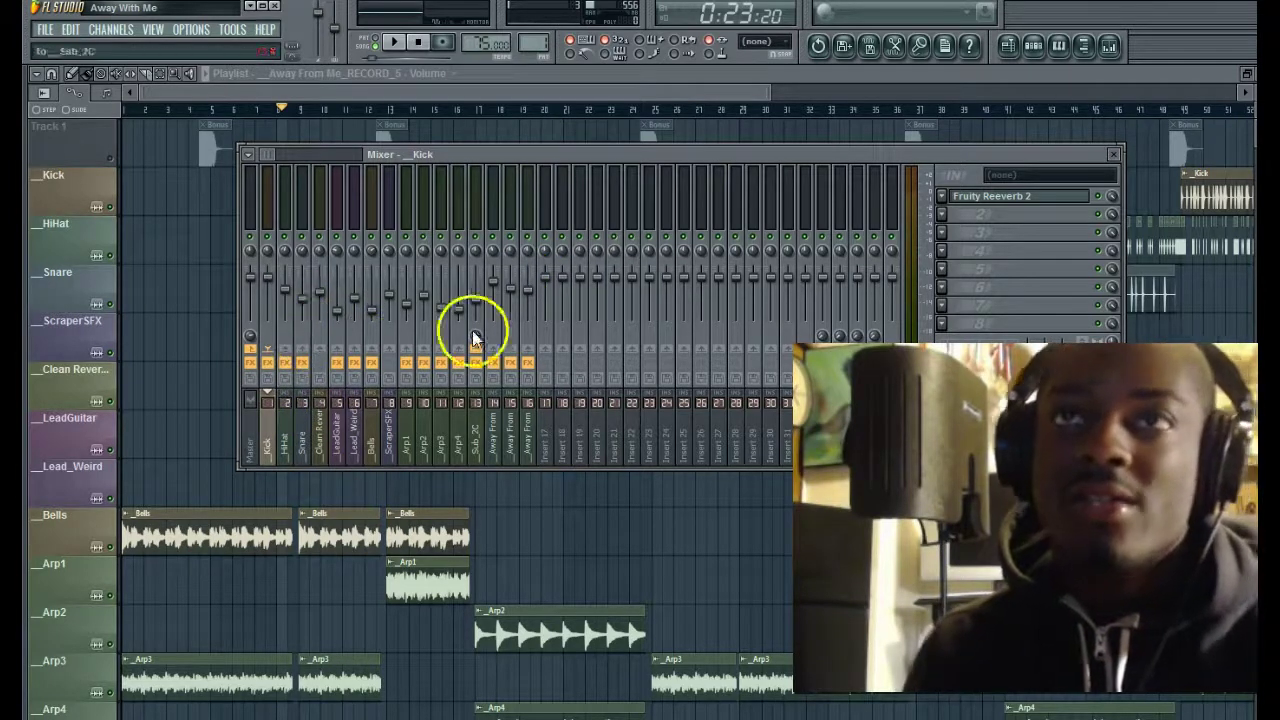
left_click(372, 86)
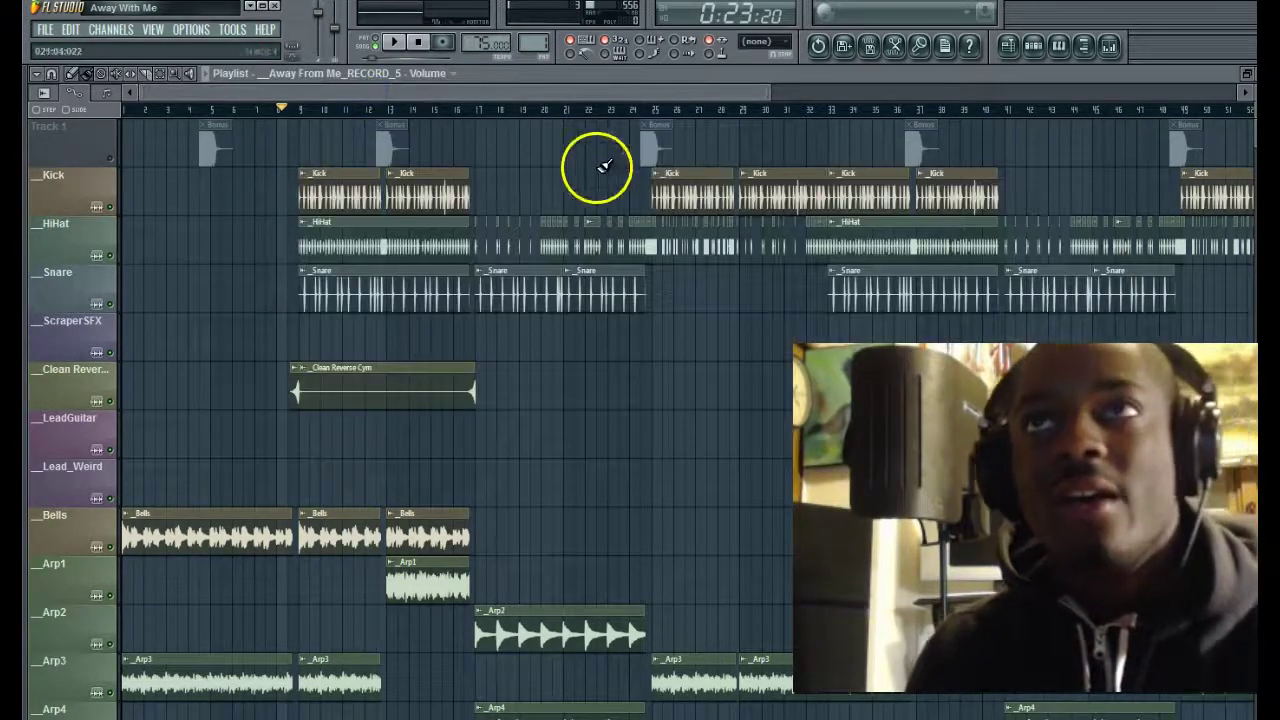
- Play the arrangement from about bar 6 and pause playback at about bar 17
scroll(563, 114, "down", 3)
scroll(397, 282, "down", 1)
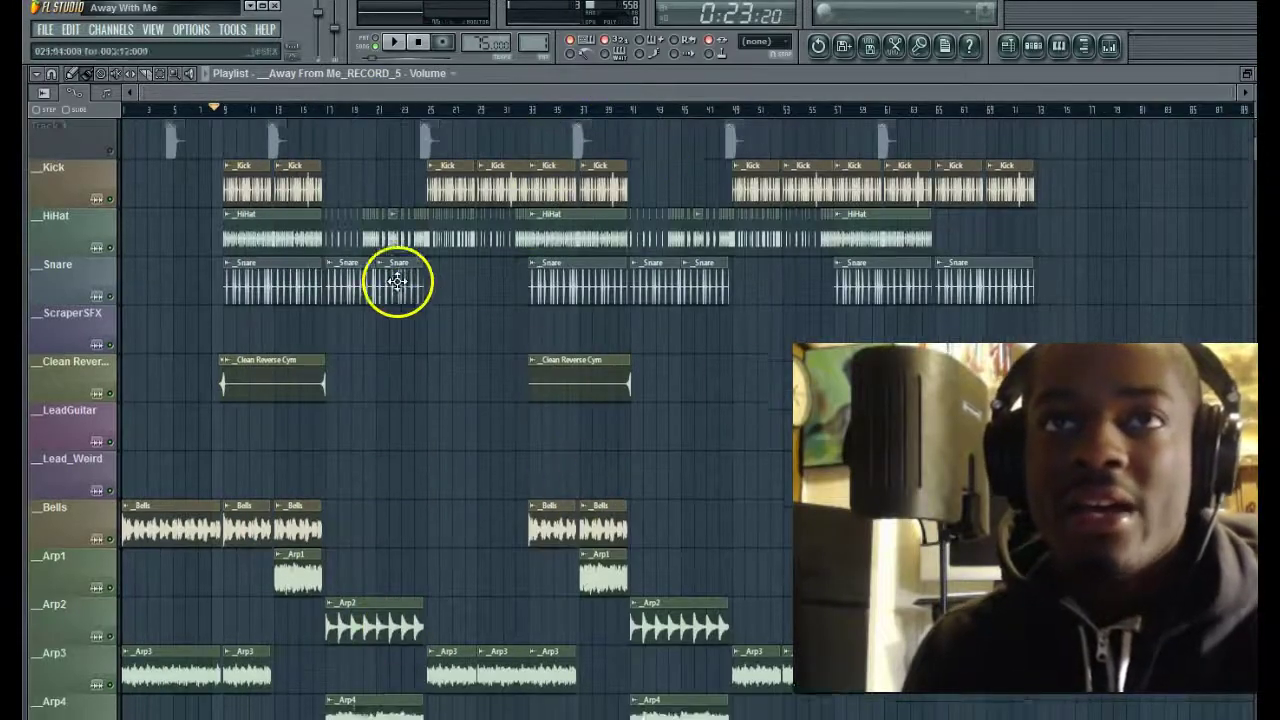
scroll(397, 282, "down", 3)
scroll(394, 286, "up", 4)
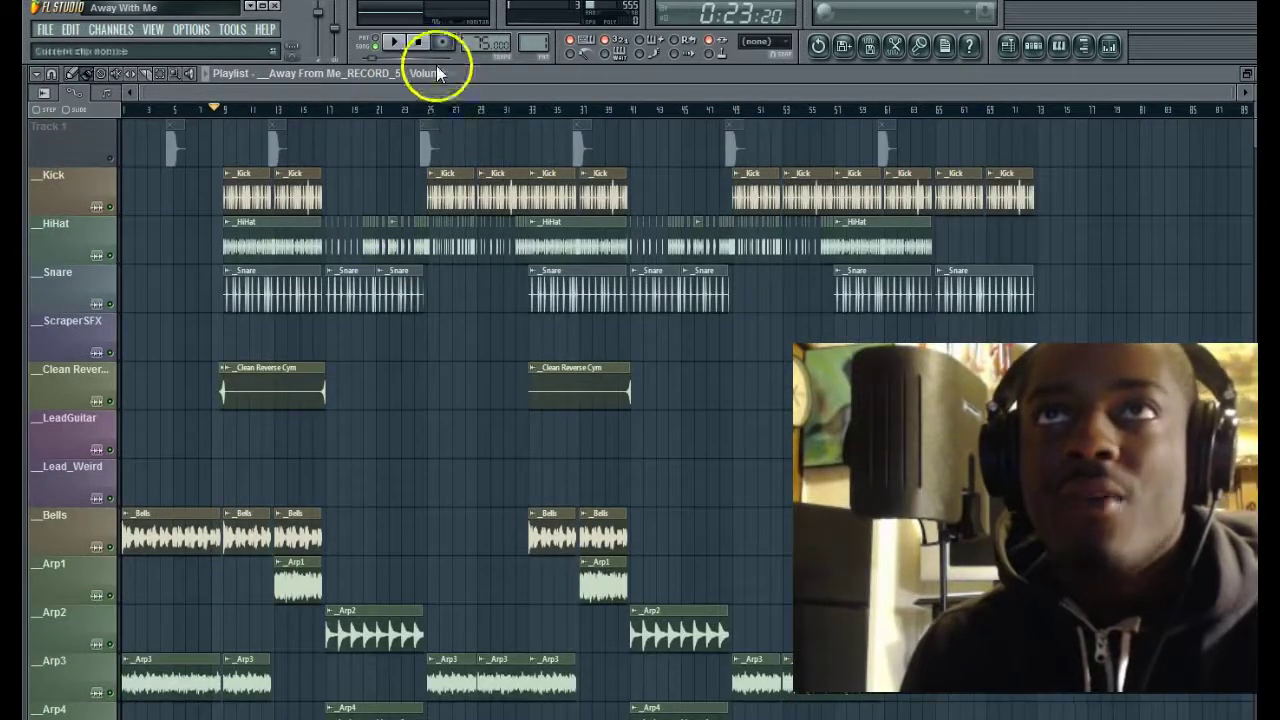
scroll(305, 220, "down", 2)
scroll(303, 220, "up", 2)
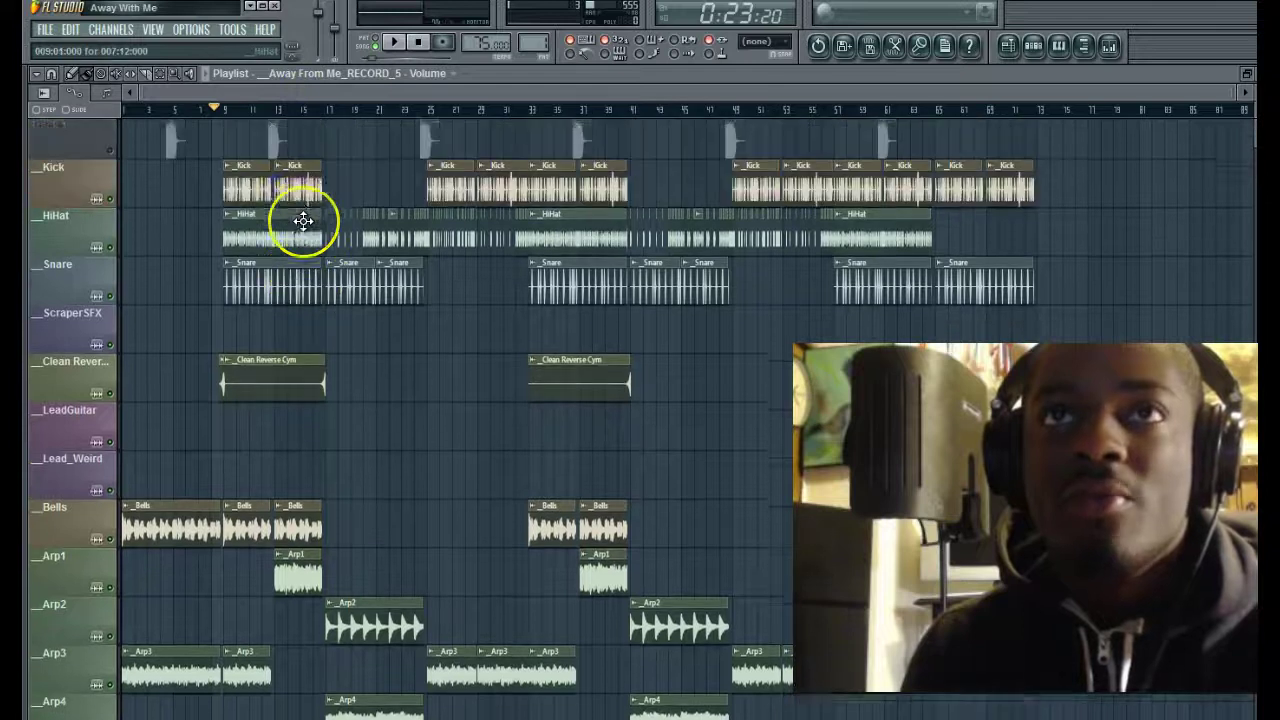
scroll(303, 220, "up", 1)
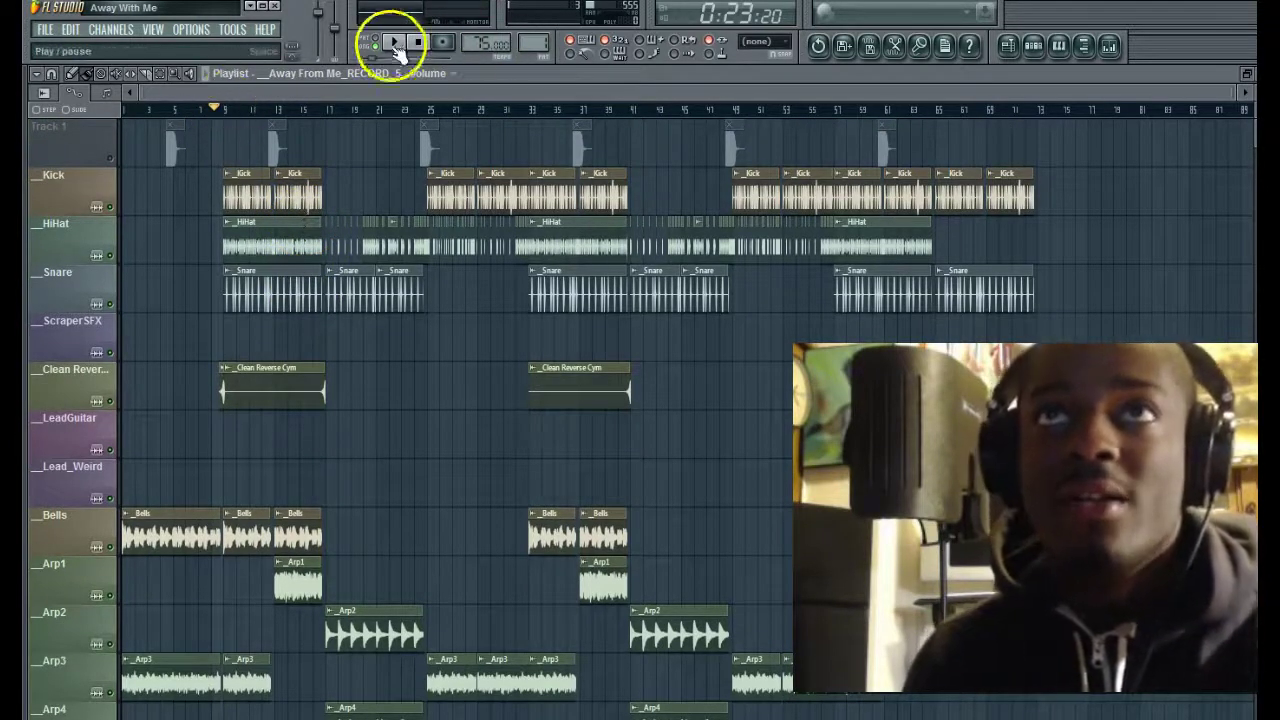
left_click(187, 108)
left_click(393, 45)
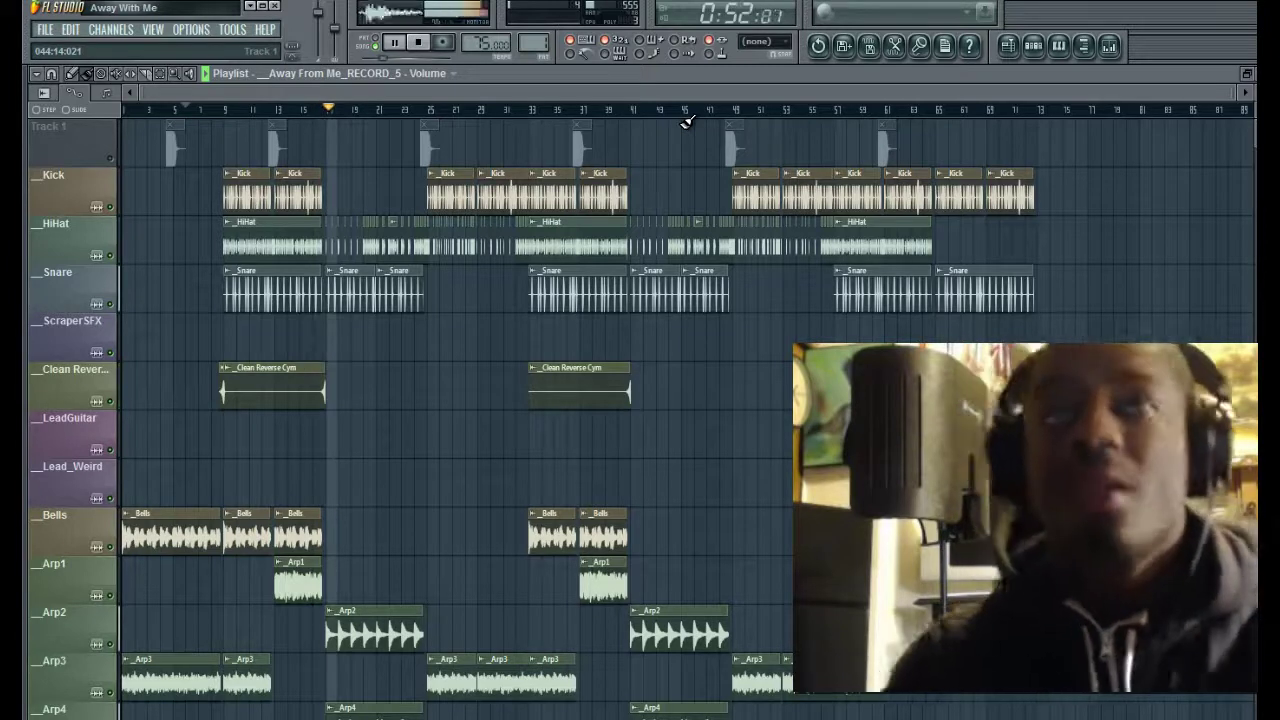
left_click(394, 42)
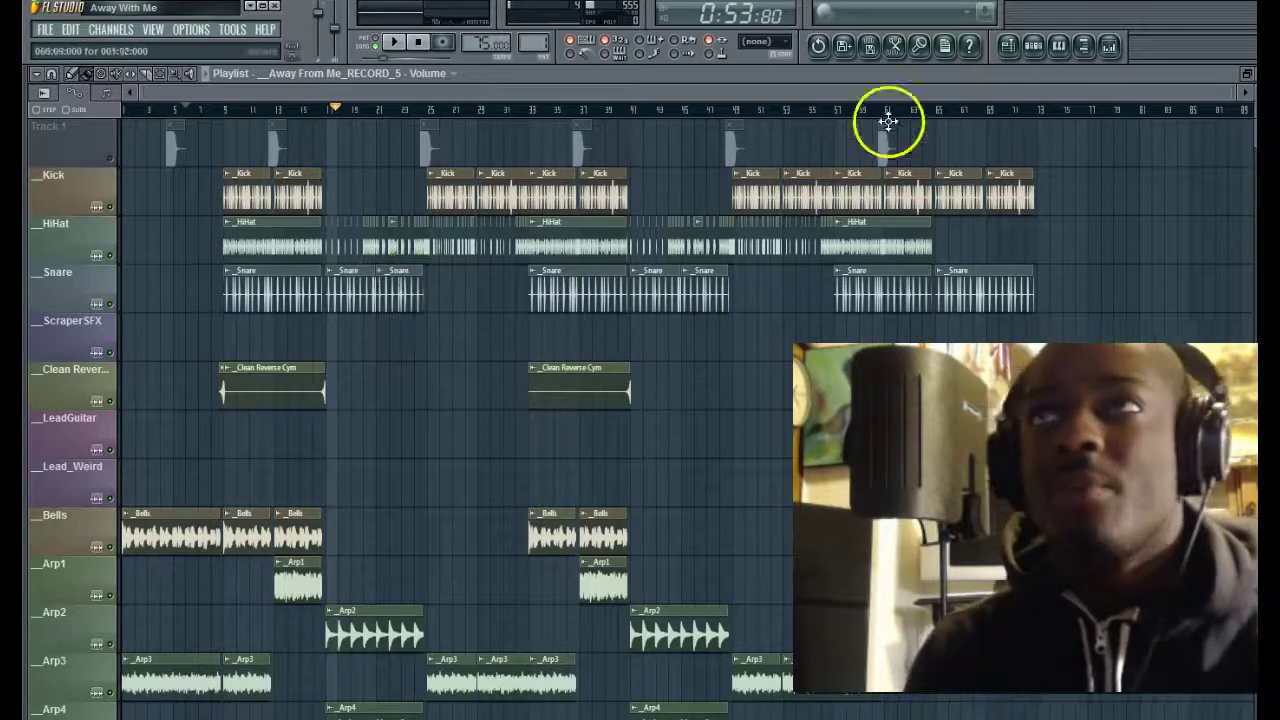
- Check the LeadGuitar channel in the mixer and select the section from bar 9 to bar 17 as the playback loop
left_click(1110, 45)
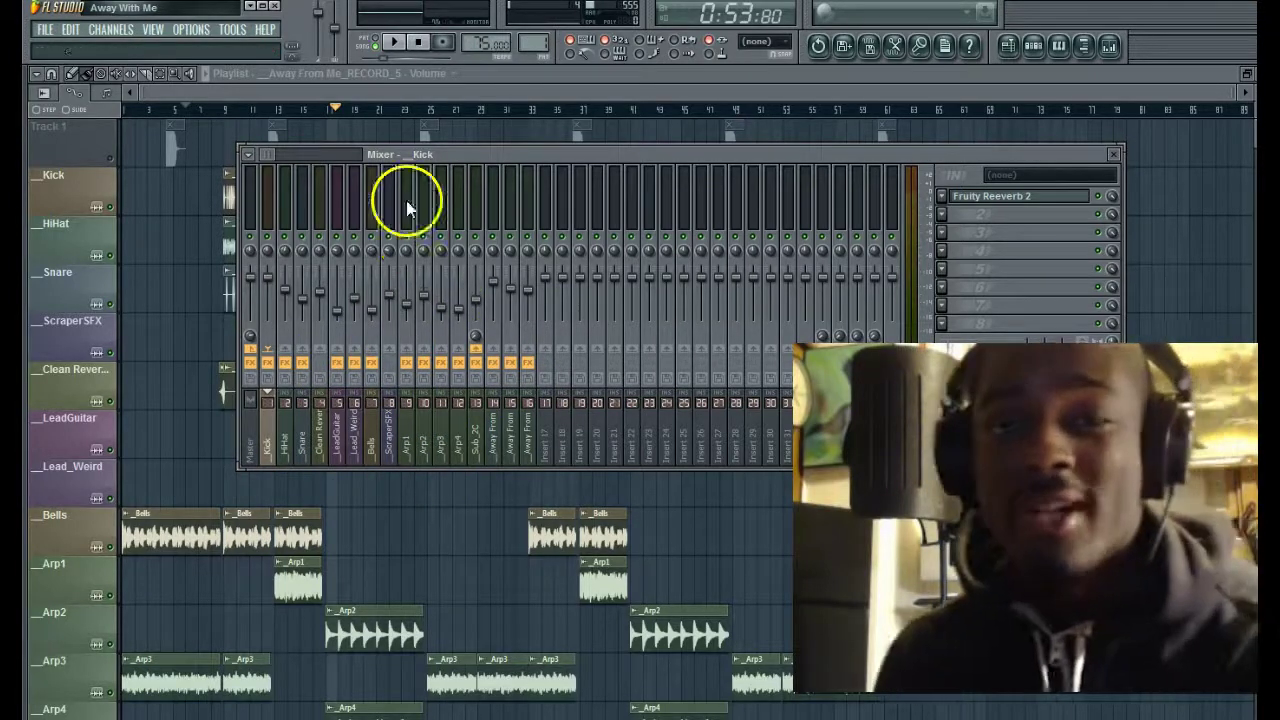
left_click(340, 280)
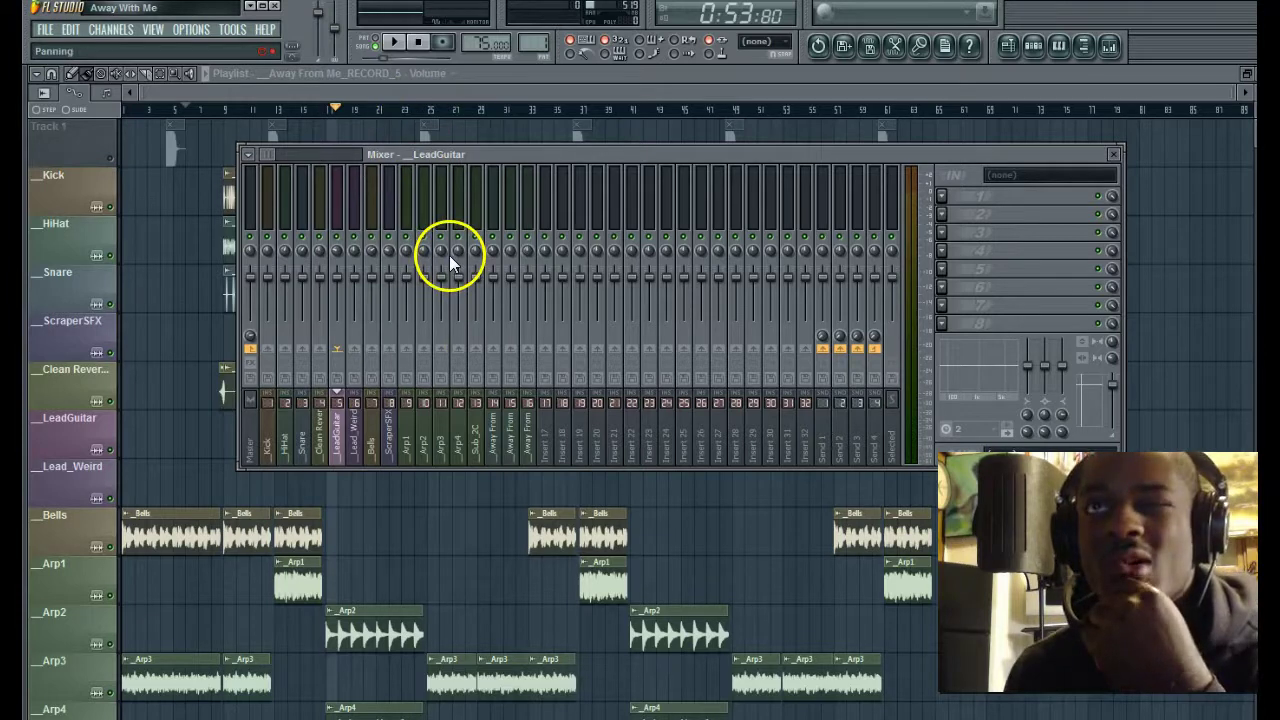
left_click(479, 99)
left_click(224, 109)
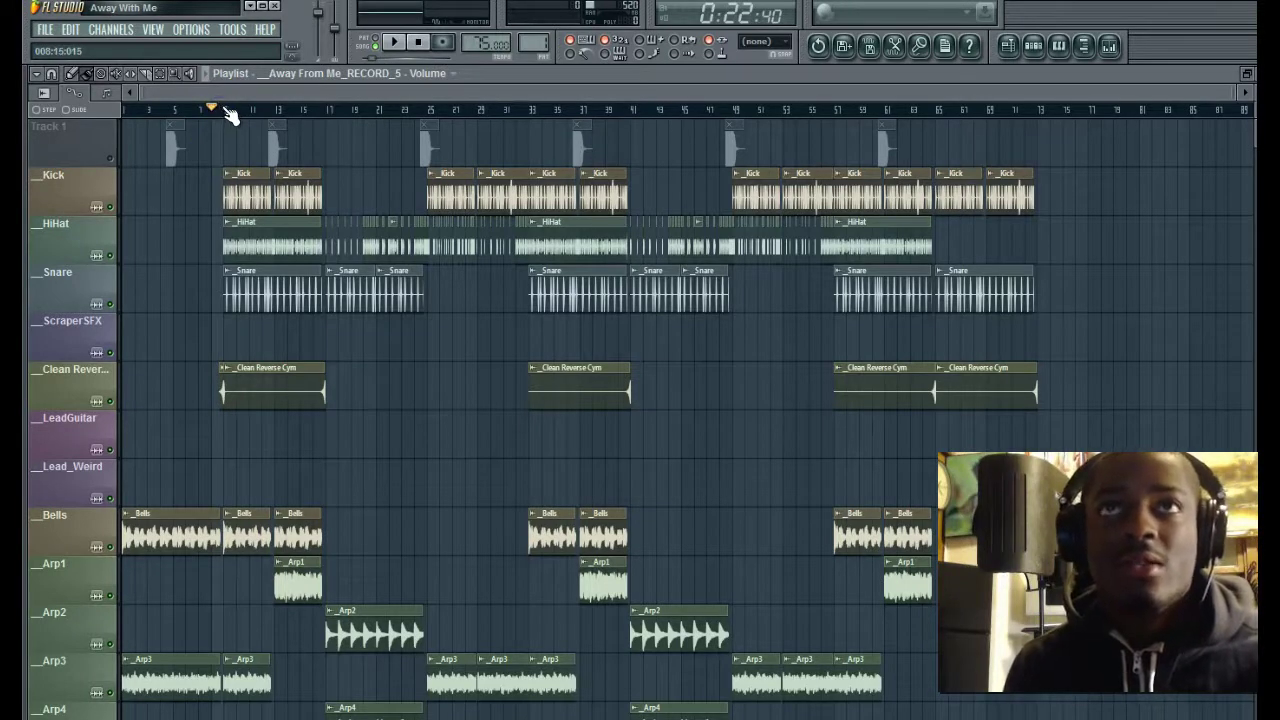
left_click_drag(226, 110, 325, 109)
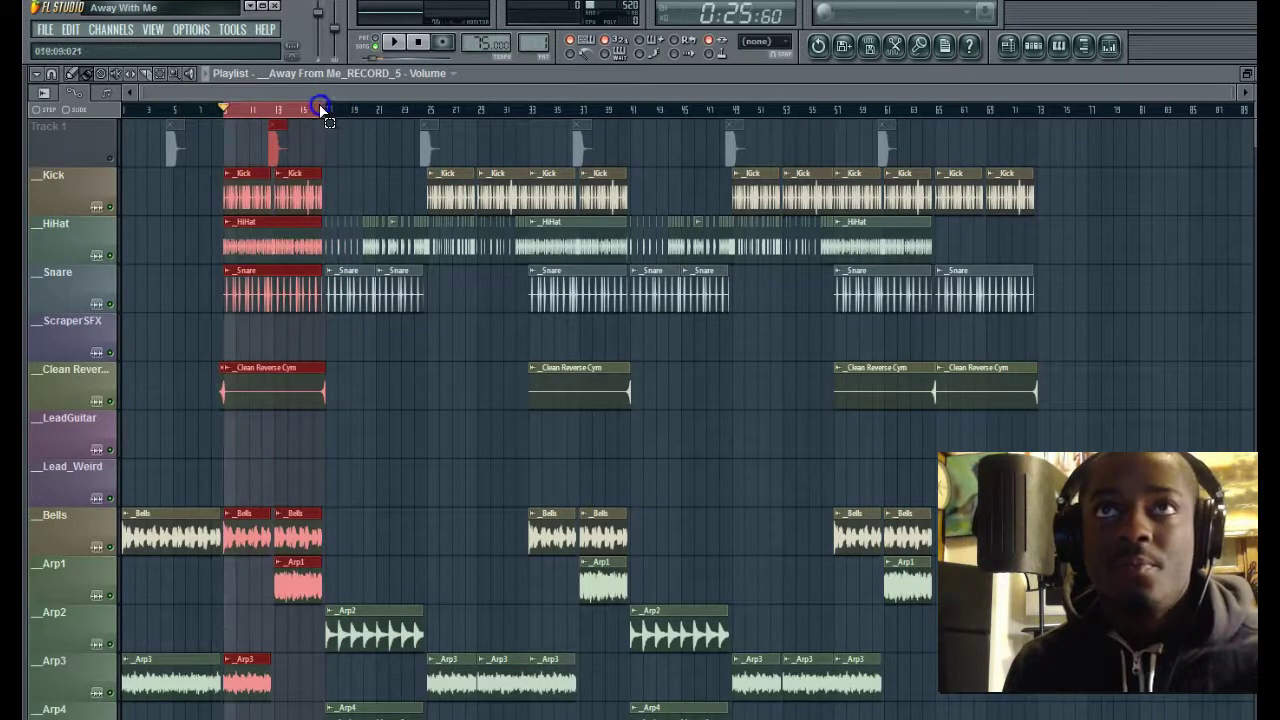
- Reopen the mixer, play the start of the selected loop to hear the unbalanced mix, and stop playback
left_click(1108, 45)
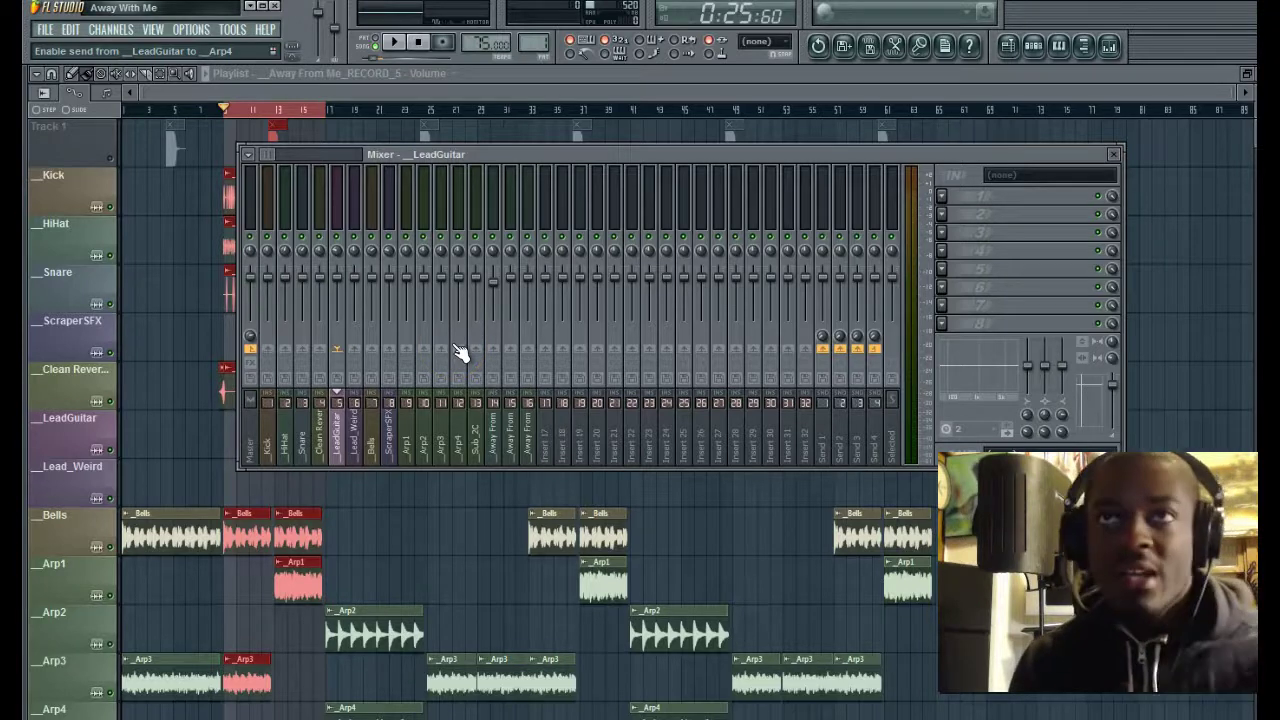
right_click(495, 283)
left_click(510, 294)
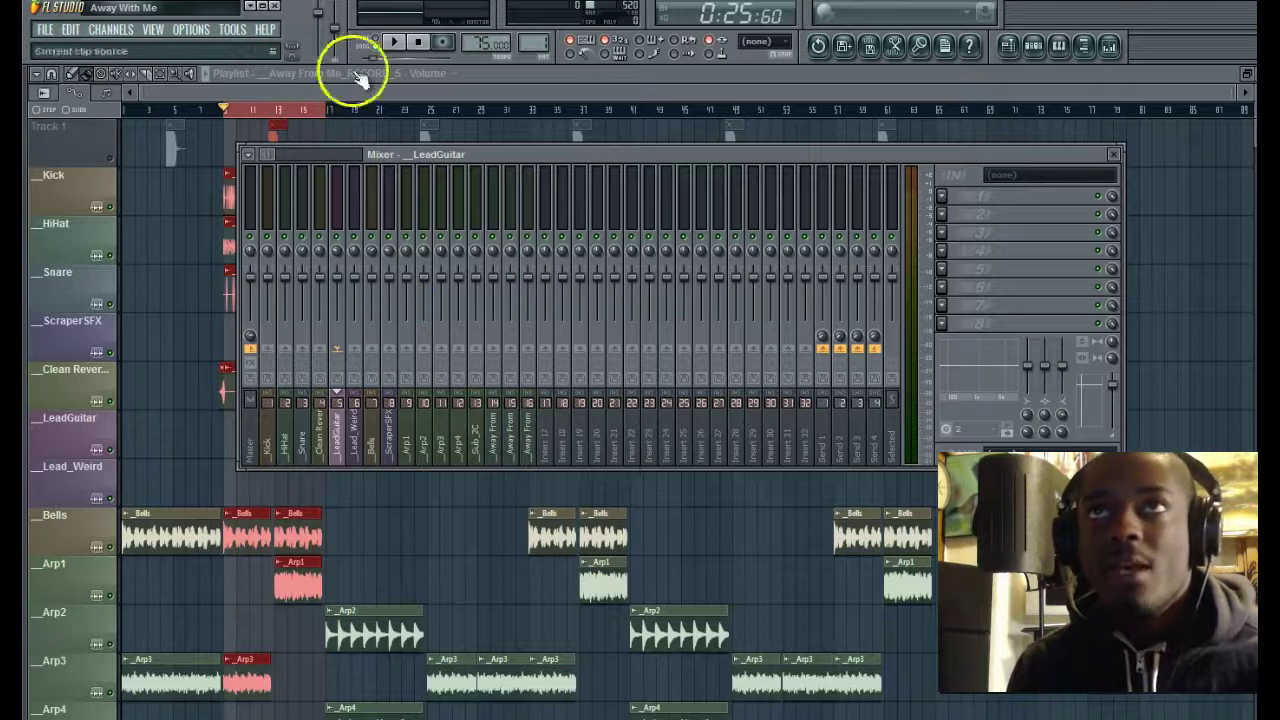
left_click(391, 44)
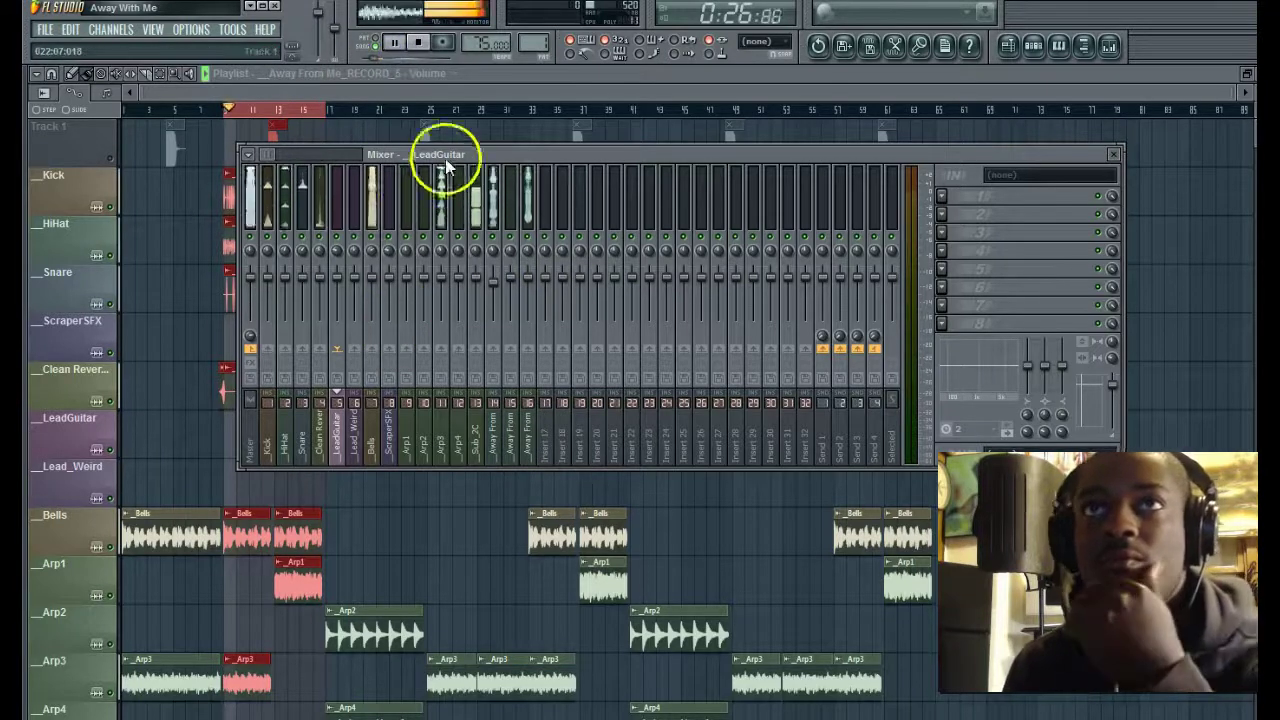
left_click(419, 43)
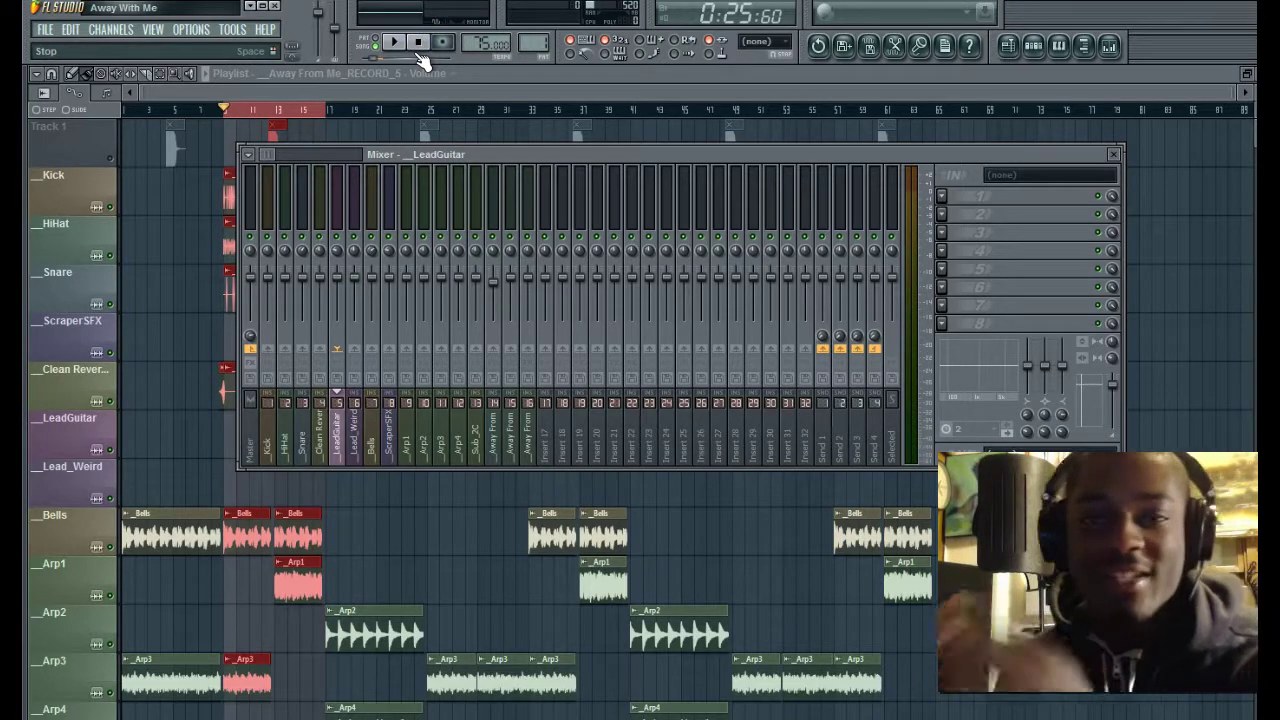
left_click(449, 156)
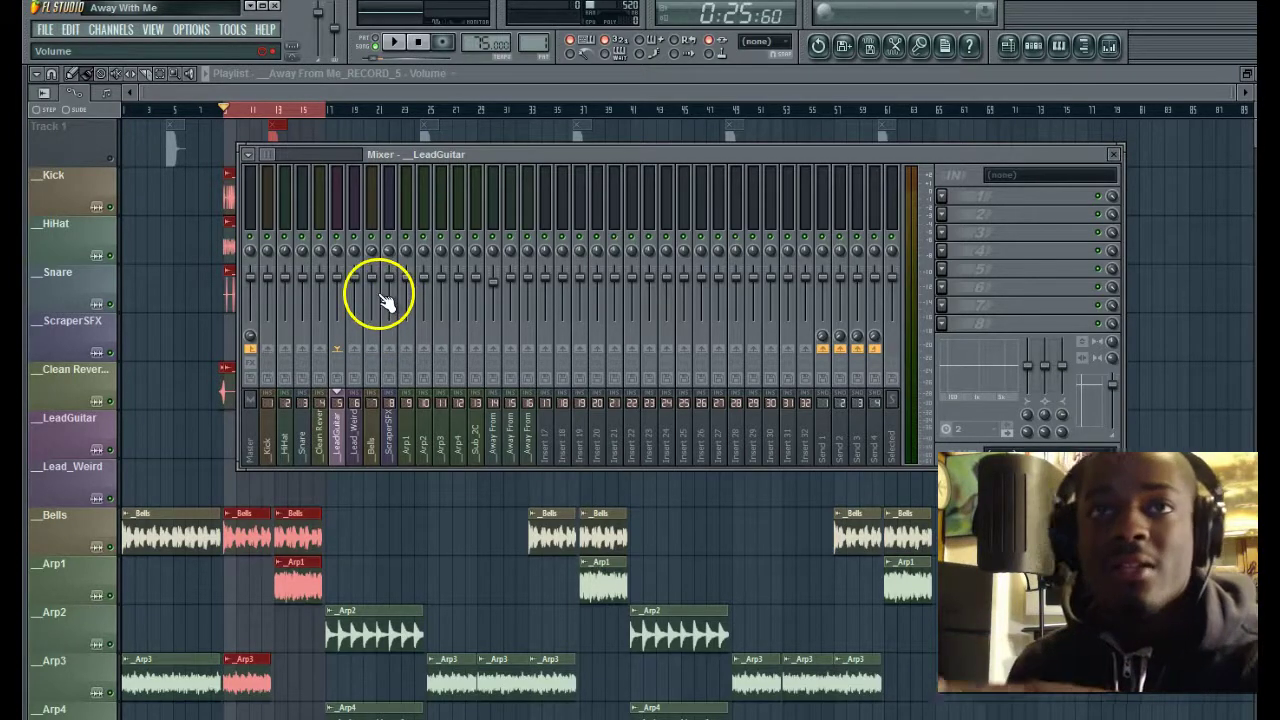
- Start loop playback, pull the Kick, HiHat, Snare and Clean Reverse Cym faders down to zero, and lower the Bells fader
left_click(394, 42)
left_click_drag(269, 277, 321, 318)
left_click(287, 278)
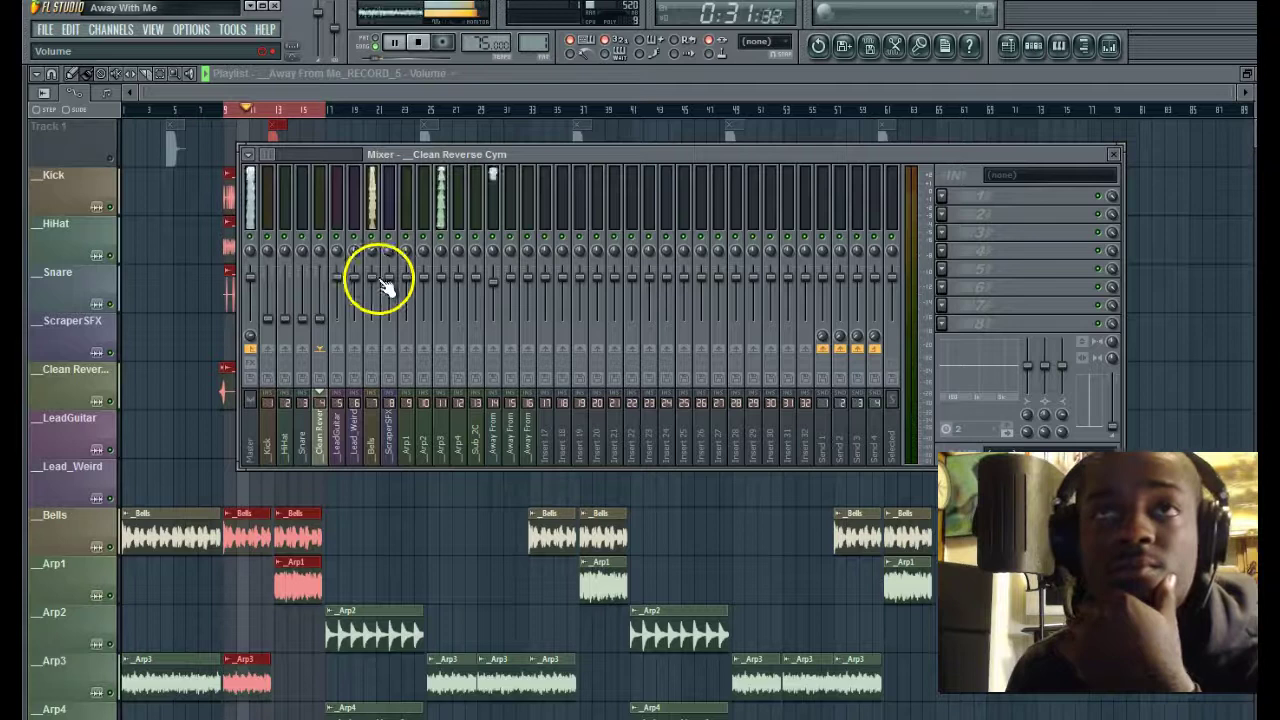
left_click(371, 277)
left_click_drag(371, 277, 366, 334)
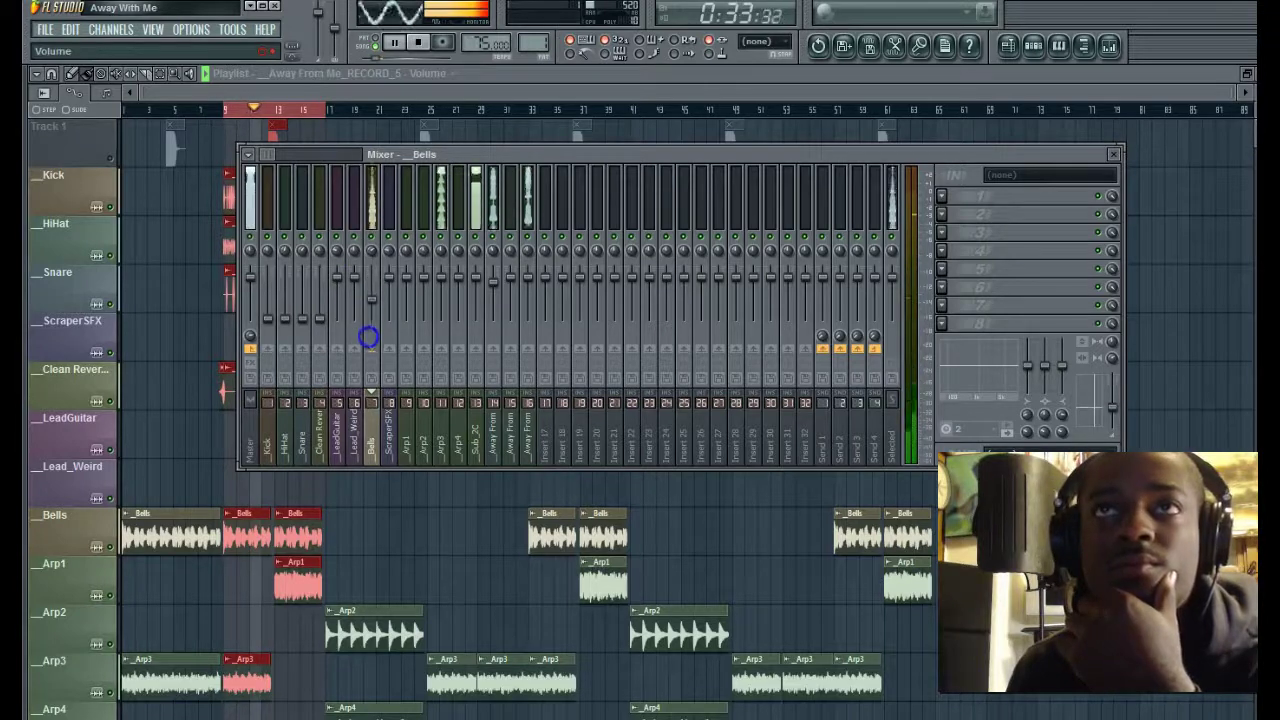
- Pull the Arp3, Arp4, Sub_2C, Lead_Weird, LeadGuitar and Bells faders down to zero
left_click_drag(443, 285, 434, 371)
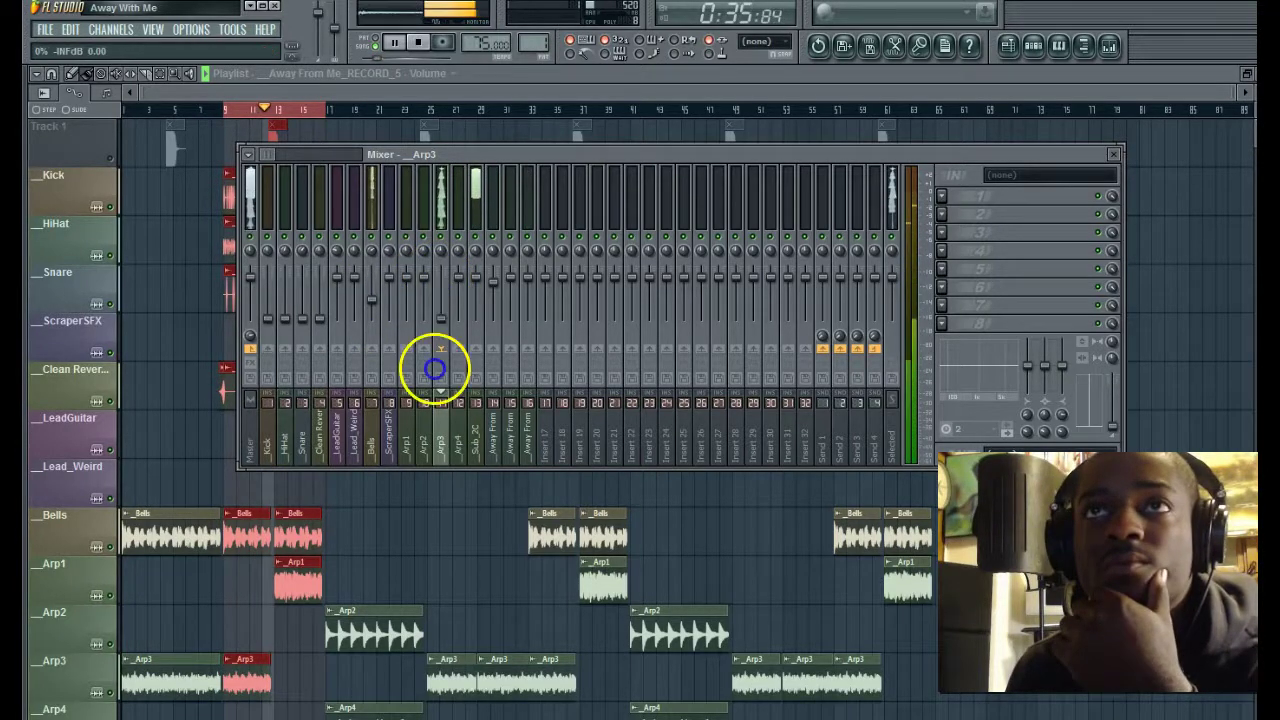
left_click(474, 281)
left_click_drag(466, 277, 463, 331)
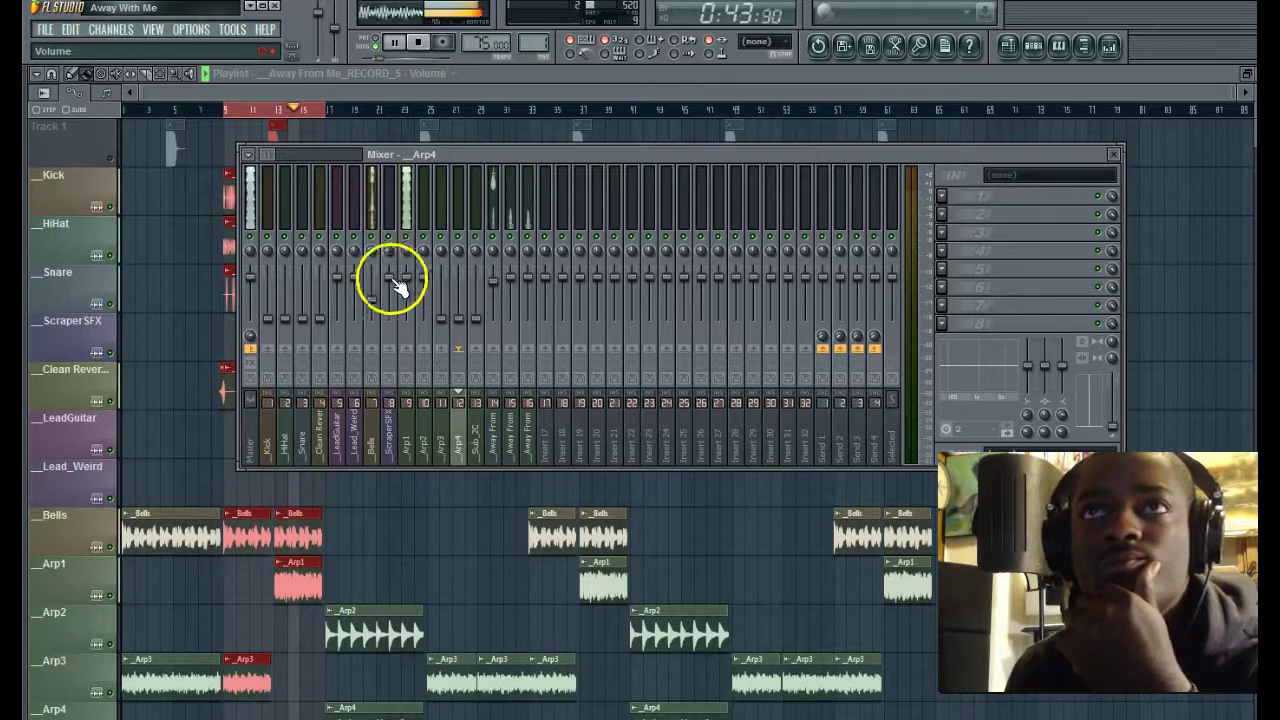
left_click(357, 400)
left_click_drag(340, 283, 343, 386)
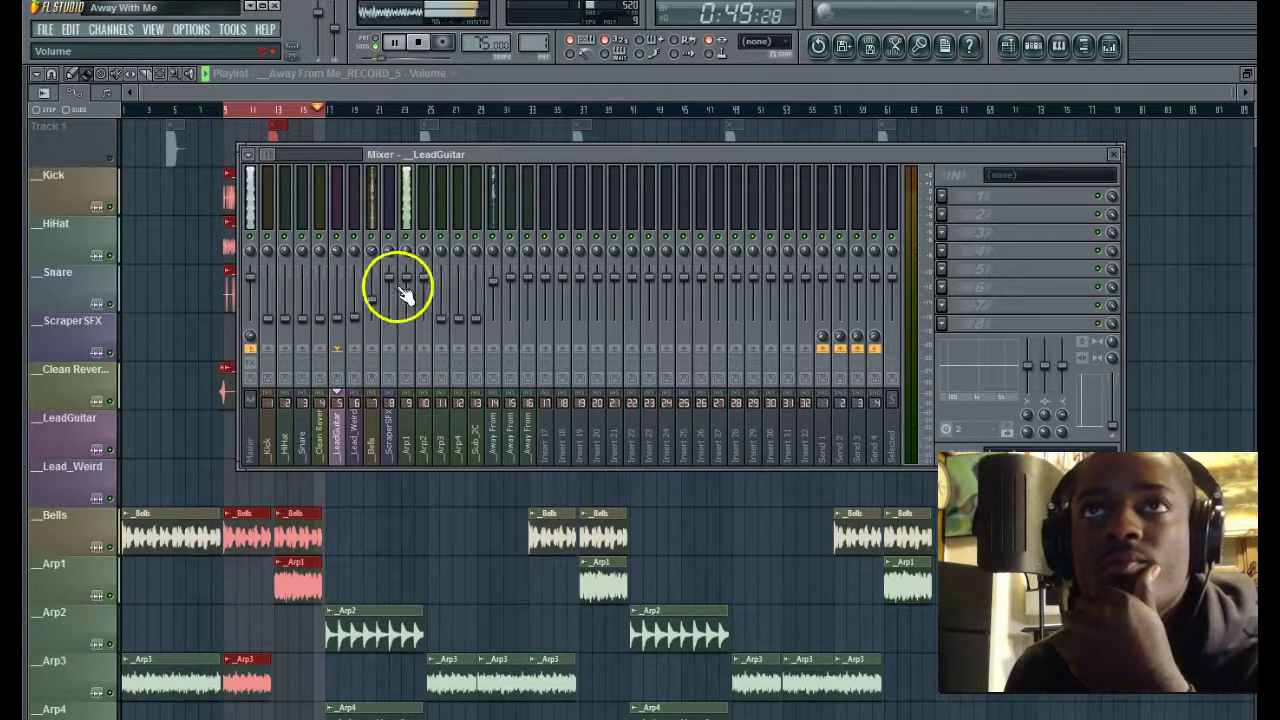
left_click_drag(371, 300, 378, 325)
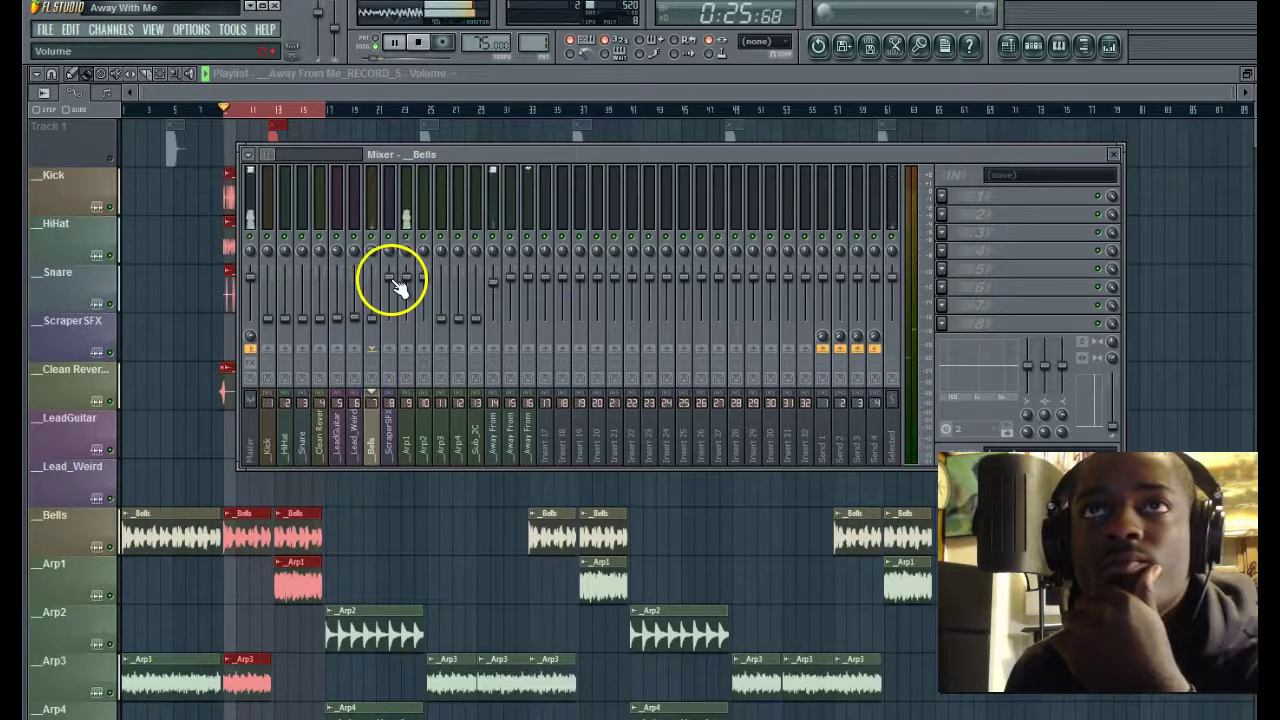
- Silence the three Away From Me recording channels and raise the Arp3 fader to about 73% (-6.5 dB)
left_click_drag(441, 278, 434, 250)
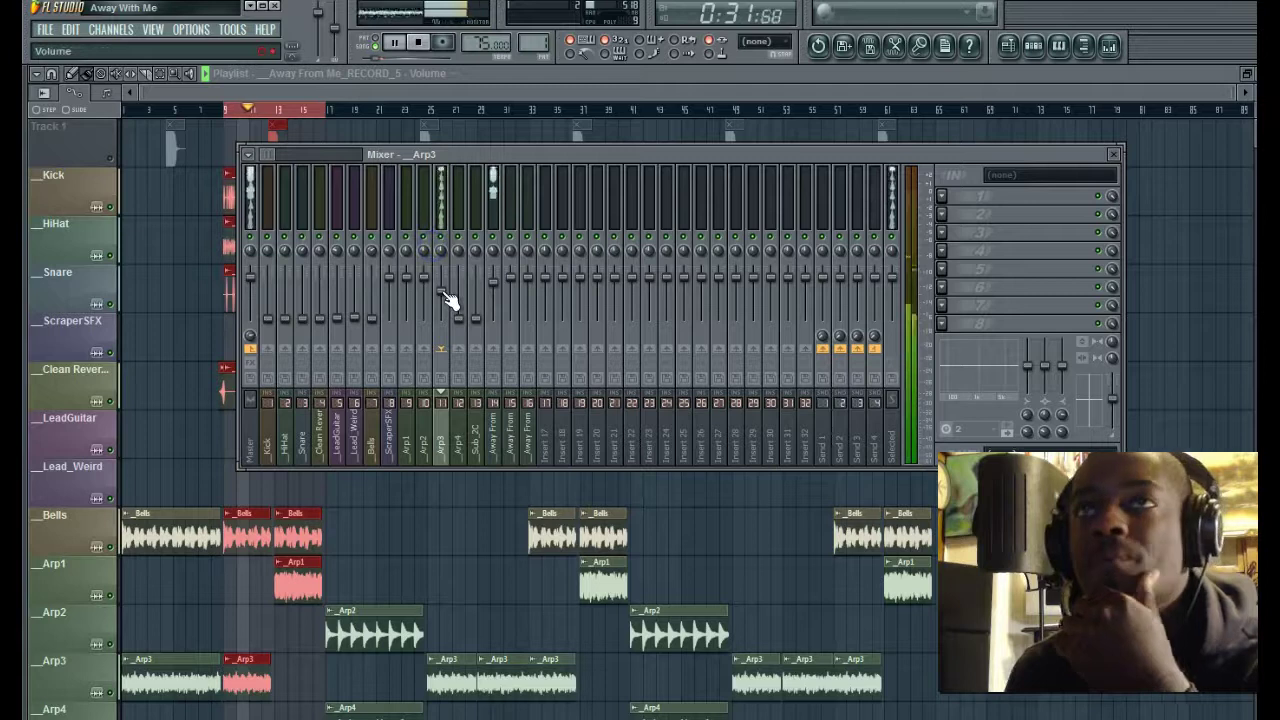
left_click_drag(492, 282, 526, 467)
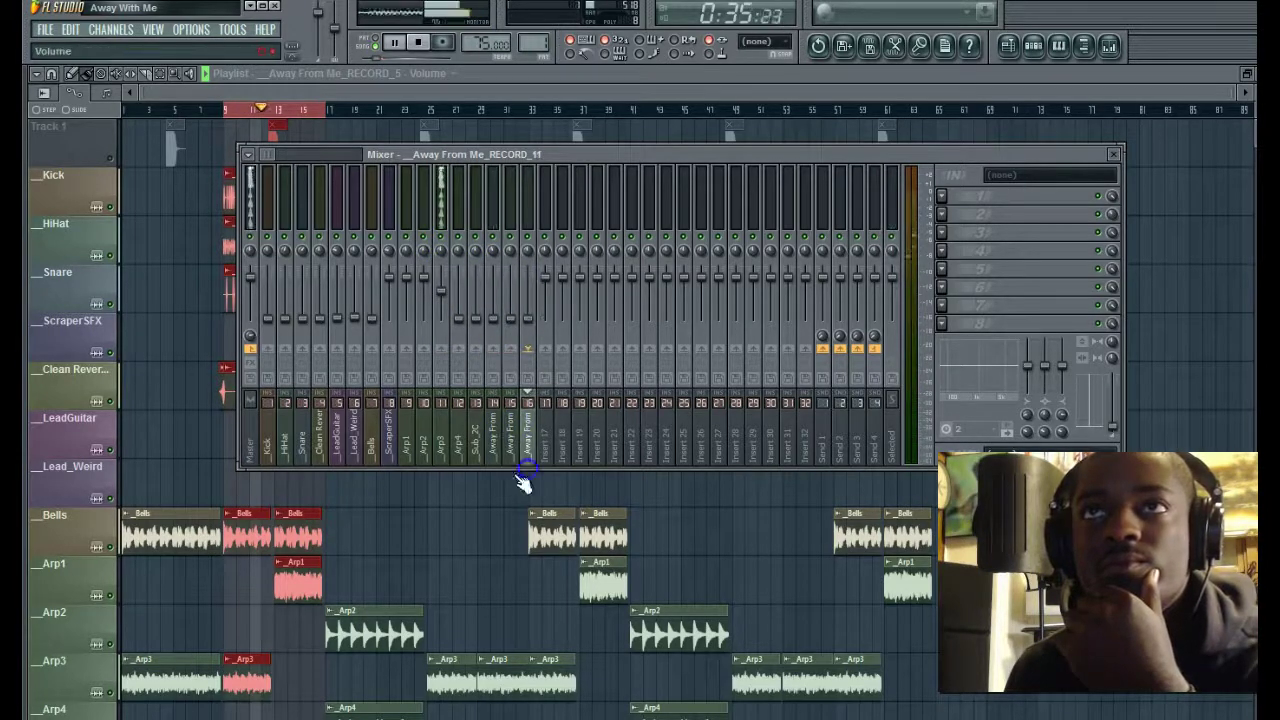
left_click(443, 295)
left_click_drag(438, 290, 447, 296)
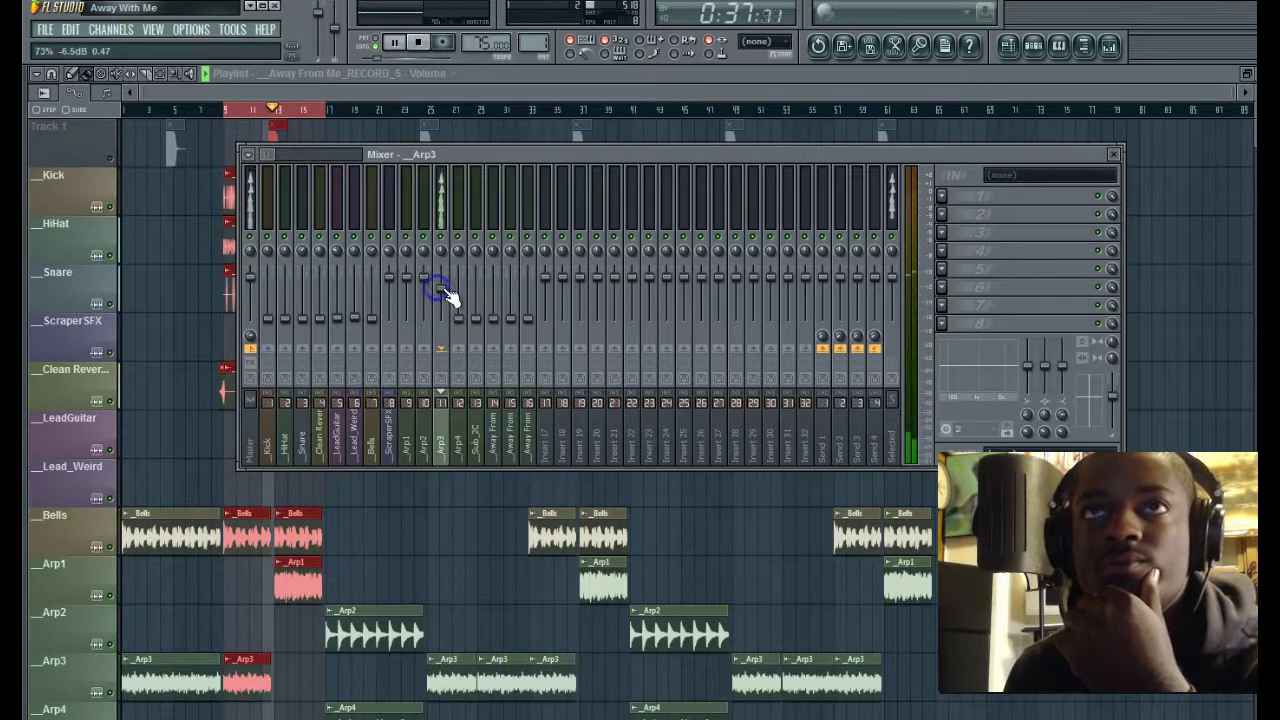
- Set Arp1 to about 77% (-5.4 dB) and Bells to about 44% (-14.6 dB), and bring up Sub_2C and the first Away From Me channel
left_click(406, 290)
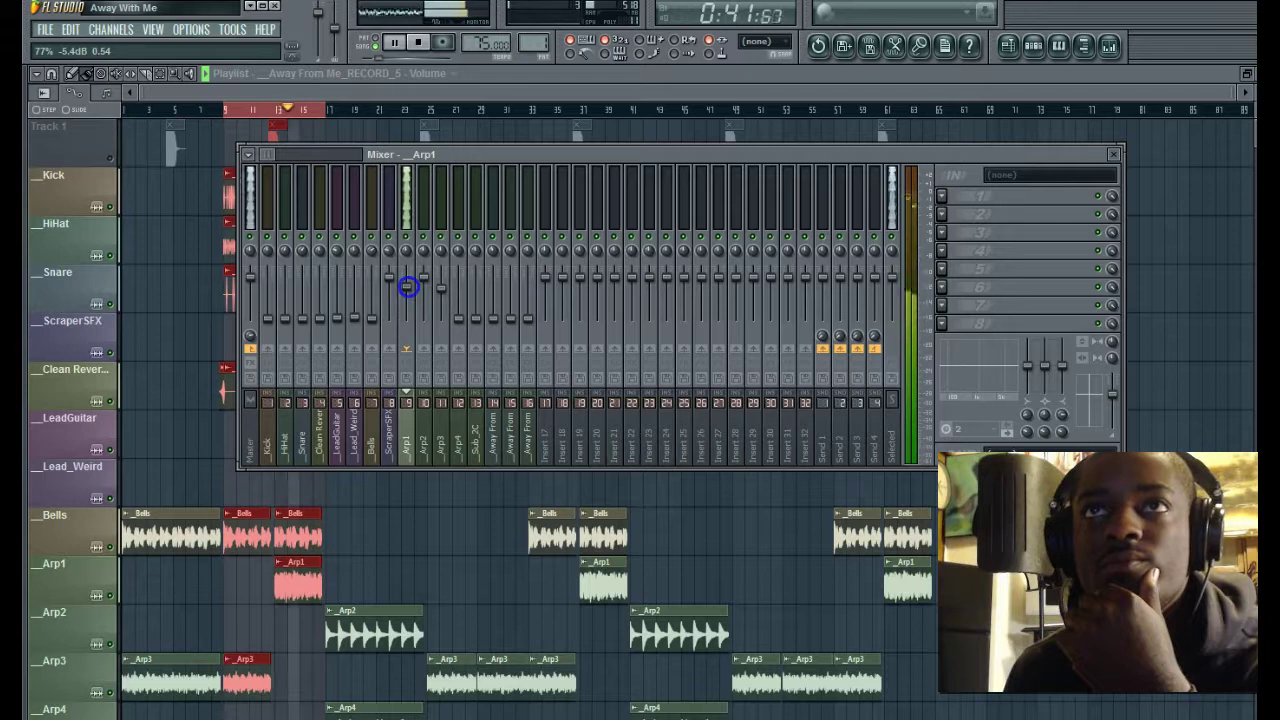
left_click_drag(410, 289, 366, 274)
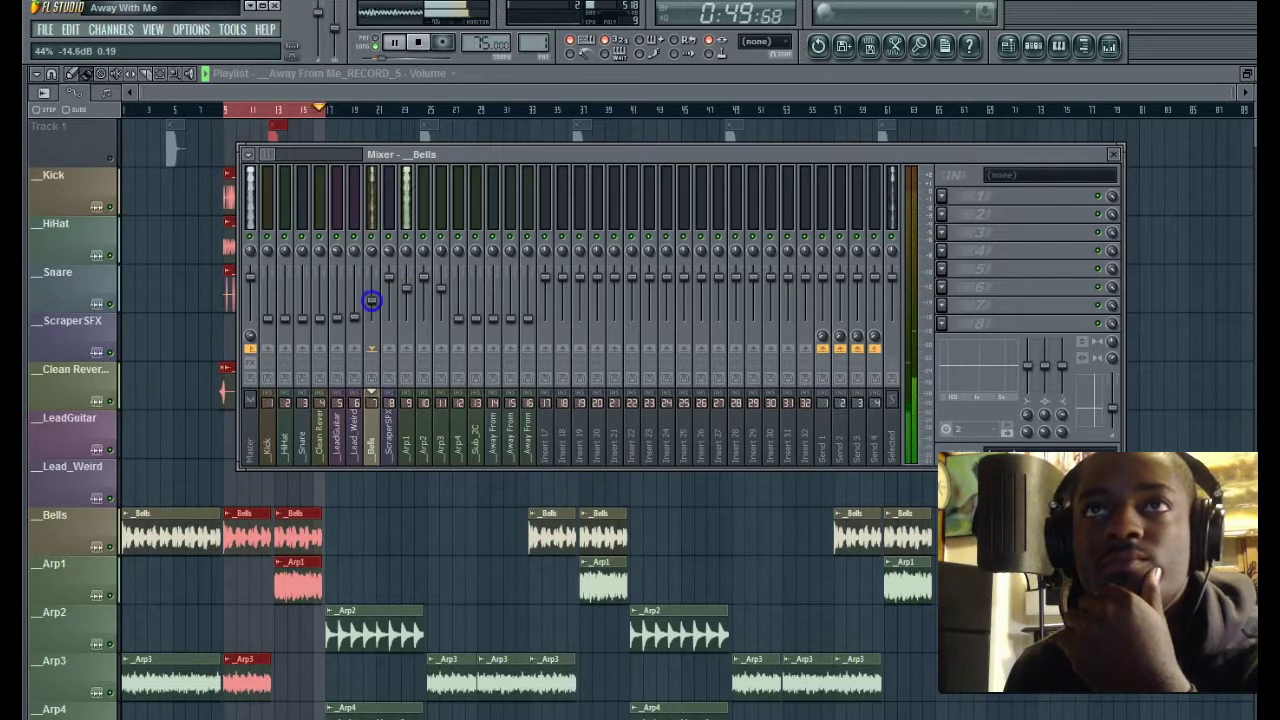
left_click(460, 318)
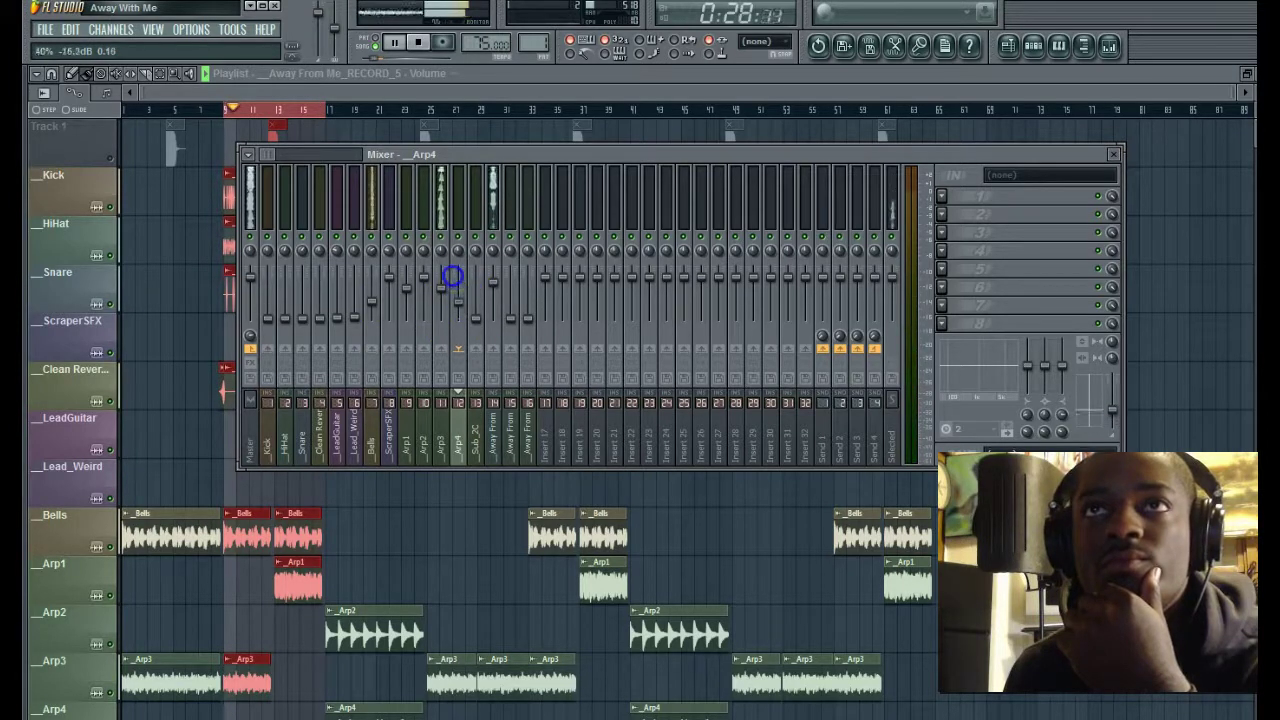
left_click_drag(478, 320, 474, 292)
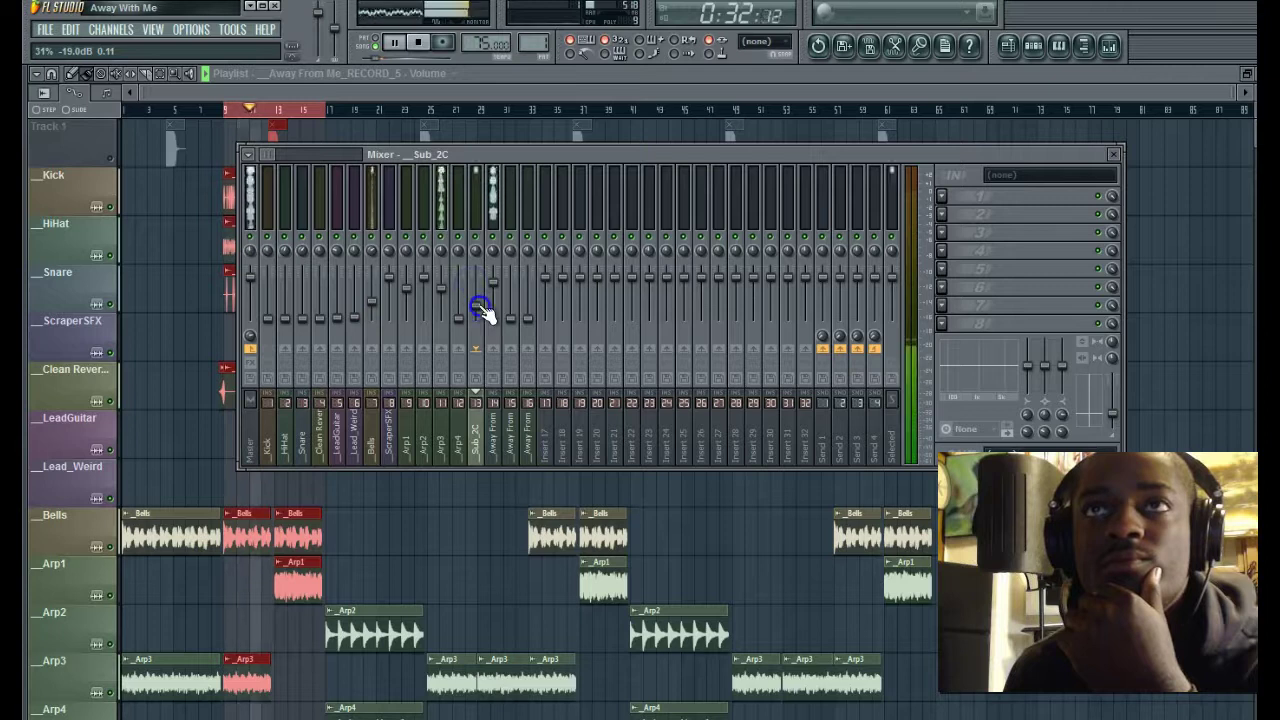
- Try raising the Lead_Weird, LeadGuitar and Clean Reverse Cym faders while the loop plays
left_click(357, 305)
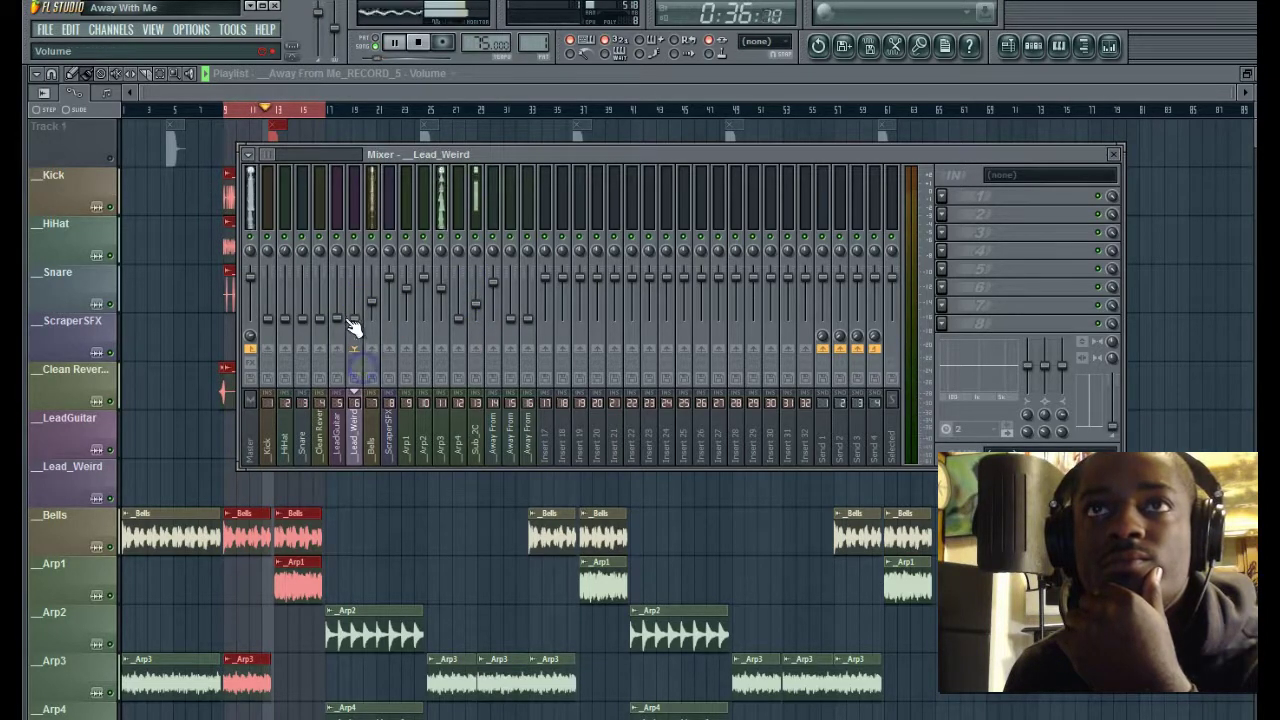
left_click(333, 275)
left_click(324, 318)
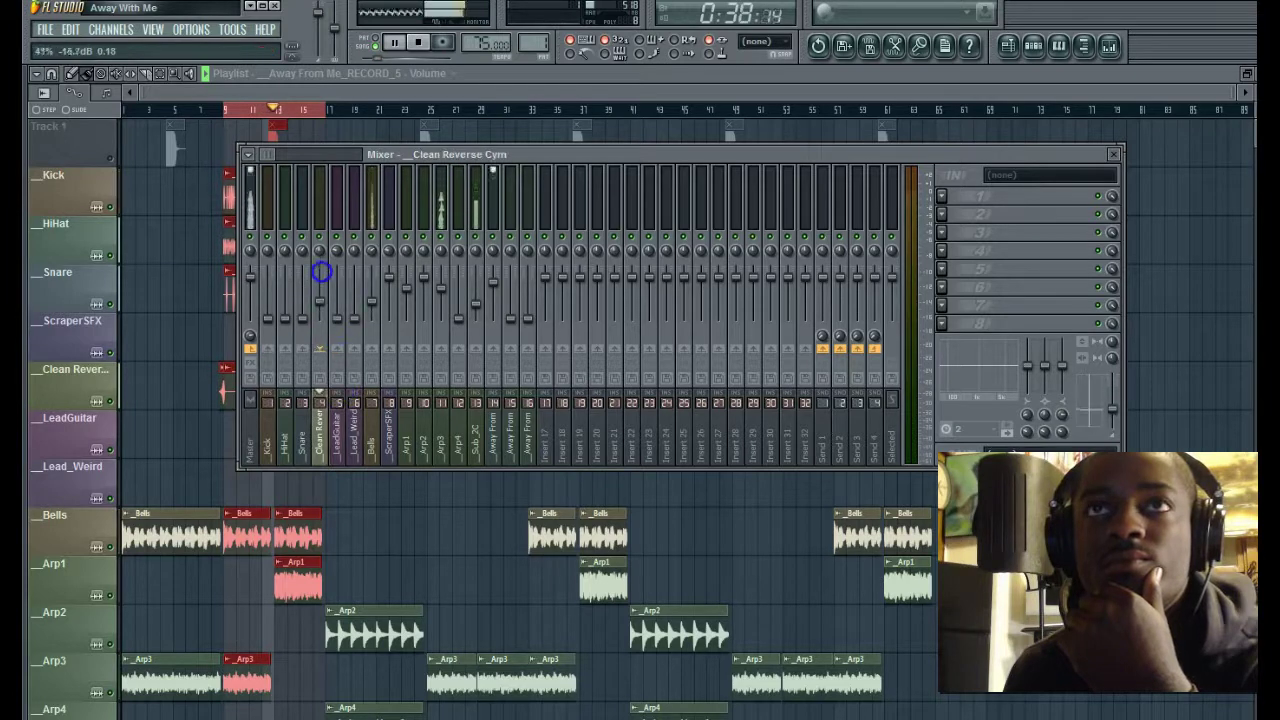
- Try raising the HiHat and Snare faders, drop the Snare back to zero, and pan the HiHat 18% right
mouse_move(286, 320)
left_mouse_down()
mouse_move(297, 294)
mouse_move(286, 274)
mouse_move(291, 300)
left_mouse_up()
left_click(302, 316)
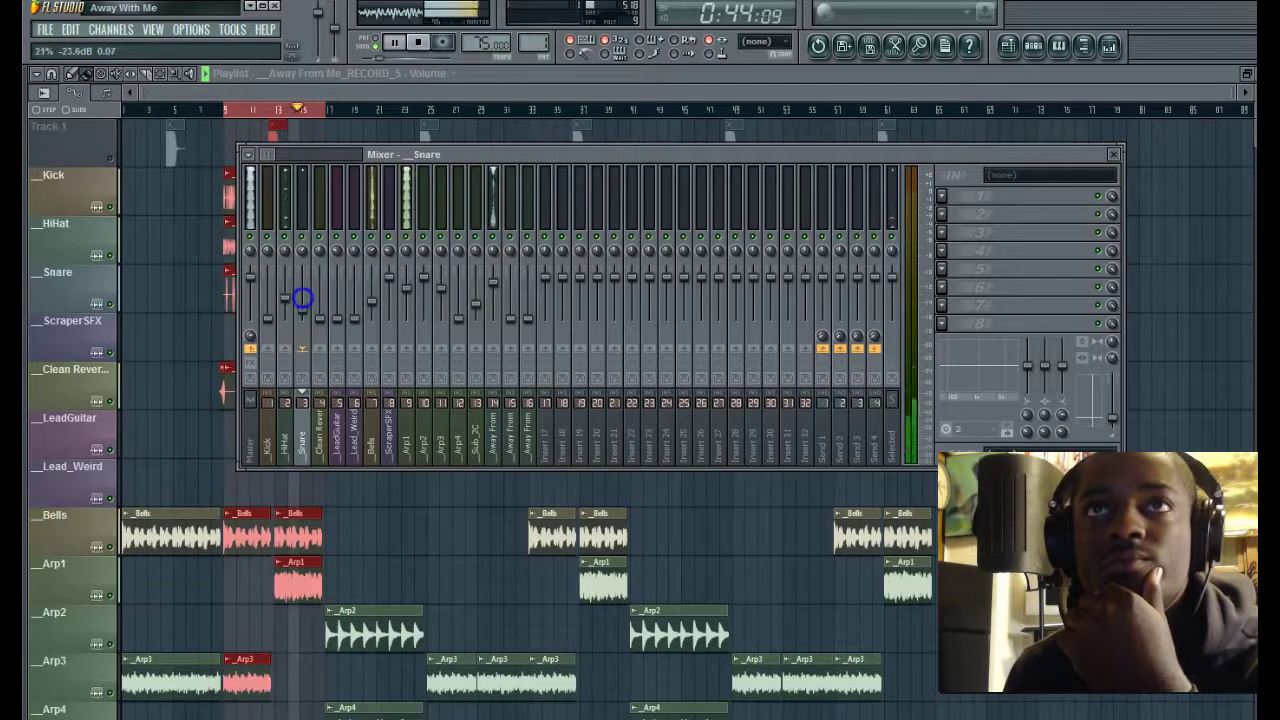
key("space")
left_click_drag(287, 252, 287, 248)
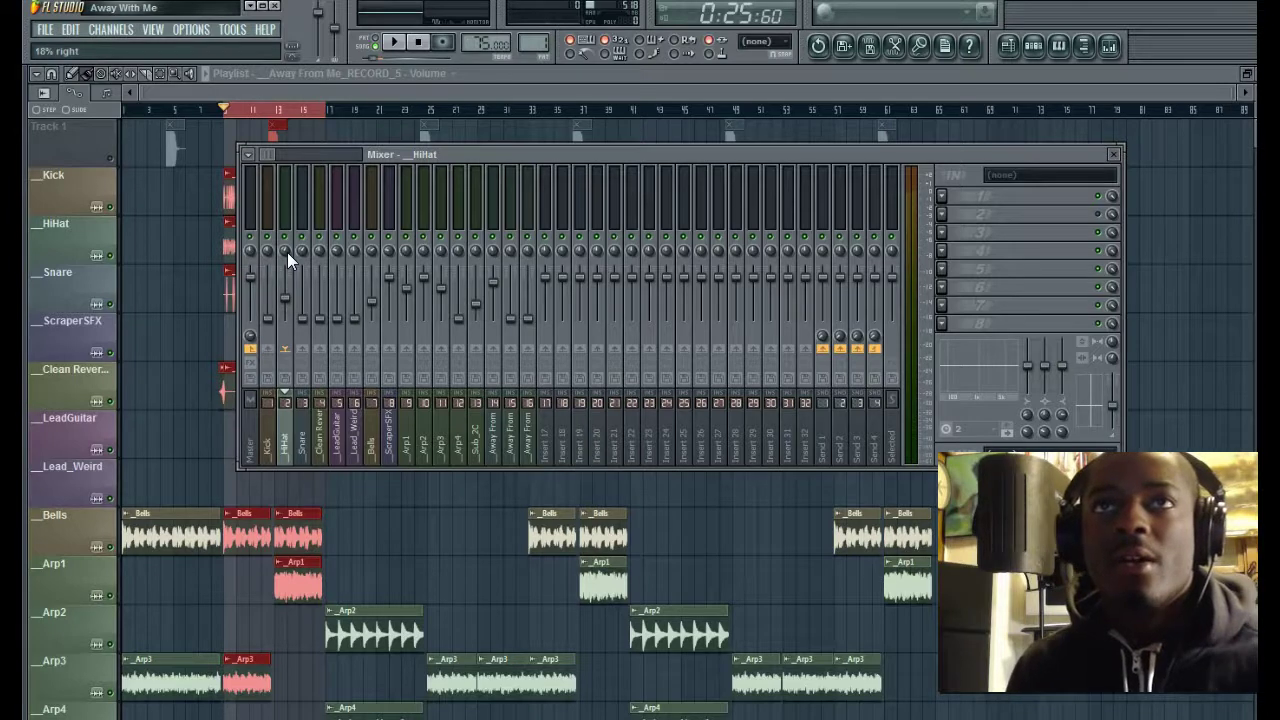
key("space")
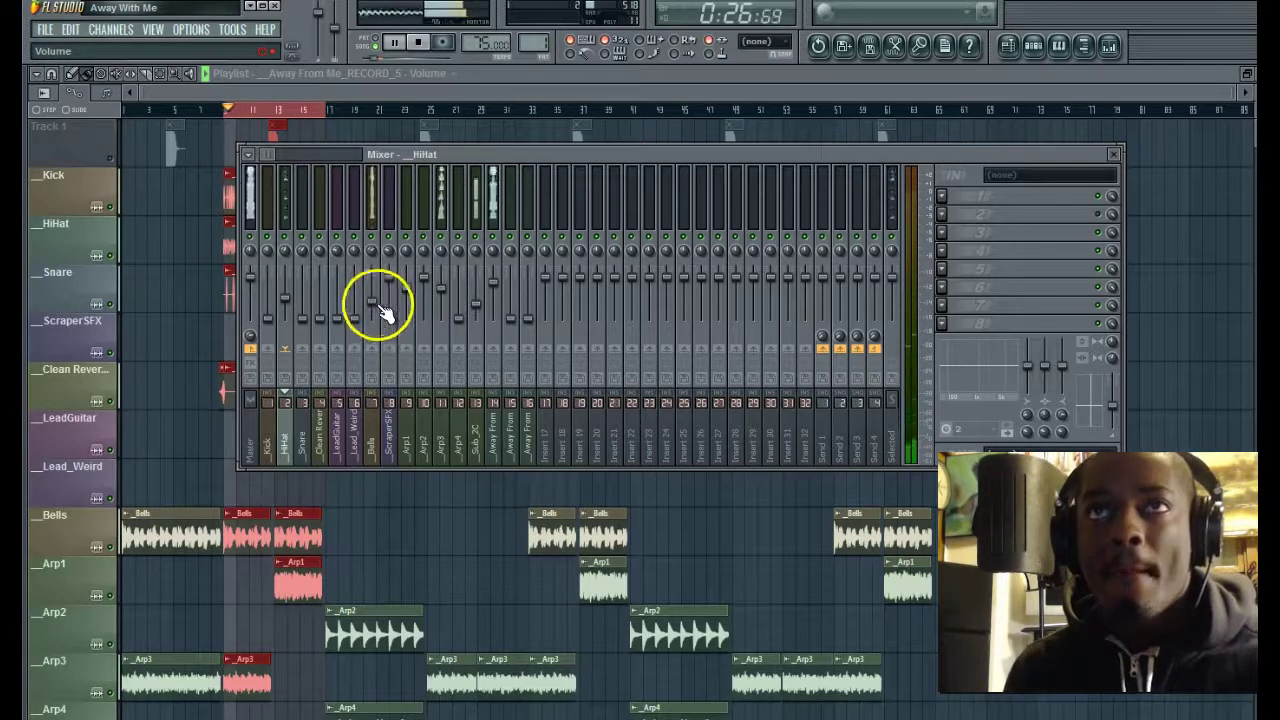
- Pull the HiHat fader down to zero, lower the Bells to about 23% (-22.5 dB), and pan the Bells right
left_click_drag(285, 298, 287, 394)
mouse_move(381, 297)
left_mouse_down()
mouse_move(375, 326)
mouse_move(379, 314)
left_mouse_up()
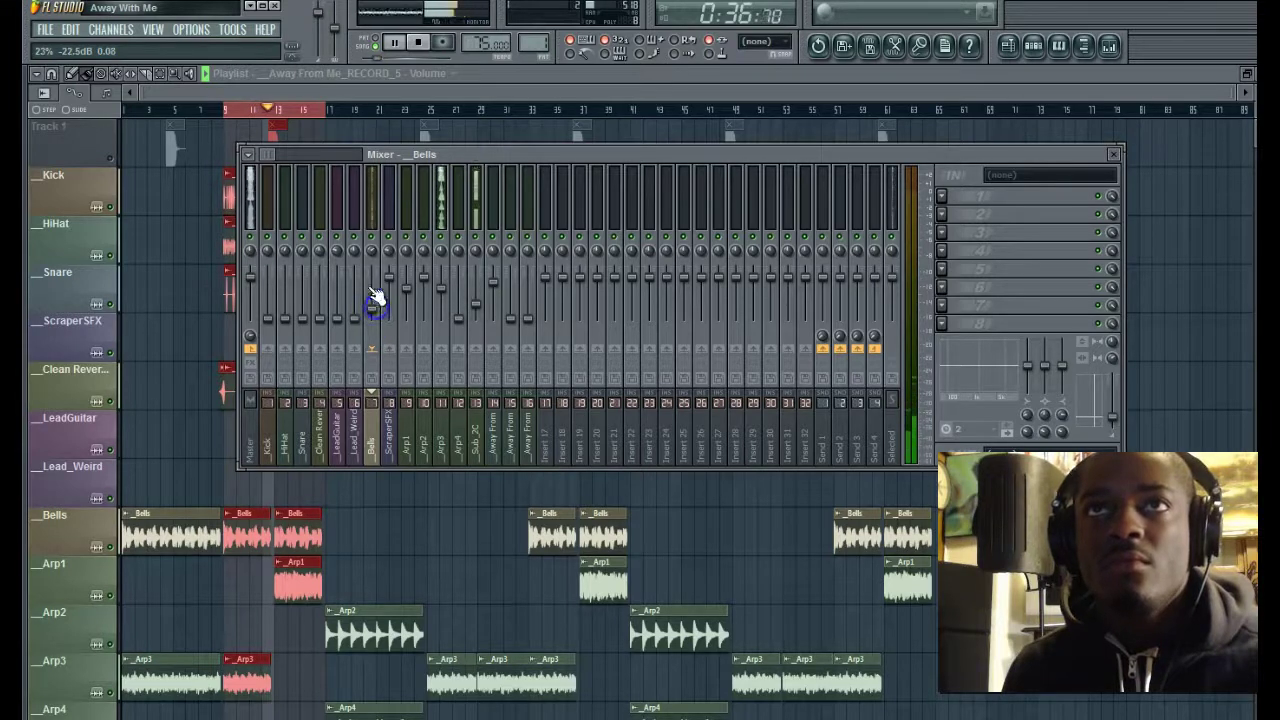
left_click_drag(371, 250, 384, 326)
left_click_drag(371, 248, 372, 193)
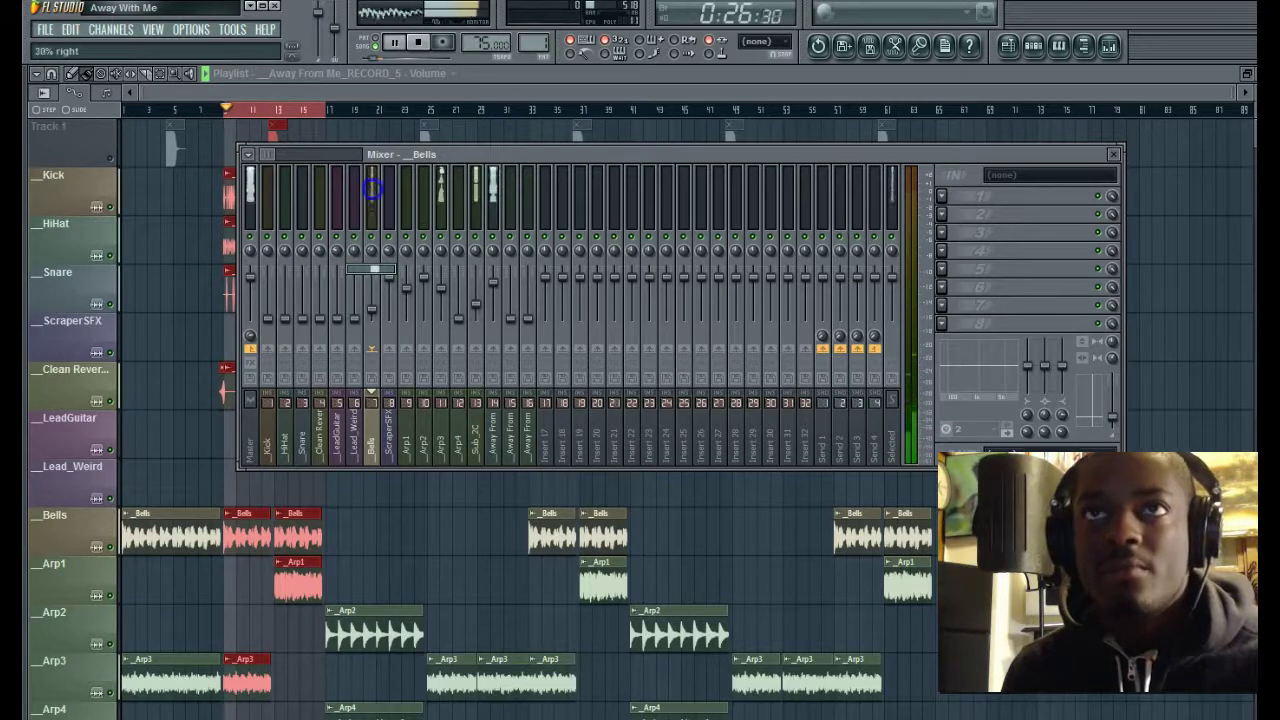
- Reset the panning of the ScraperSFX, Bells, LeadGuitar and Snare channels, panning the Bells slightly right again
right_click(389, 251)
left_click(406, 260)
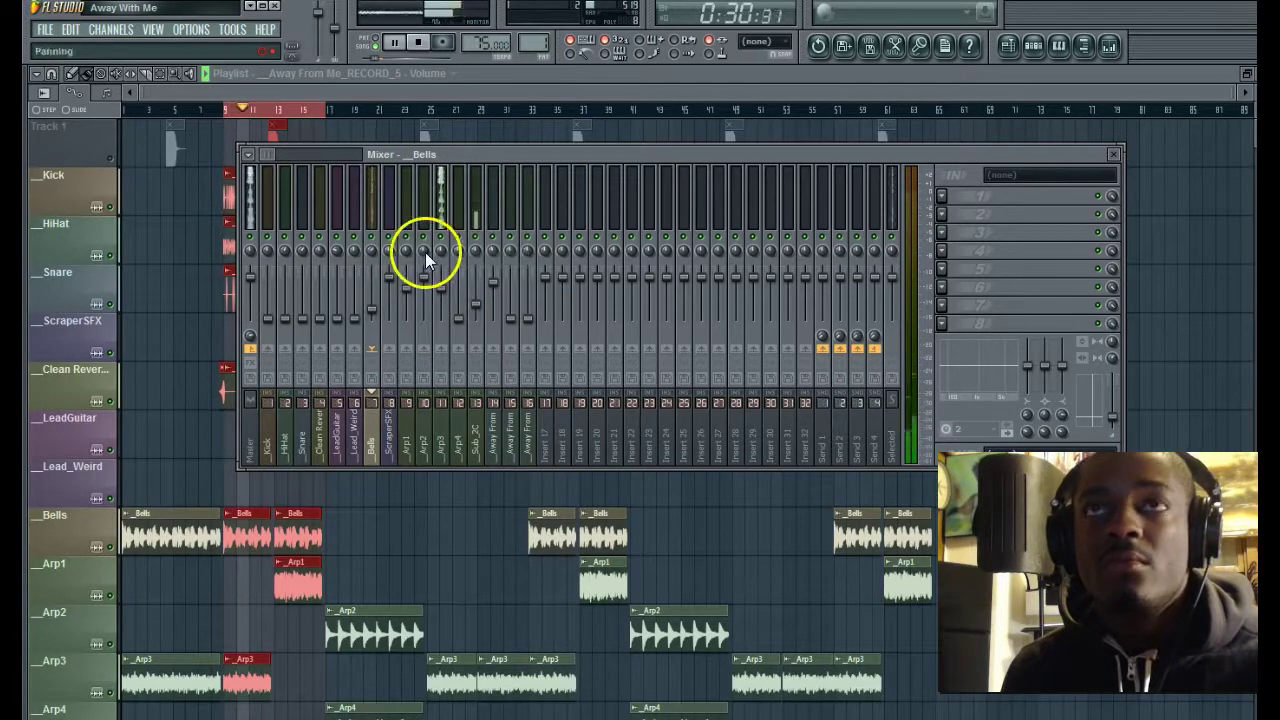
right_click(378, 251)
left_click(391, 266)
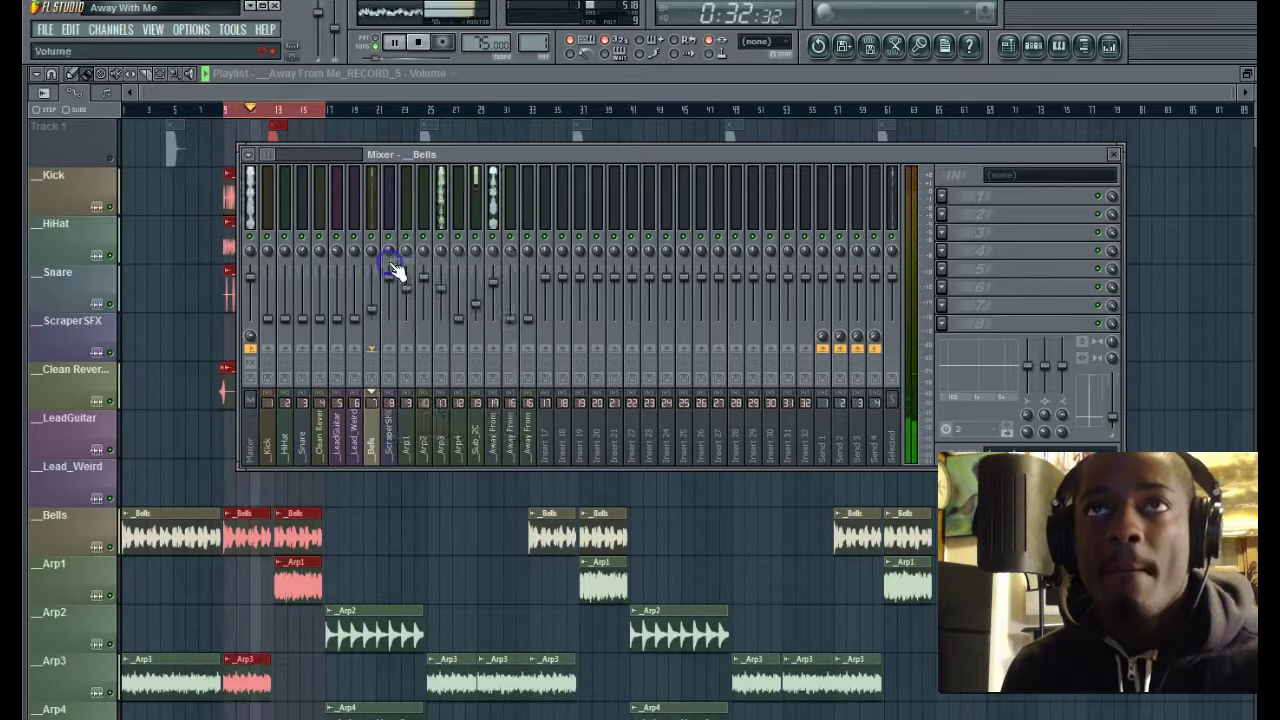
left_click_drag(373, 252, 369, 235)
right_click(337, 251)
left_click(363, 261)
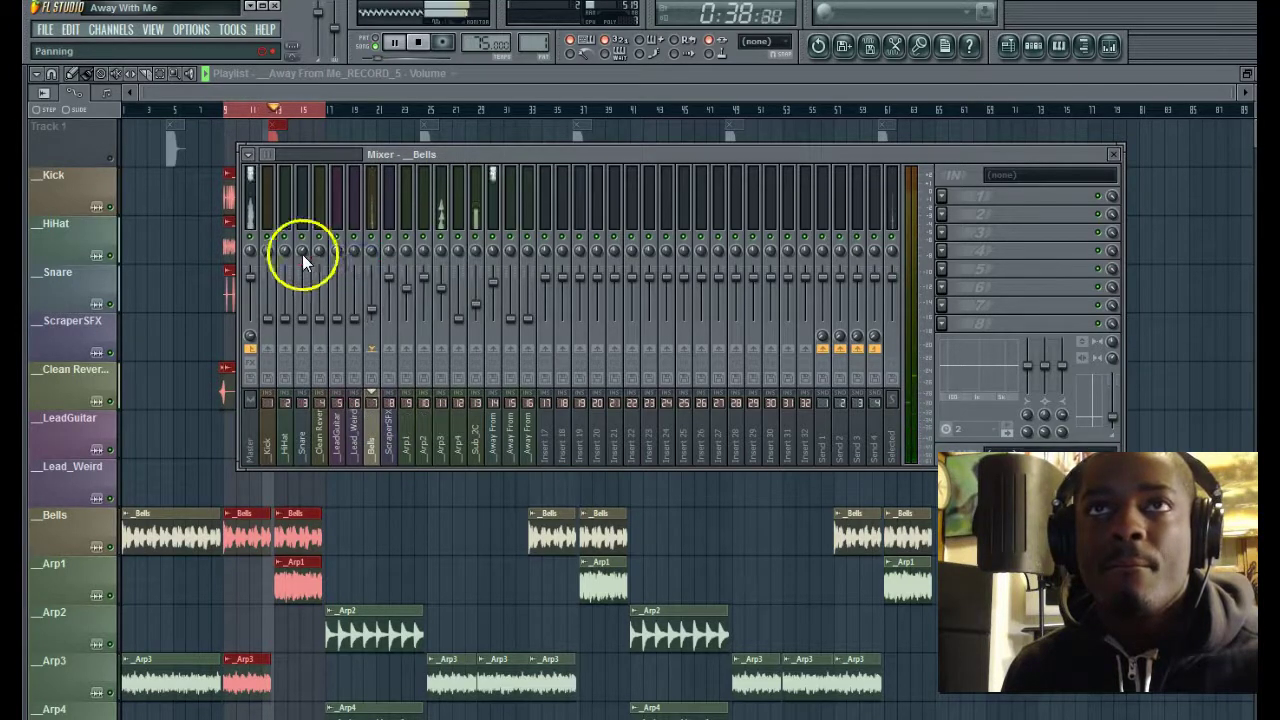
right_click(302, 254)
left_click(311, 264)
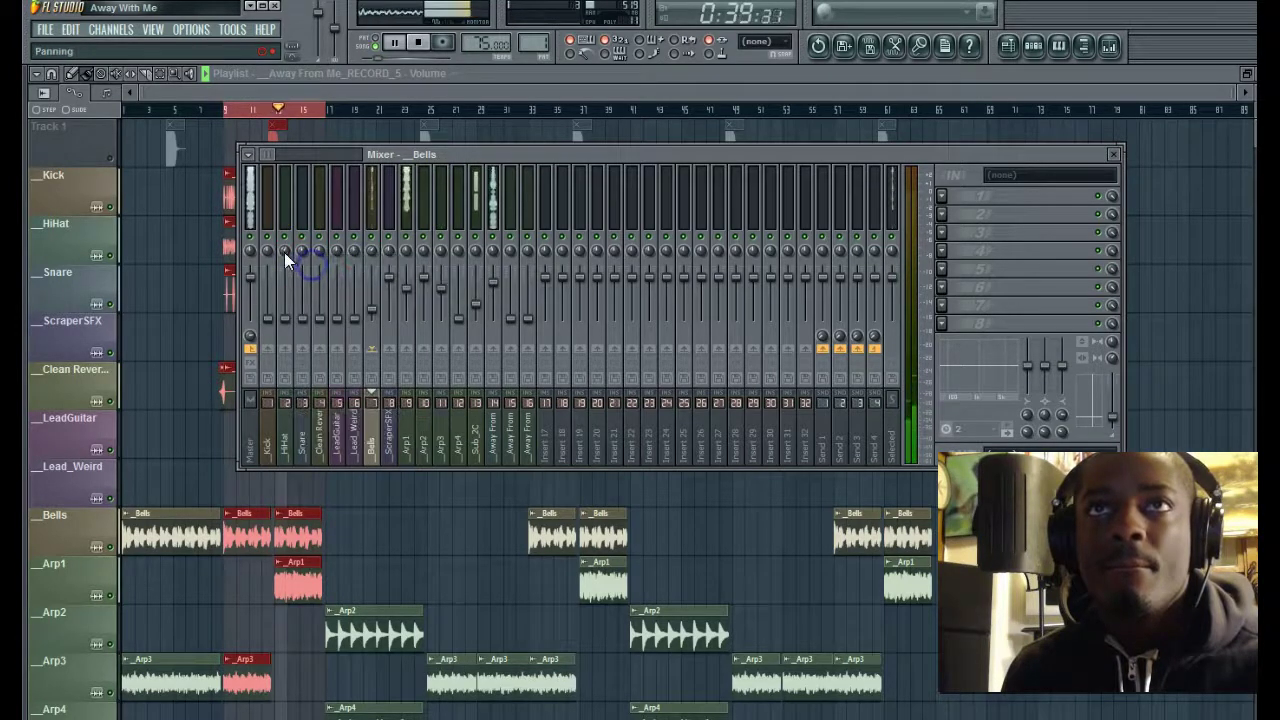
- Set Arp1 to about 74% (-6.1 dB) and bring up the Snare, panned right, to about 35%
left_click(406, 287)
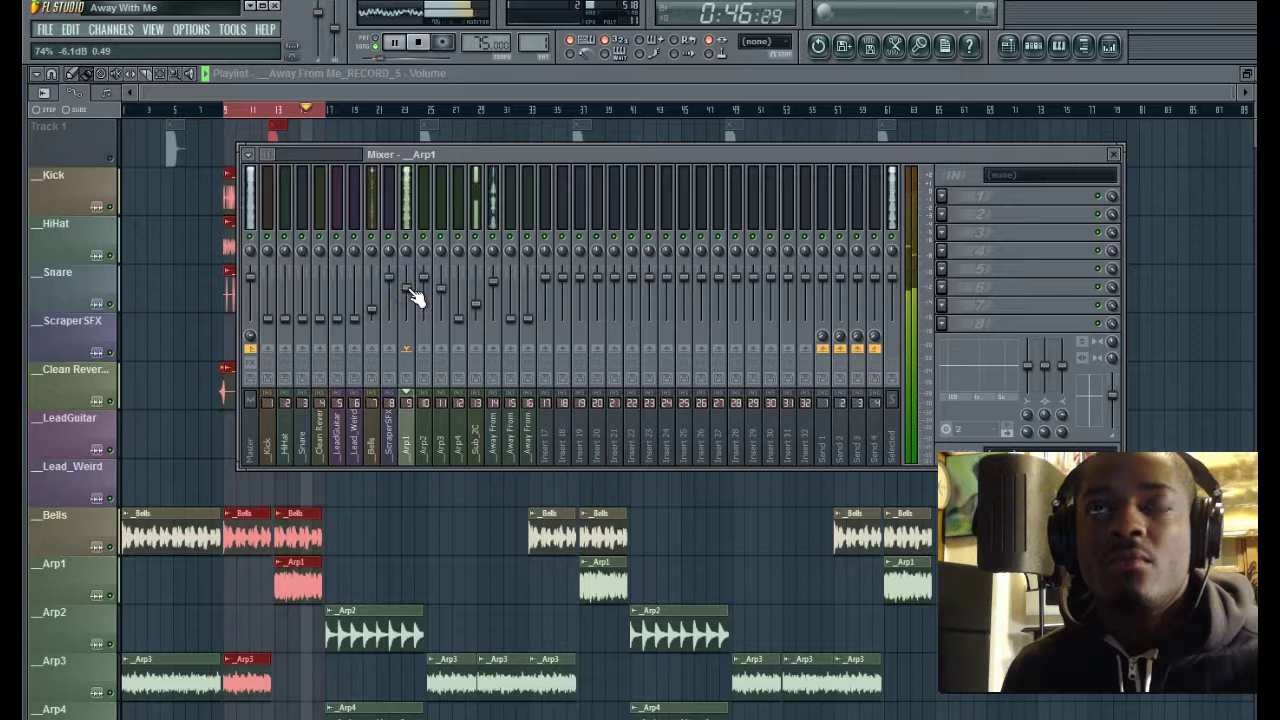
left_click(298, 321)
left_click_drag(300, 312, 301, 292)
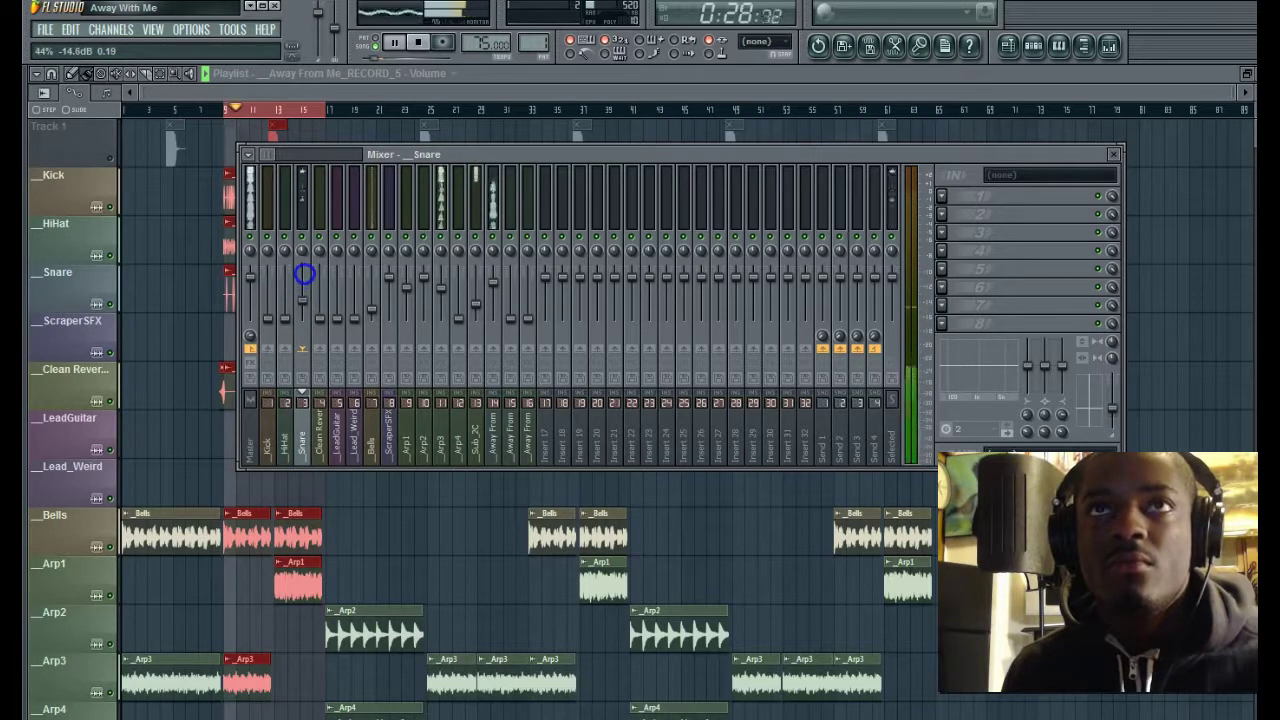
left_click_drag(302, 251, 303, 225)
left_click_drag(306, 302, 305, 311)
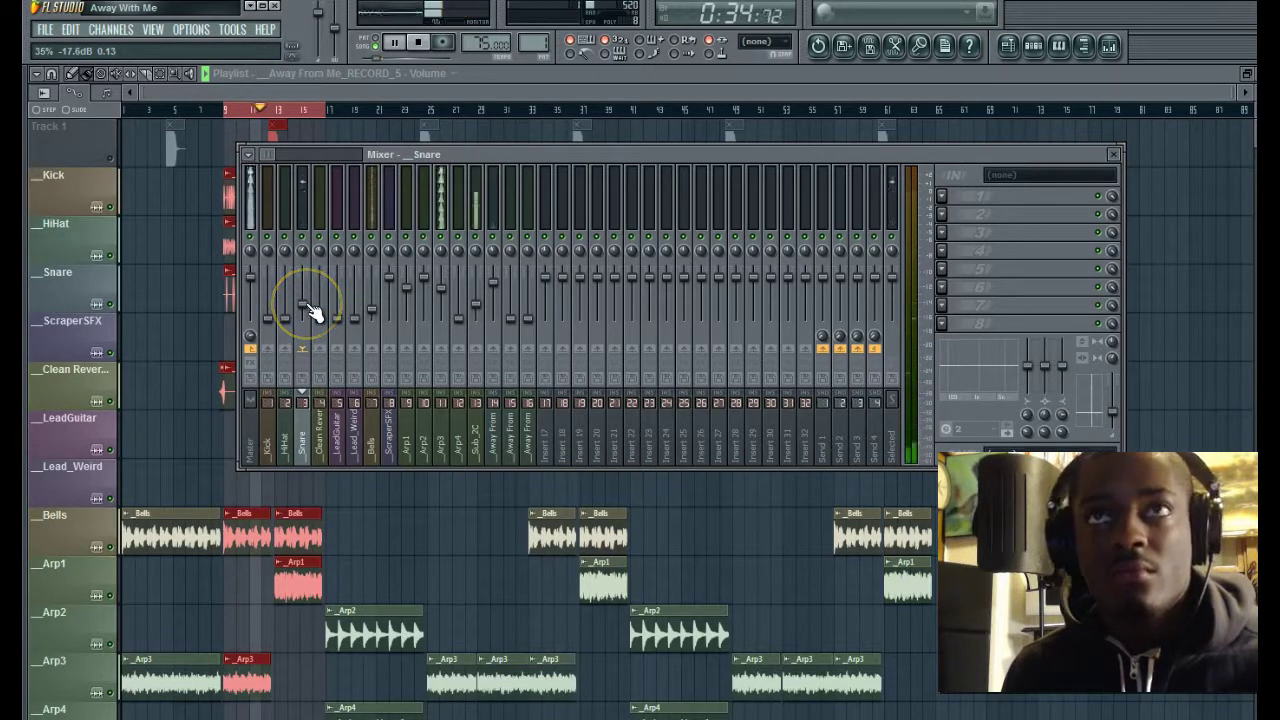
- Mute the Away From Me recording channels and raise the Snare fader to about 46% (-13.9 dB)
left_click(494, 238)
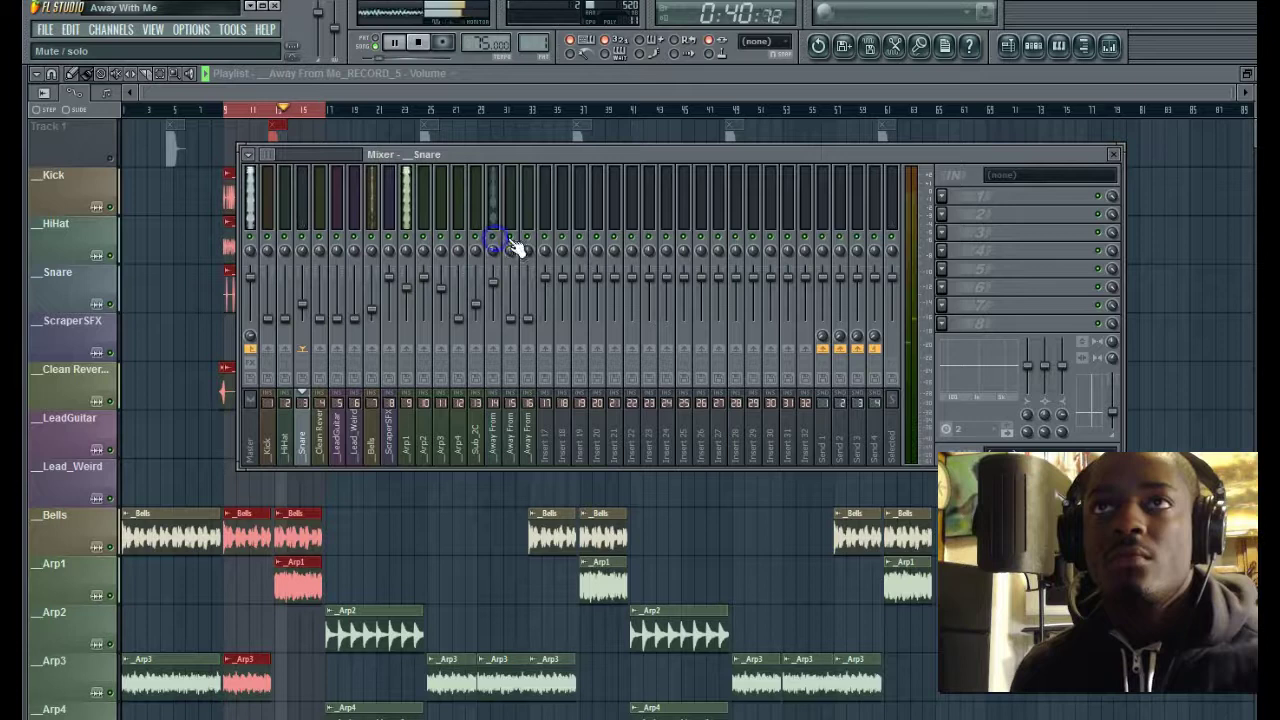
left_click(511, 238)
left_click(306, 303)
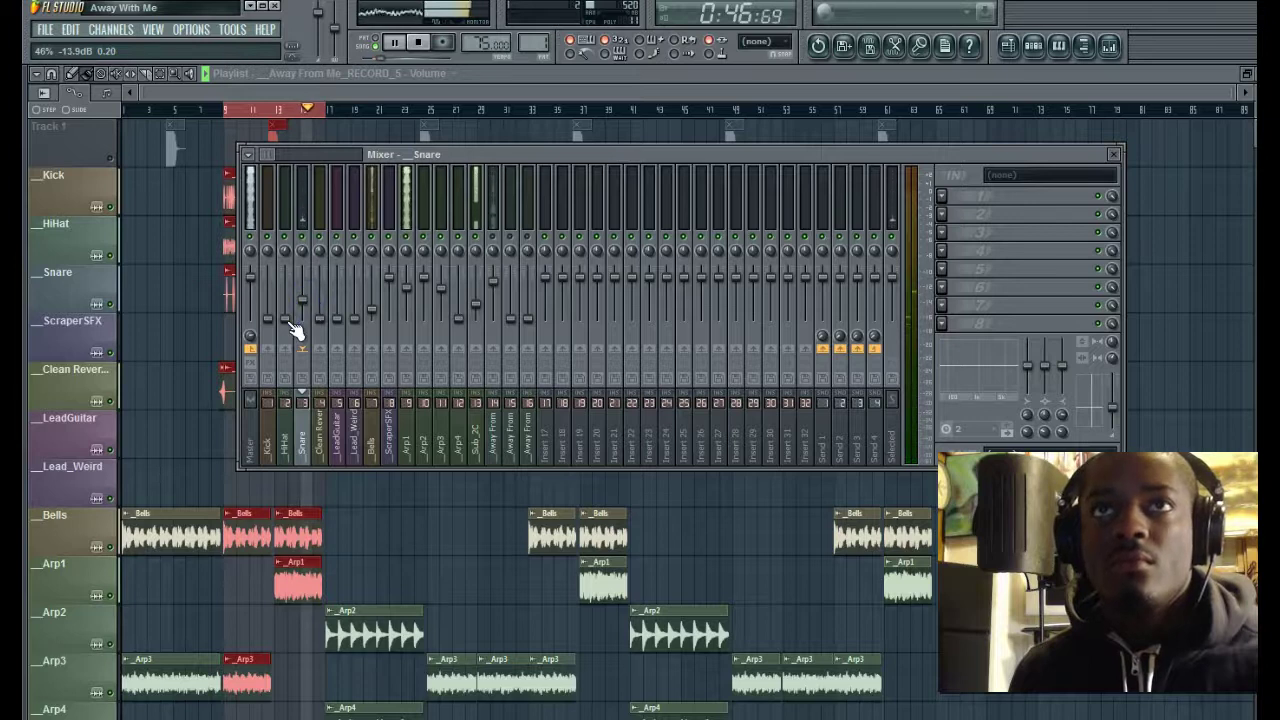
- Raise the HiHat fader to about -17.5 dB and the Kick fader to about 99% (-0.2 dB)
left_click(286, 319)
left_click_drag(286, 312, 287, 300)
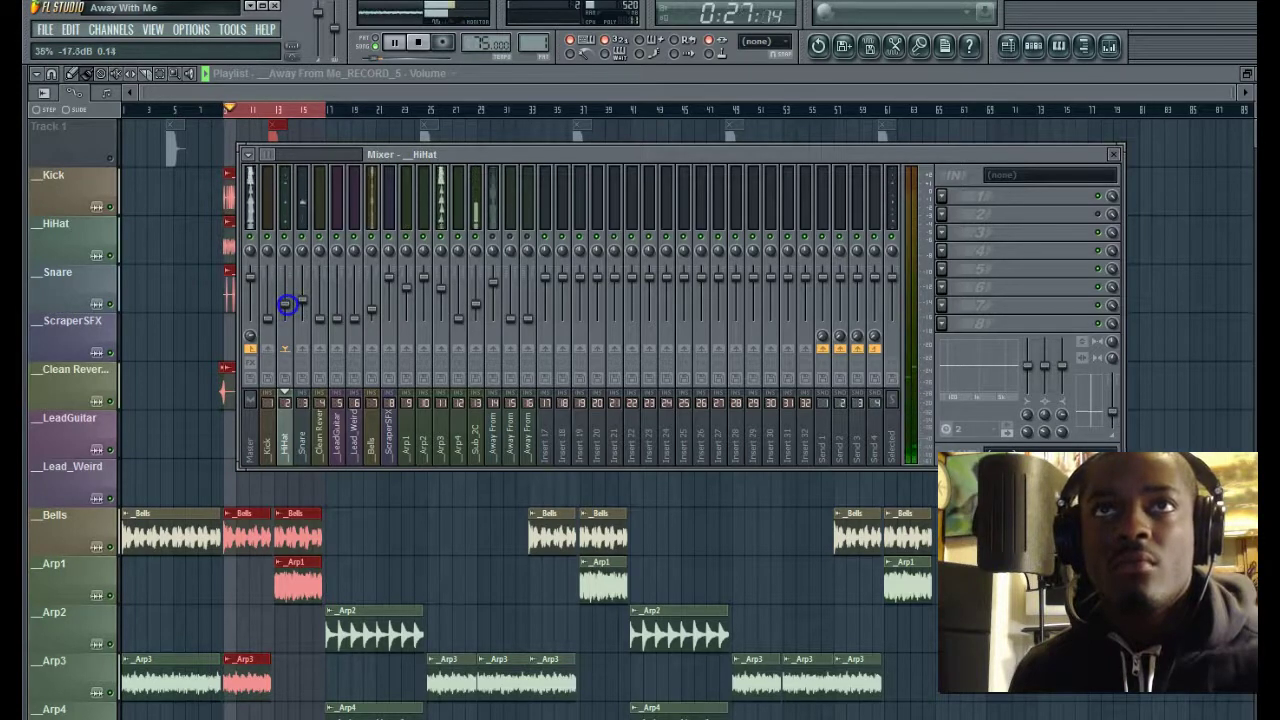
left_click_drag(267, 318, 236, 219)
left_click(268, 281)
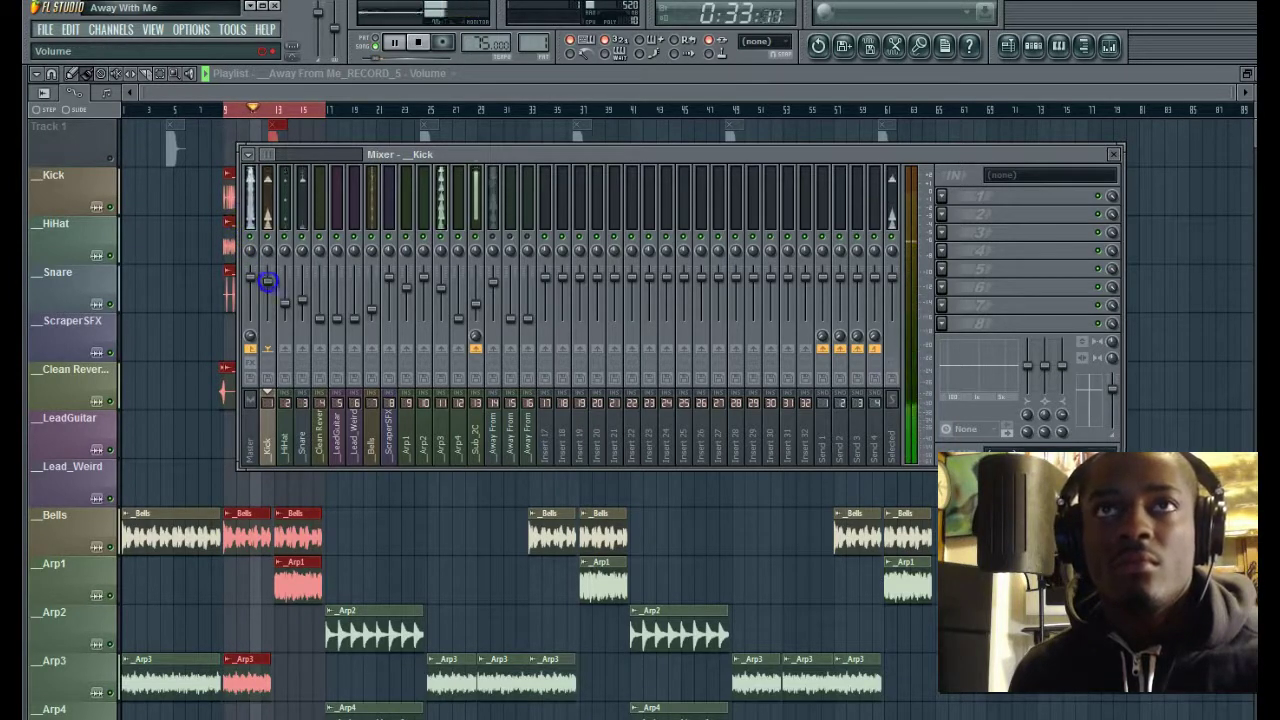
left_click_drag(268, 280, 267, 277)
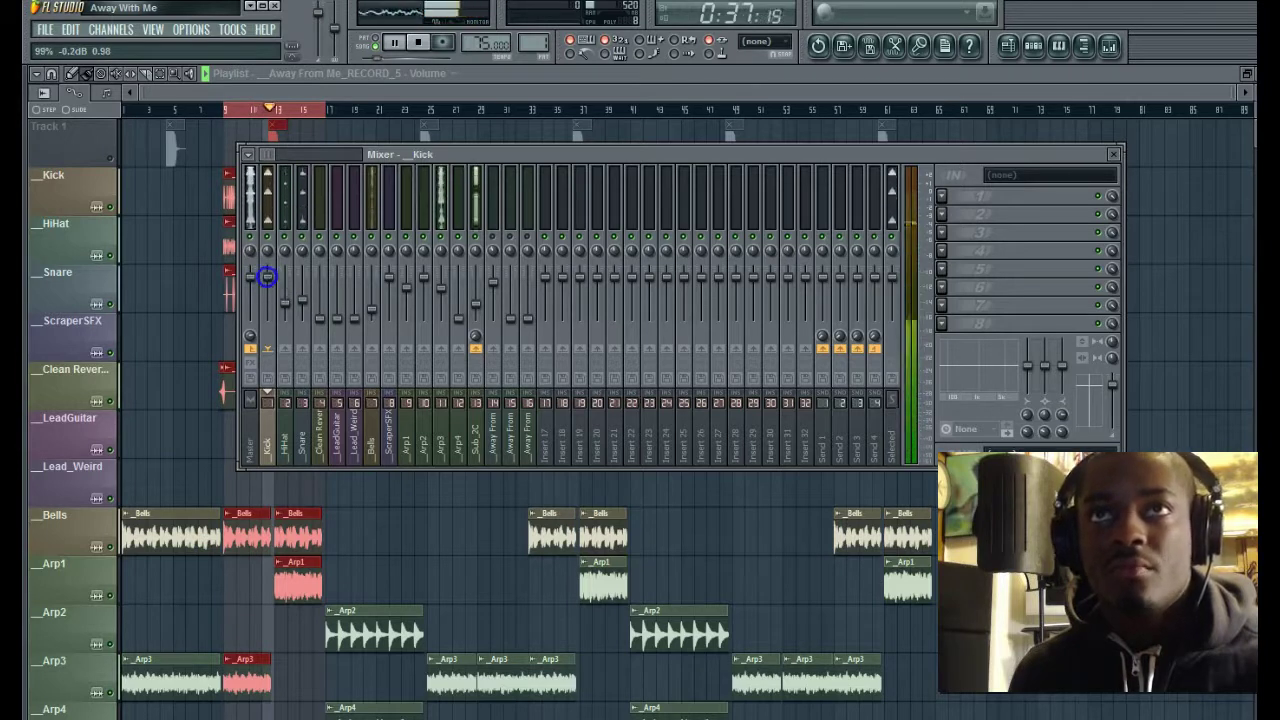
- Set Arp4 to about 36% (-17.3 dB), raise Lead_Weird, LeadGuitar and Clean Reverse Cym to about 28%, and pause playback
left_click(458, 311)
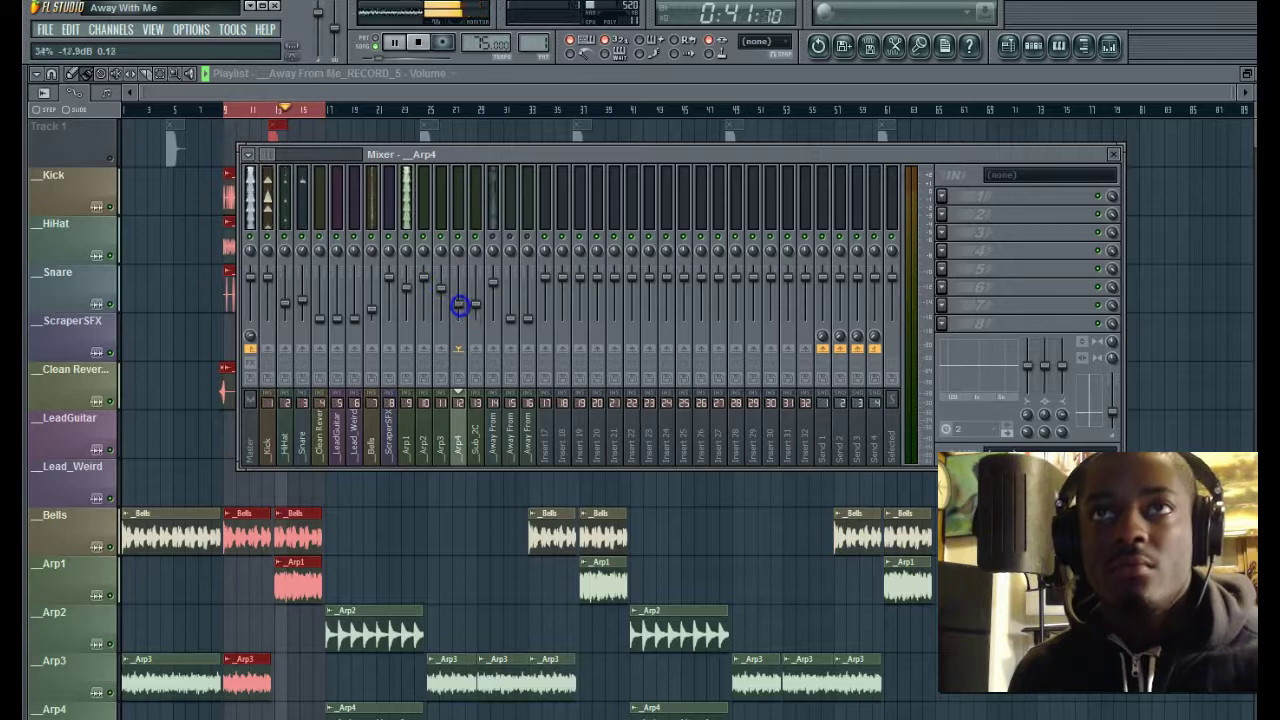
left_click_drag(455, 299, 459, 320)
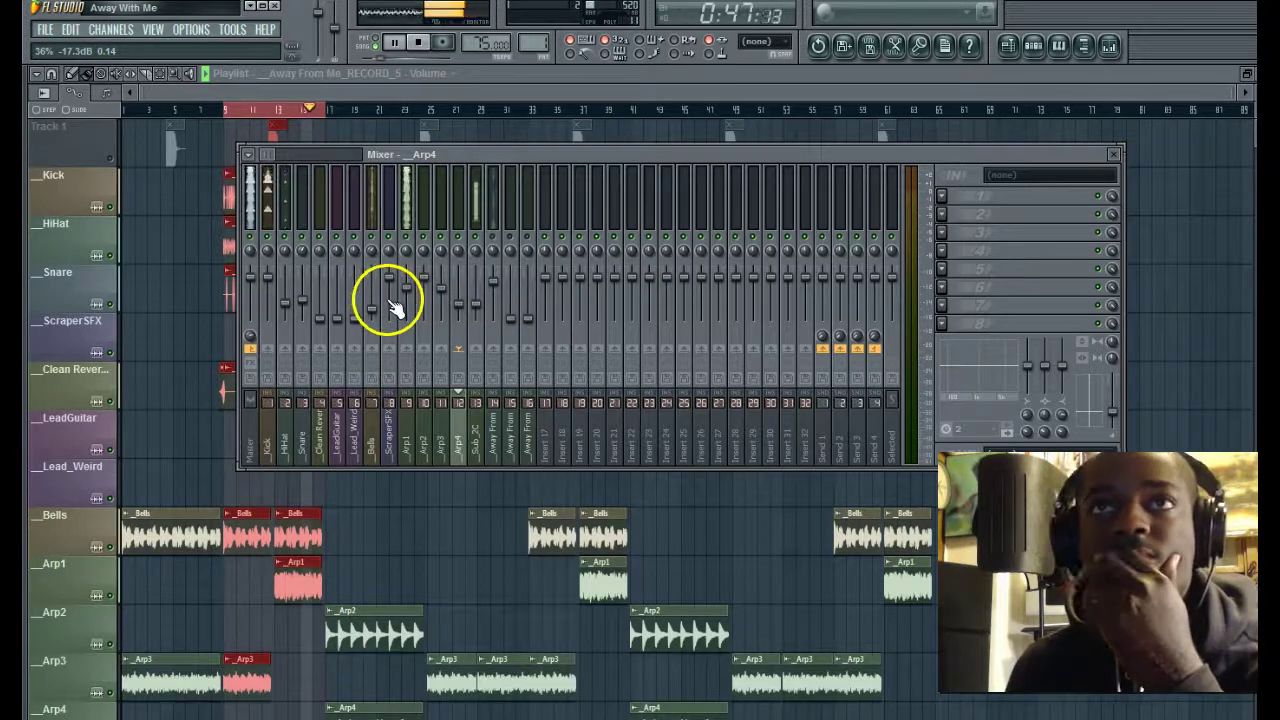
left_click_drag(351, 318, 320, 308)
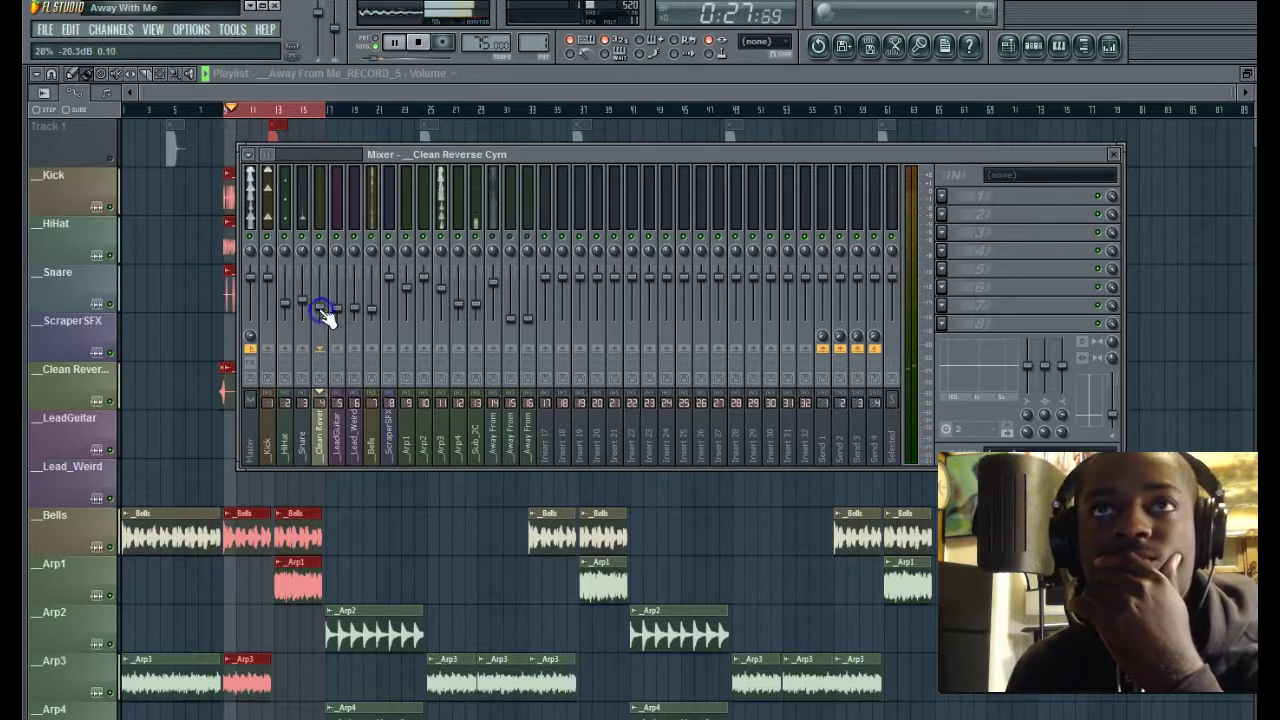
left_click(394, 44)
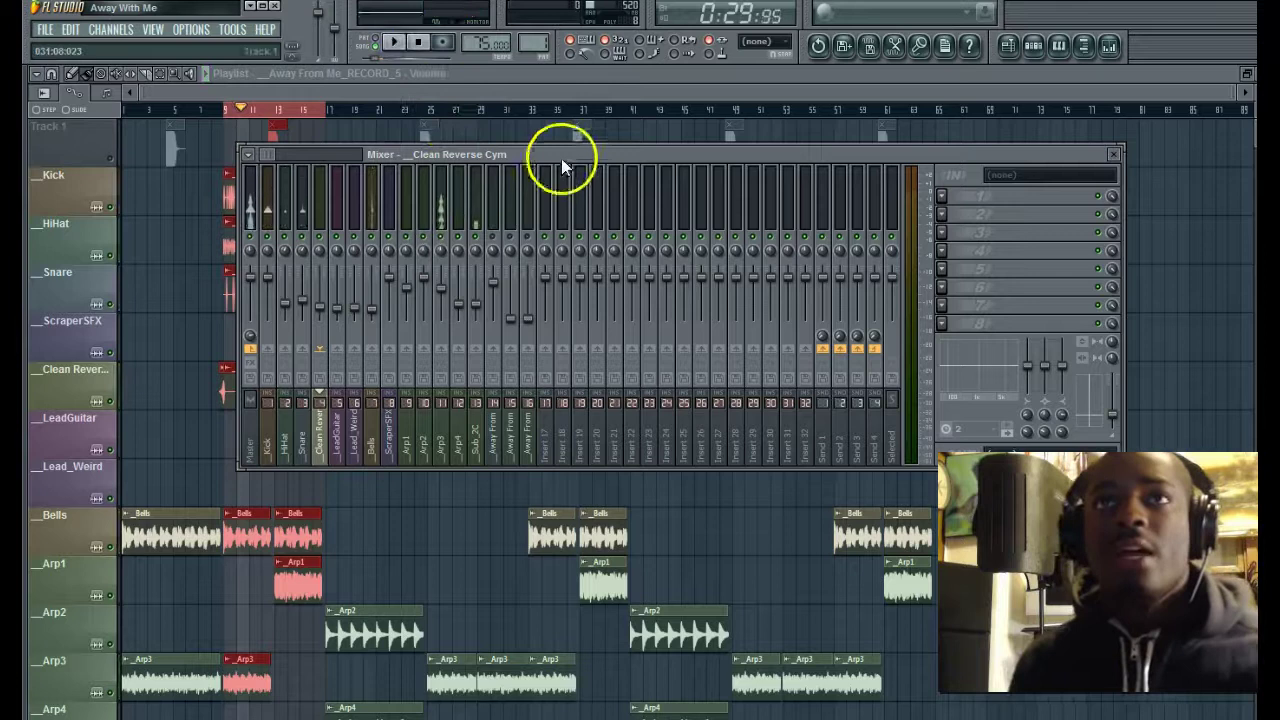
- Lower the Arp2 fader to the level of Arp1 and Arp3, and pull Lead_Weird and LeadGuitar down to zero
left_click(439, 106)
key("F9")
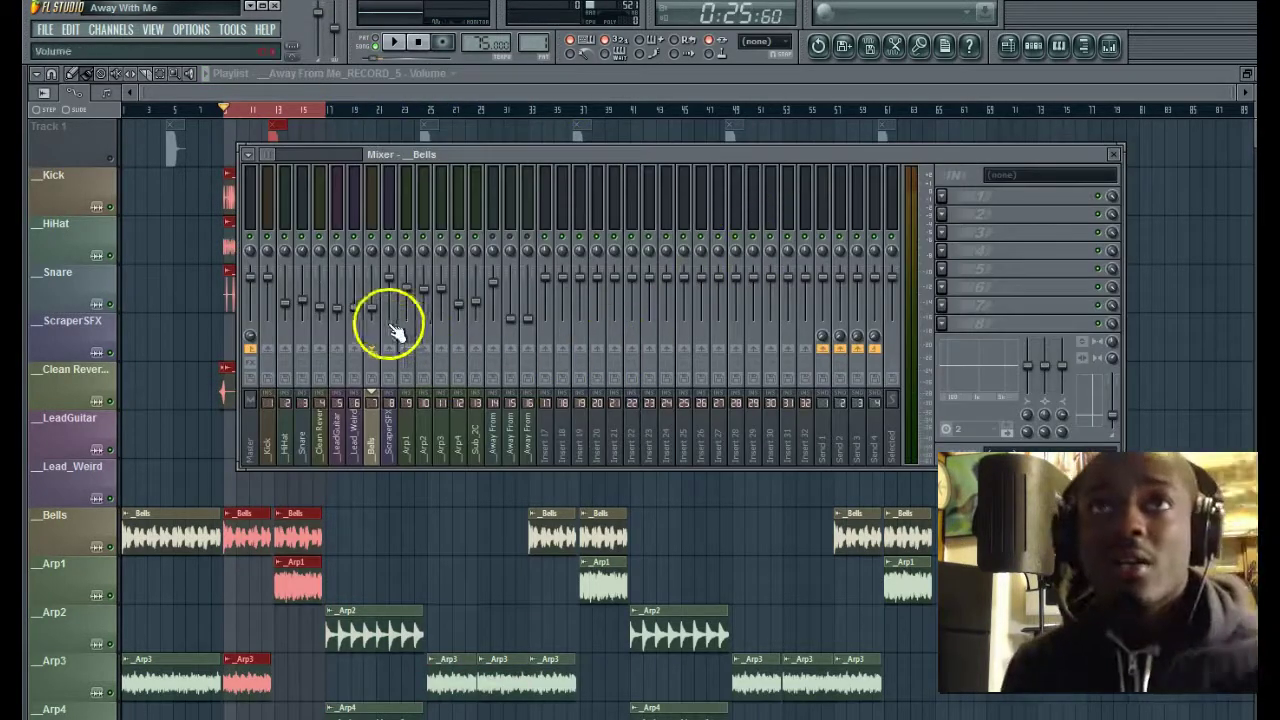
left_click(356, 330)
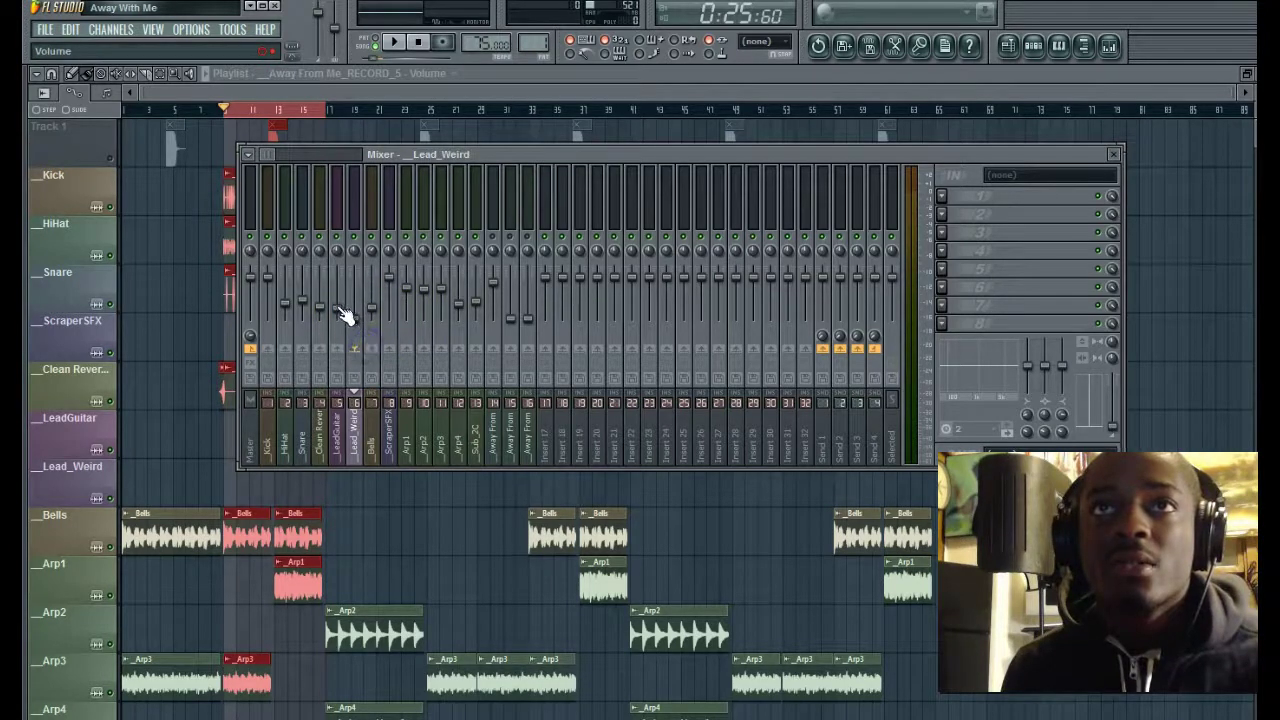
left_click(336, 347)
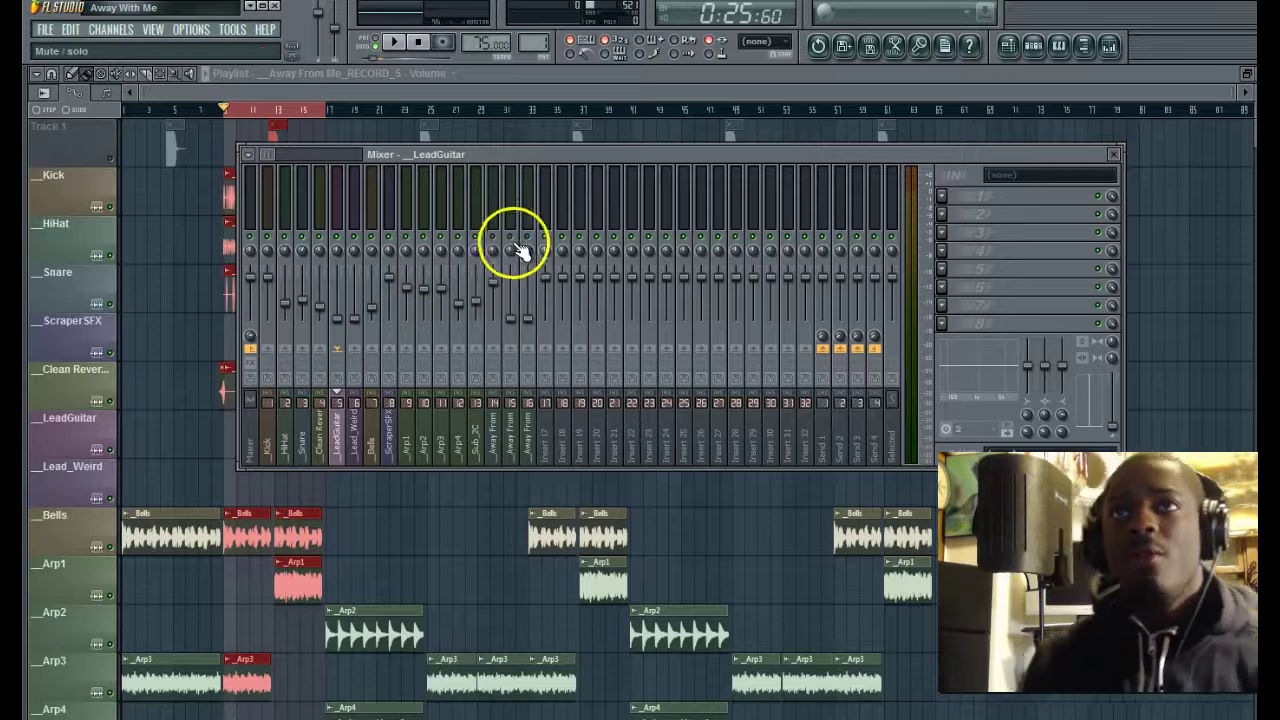
- Play the loop, unmute the Away From Me channels, and raise the second and third ones to about half of the fader travel
key("space")
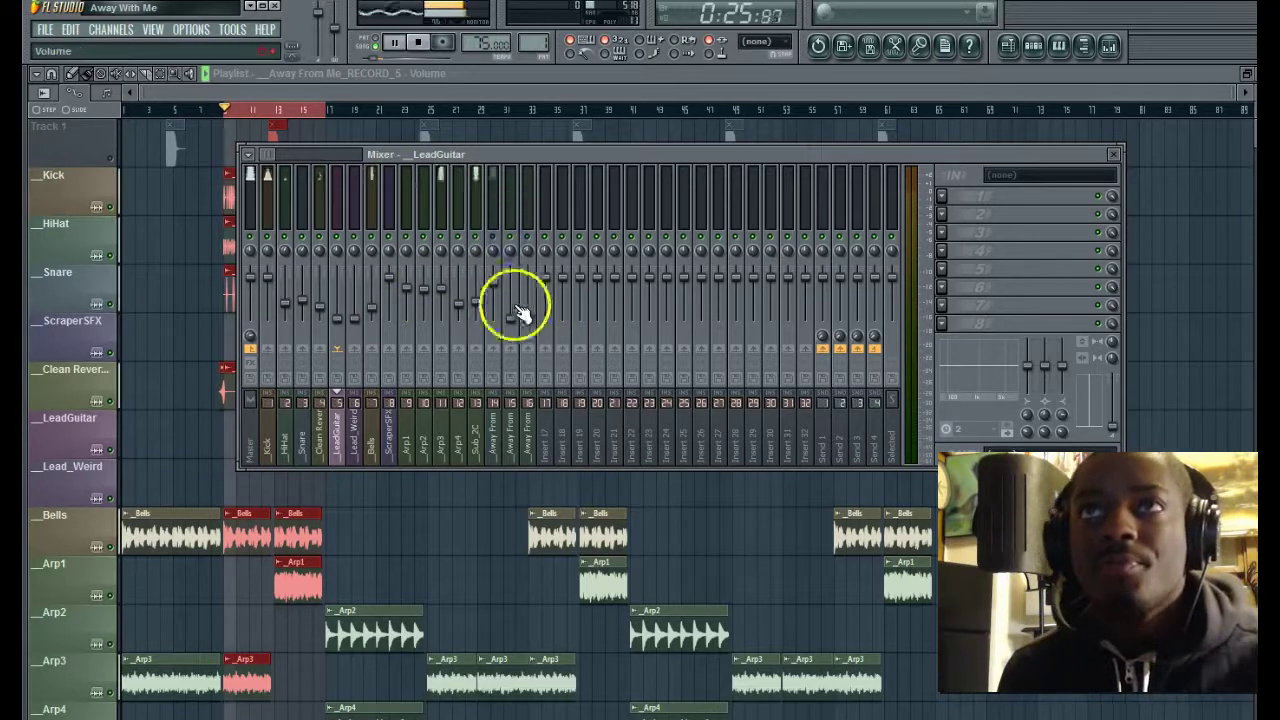
left_click(491, 238)
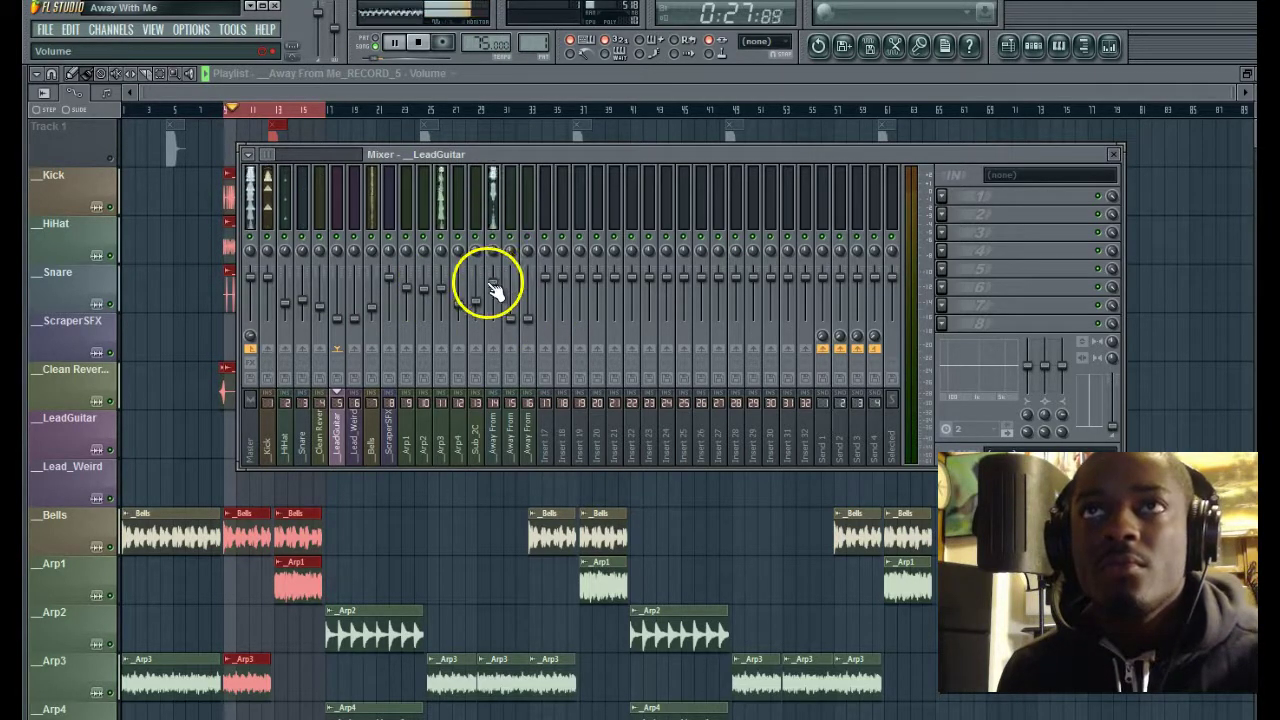
left_click(489, 281)
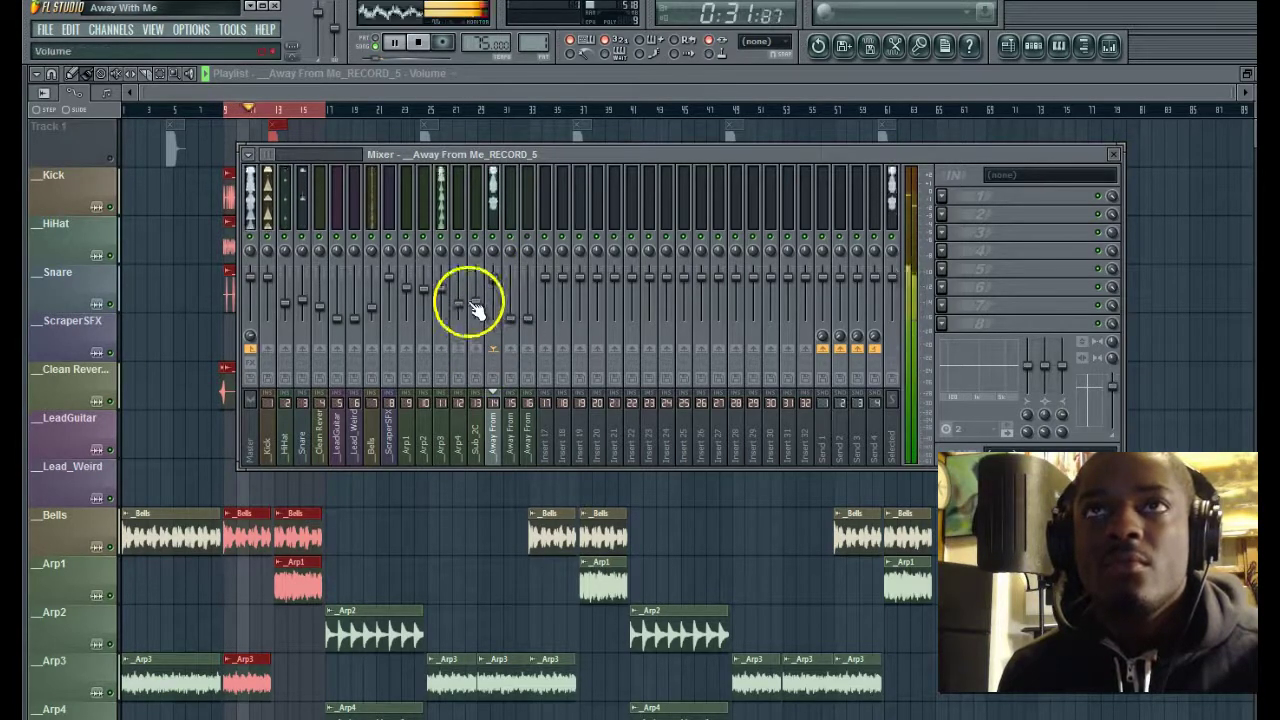
left_click_drag(490, 280, 533, 301)
left_click(528, 237)
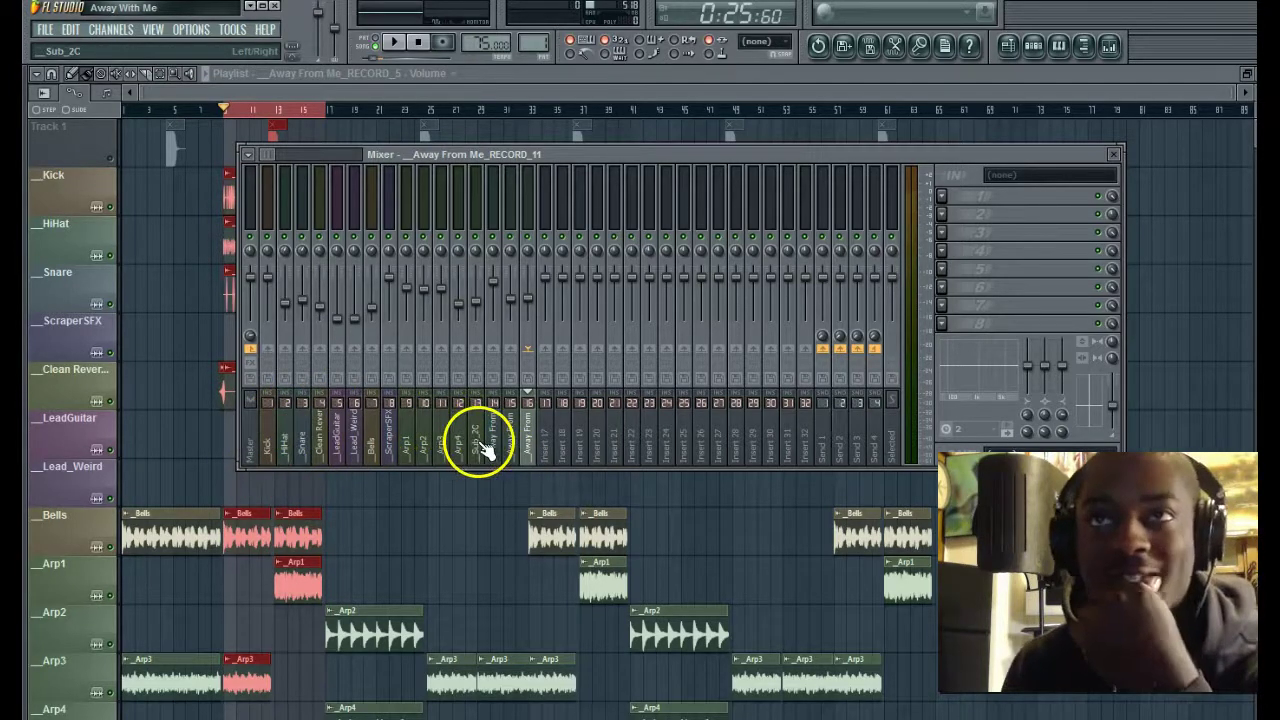
- Play the loop and load Fruity Parametric EQ 2 into the first effect slot of the Arp3 channel
left_click(270, 438)
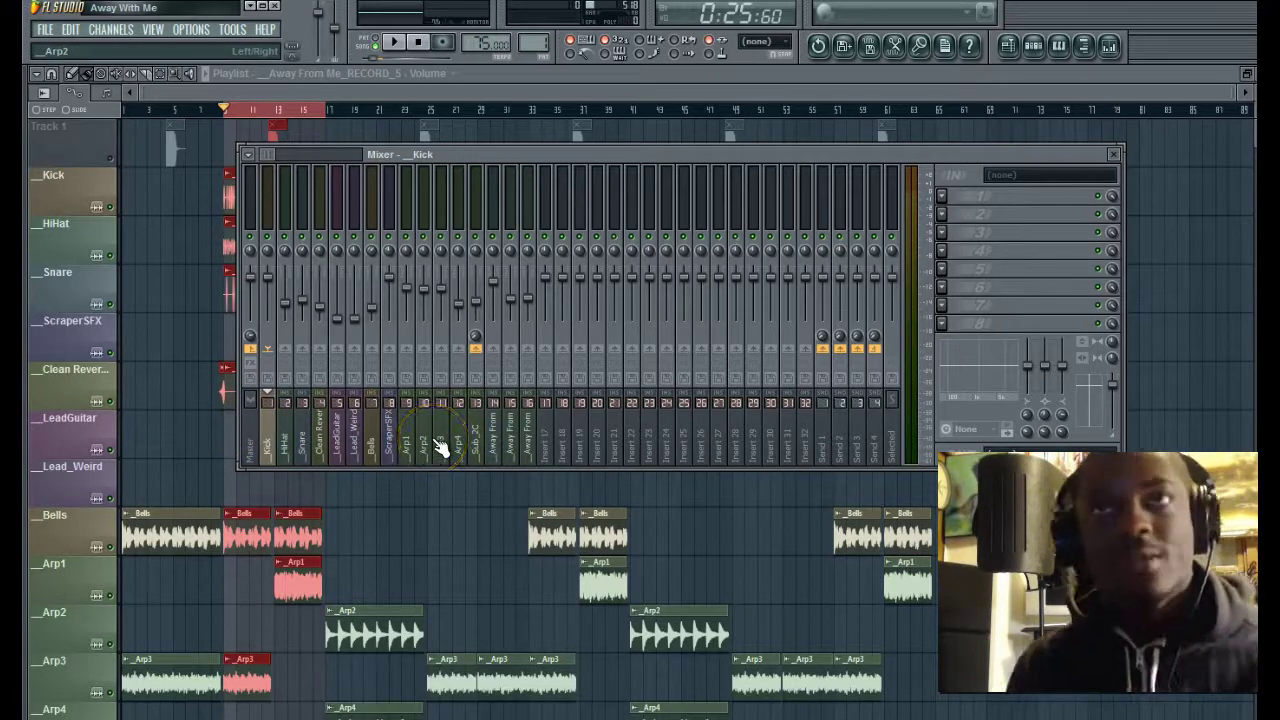
key("space")
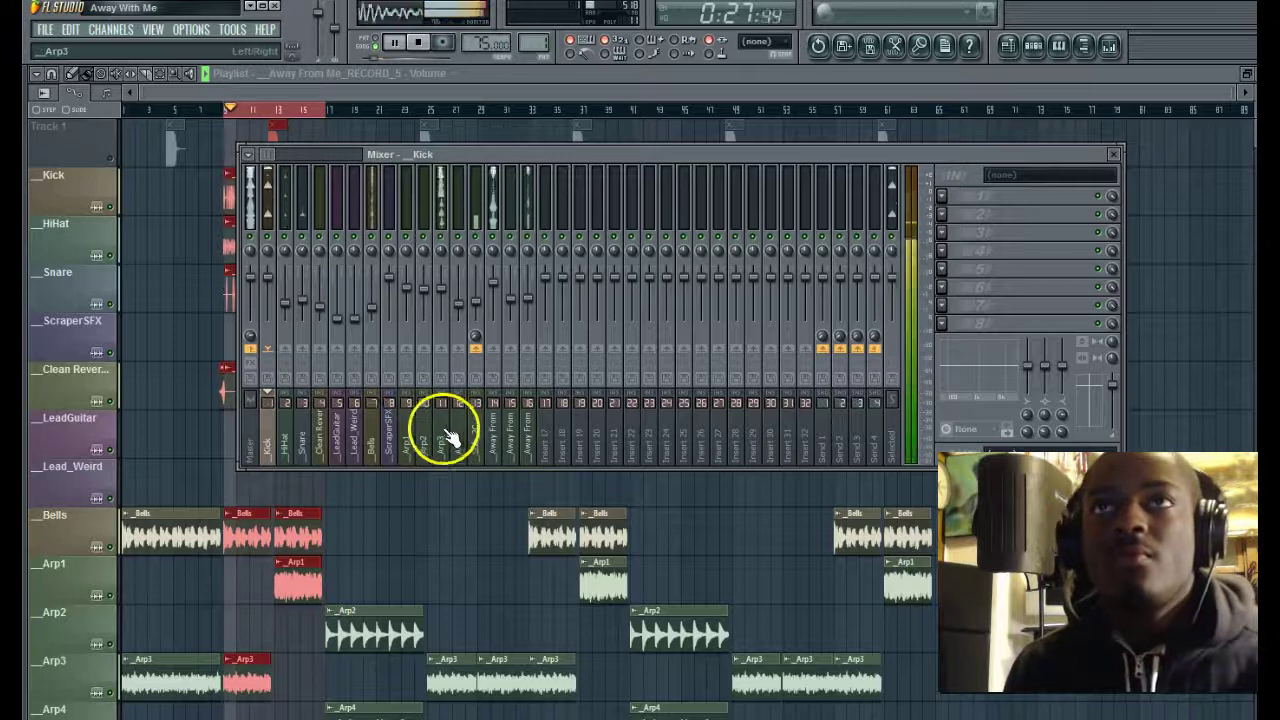
left_click(444, 437)
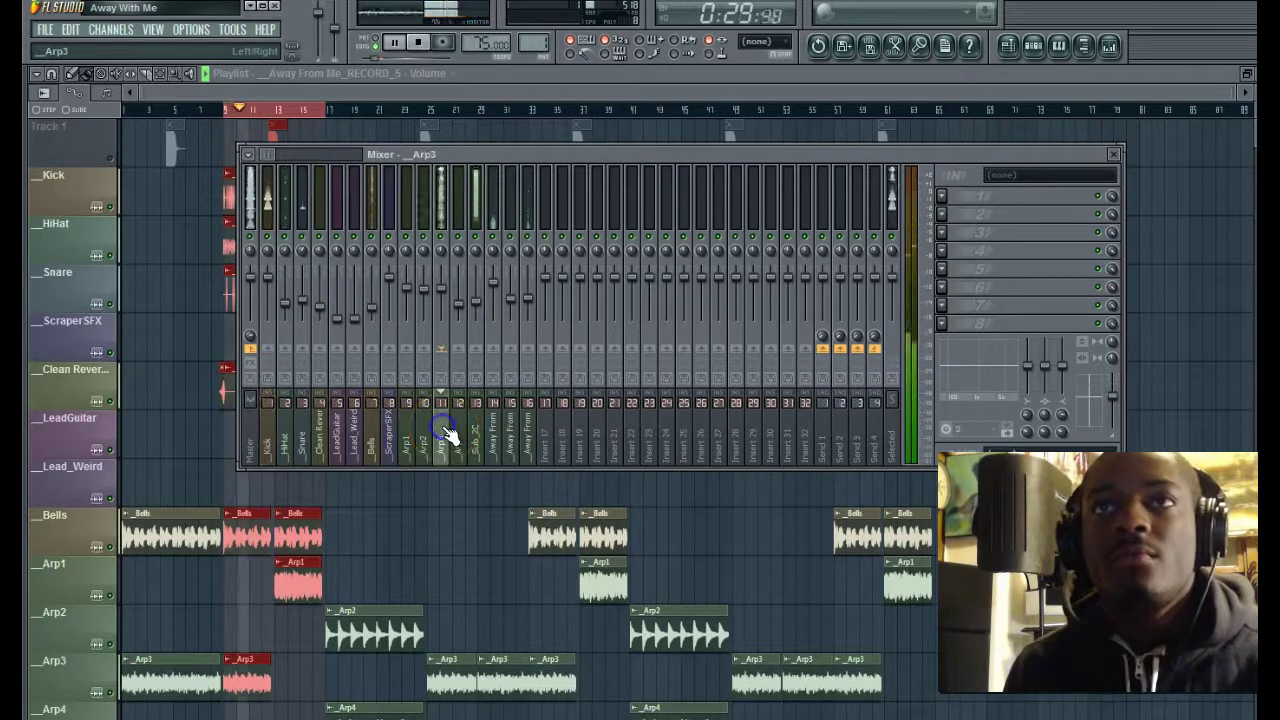
left_click(941, 213)
mouse_move(960, 215)
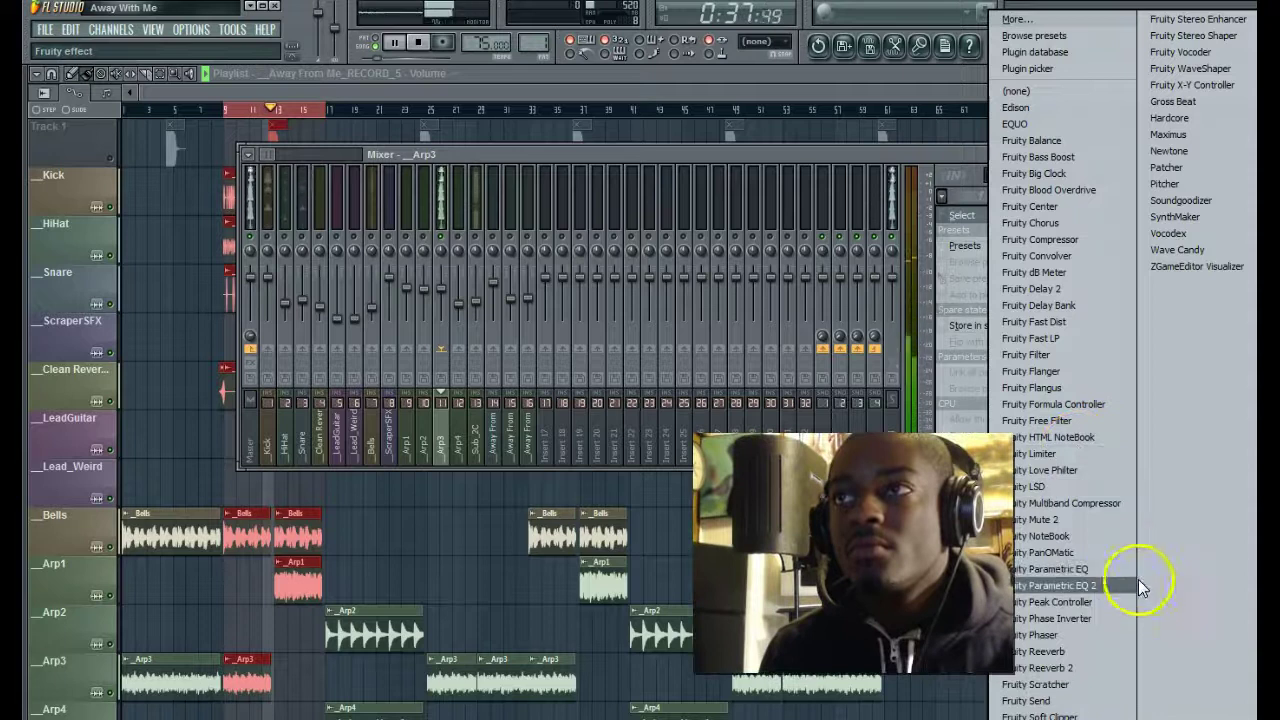
left_click(1107, 585)
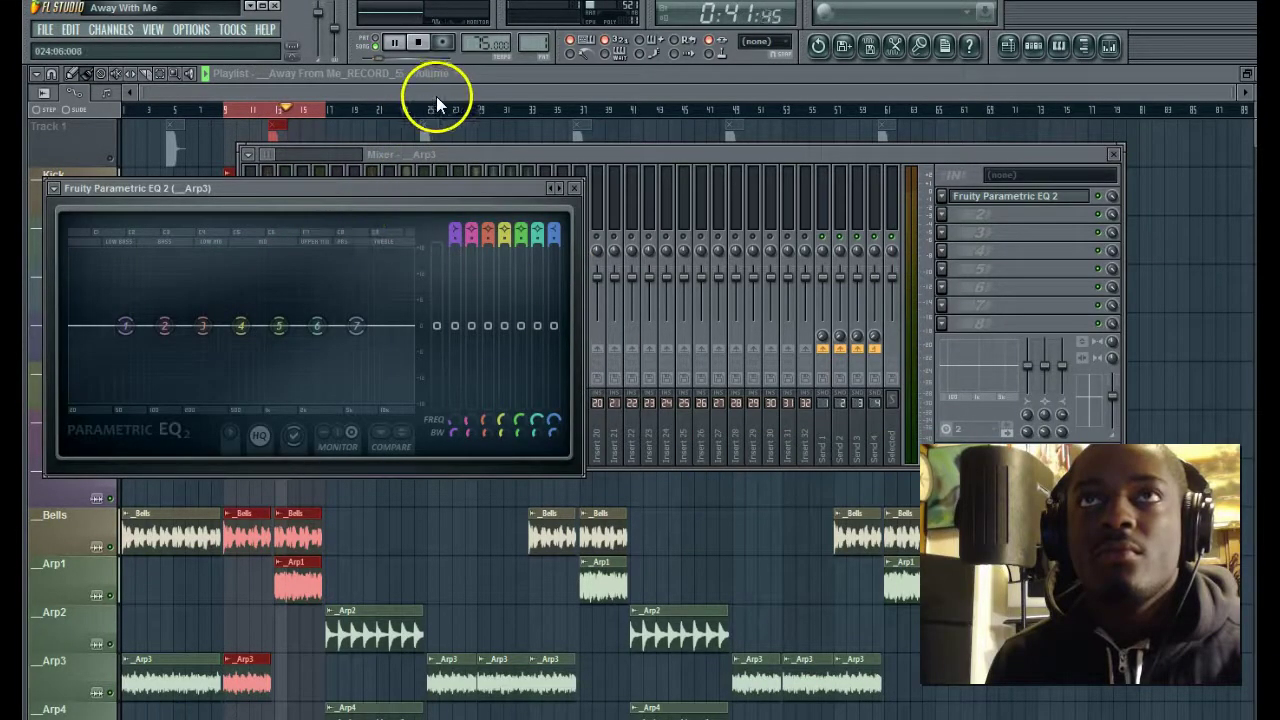
- Hide the mixer and shorten the looped section to bars 9 to 13
left_click(414, 46)
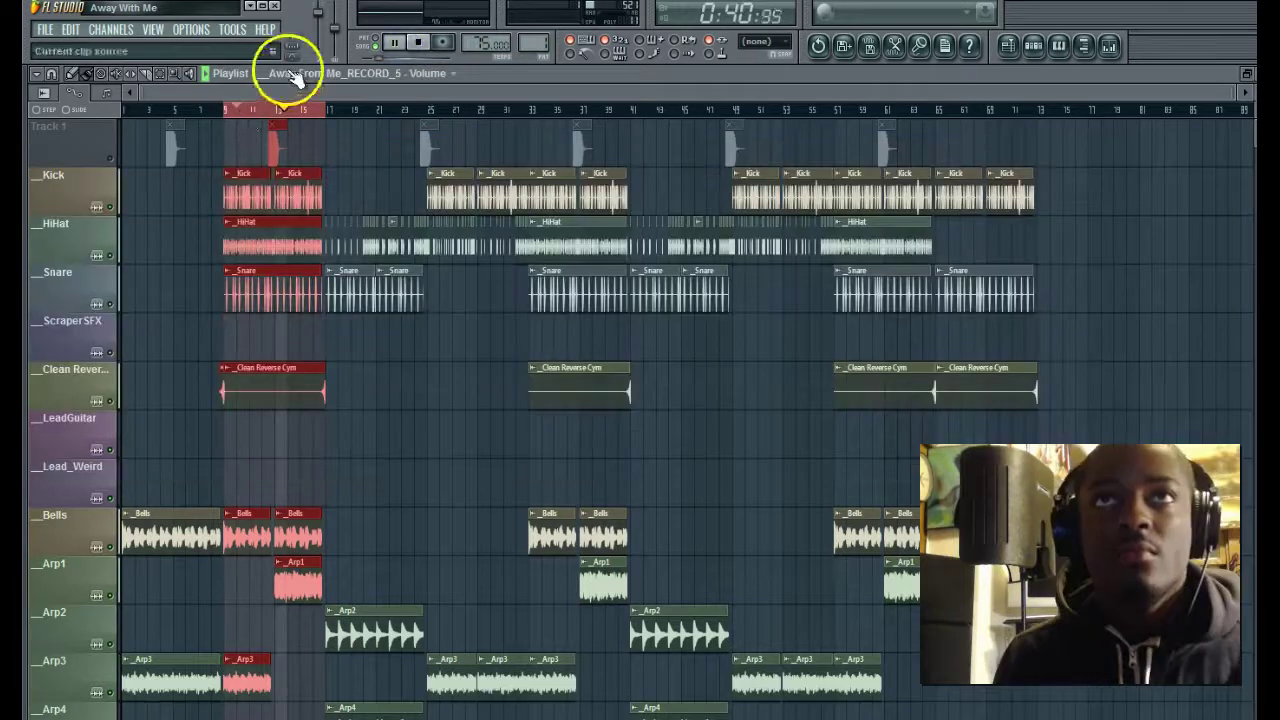
mouse_move(238, 118)
left_mouse_down()
mouse_move(229, 112)
mouse_move(252, 112)
mouse_move(243, 118)
left_mouse_up()
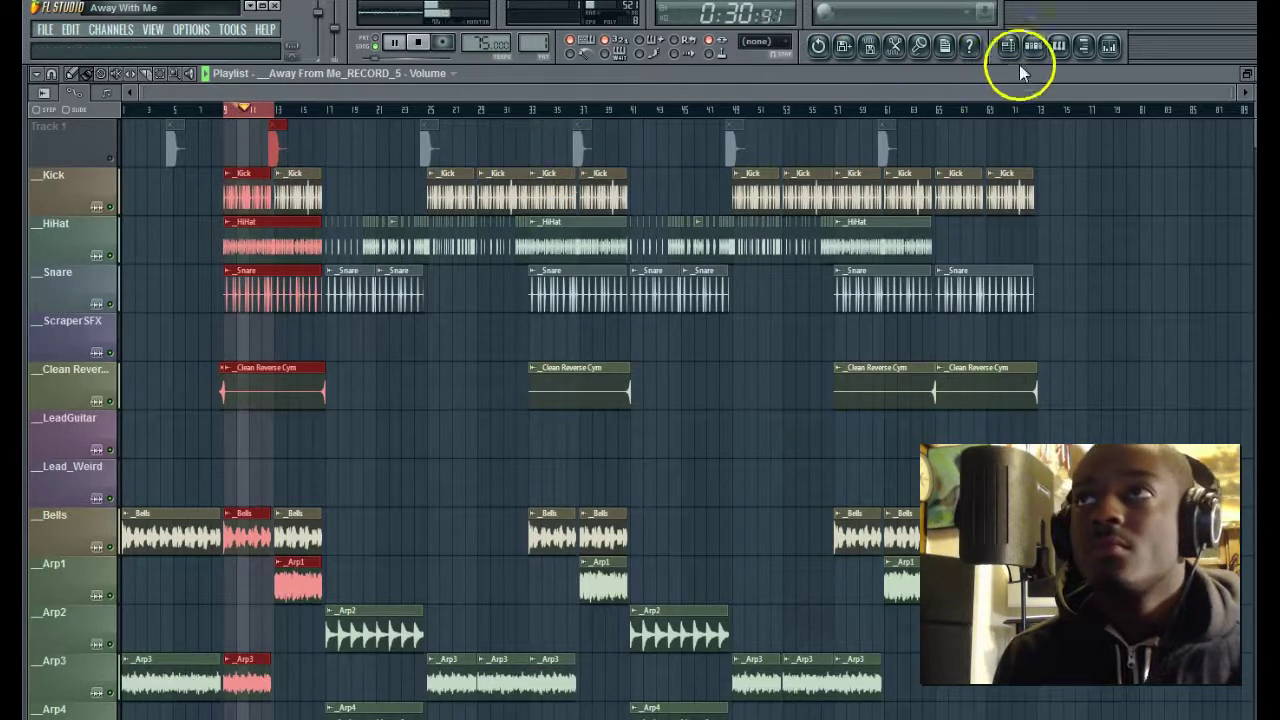
- Open the Arp3 channel's Fruity Parametric EQ 2, turn band 1 into a high-pass filter, and pull band 2 below zero in the lows
left_click(1108, 47)
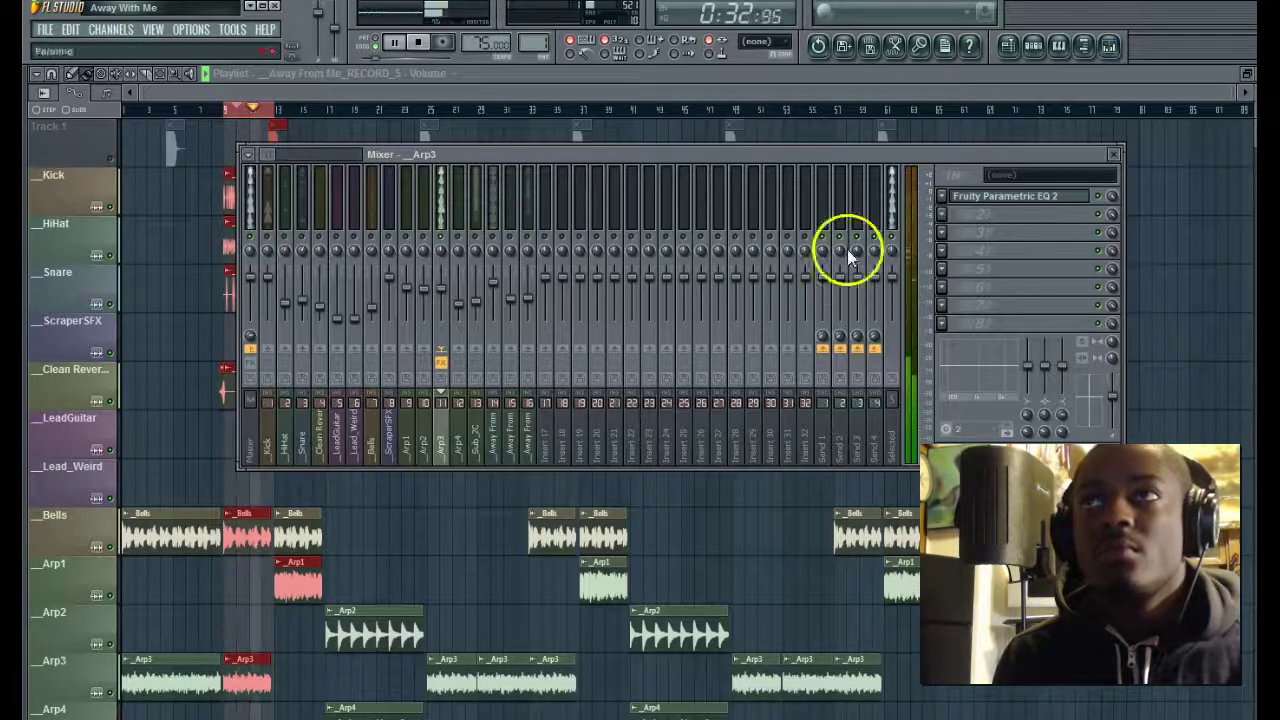
left_click(1000, 199)
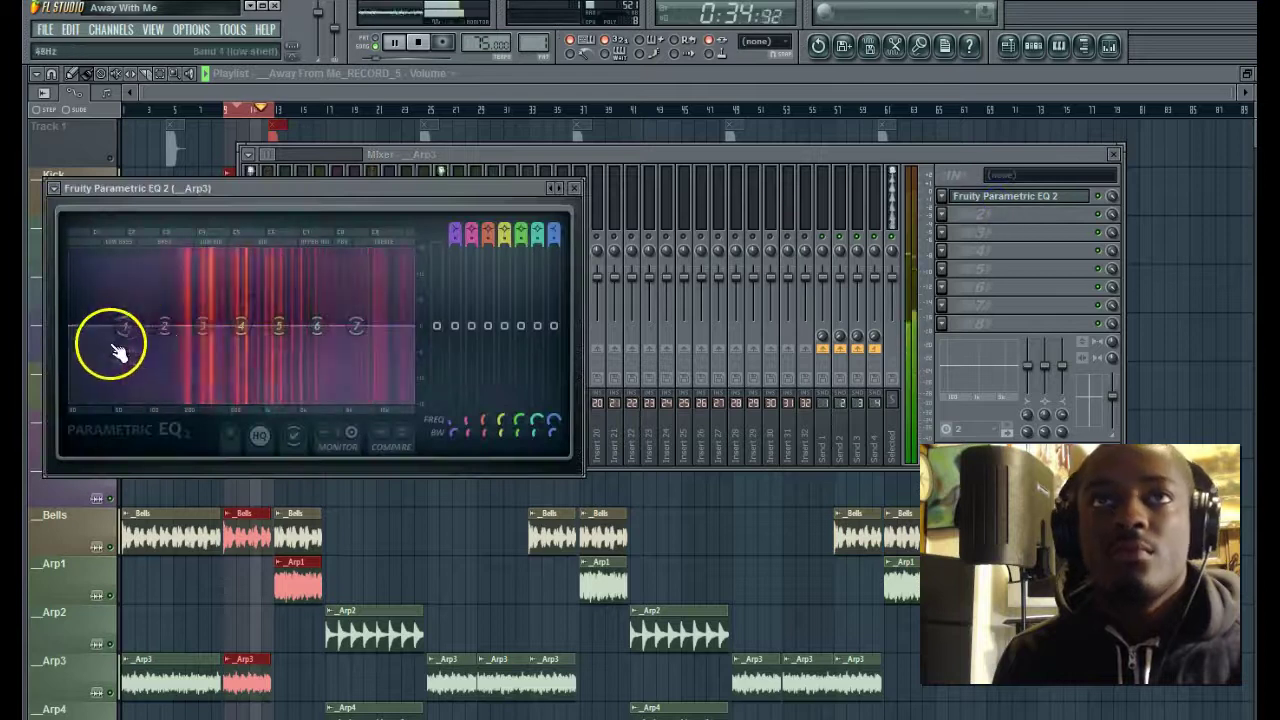
left_click_drag(457, 242, 457, 232)
mouse_move(125, 325)
left_mouse_down()
mouse_move(145, 332)
mouse_move(122, 340)
mouse_move(127, 350)
mouse_move(177, 350)
left_mouse_up()
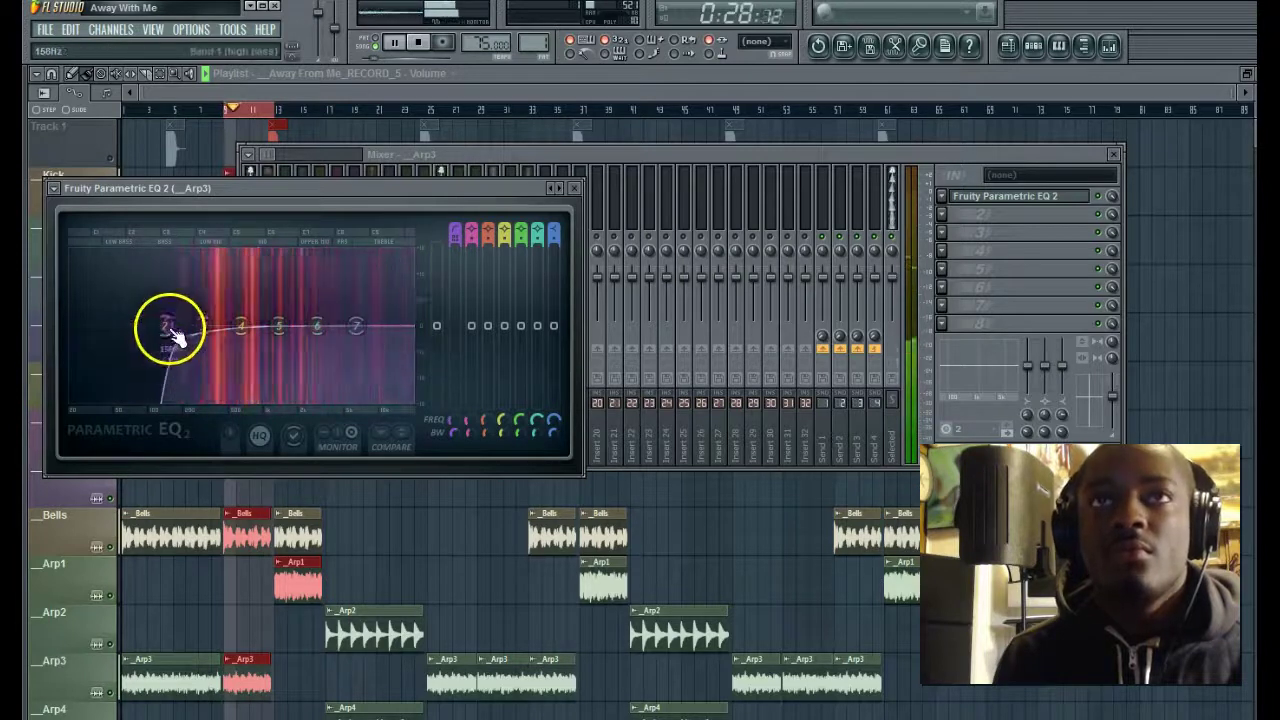
left_click_drag(165, 326, 170, 365)
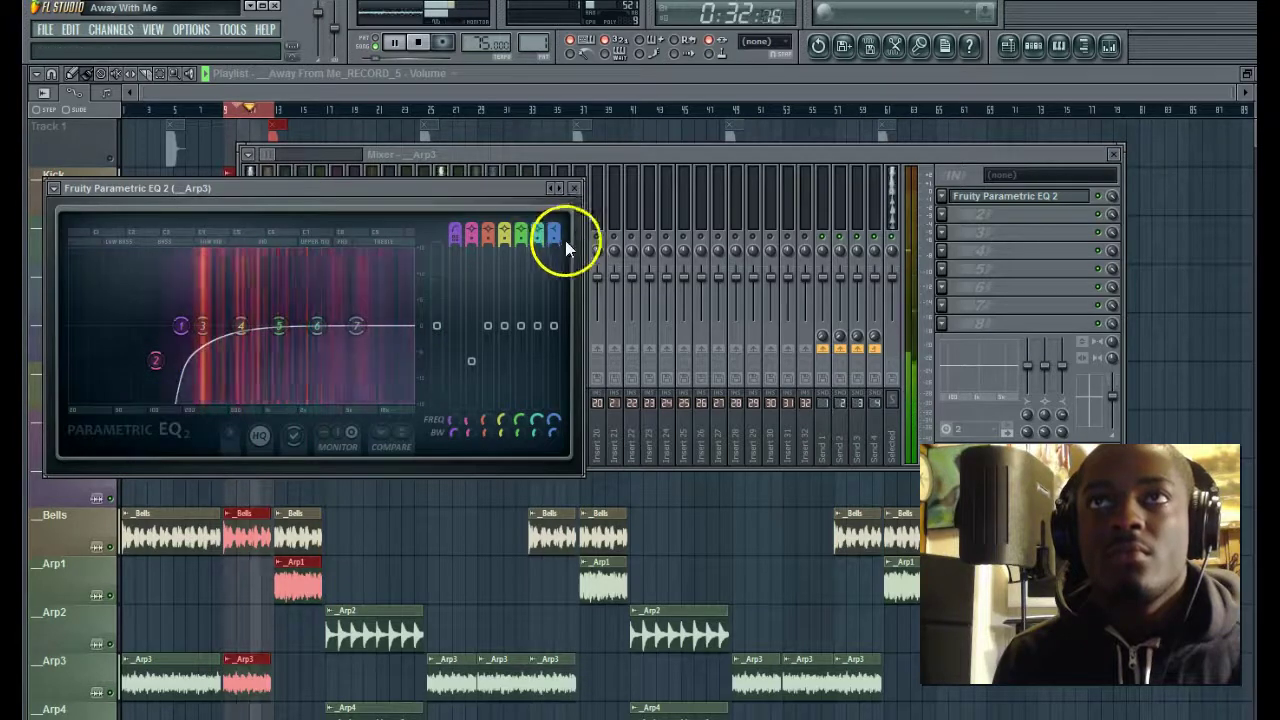
- Refine the Arp3 EQ with a low-pass on band 7, the high-pass at 133 Hz, and a band 3 boost of about 5 dB near 213 Hz
left_click(554, 230)
left_click_drag(356, 326, 417, 355)
left_click(170, 338)
left_click_drag(175, 333, 183, 333)
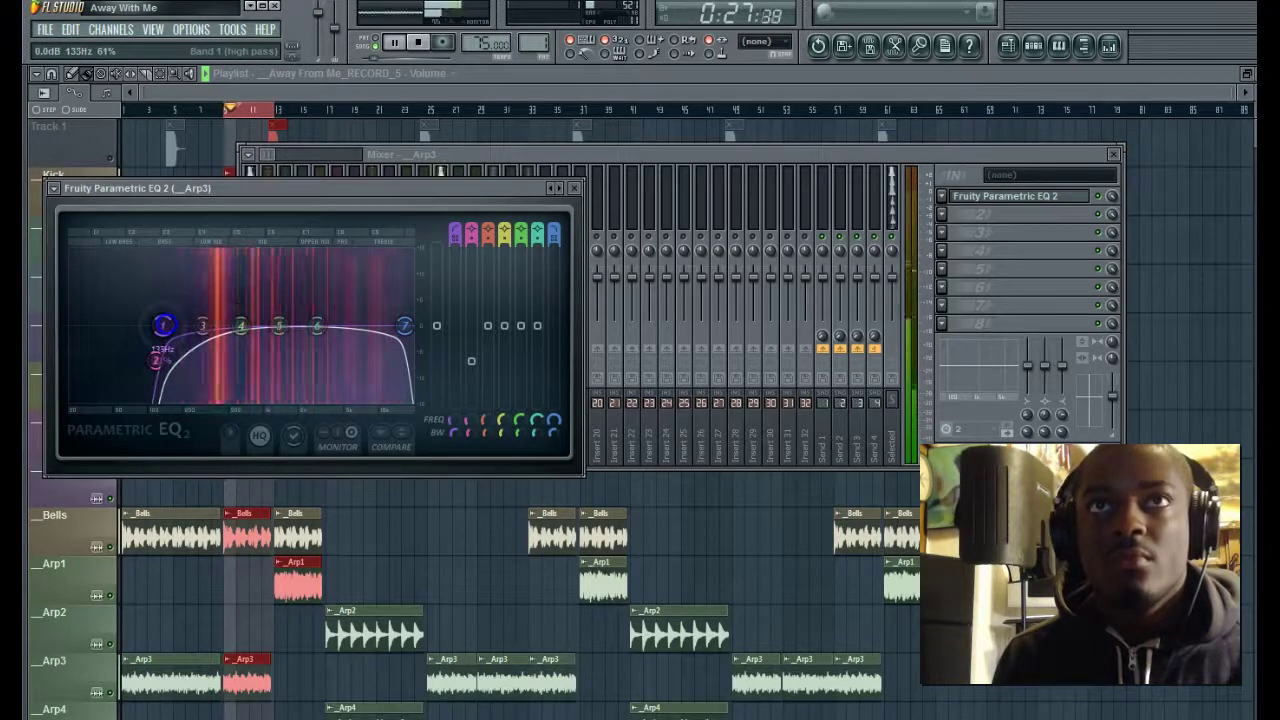
left_click_drag(202, 326, 188, 295)
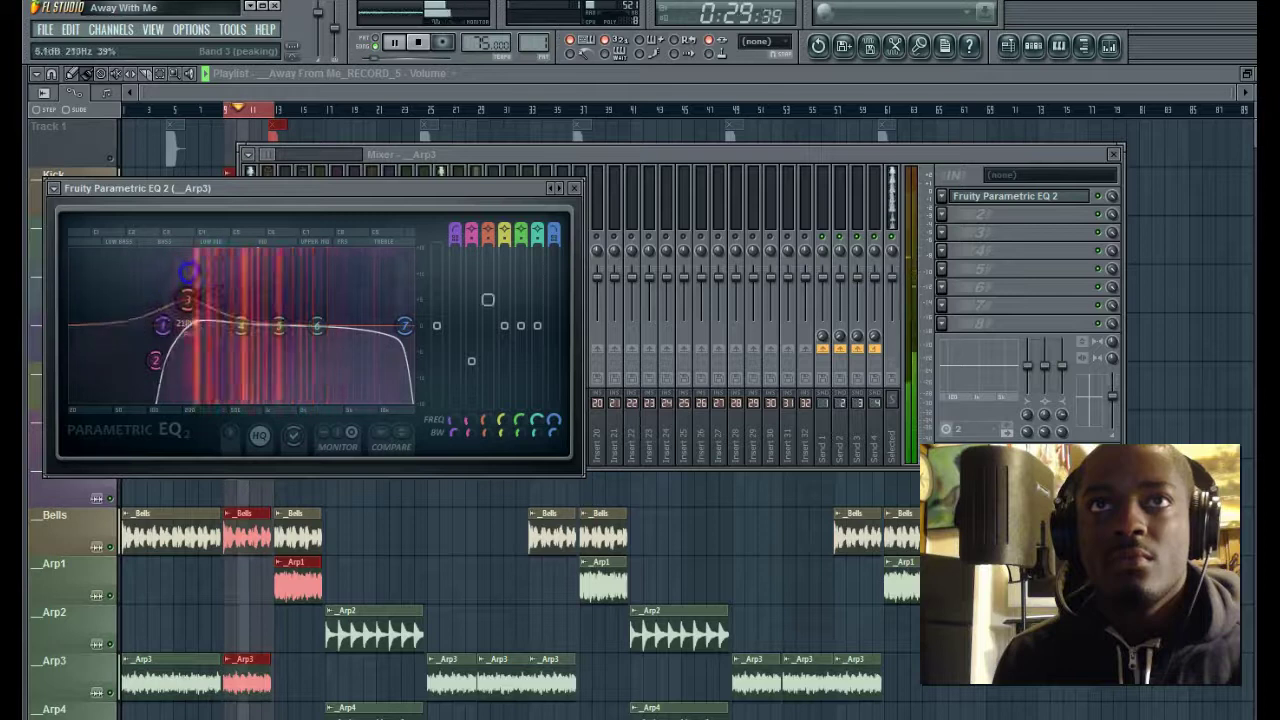
- Select the Bells channel in the mixer and load Fruity Parametric EQ 2 into its first effect slot
left_click(613, 157)
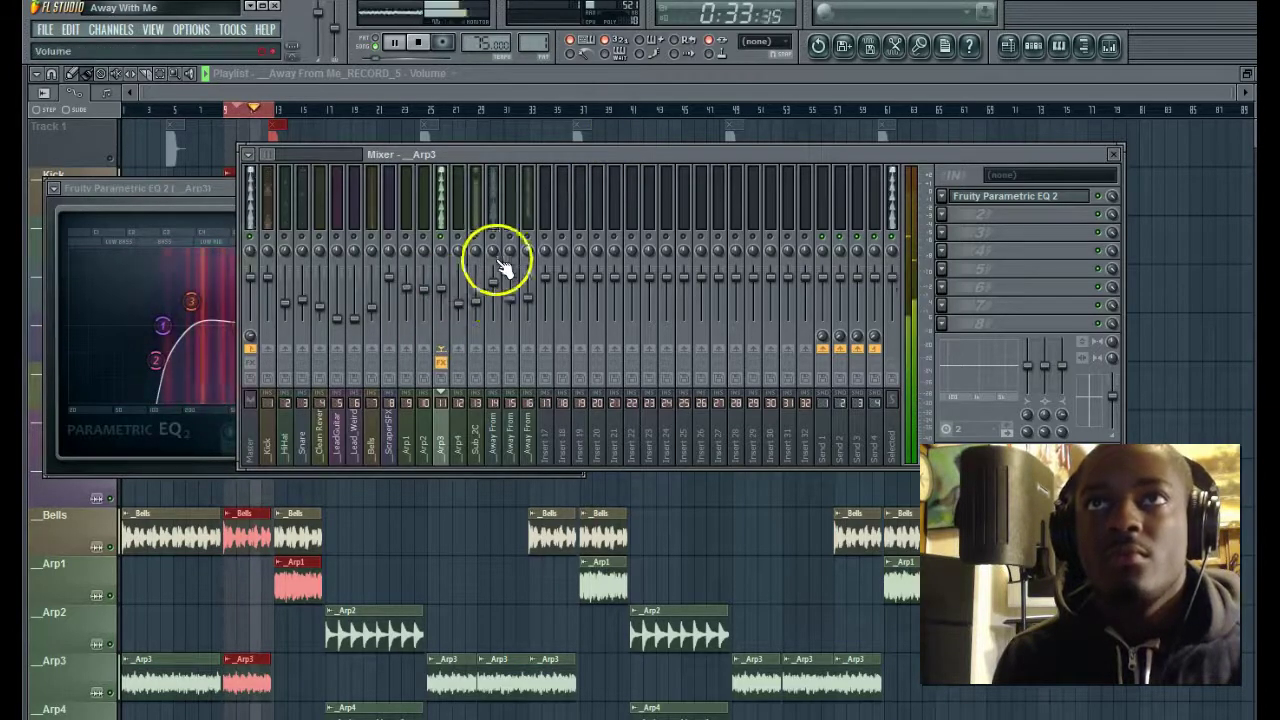
left_click(333, 276)
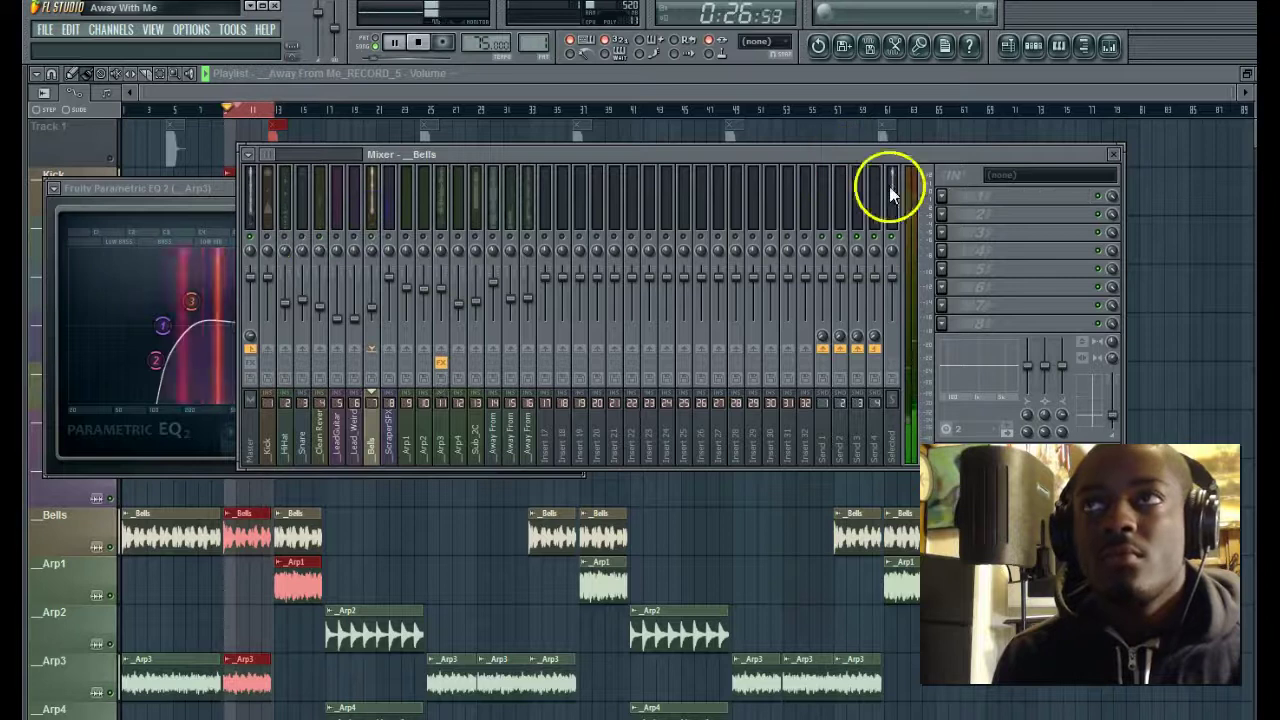
left_click(941, 198)
mouse_move(962, 215)
left_click(1042, 585)
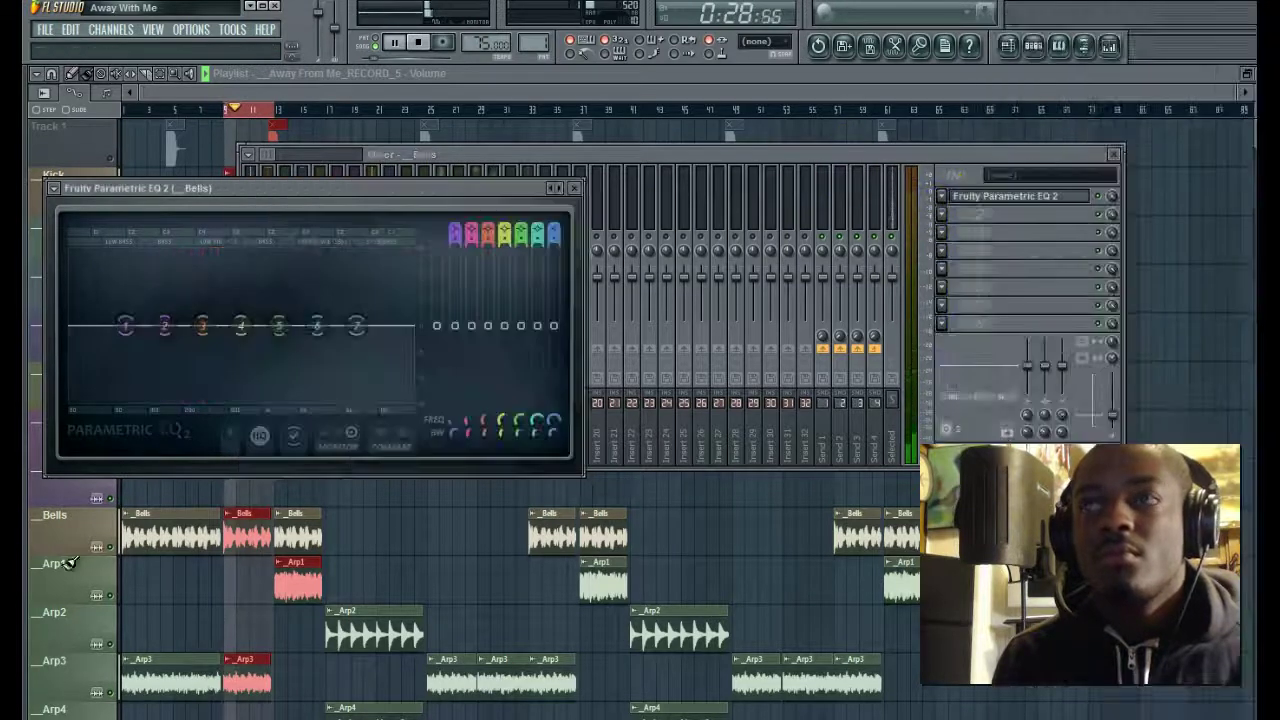
- Roll off the Bells lows with a high-pass on band 1 and a lowered band 2, and lower band 7 at the treble end
left_click_drag(128, 327, 228, 509)
left_click_drag(454, 239, 445, 273)
left_click_drag(200, 403, 186, 334)
left_click_drag(360, 327, 434, 427)
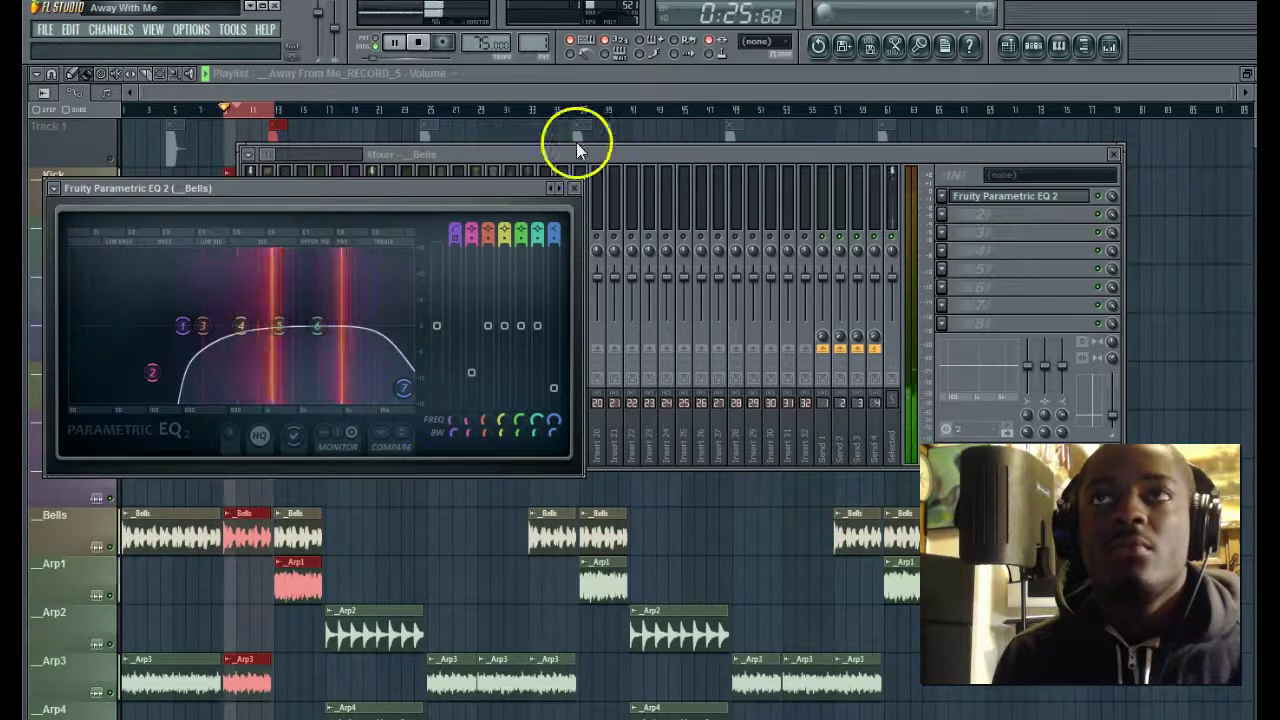
- Bring Arp3 back in alongside Bells, and cut a narrow dip with band 6 of the Bells EQ at the upper spectrum peak
left_click(640, 155)
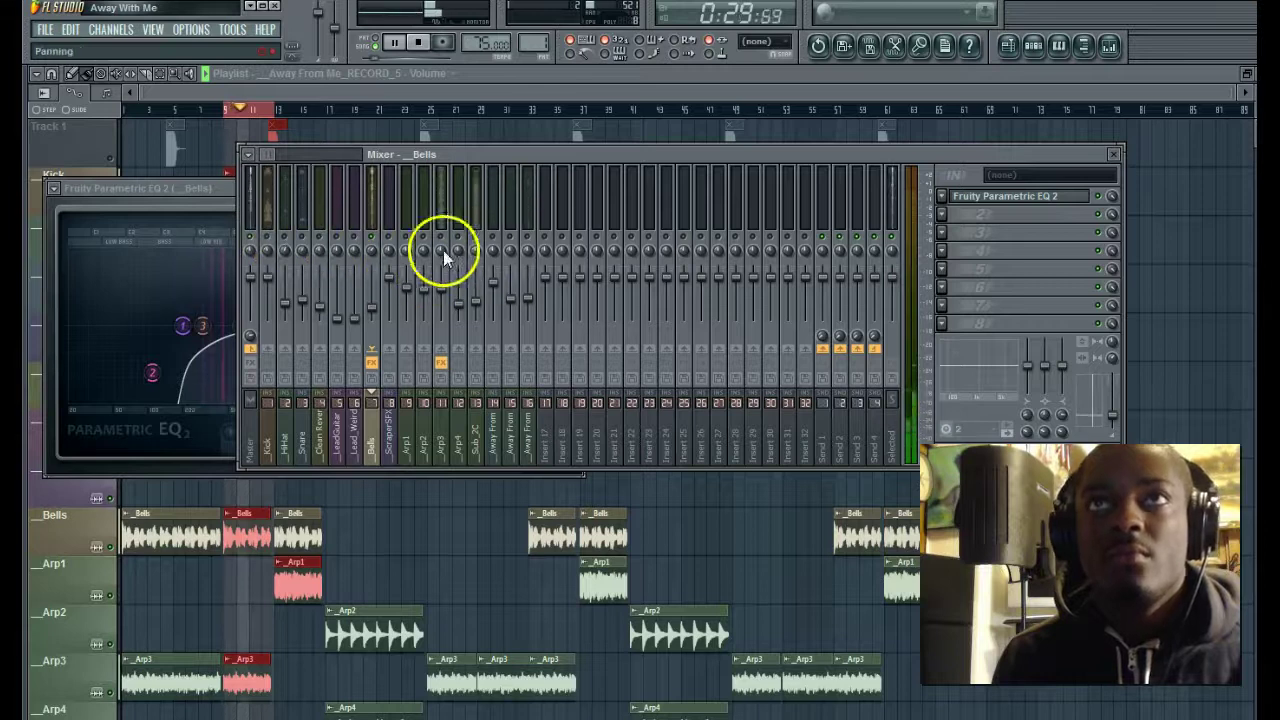
left_click_drag(446, 286, 448, 287)
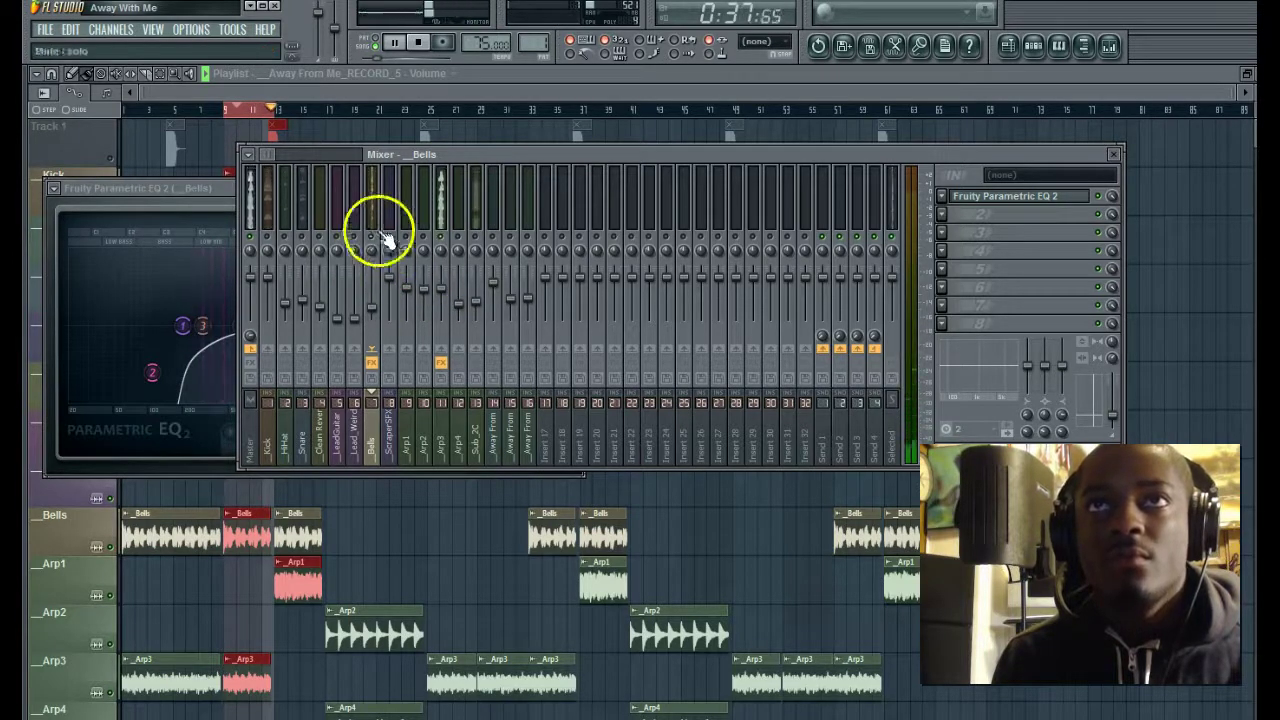
left_click(1012, 205)
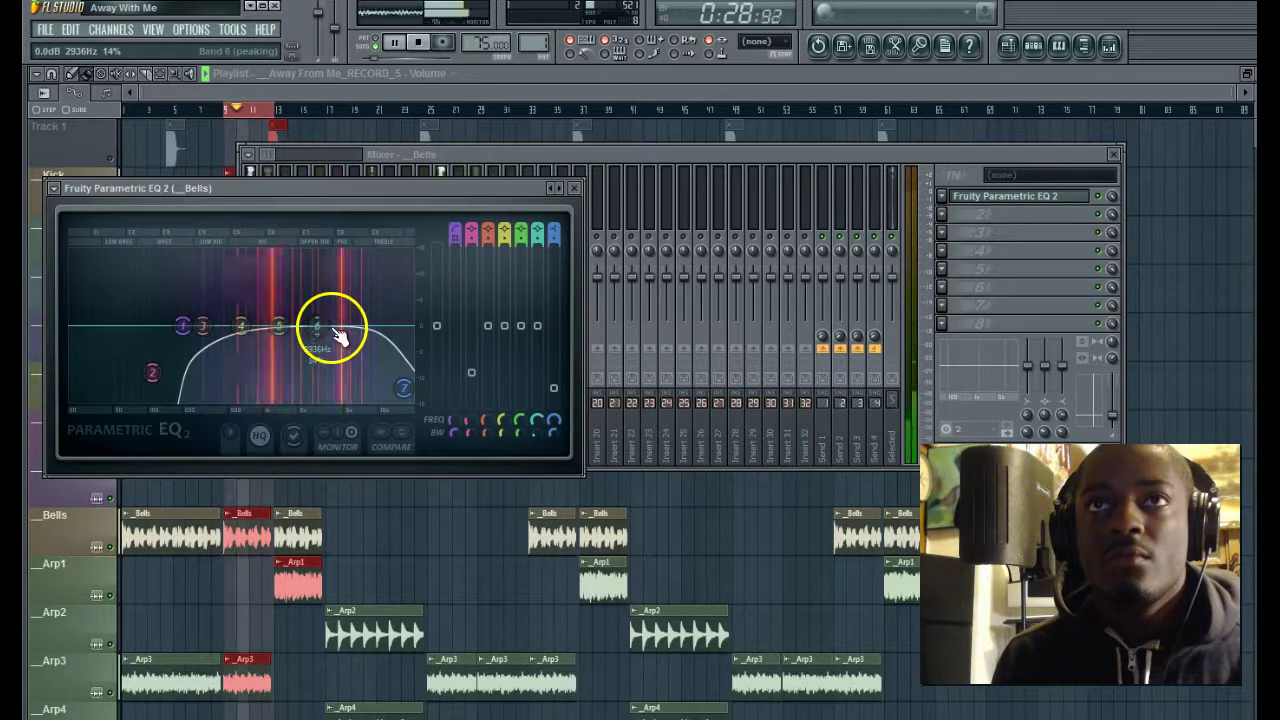
left_click_drag(340, 332, 363, 352)
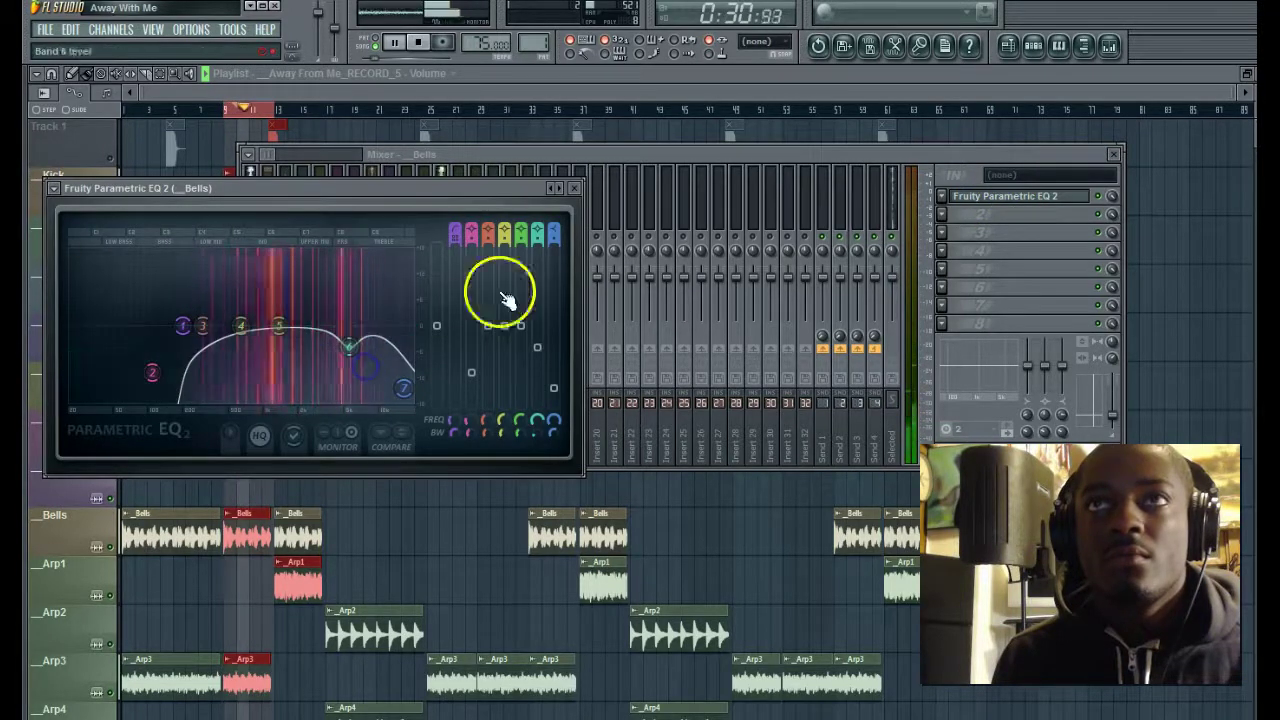
- Check the equalizer curve of the Arp3 channel against the playing loop and return to the mixer
left_click(623, 166)
left_click(441, 218)
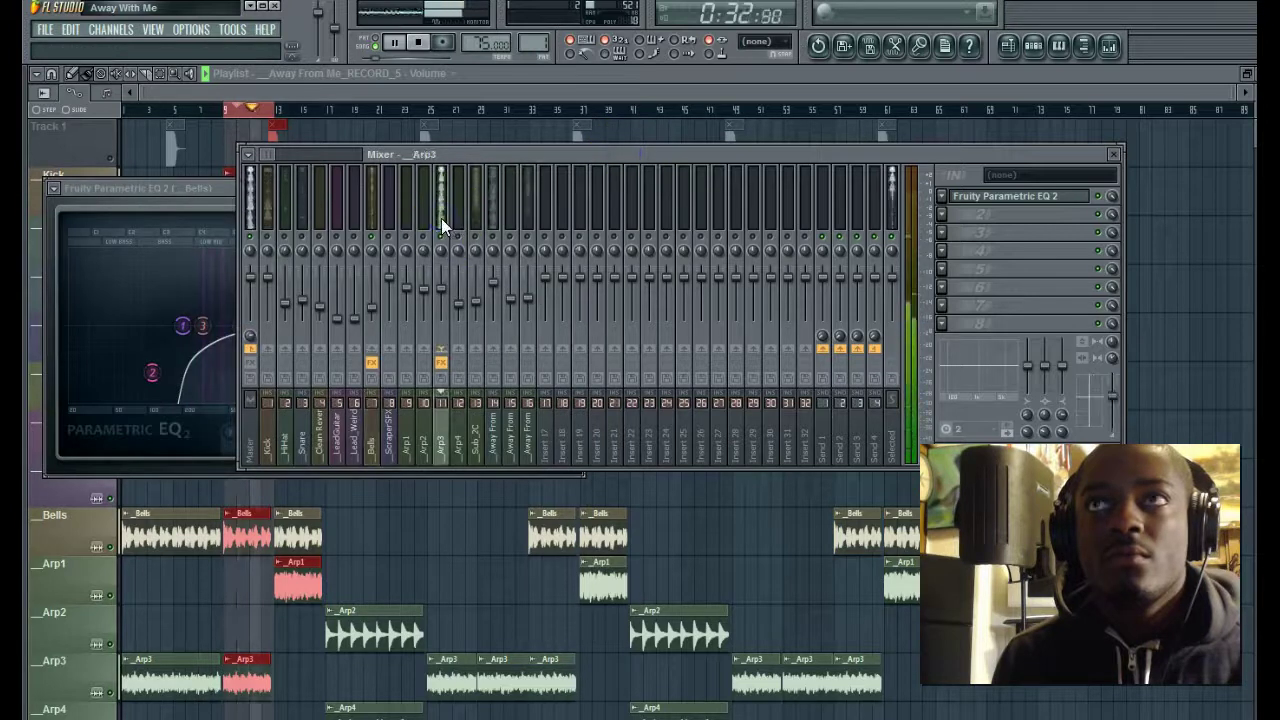
left_click(975, 205)
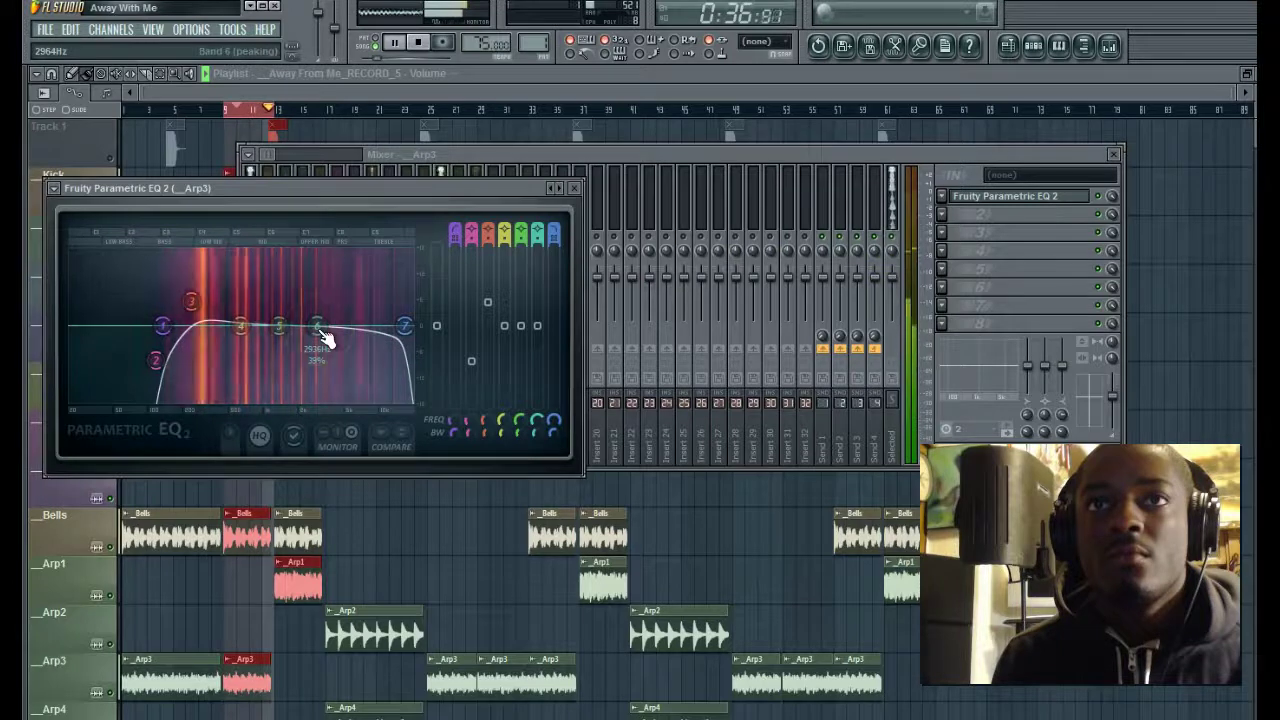
left_click(672, 158)
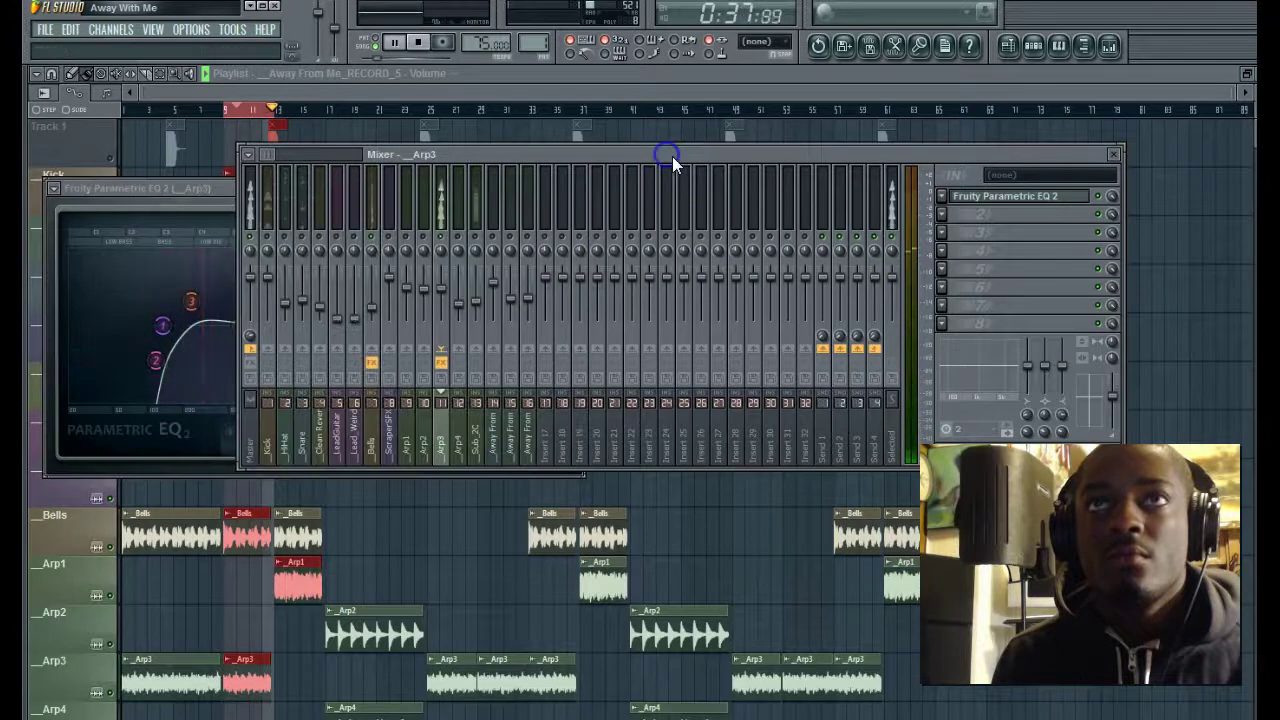
- Unmute the Snare channel and load Fruity Parametric EQ 2 into its first effect slot
right_click(300, 240)
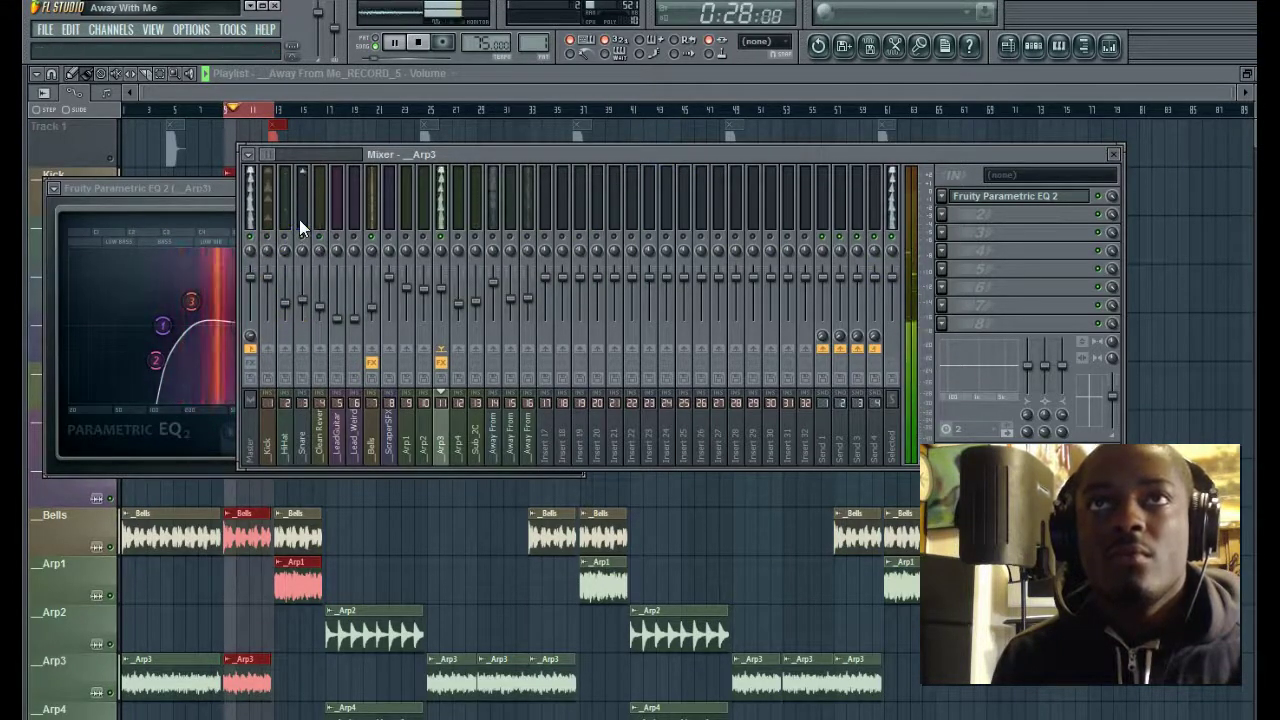
left_click(299, 219)
left_click(941, 196)
mouse_move(962, 215)
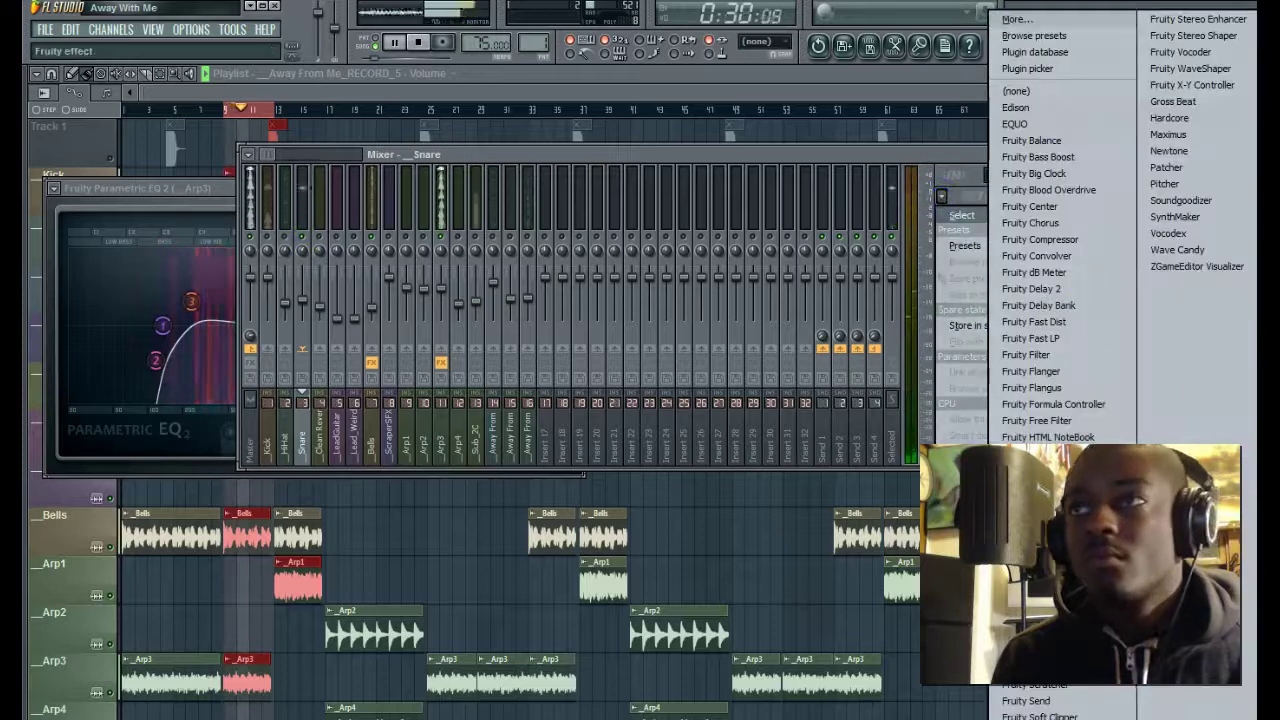
left_click(1040, 585)
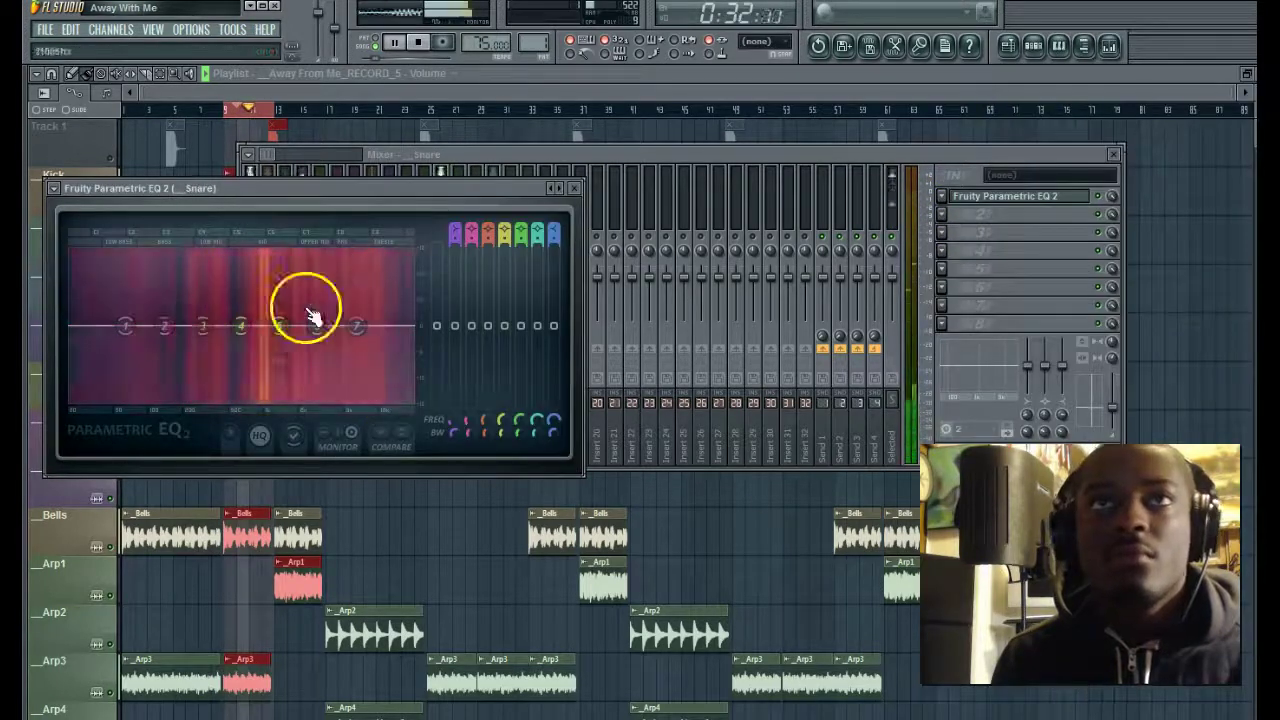
- Set band 1 of the Snare EQ to a high-pass just below band 2, and add a moderate band 4 boost near 632 Hz
right_click(453, 232)
mouse_move(125, 325)
left_mouse_down()
mouse_move(191, 316)
mouse_move(120, 337)
mouse_move(145, 340)
left_mouse_up()
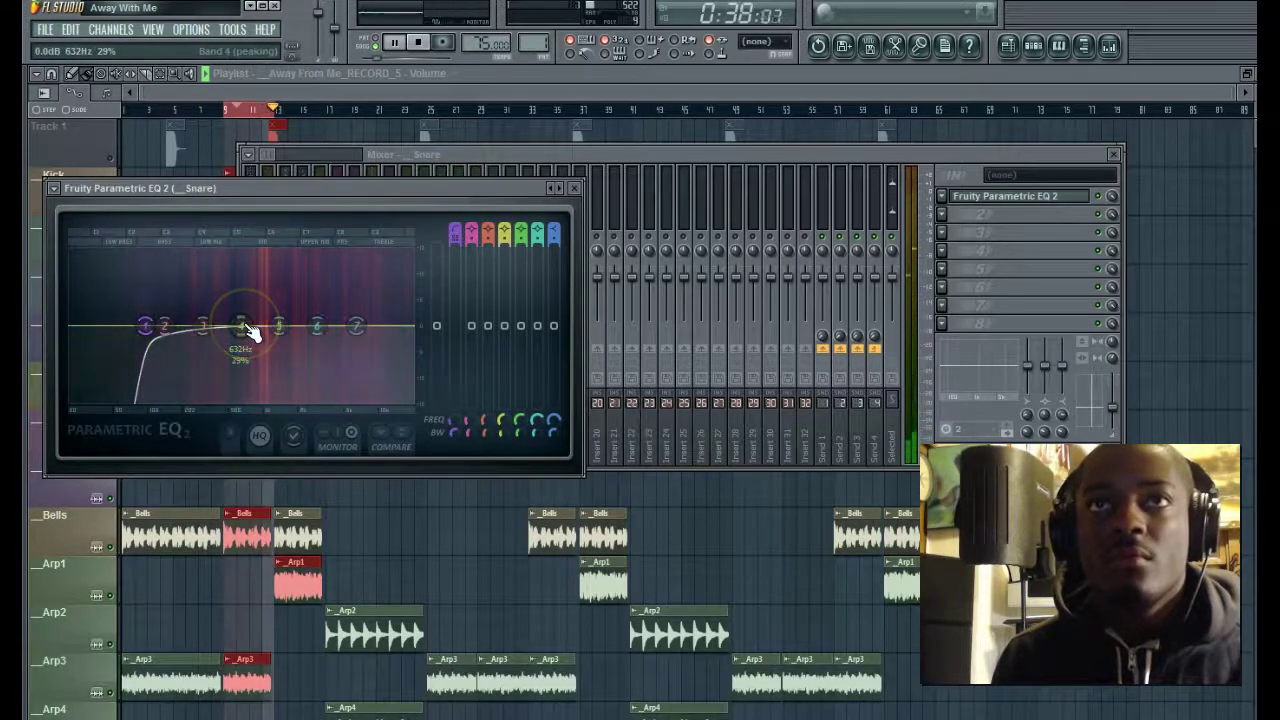
scroll(250, 333, "down", 3)
left_click(140, 333)
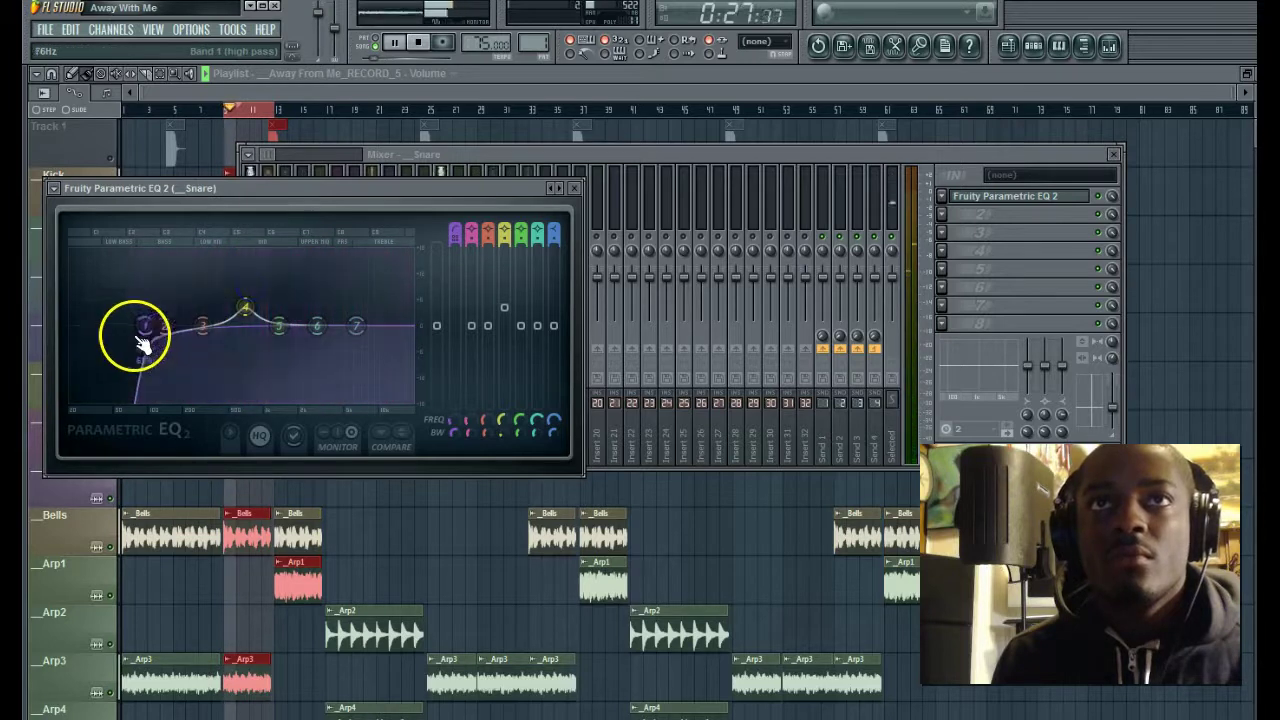
left_click_drag(157, 337, 161, 337)
- Lower high-shelf band 7 at the treble end of the Snare EQ and raise band 3 slightly
left_click_drag(384, 348, 411, 363)
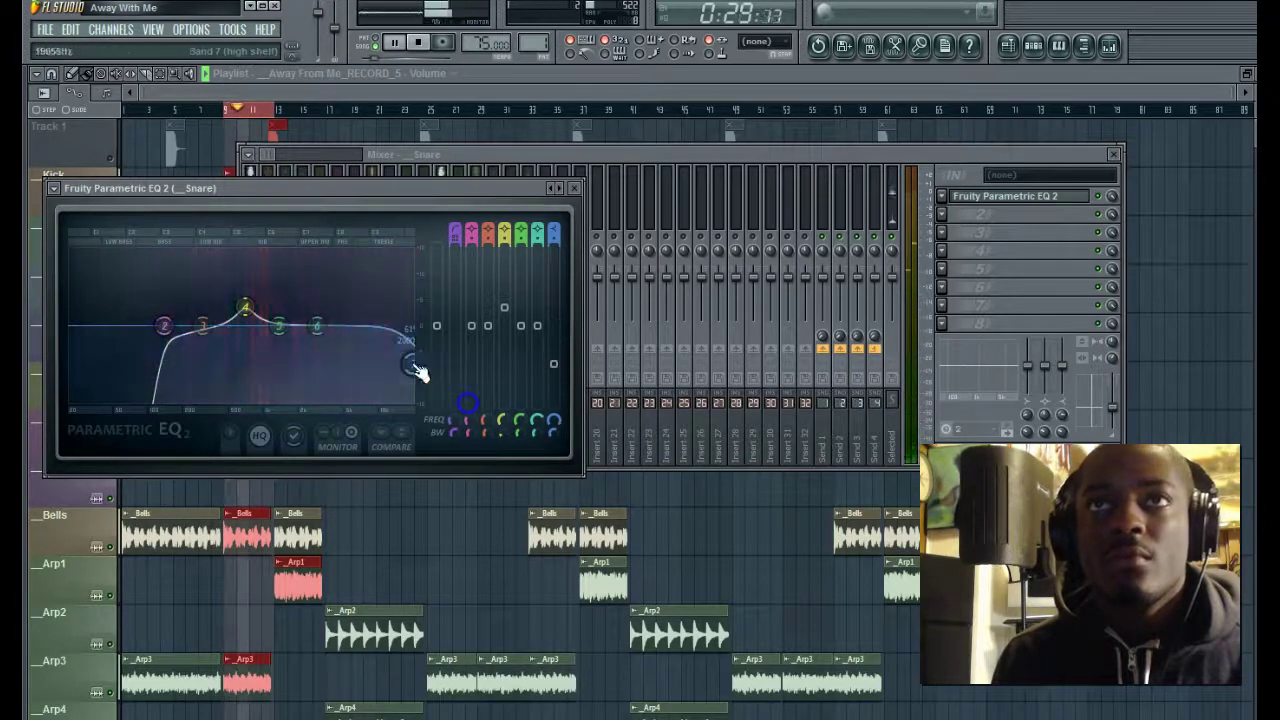
left_click(245, 307)
left_click_drag(203, 325, 201, 316)
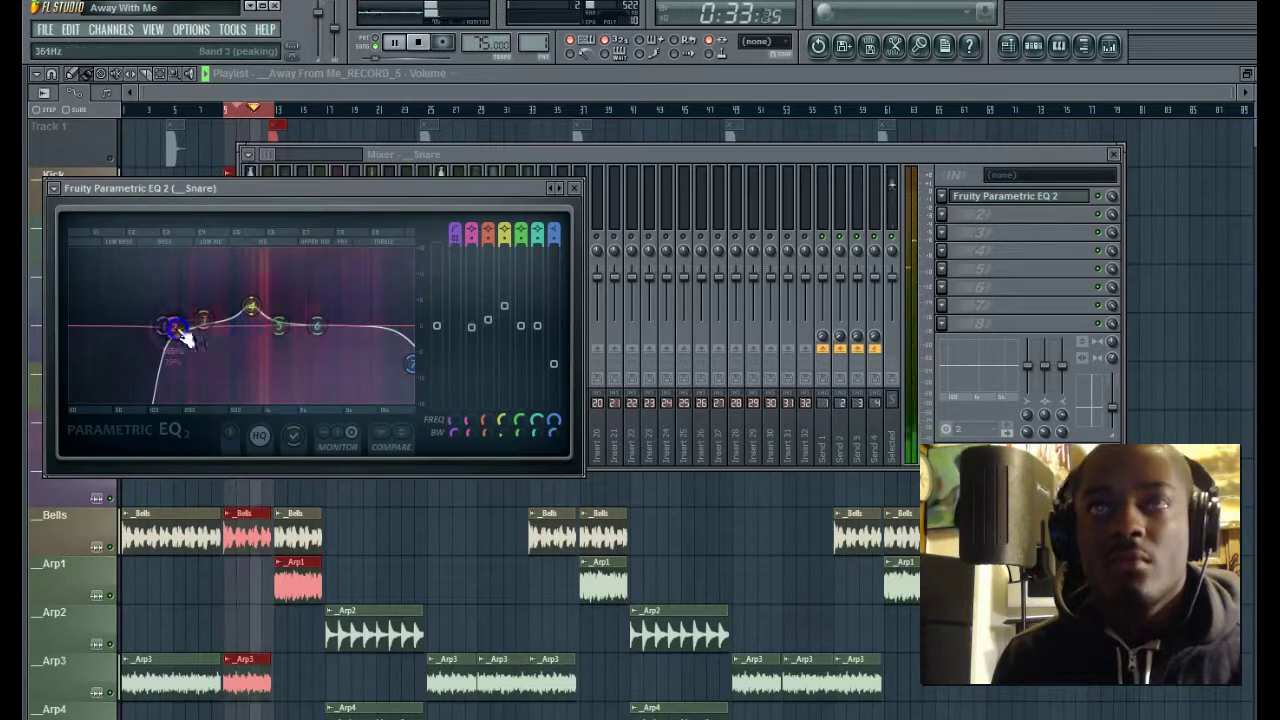
- Bring the mixer back to the front and save the project
left_click(620, 166)
left_click(366, 330)
left_click(432, 309)
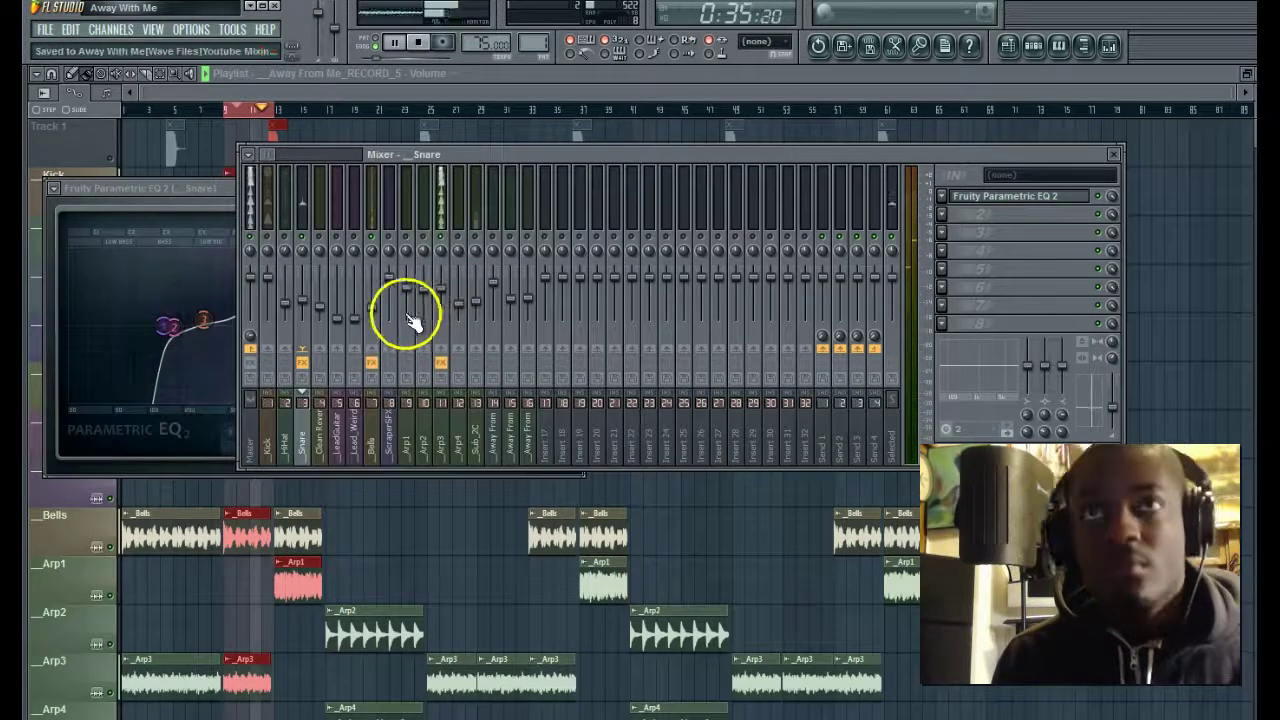
- Unmute the HiHat channel and load Fruity Parametric EQ 2 into its first effect slot
right_click(287, 240)
left_click(290, 210)
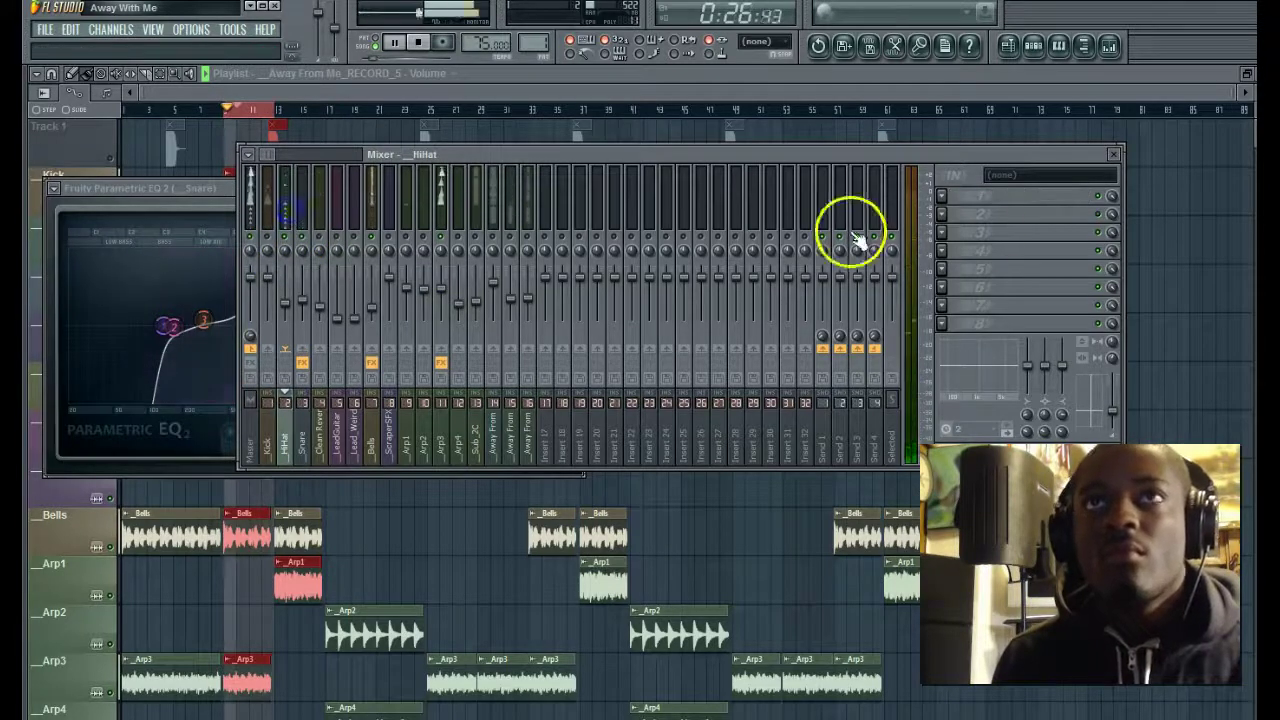
left_click(942, 196)
left_click(1046, 602)
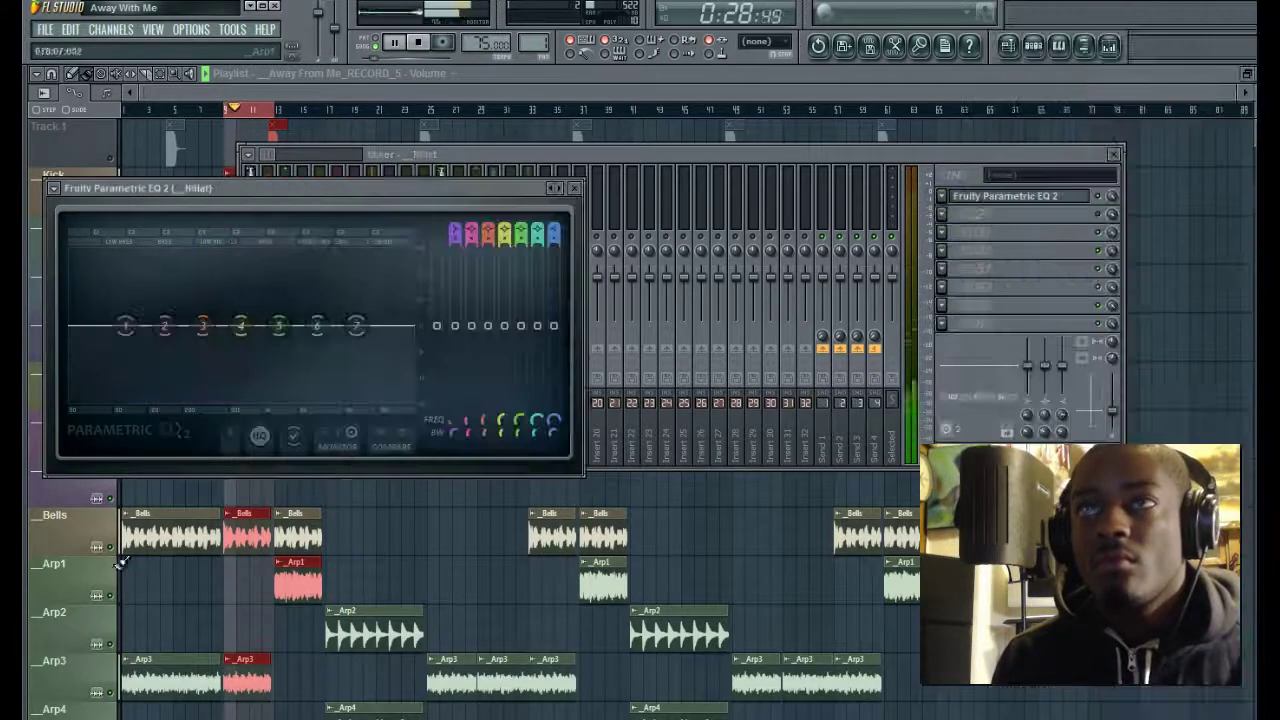
- Turn band 1 of the HiHat EQ into a high-pass filter placed just above band 6, and save the project
left_click_drag(126, 326, 327, 400)
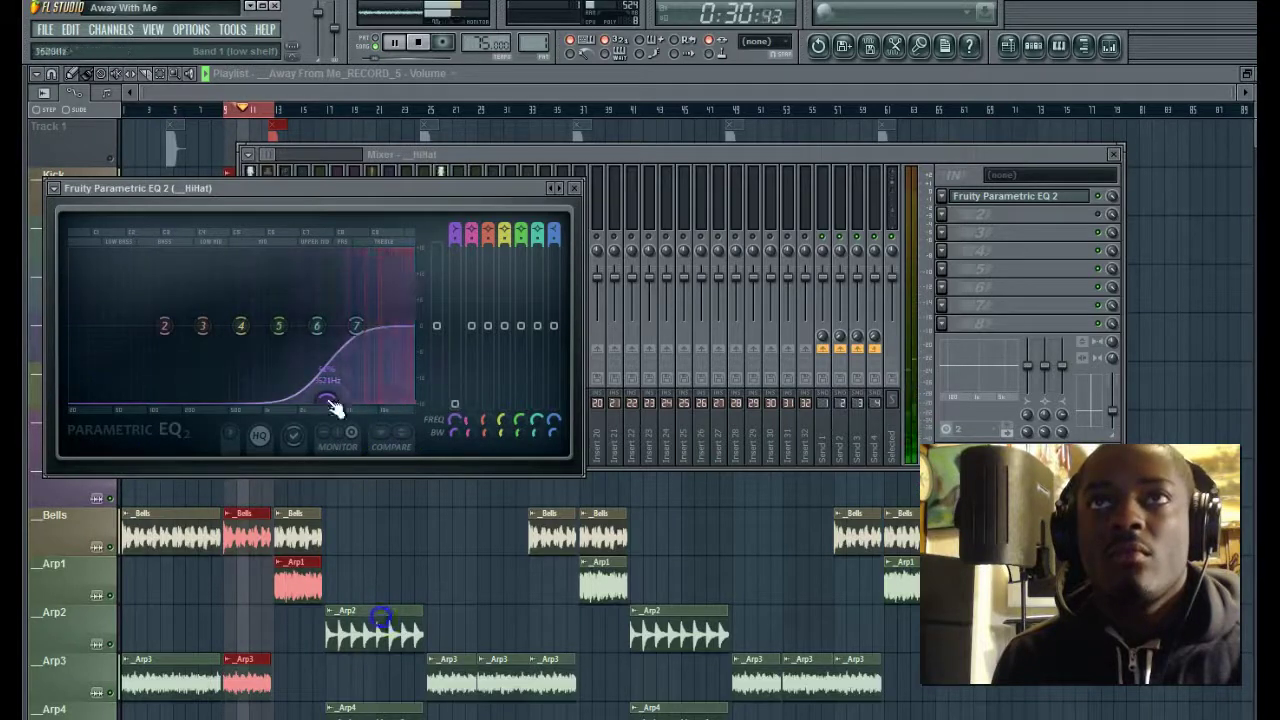
left_click_drag(457, 230, 442, 355)
left_click_drag(327, 400, 333, 333)
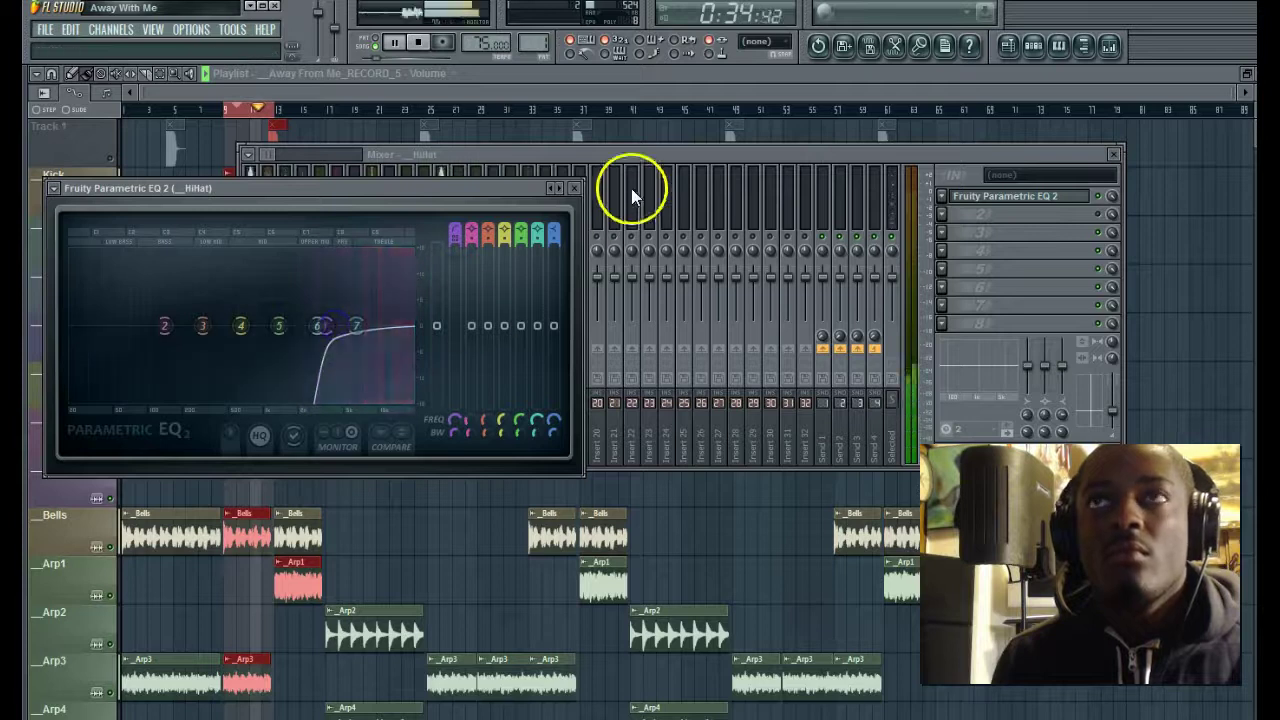
key("ctrl+s")
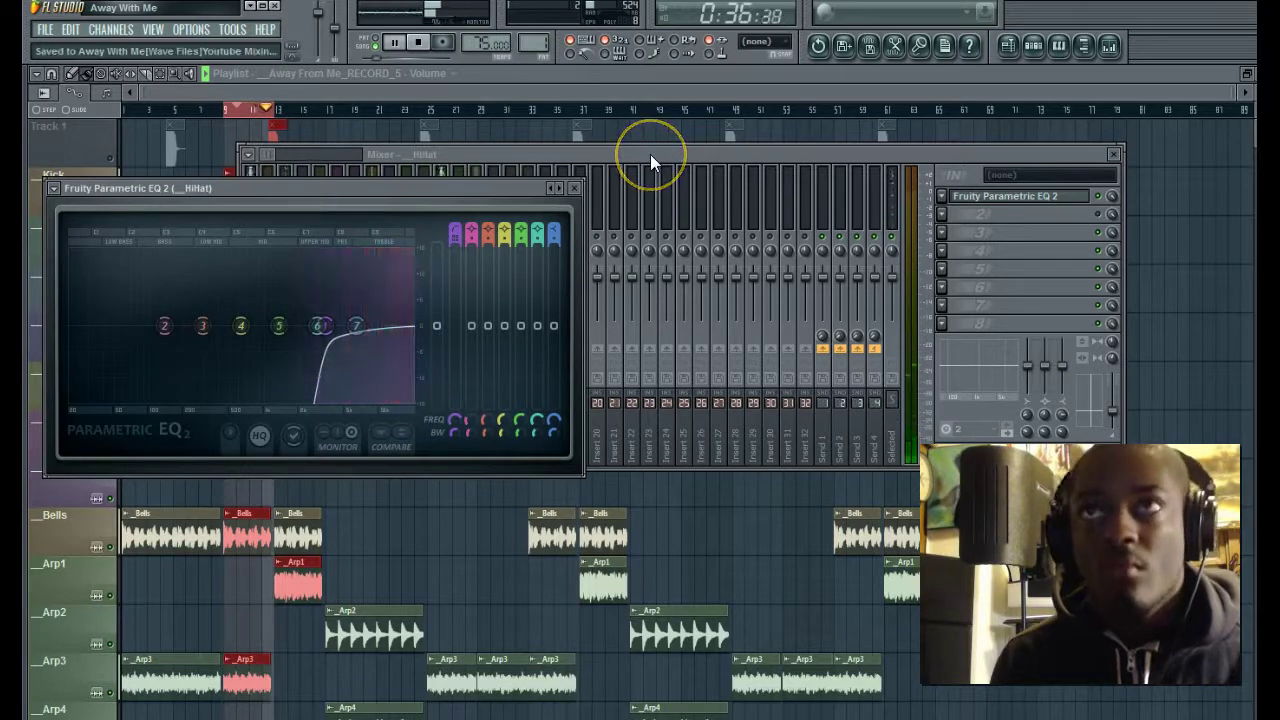
- Select the Kick channel in the mixer and load Fruity Parametric EQ 2 into its first effect slot
left_click(650, 154)
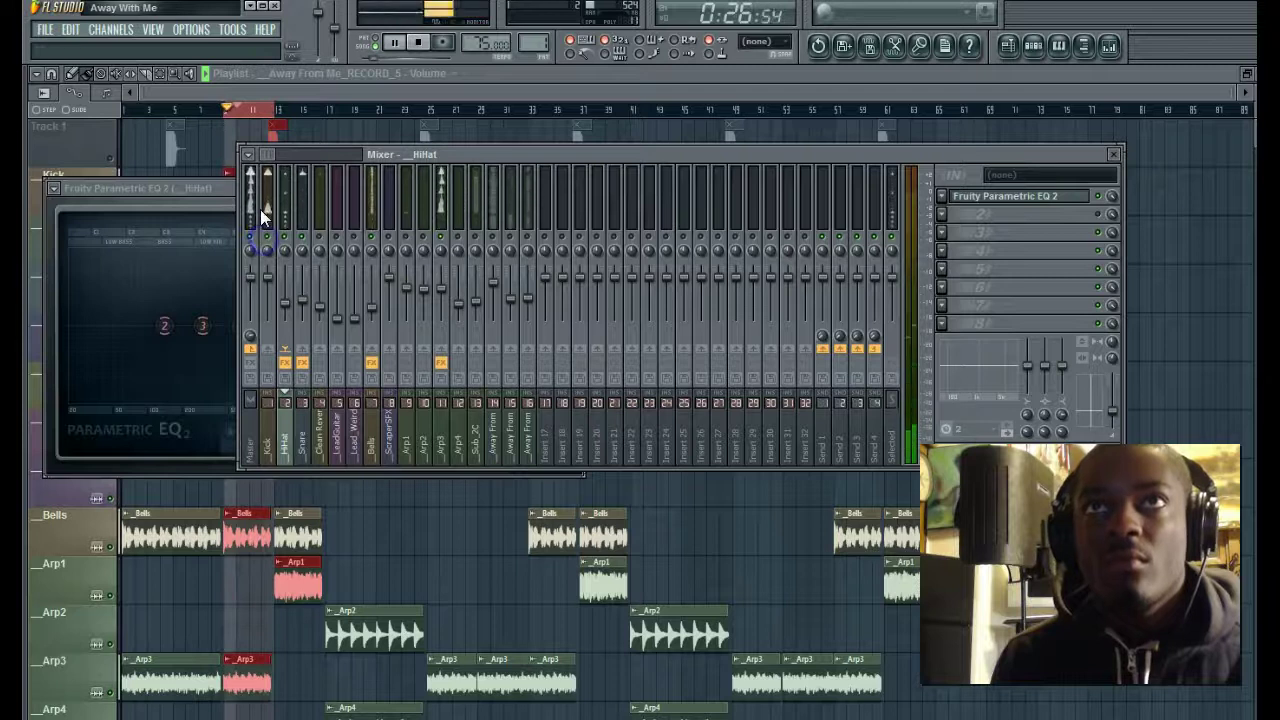
left_click(263, 209)
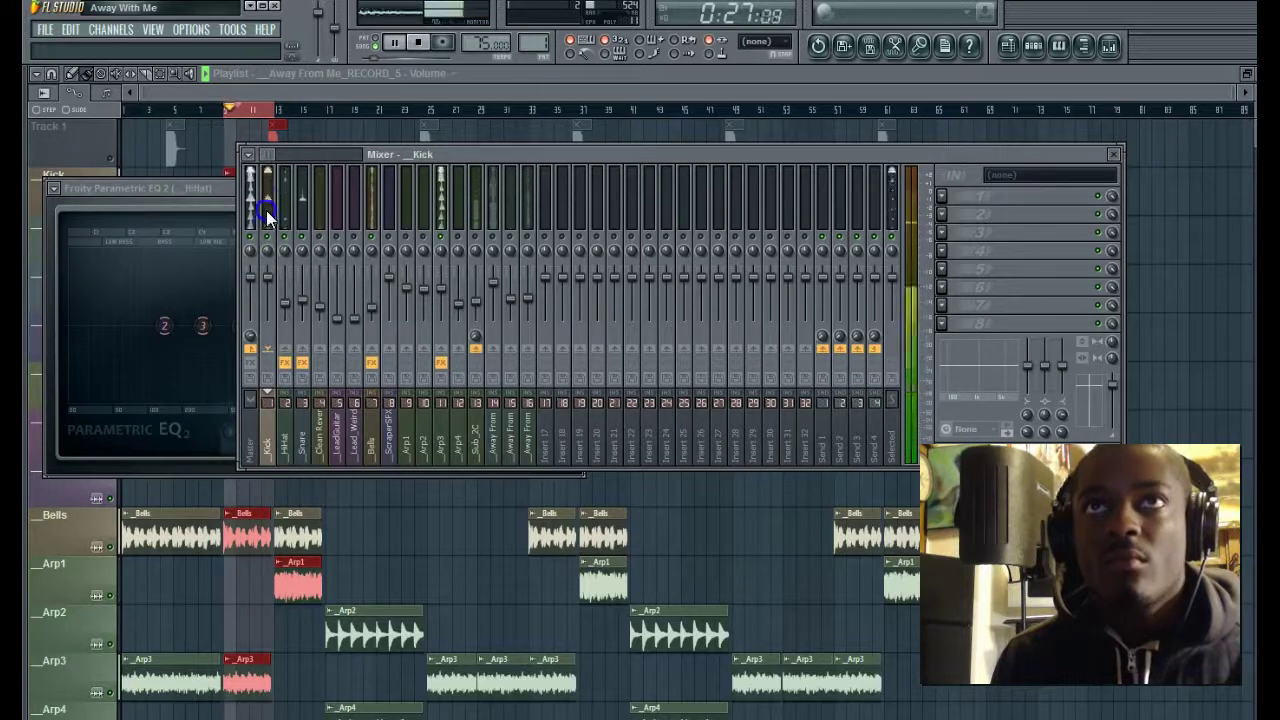
left_click(938, 195)
left_click(1040, 586)
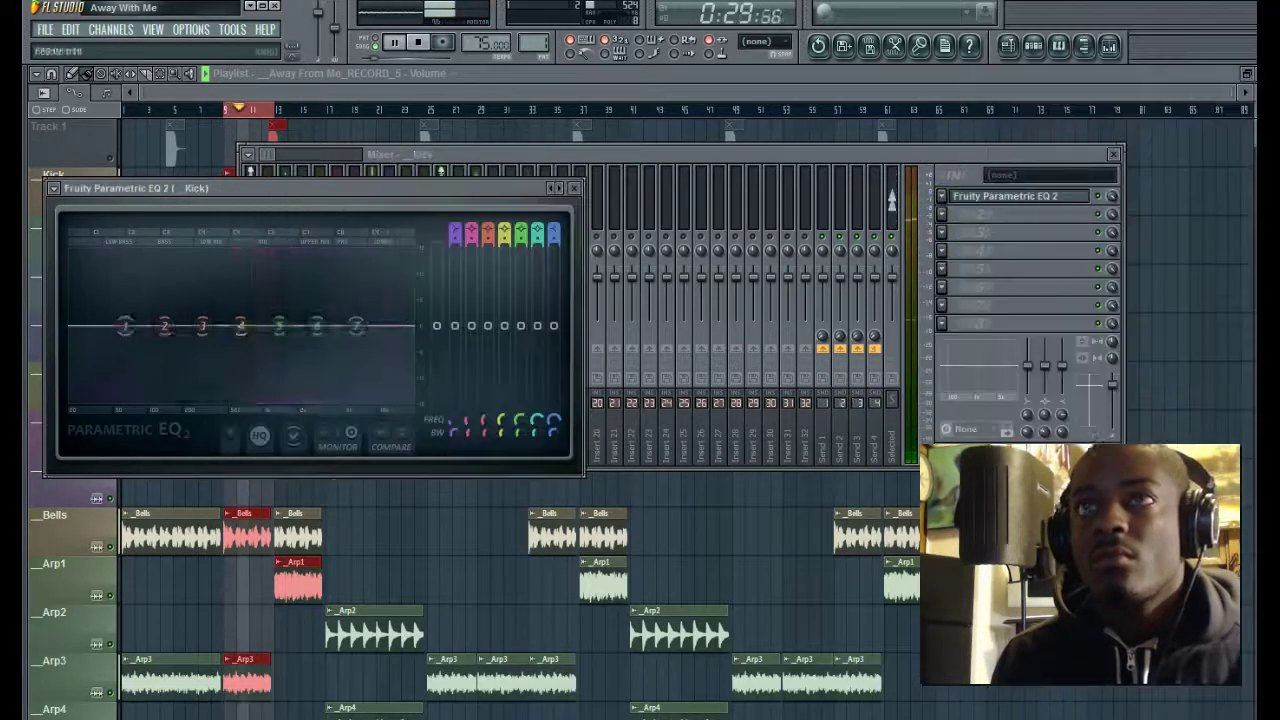
- Set band 1 of the Kick EQ to a high-pass just below band 2, and lower high-shelf band 7 to reduce the treble
left_click_drag(126, 323, 132, 455)
mouse_move(453, 233)
left_mouse_down()
mouse_move(452, 270)
mouse_move(451, 231)
left_mouse_up()
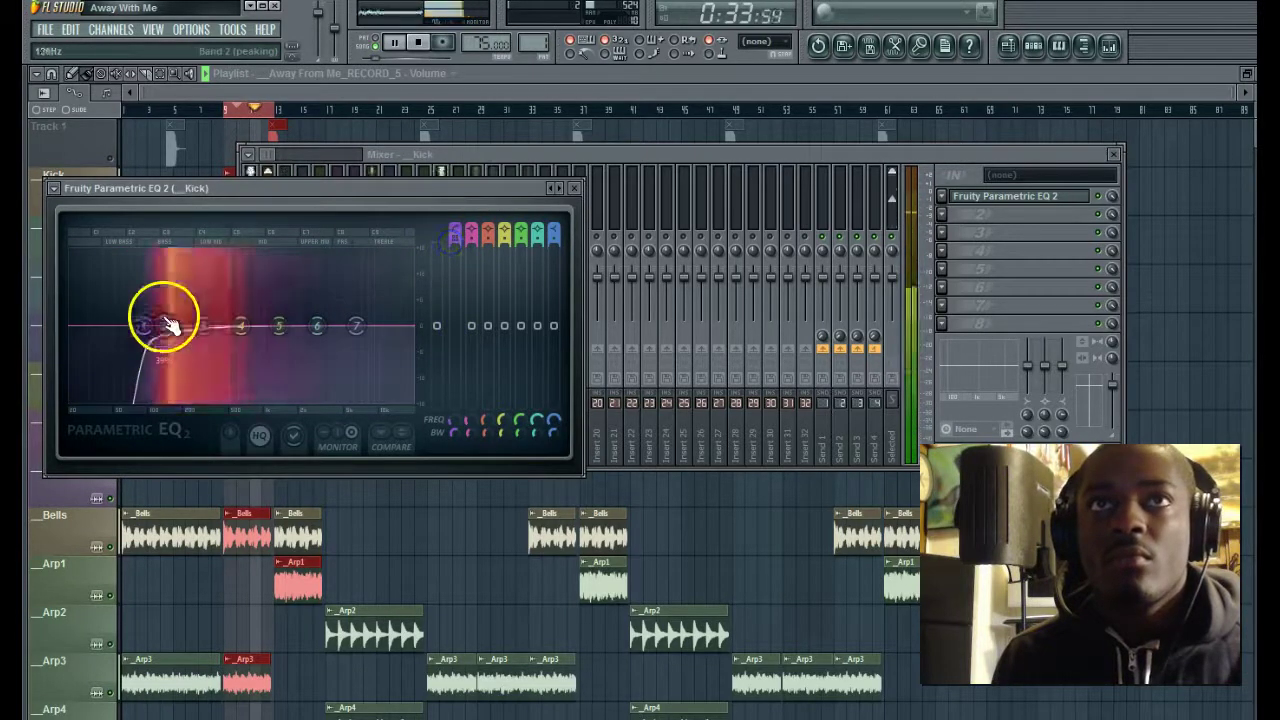
left_click_drag(358, 327, 339, 379)
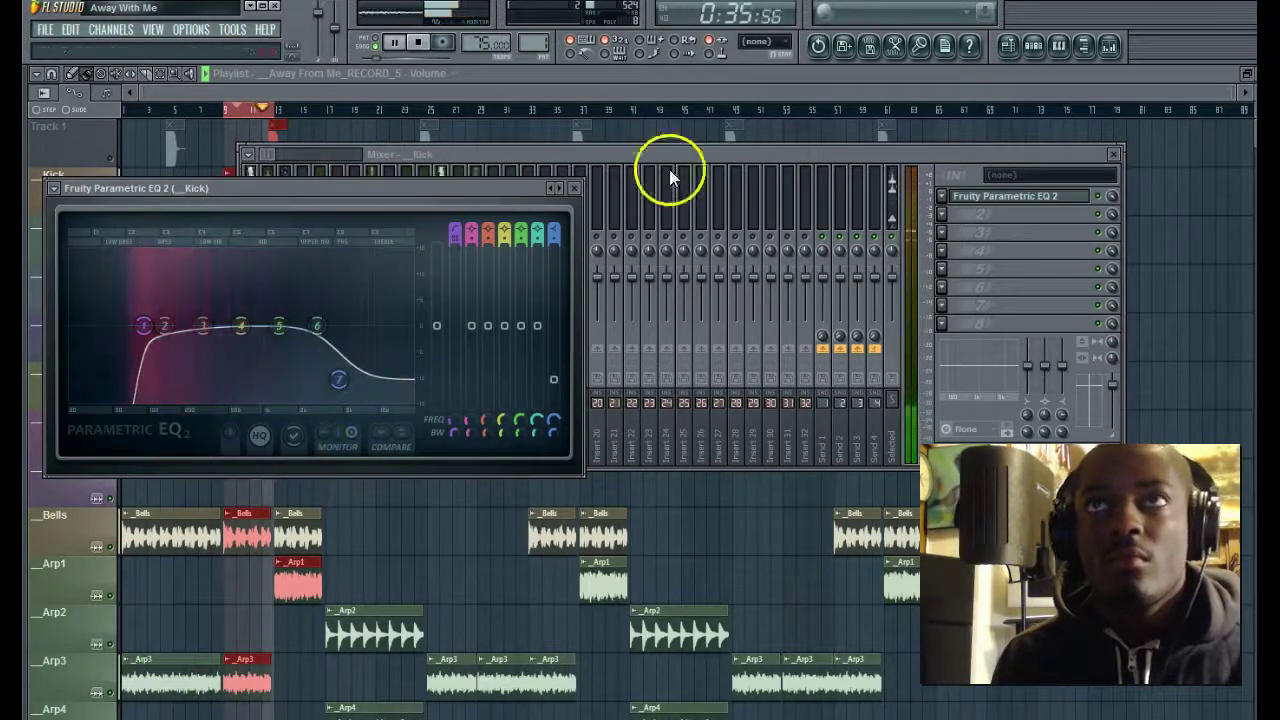
- Move high-pass band 1 of the Kick EQ slightly lower in frequency, then return to the mixer and pause playback
left_click_drag(147, 326, 135, 326)
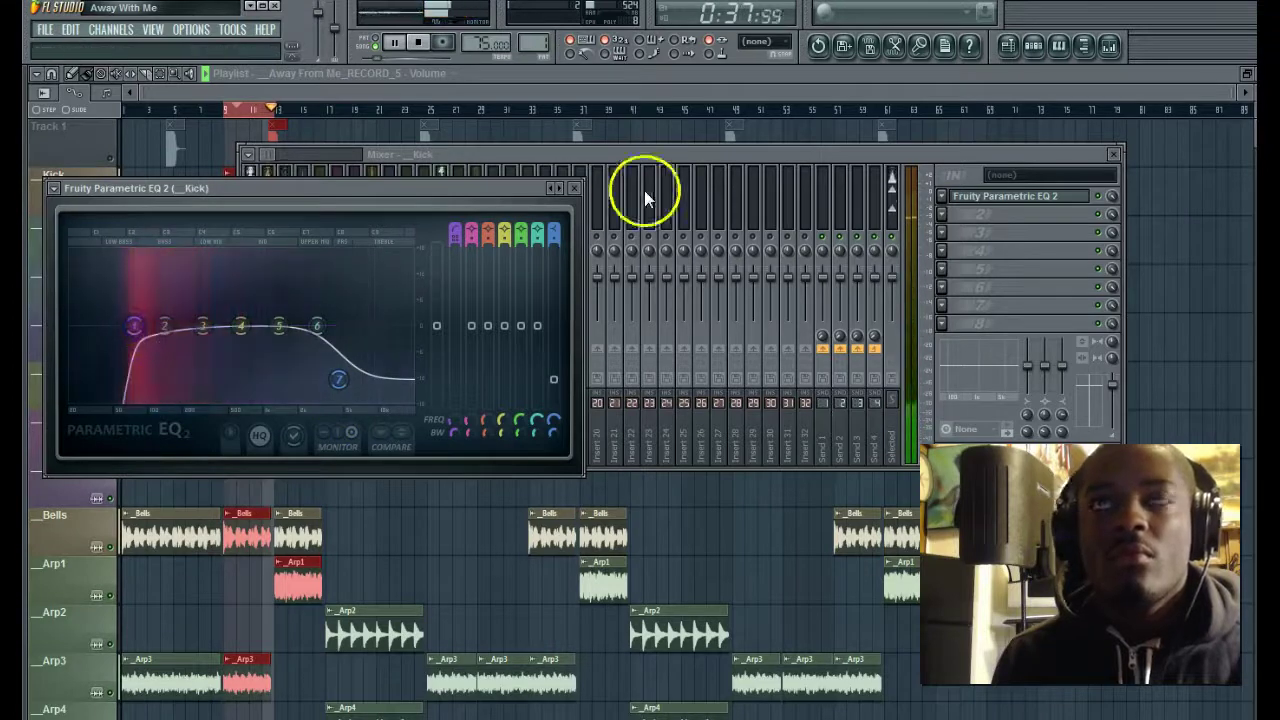
left_click(647, 156)
left_click(396, 43)
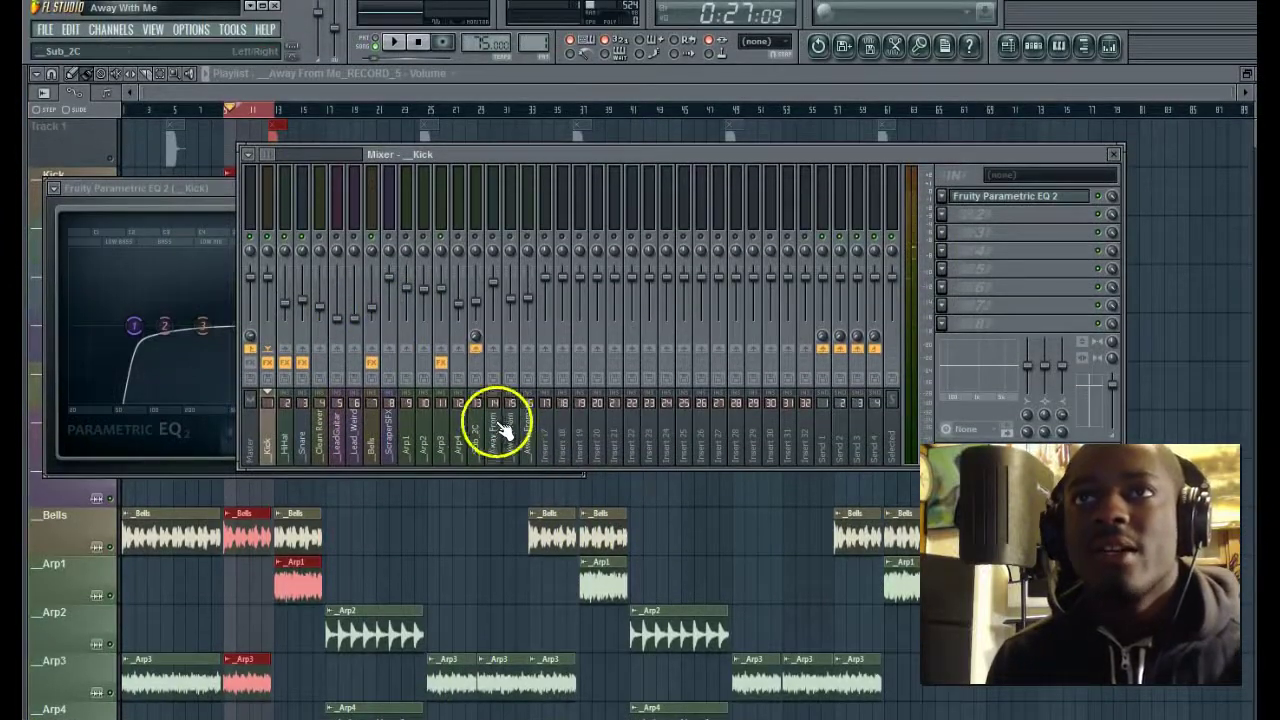
- Route the Kick channel to Sub_2C in the mixer and adjust the send level while the loop plays
right_click(480, 430)
left_click(477, 430)
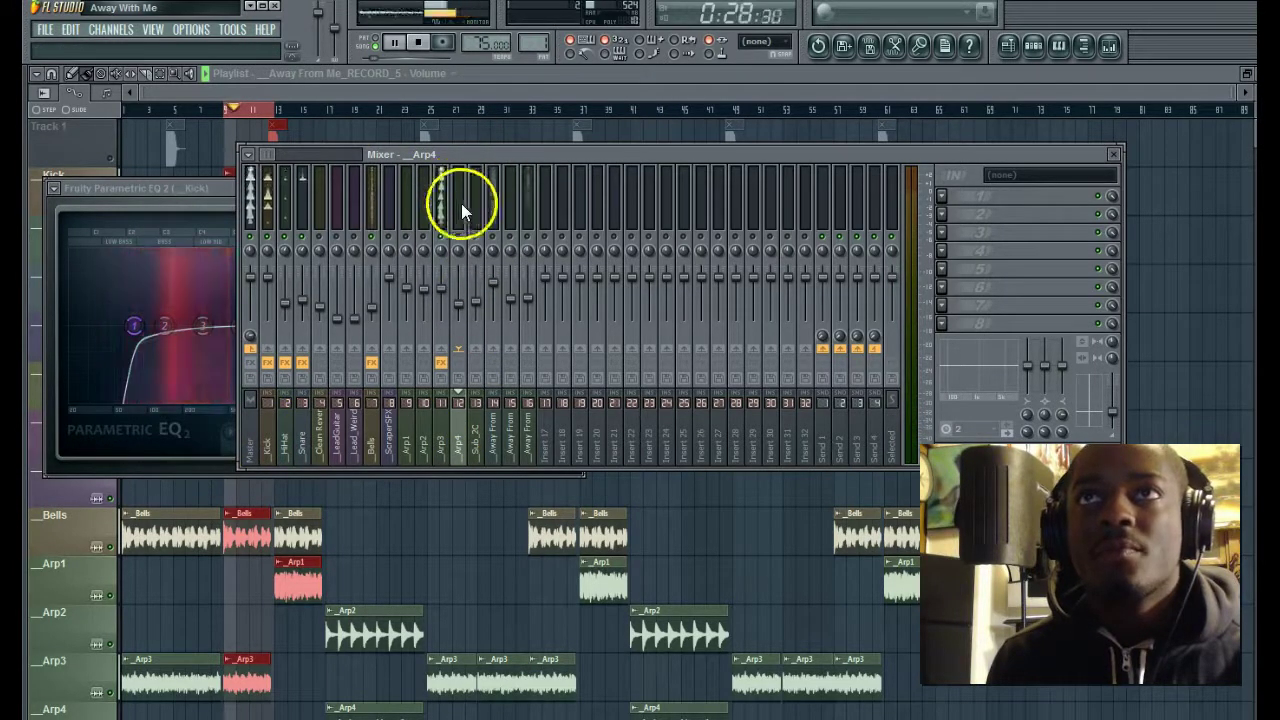
key("space")
key("space")
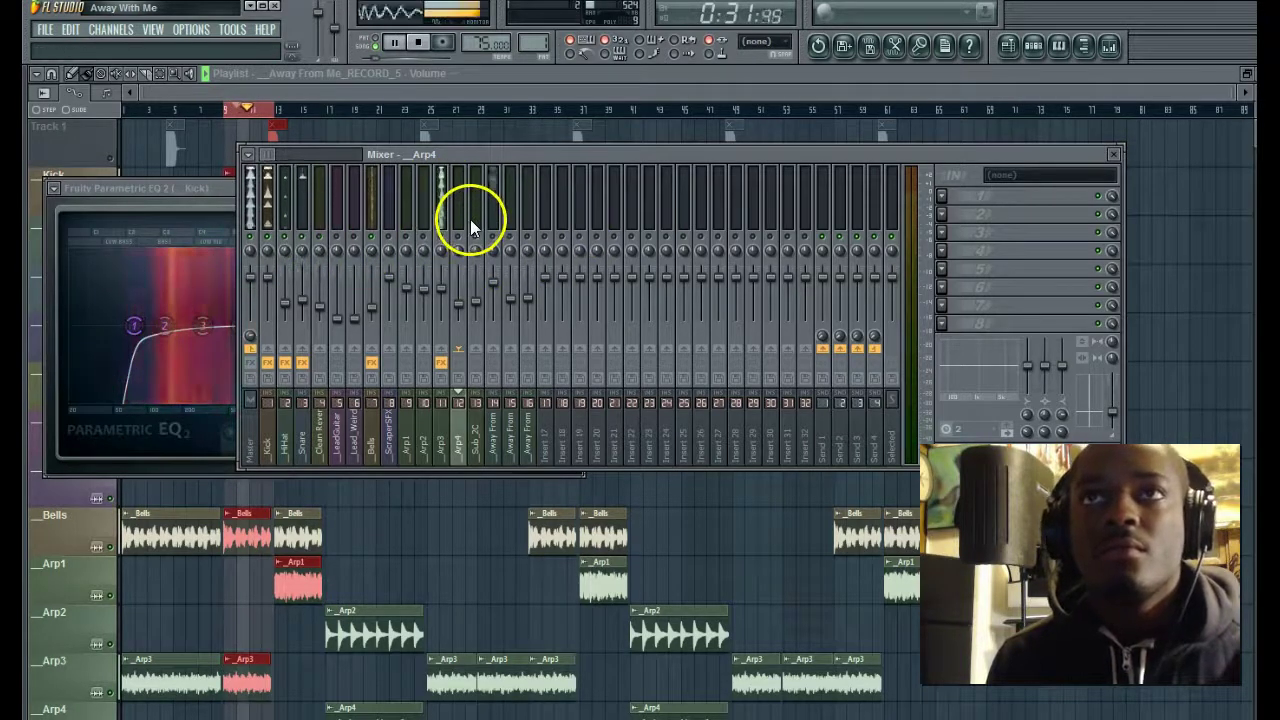
left_click(475, 423)
left_click(268, 440)
left_click(480, 346)
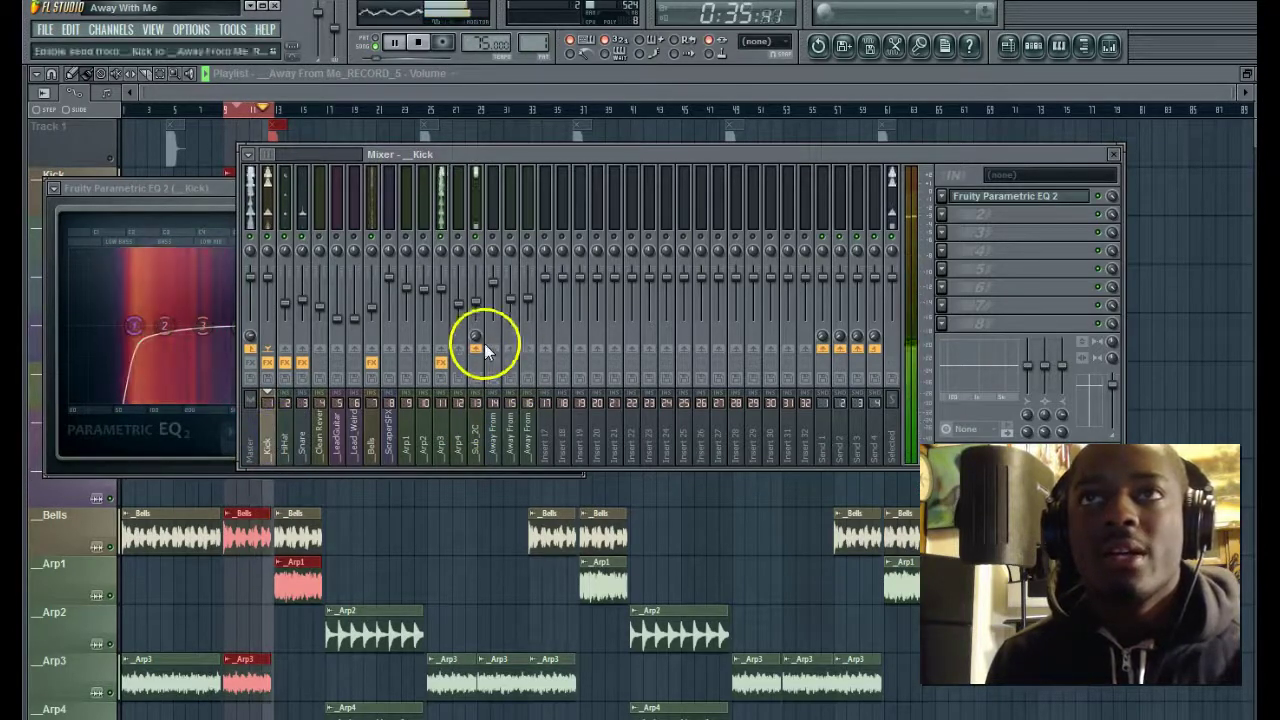
left_click(477, 343)
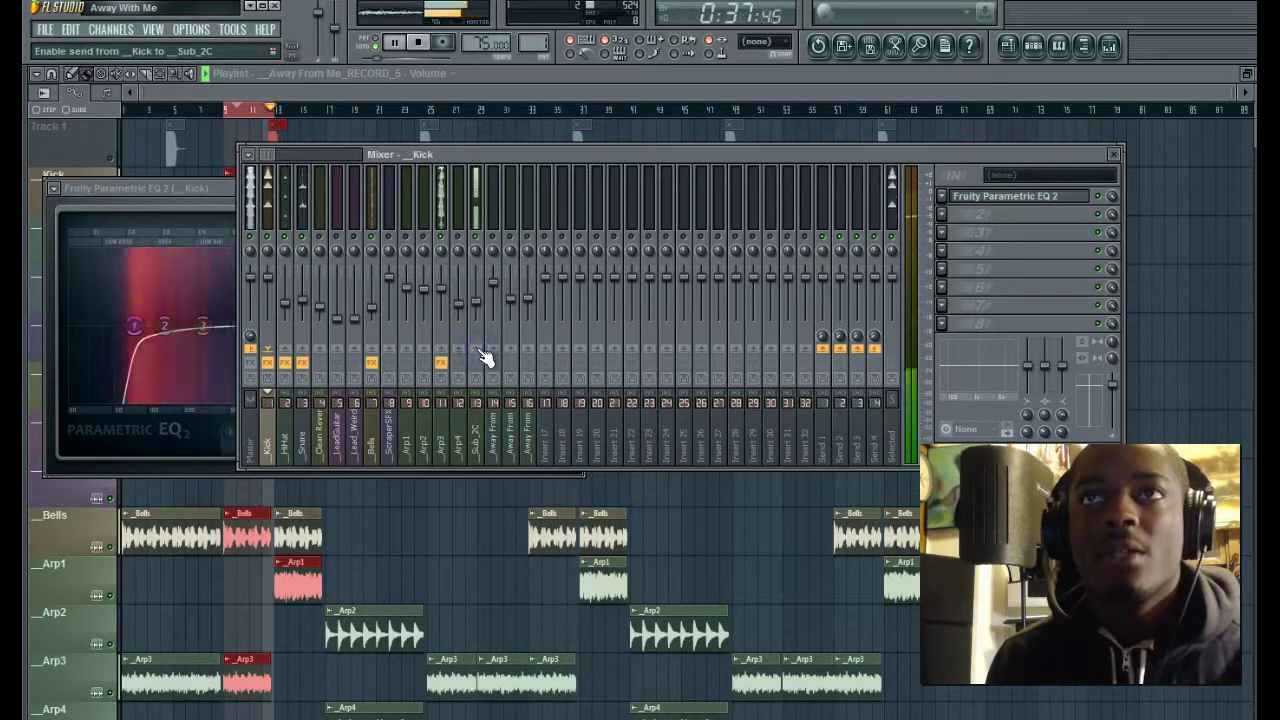
left_click(479, 350)
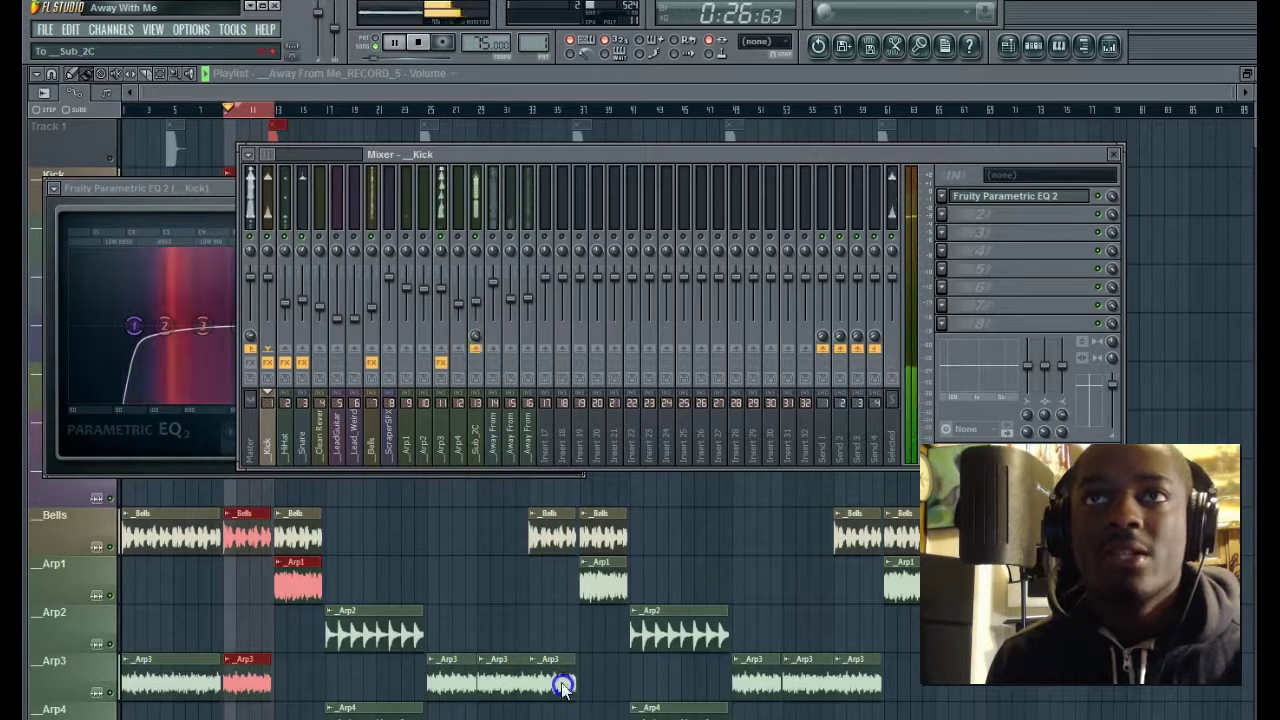
right_click(474, 333)
left_click(472, 336)
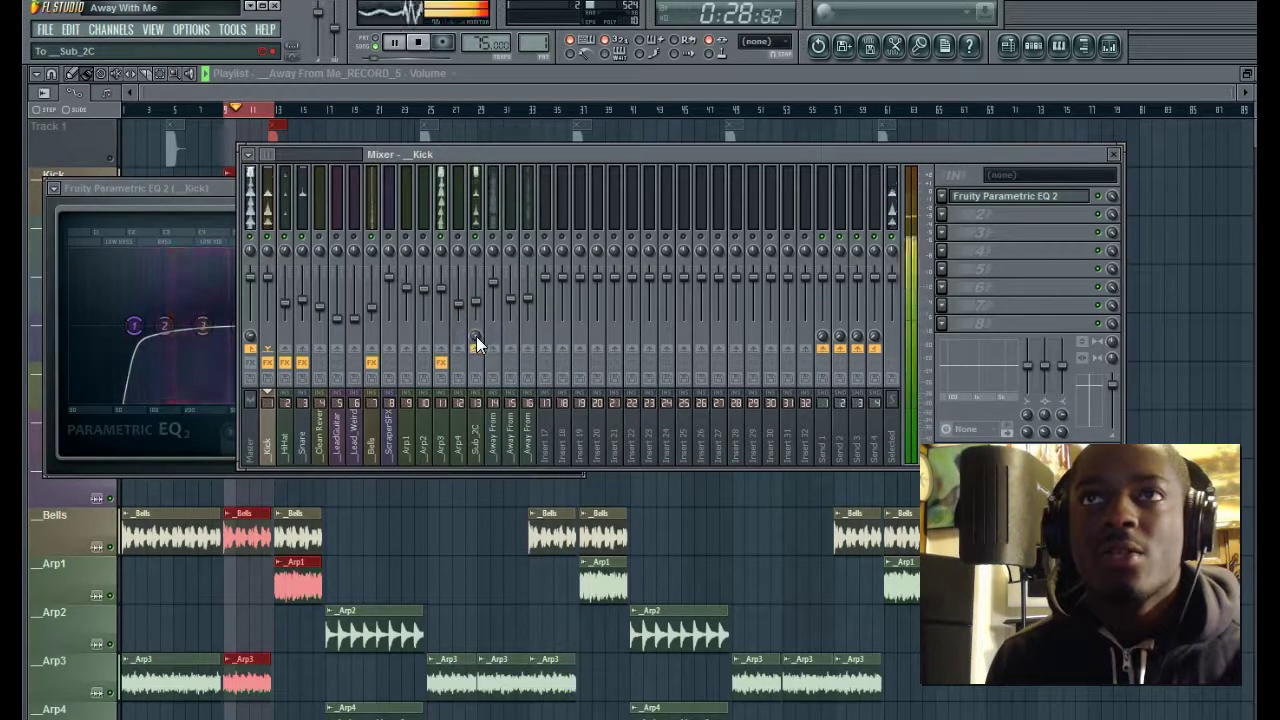
- Load Fruity Limiter into the first effect slot of Sub_2C and switch it to compressor mode with sidechain input 1
left_click(450, 430)
left_click(476, 440)
key("space")
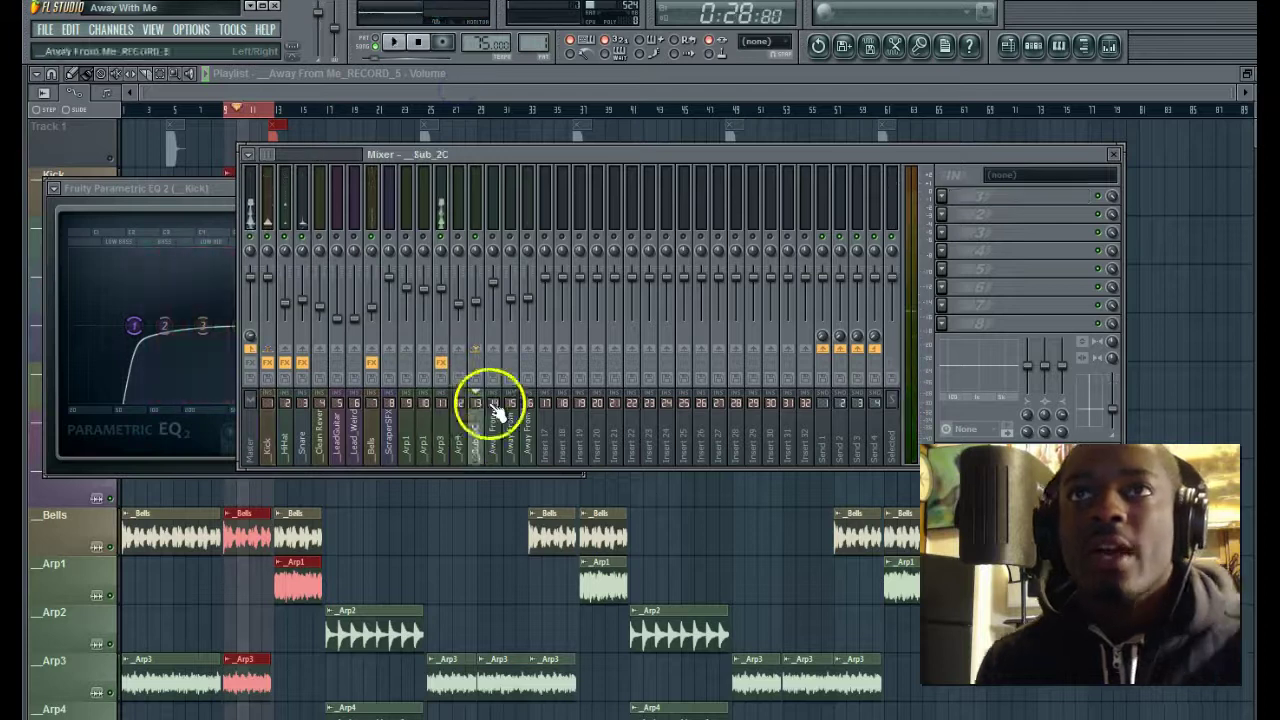
left_click(941, 197)
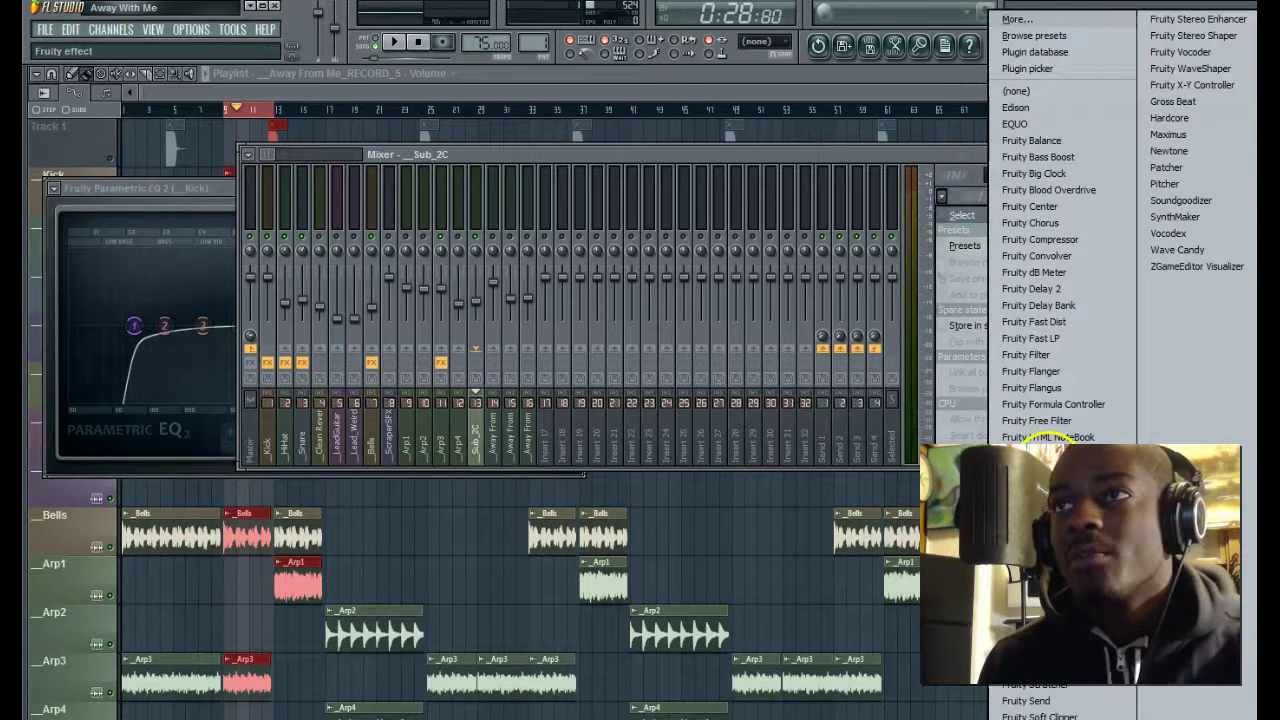
left_click(1048, 453)
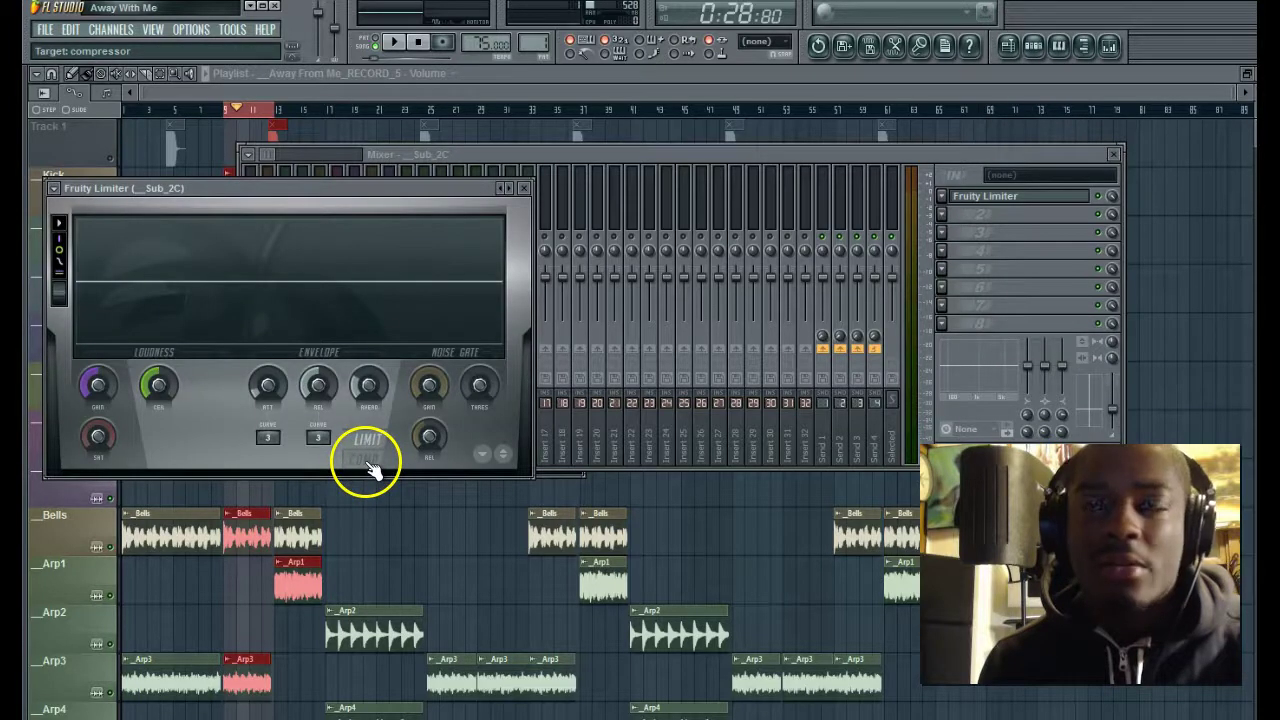
left_click(366, 460)
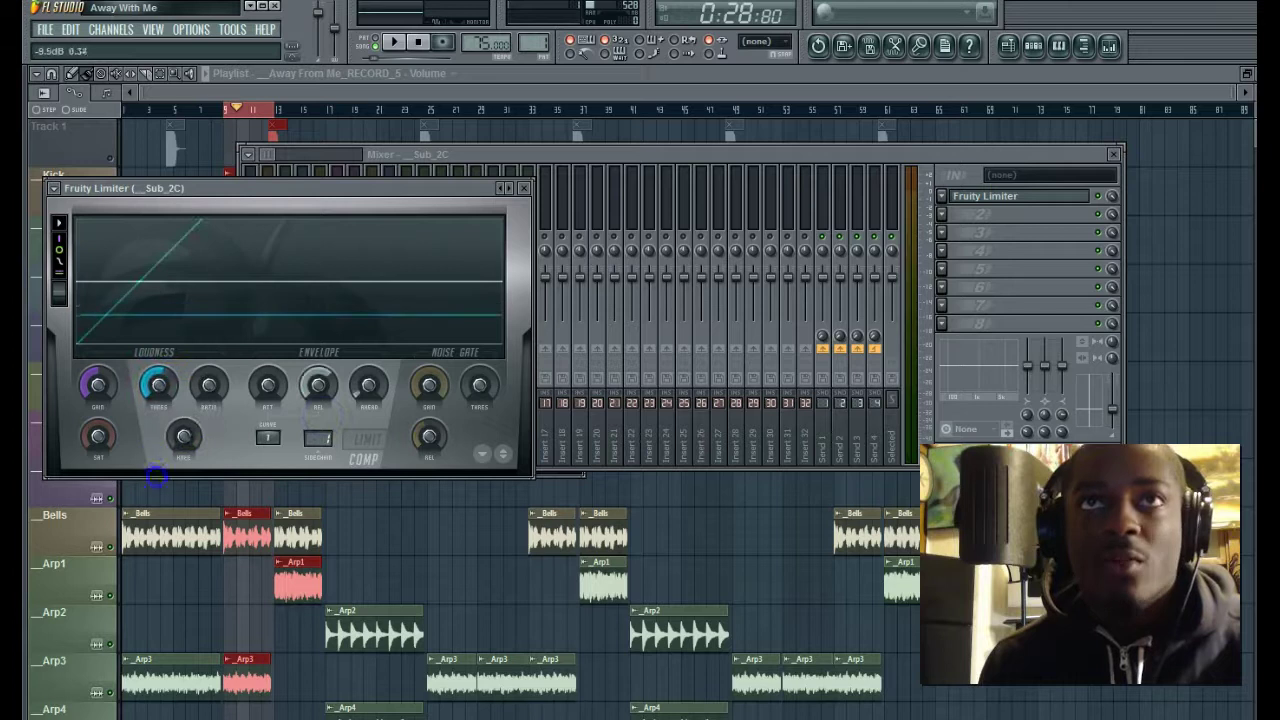
- Play the loop and lower the Sub_2C compressor's threshold while raising its ratio
left_click(396, 44)
left_click(158, 390)
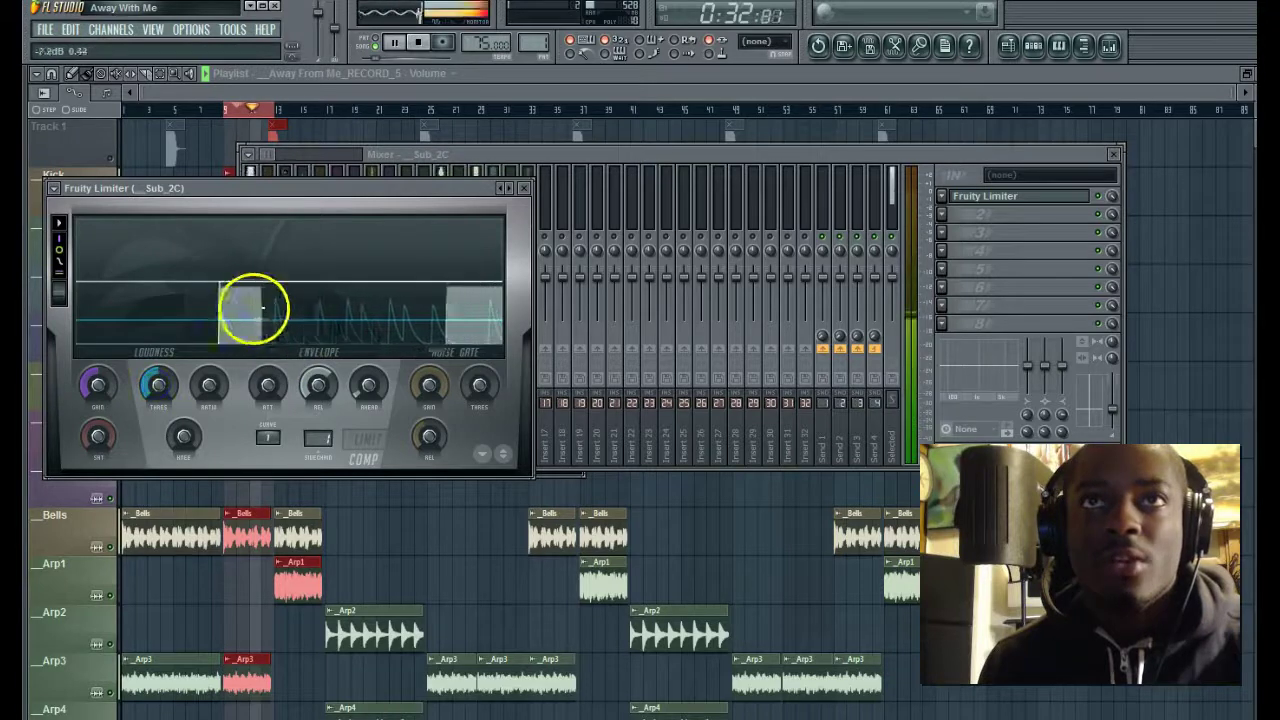
left_click_drag(157, 385, 181, 337)
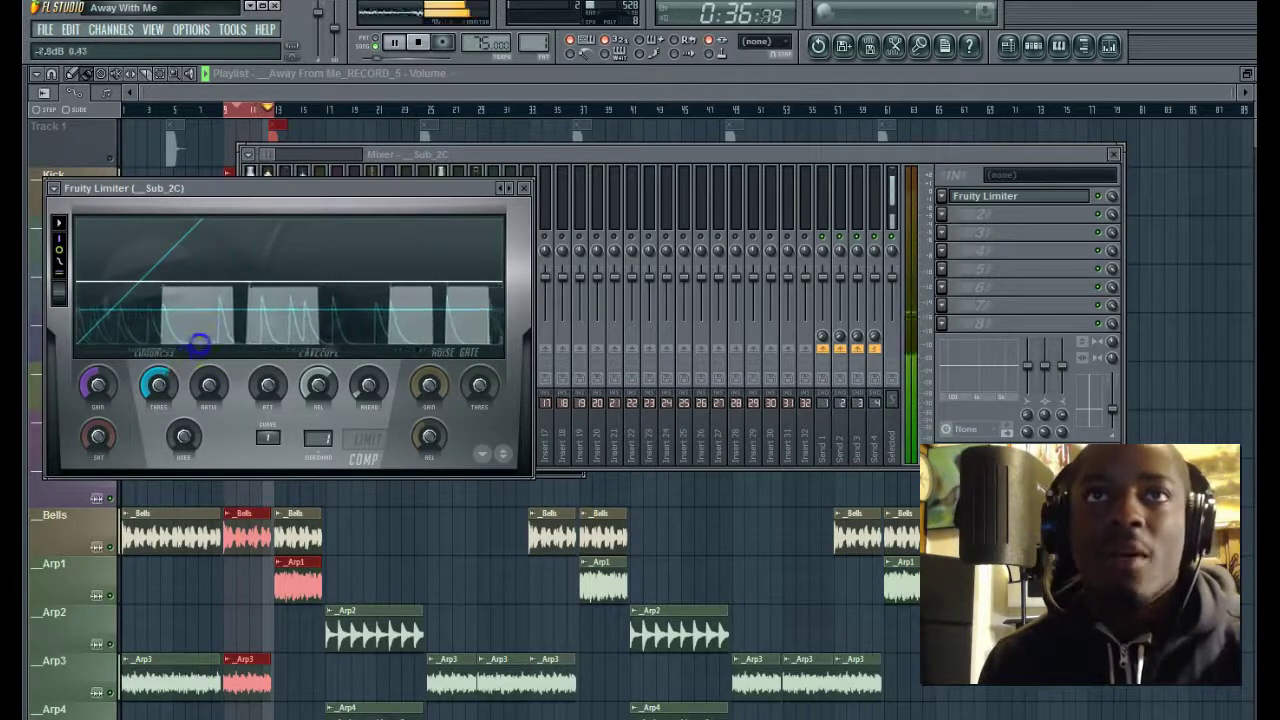
left_click_drag(209, 385, 178, 282)
left_click_drag(158, 385, 429, 300)
left_click(612, 153)
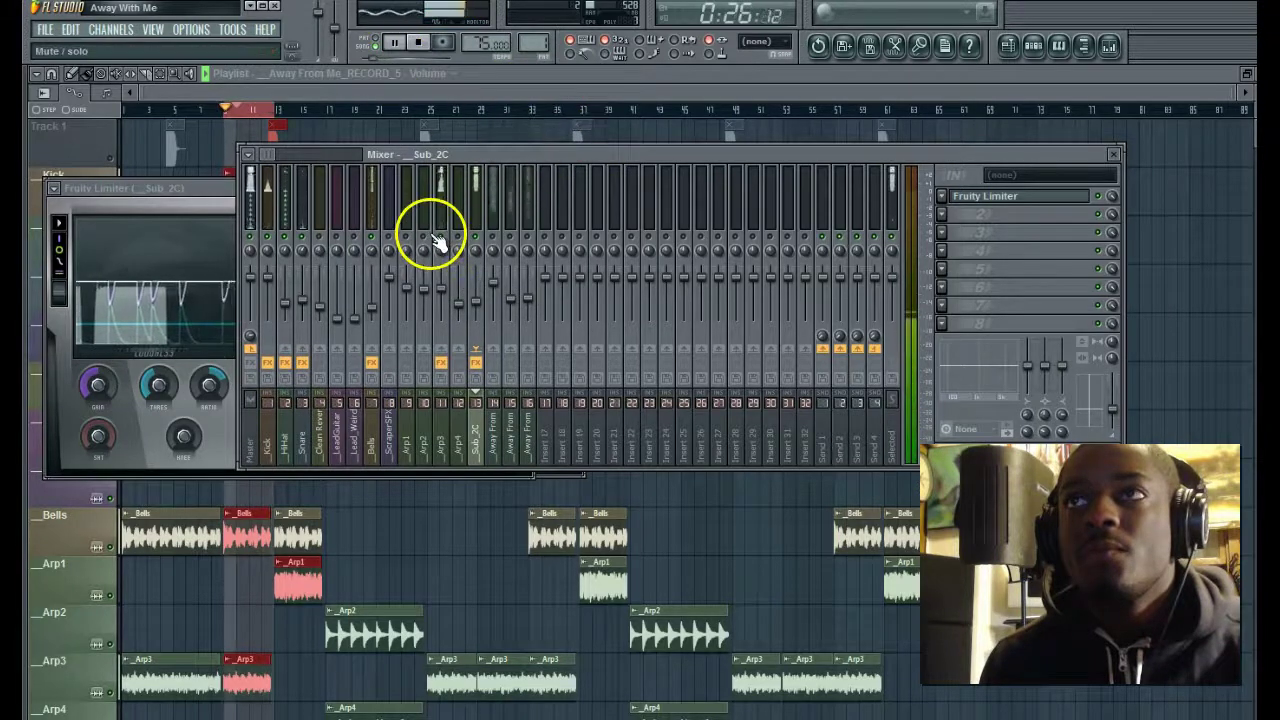
- Fine-tune the Sub_2C compressor's threshold and ratio, and set its attack to about 2.34 ms
left_click(221, 186)
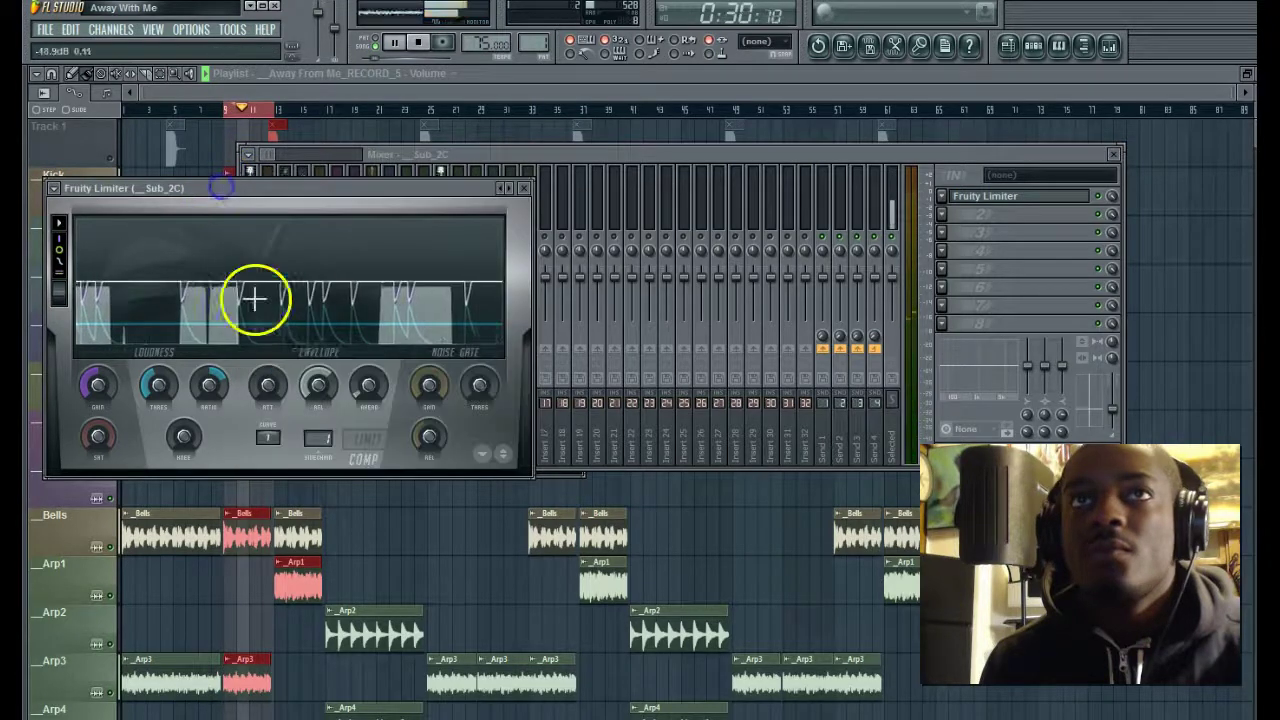
left_click_drag(166, 403, 197, 350)
left_click_drag(212, 377, 263, 386)
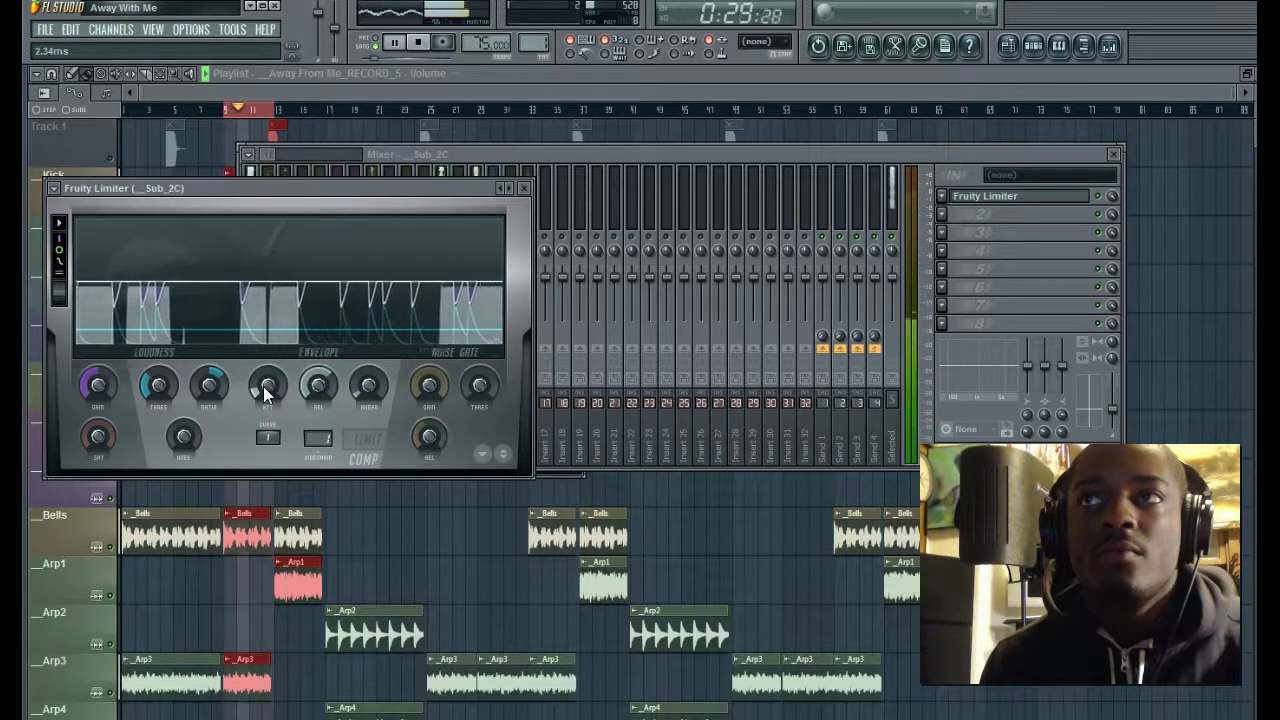
left_click(923, 336)
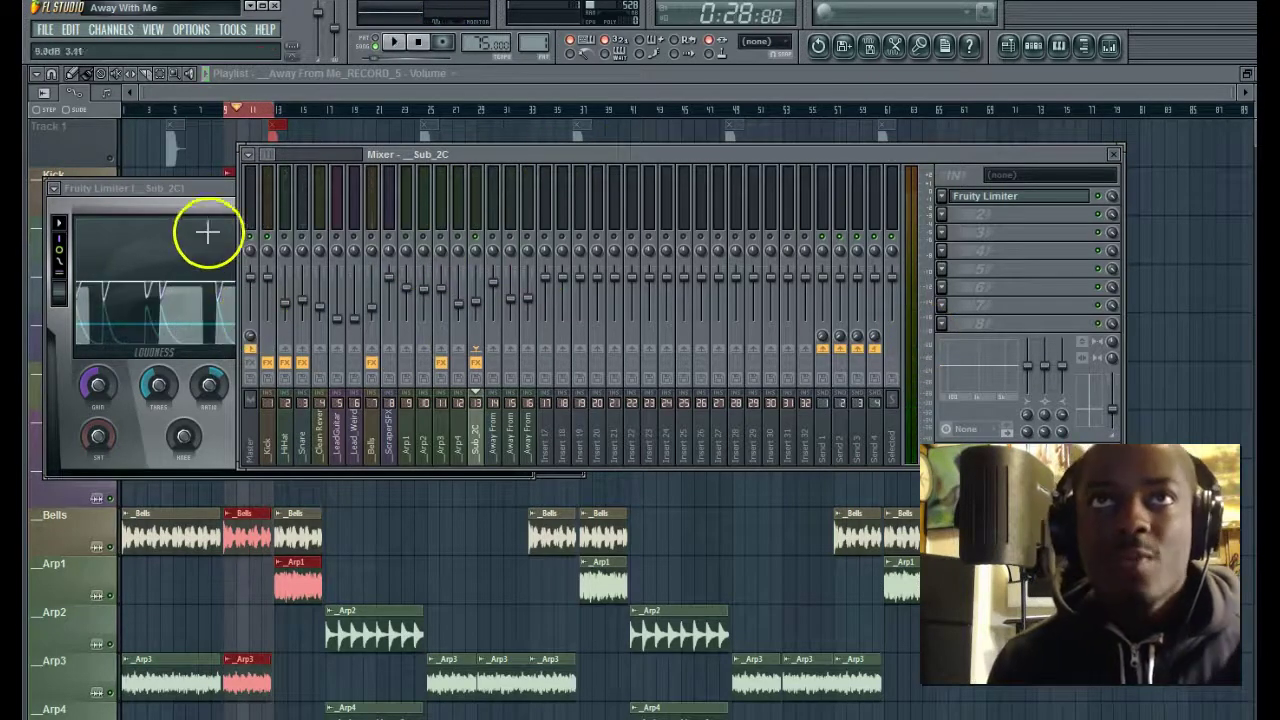
- Move the Fruity Limiter window lower, bring the mixer forward and resume playback with all channels audible
left_click(190, 190)
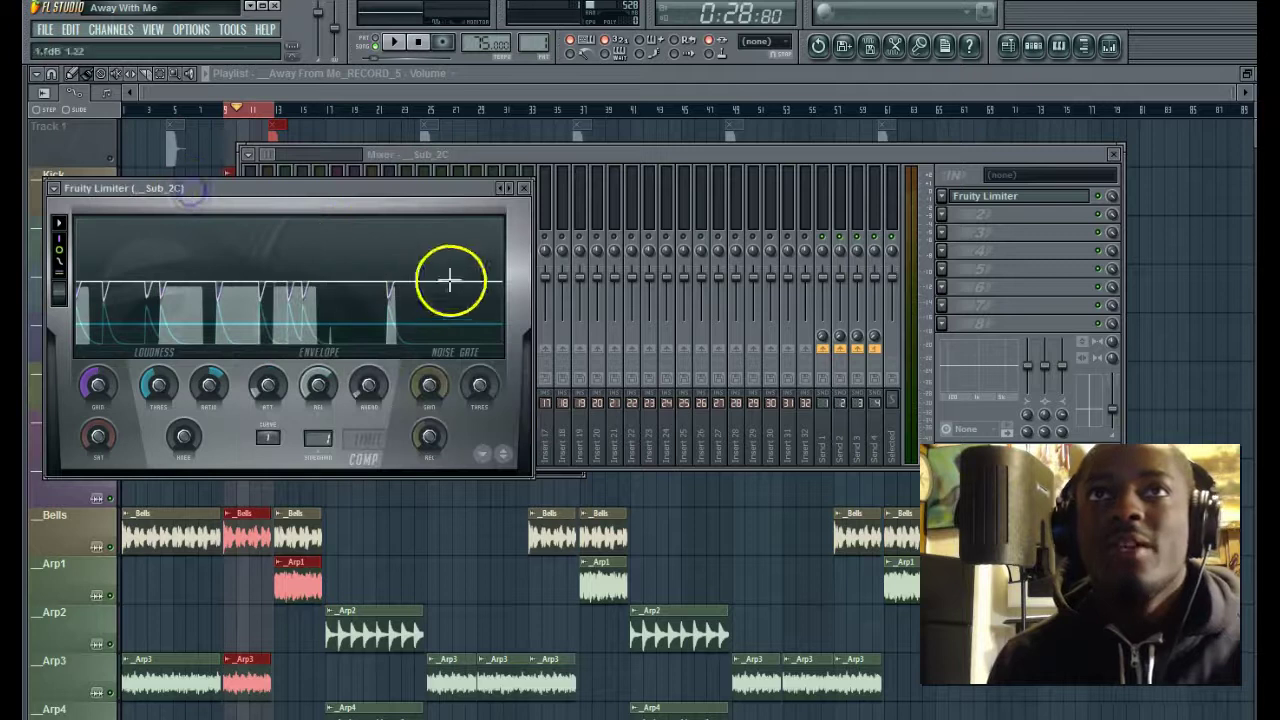
left_click_drag(330, 190, 457, 328)
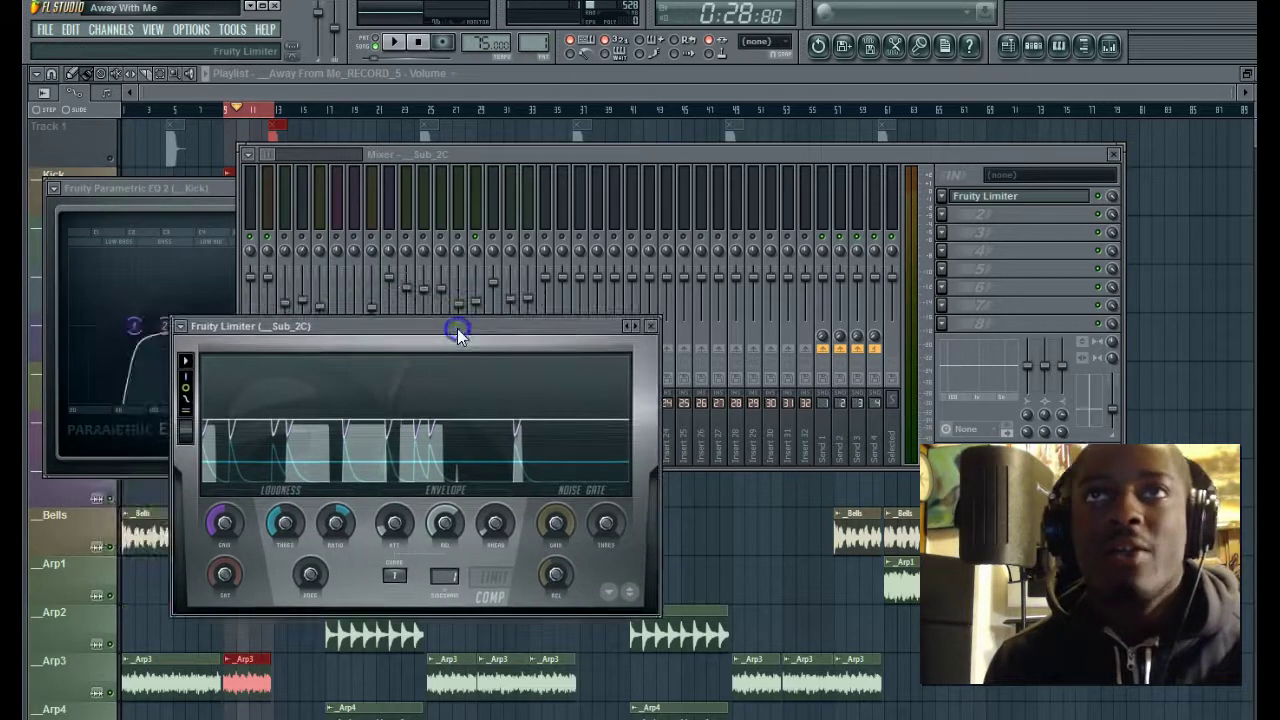
left_click(590, 156)
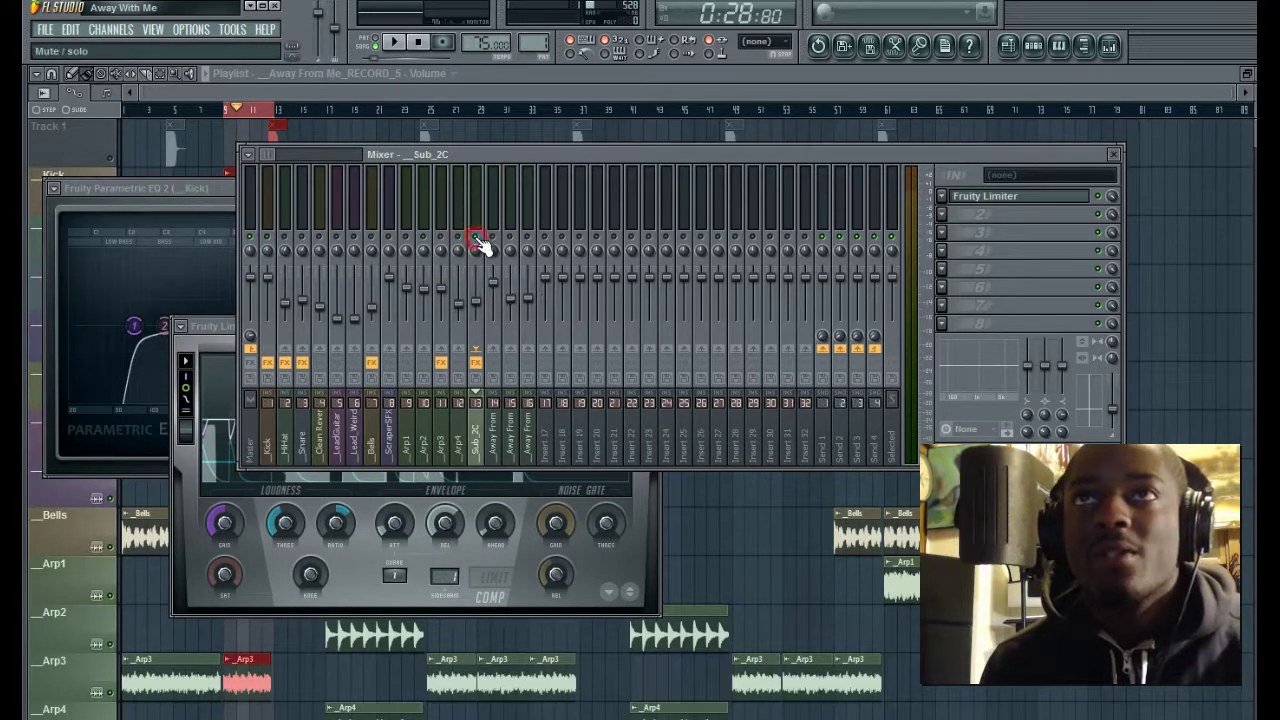
key("space")
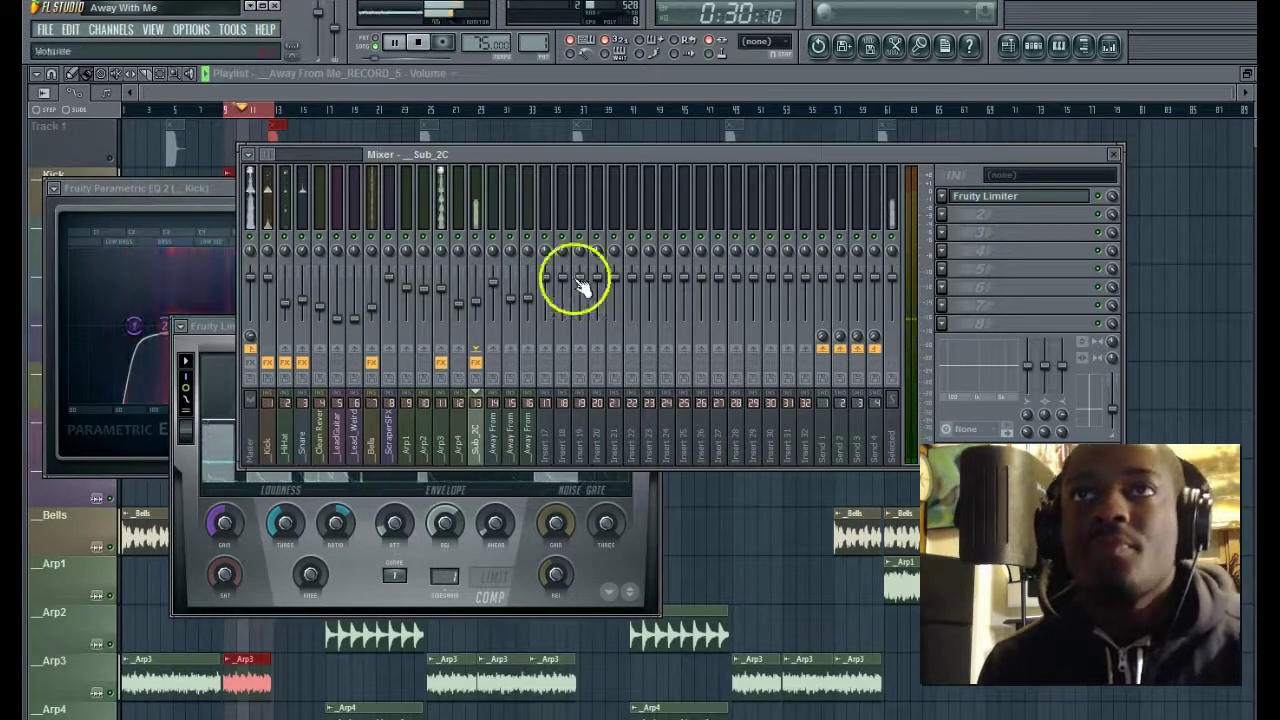
- Select and solo the __Away From Me_RECORD_5 channel, and enable the recording on channel 16 alongside it
left_click(491, 208)
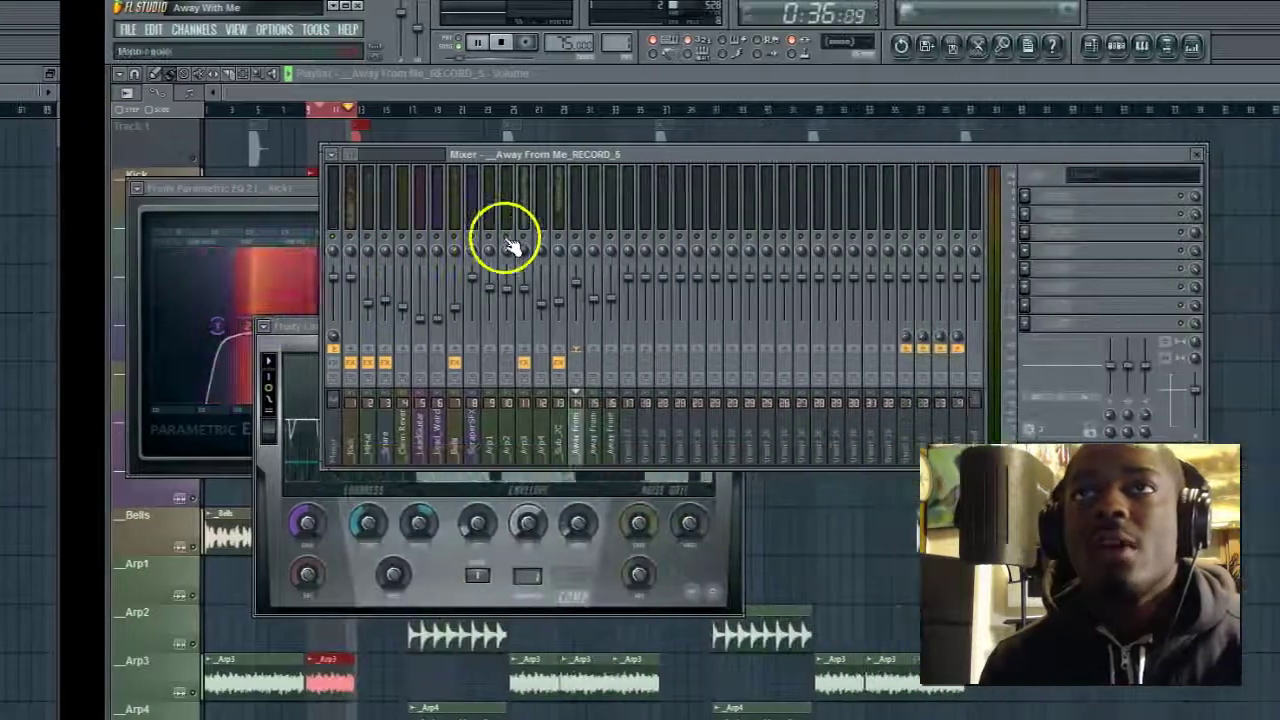
key("F9")
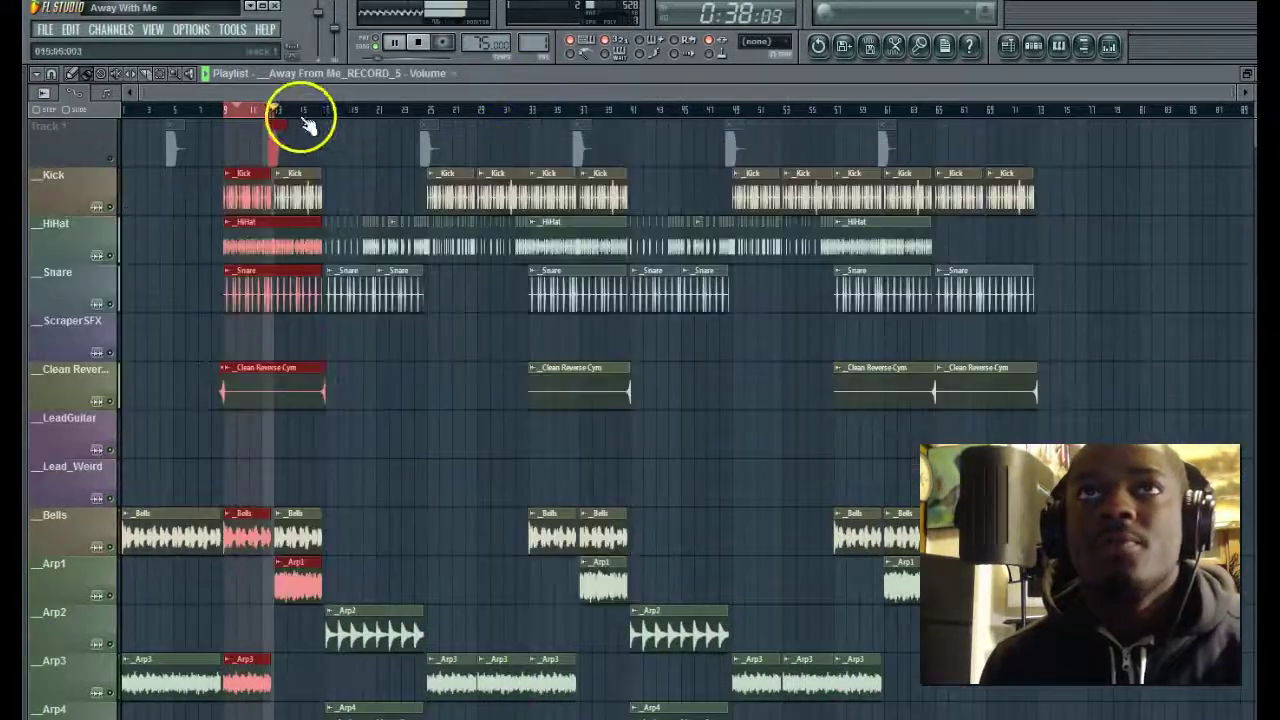
left_click(1111, 50)
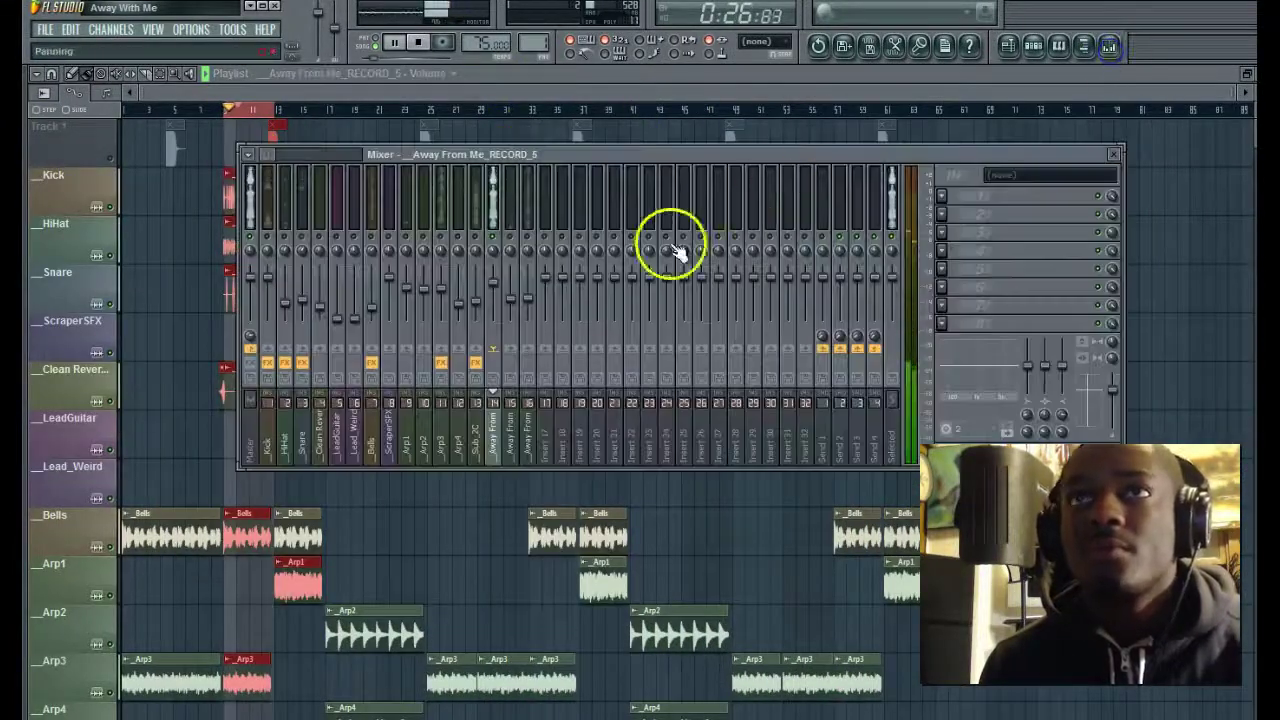
left_click(523, 237)
left_click(493, 236)
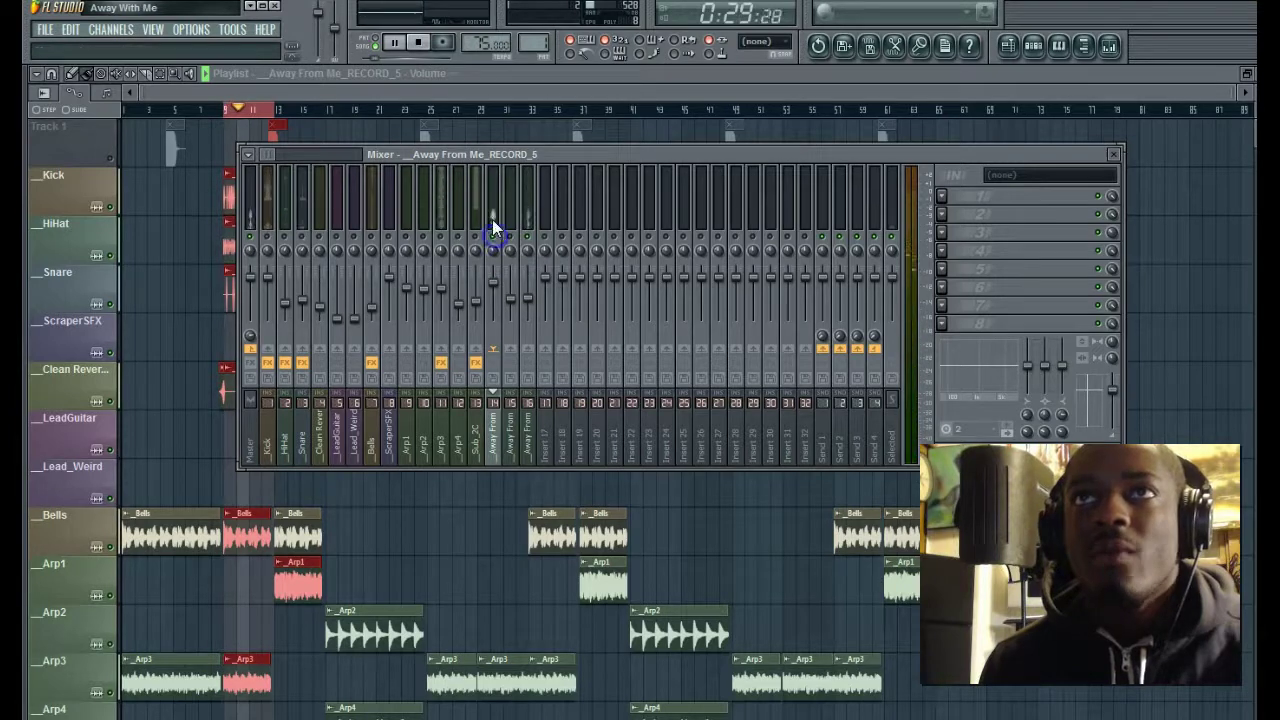
- Load Fruity Parametric EQ 2 on __Away From Me_RECORD_5 and make band 1 a high-pass filter placed beside band 2
left_click(938, 214)
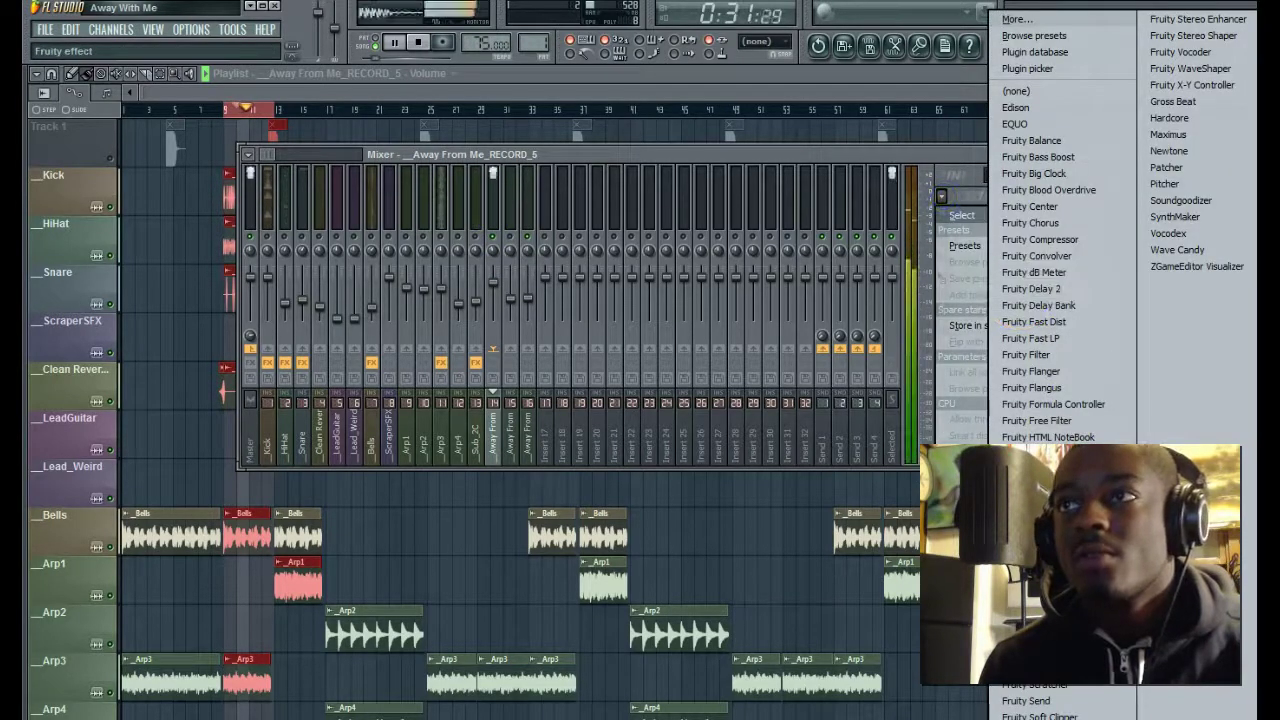
left_click(1045, 585)
left_click_drag(533, 373, 580, 447)
mouse_move(862, 282)
left_mouse_down()
mouse_move(852, 371)
mouse_move(860, 283)
left_mouse_up()
left_click_drag(818, 235, 481, 310)
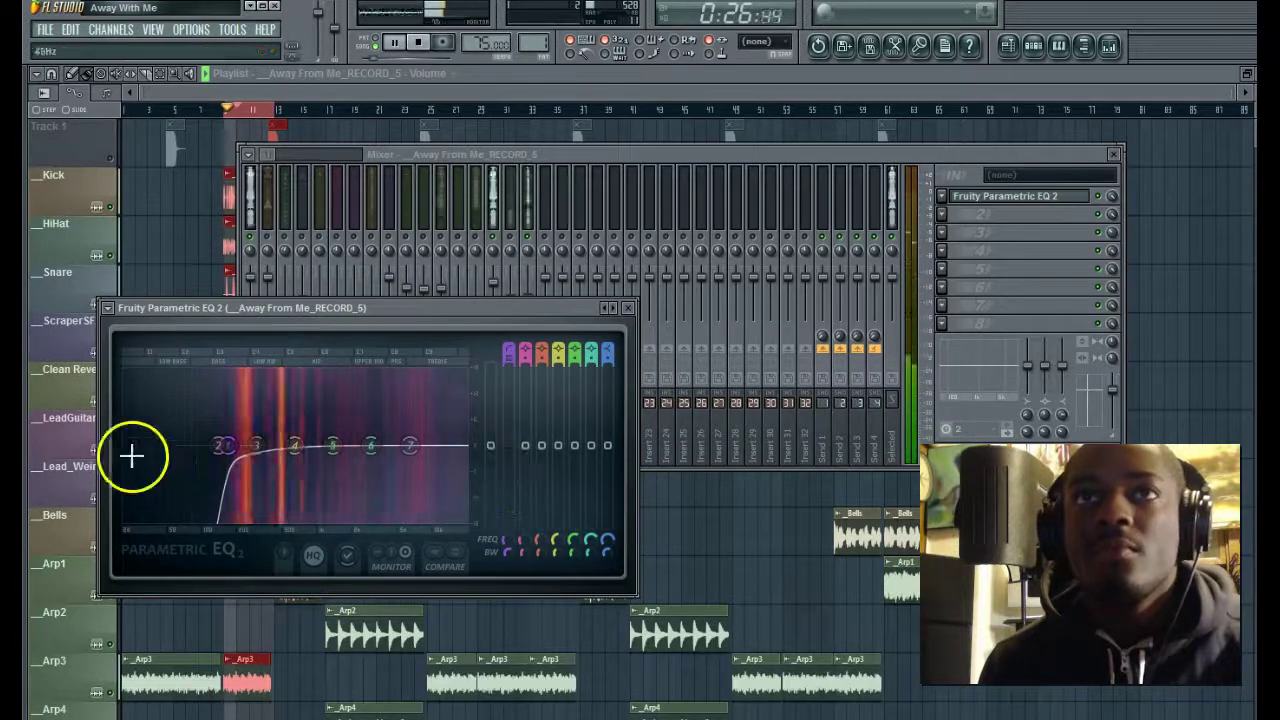
- Extend the looped playlist selection to run from bar 9 to bar 17, and reopen the mixer
left_click(528, 88)
left_click_drag(240, 115, 308, 130)
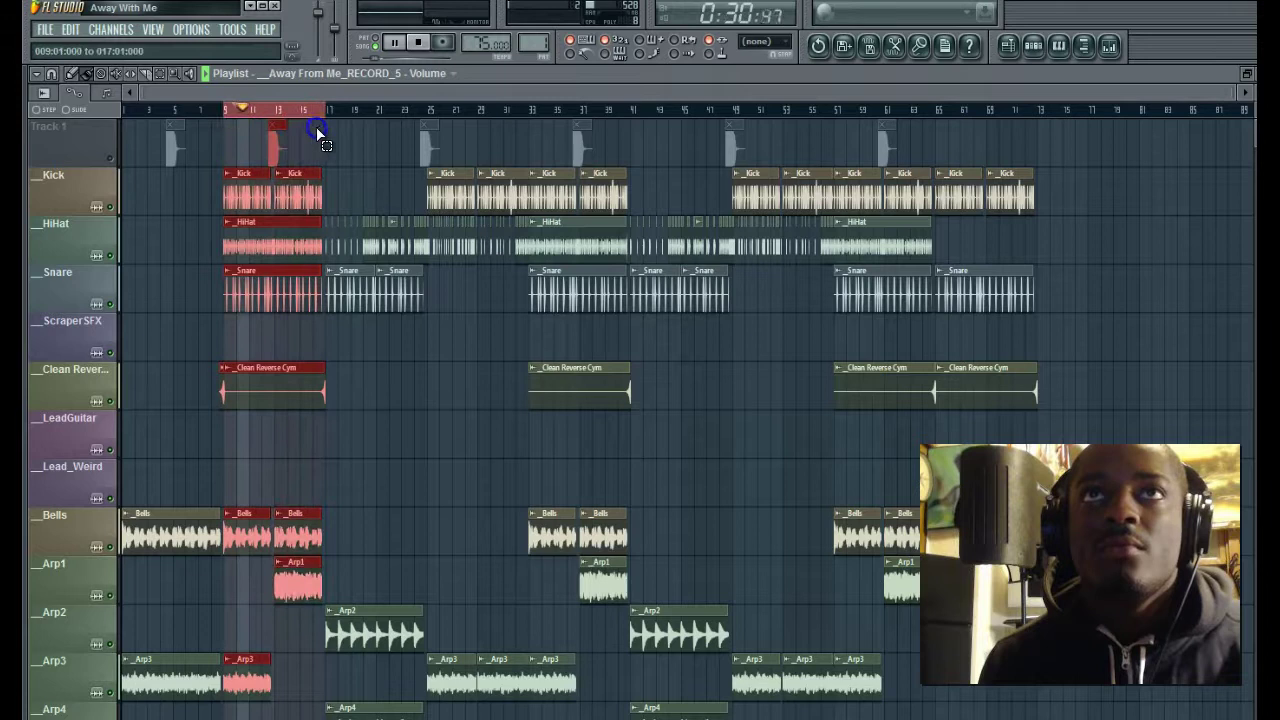
left_click(1084, 46)
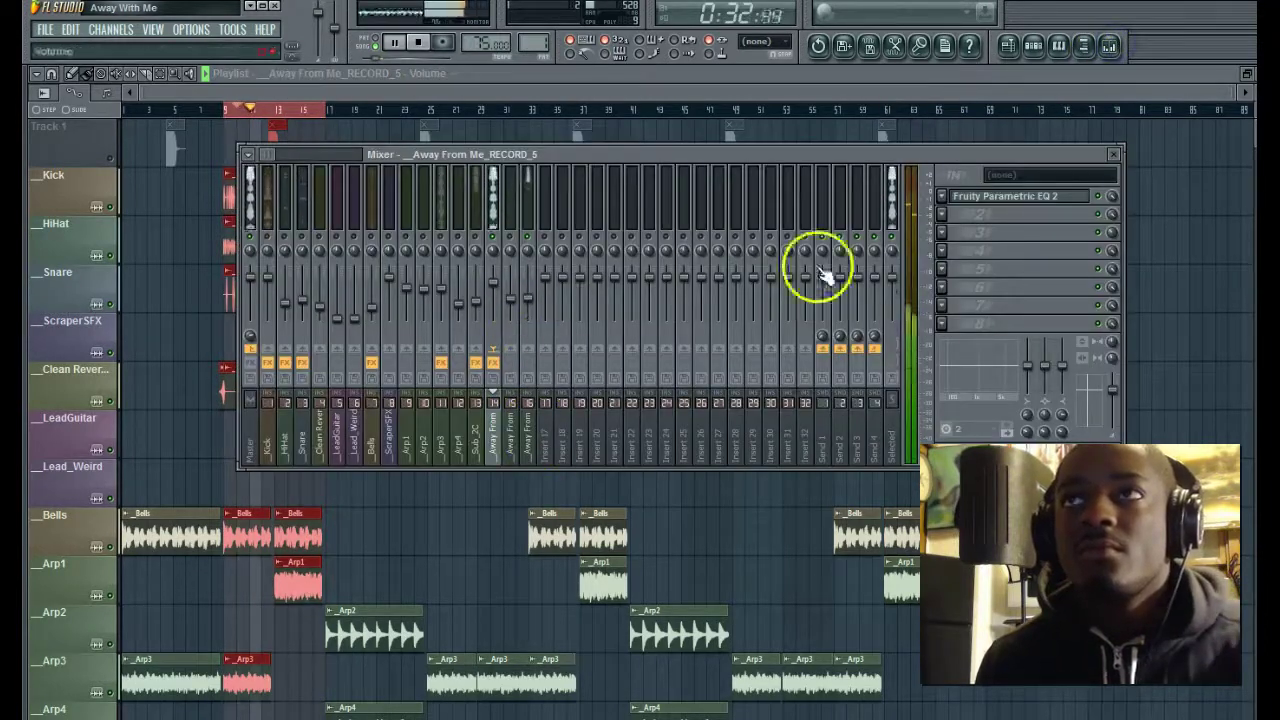
- Mute the other recording channels so only __Away From Me_RECORD_5 plays, and bring its EQ to the front
left_click(987, 205)
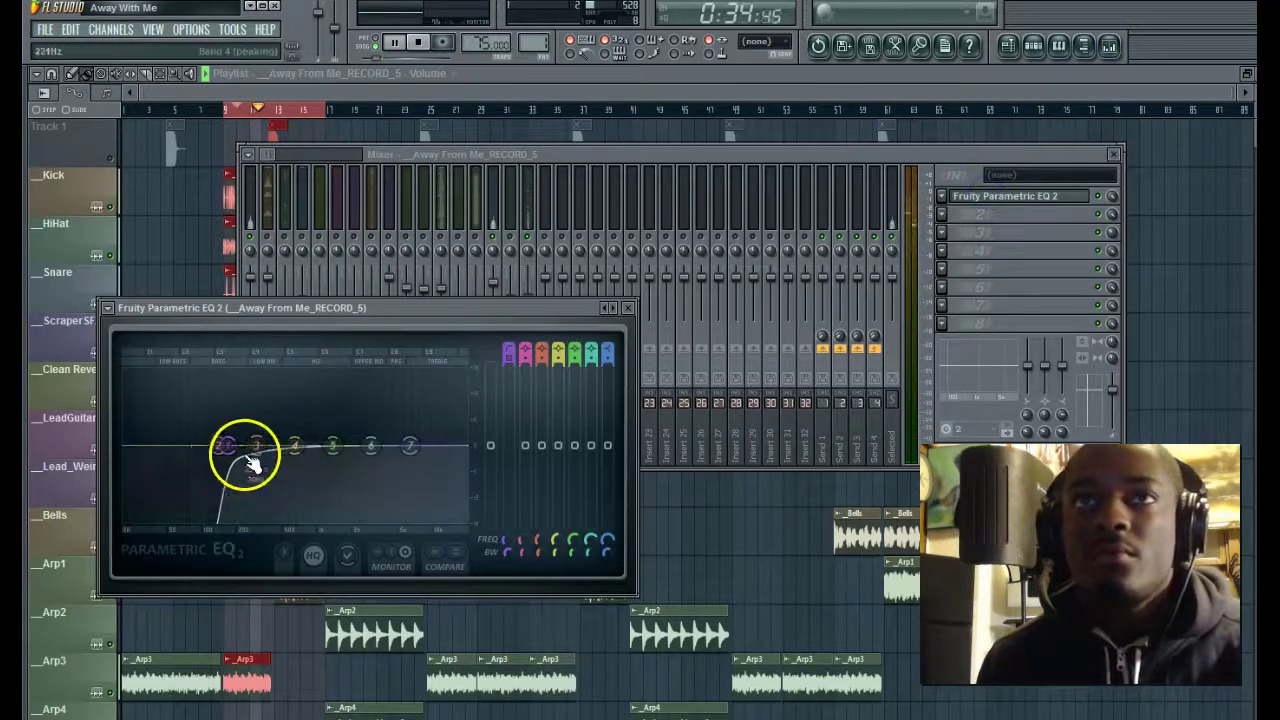
left_click(529, 238)
left_click(511, 238)
left_click(214, 309)
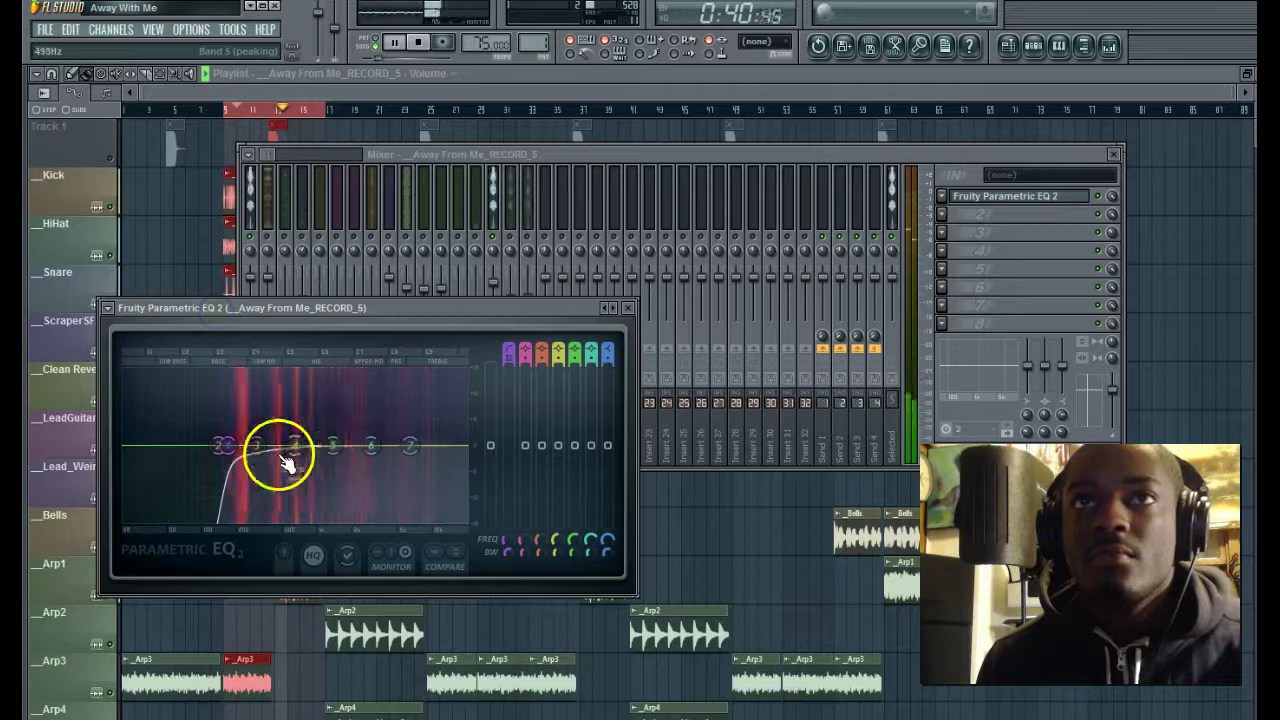
- Boost band 4 slightly, lower high-shelf band 7 at the treble end, and set the band 1 high-pass to 110 Hz
left_click_drag(232, 447, 291, 438)
left_click_drag(410, 445, 459, 474)
left_click(230, 447)
left_click_drag(232, 447, 206, 445)
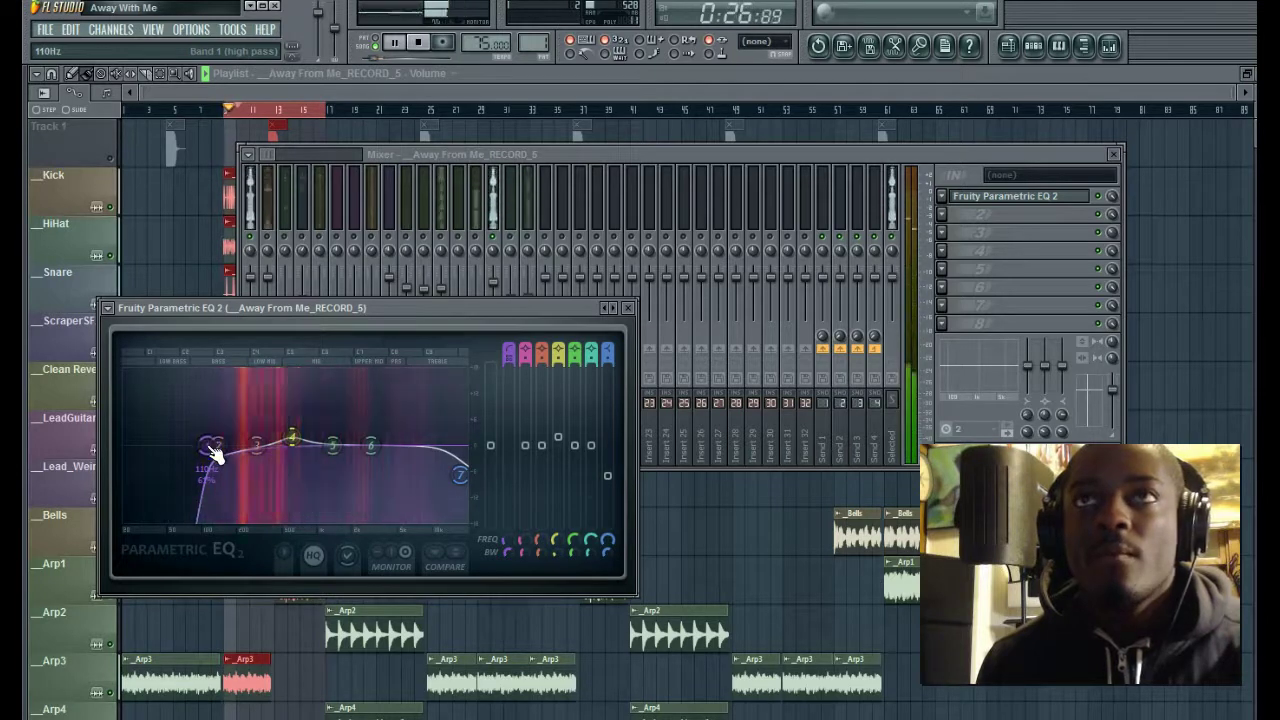
- Shape the EQ on __Away From Me_RECORD_5 with a slight band 3 cut and a slight band 6 boost near 9.8 kHz
left_click(369, 443)
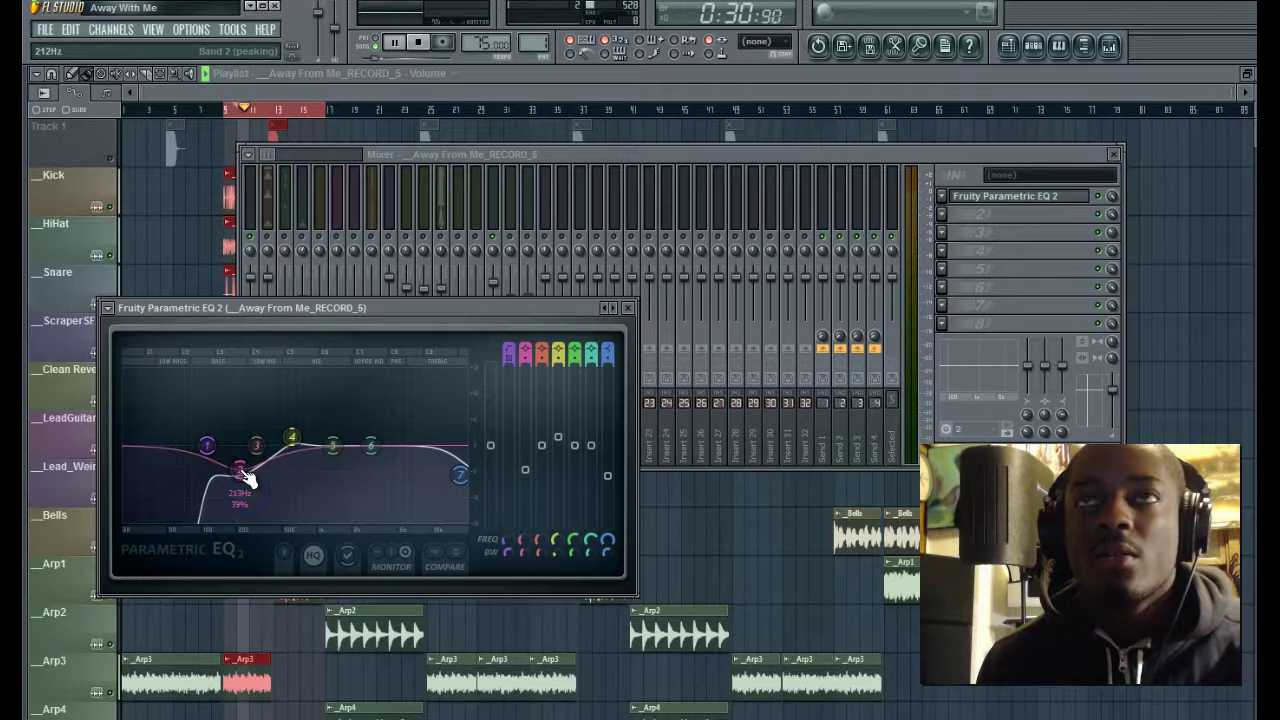
left_click_drag(247, 479, 244, 475)
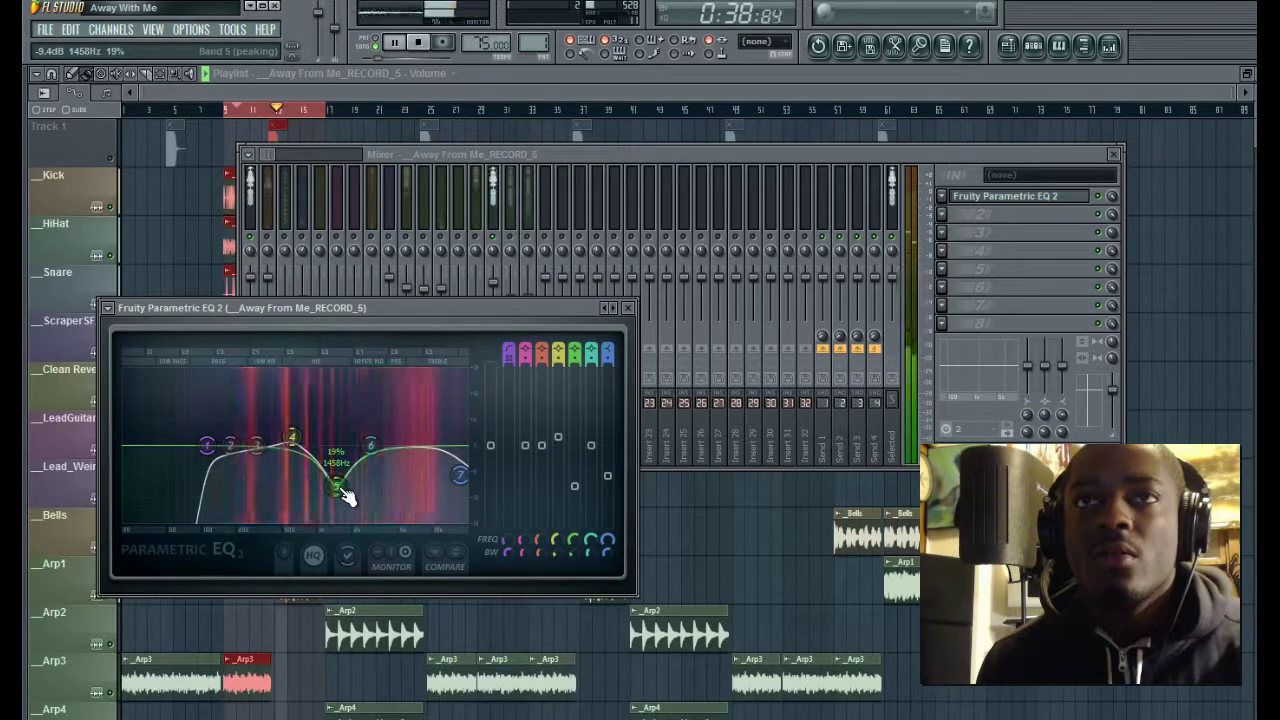
left_click_drag(345, 497, 336, 466)
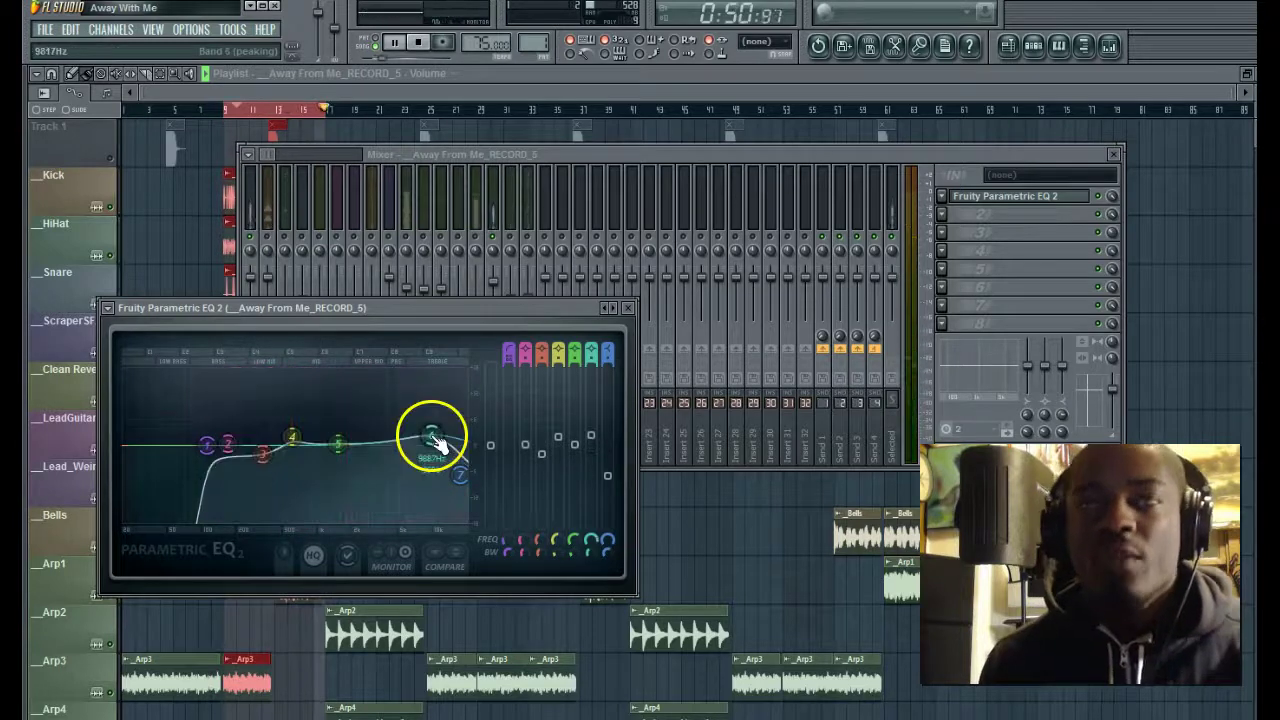
key("space")
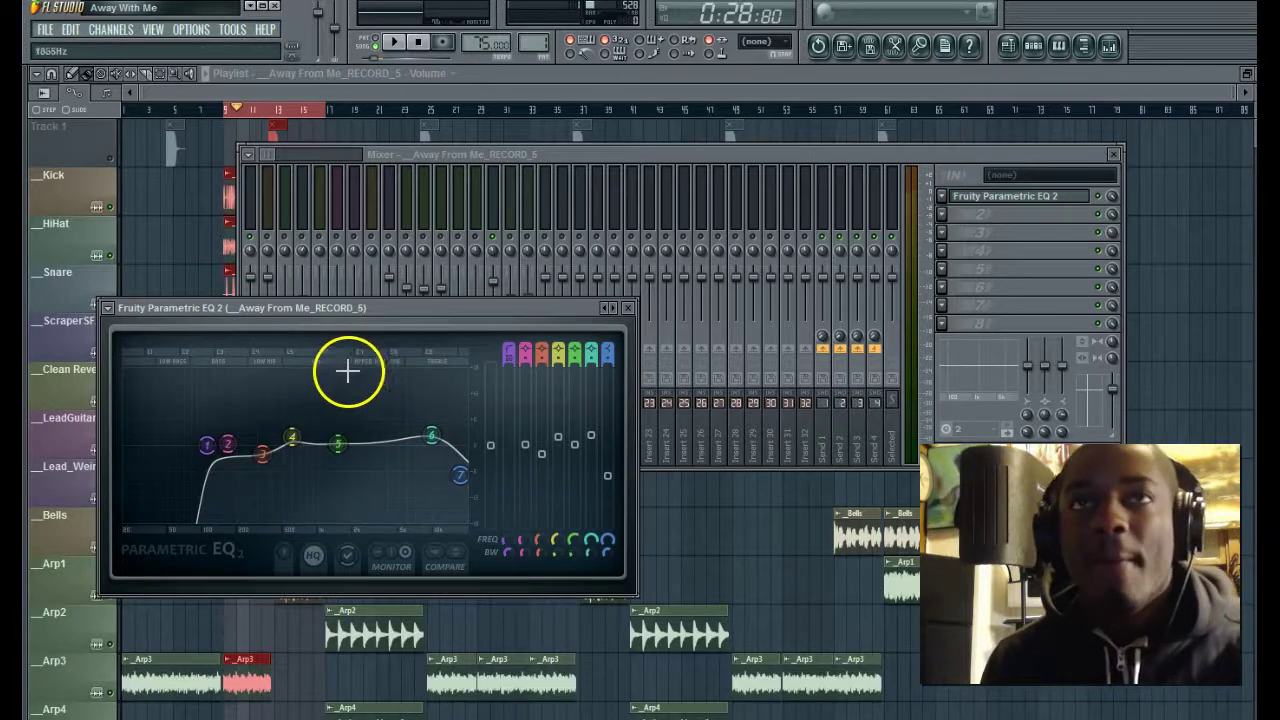
key("space")
left_click_drag(228, 462, 192, 449)
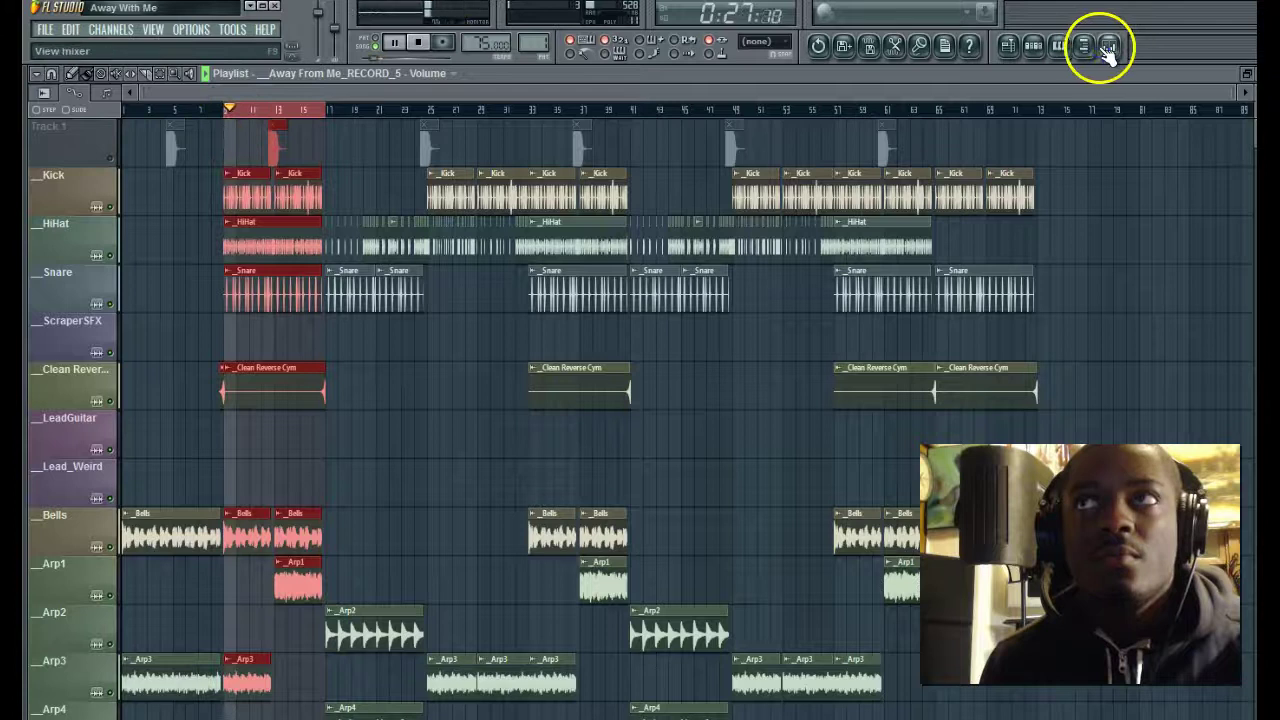
- Reopen the mixer, raise __Away From Me_RECORD_11 slightly and pan it 19% right, and adjust the pan of __Away From Me_RECORD_10
left_click(1106, 45)
left_click(1061, 194)
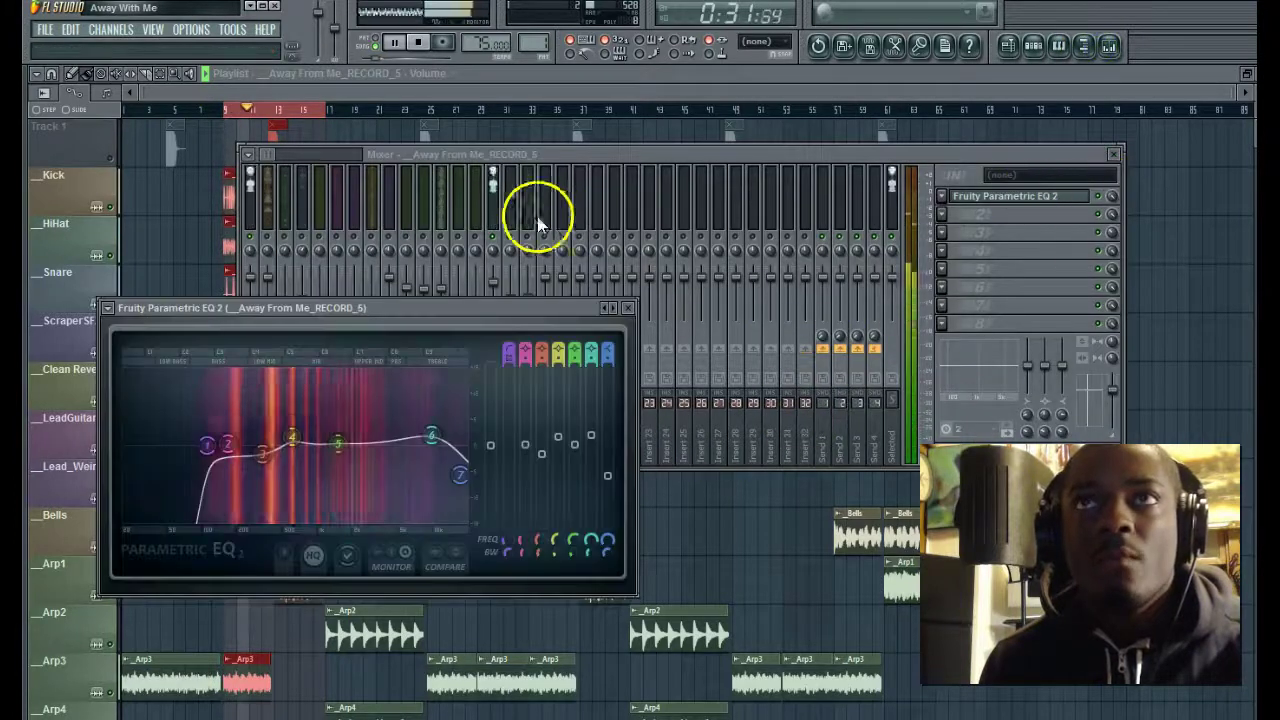
left_click(497, 202)
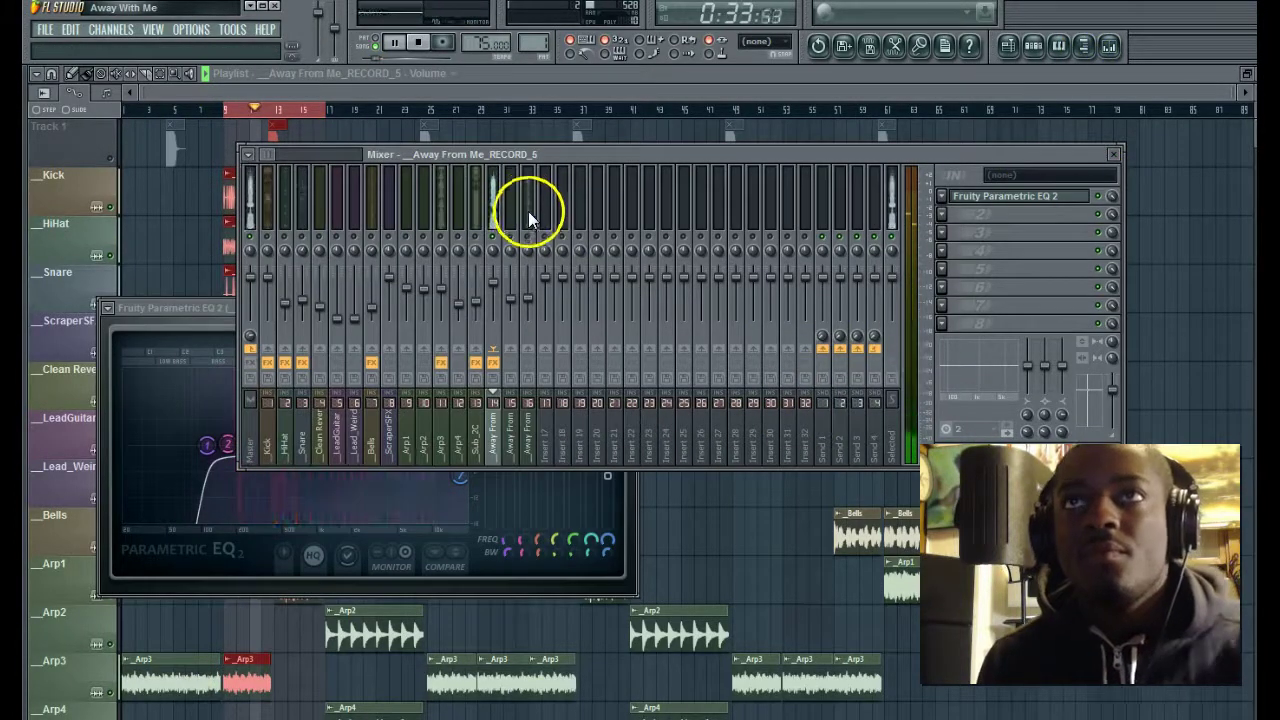
left_click(528, 211)
left_click_drag(529, 290, 531, 301)
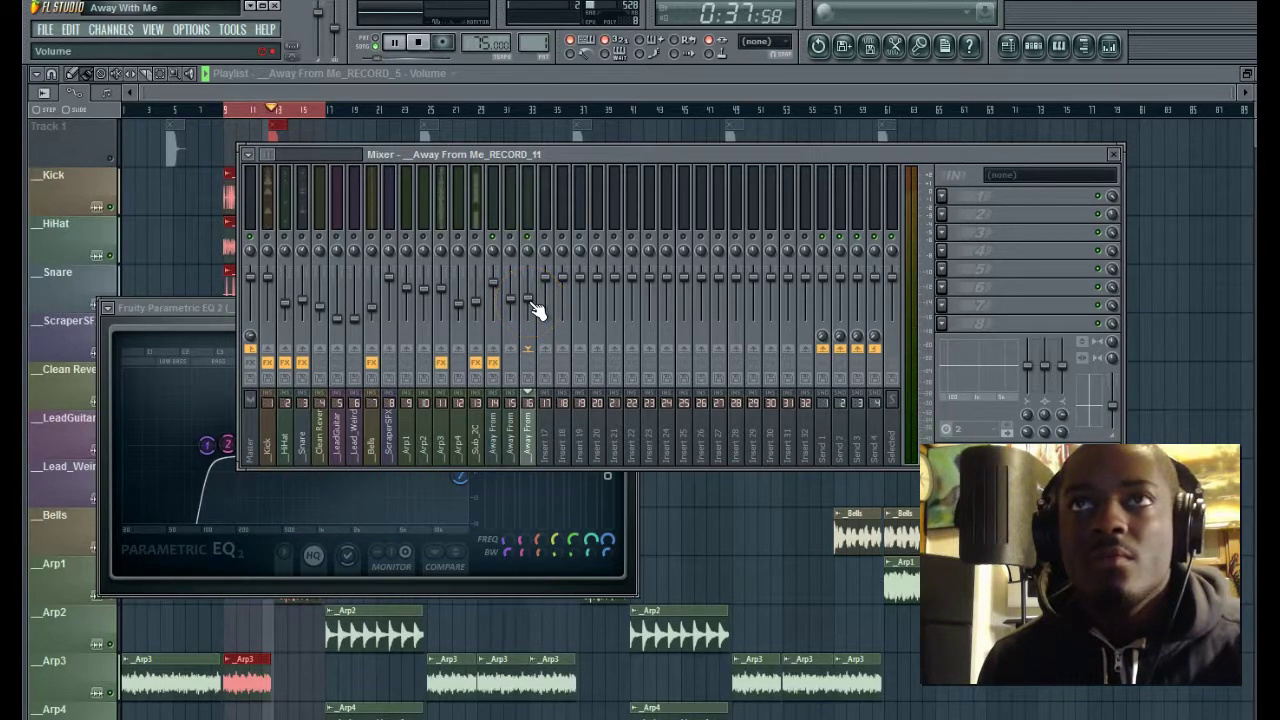
left_click(528, 296)
left_click_drag(531, 296, 529, 233)
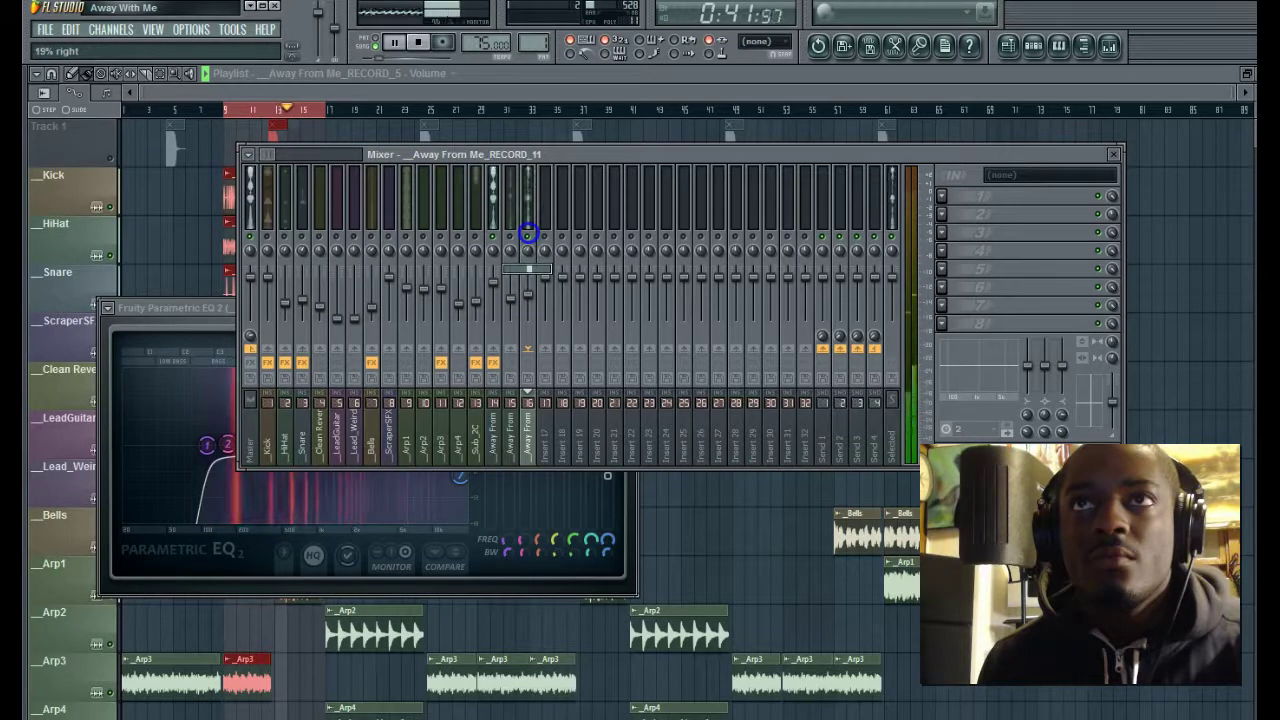
left_click(513, 238)
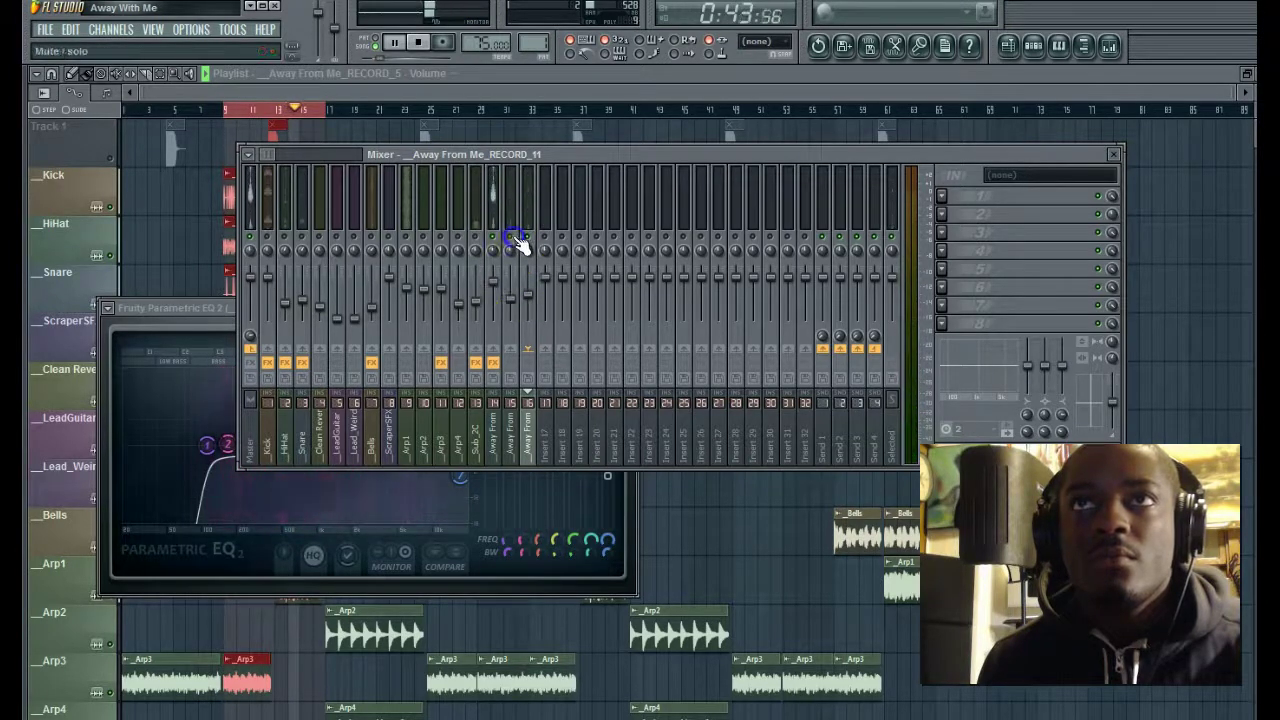
left_click_drag(513, 252, 514, 248)
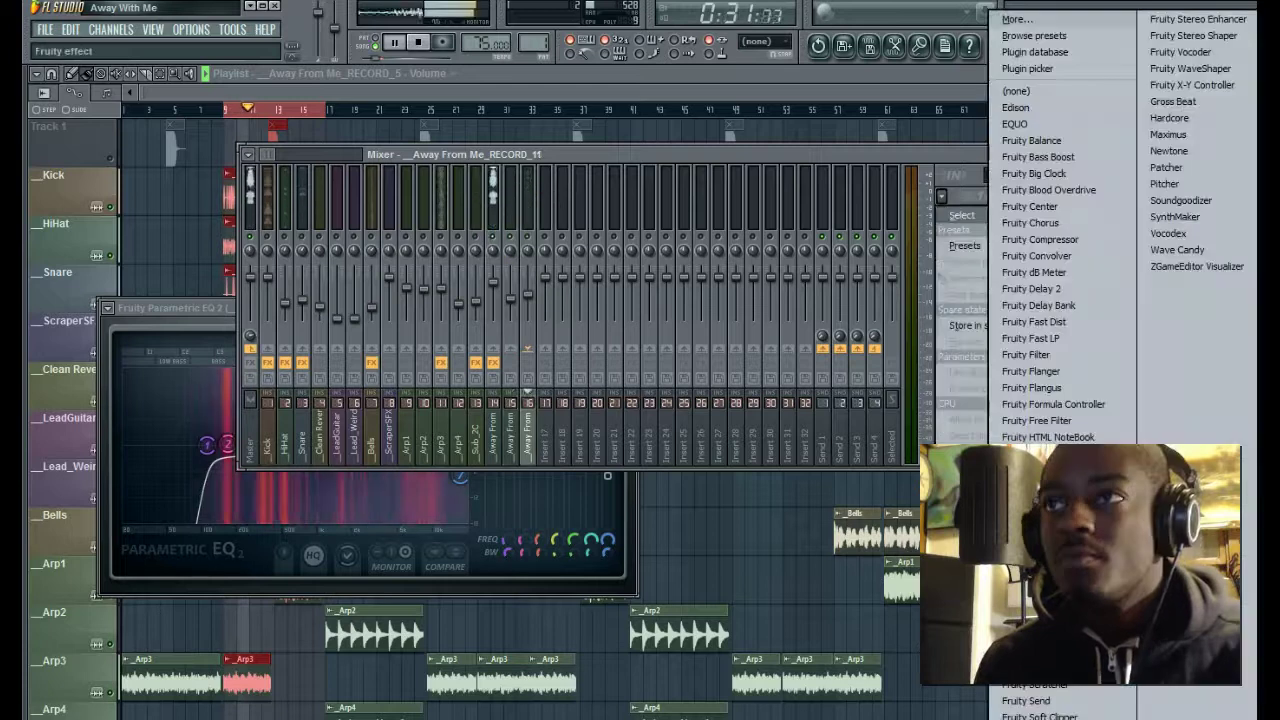
- Load Fruity Parametric EQ 2 on __Away From Me_RECORD_11, make band 1 a high-pass filter, and boost band 4 slightly
left_click(1042, 585)
left_click_drag(706, 312, 701, 322)
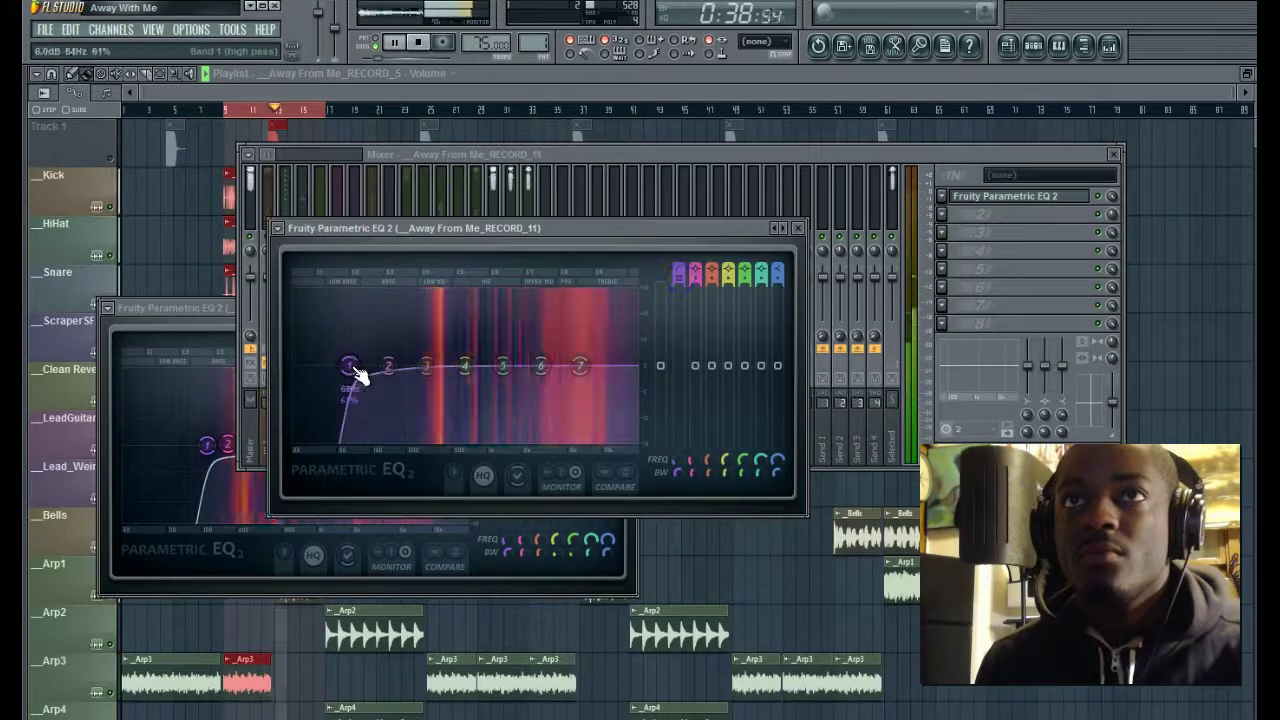
left_click_drag(359, 372, 462, 357)
left_click(466, 370)
- Lower band 7 at the treble end, boost band 6 by 3.3 dB at 8185 Hz, and move the band 1 high-pass to about 252 Hz
left_click_drag(583, 370, 616, 388)
left_click_drag(540, 365, 610, 340)
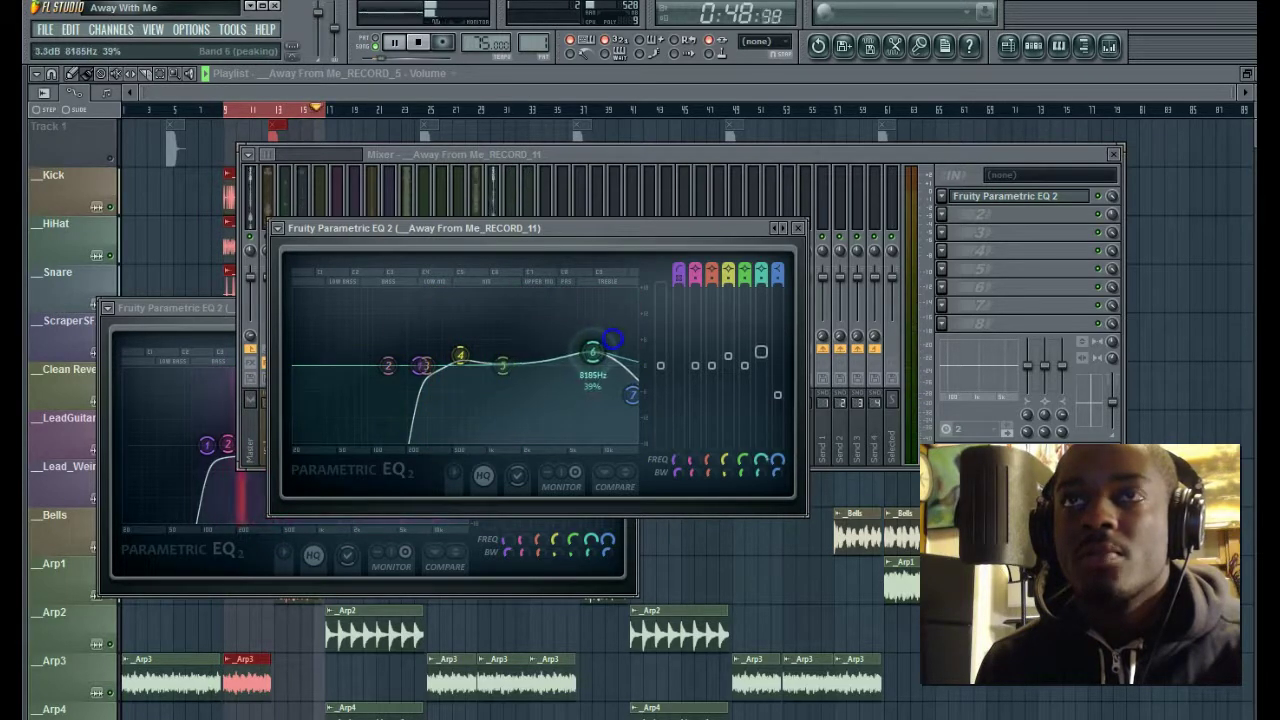
left_click_drag(421, 371, 419, 372)
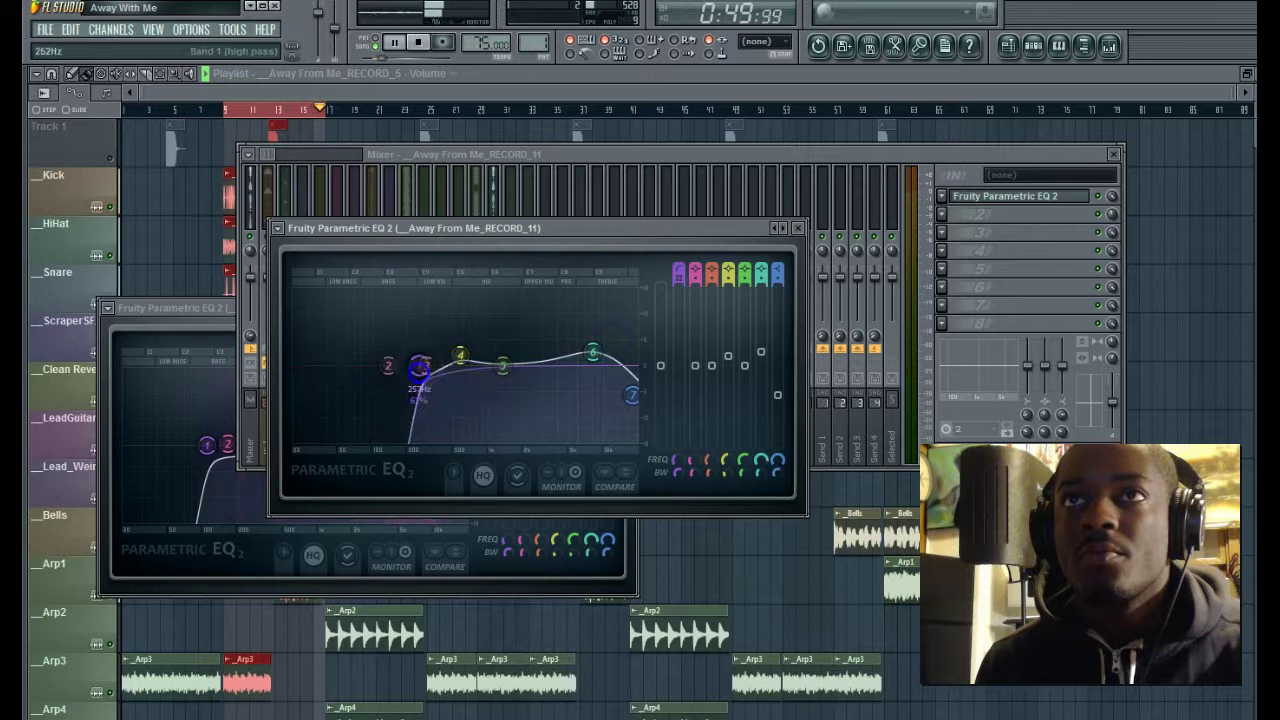
- Copy the Fruity Parametric EQ 2 settings from __Away From Me_RECORD_11 onto the first effect slot of __Away From Me_RECORD_10
left_click(877, 155)
left_click(580, 215)
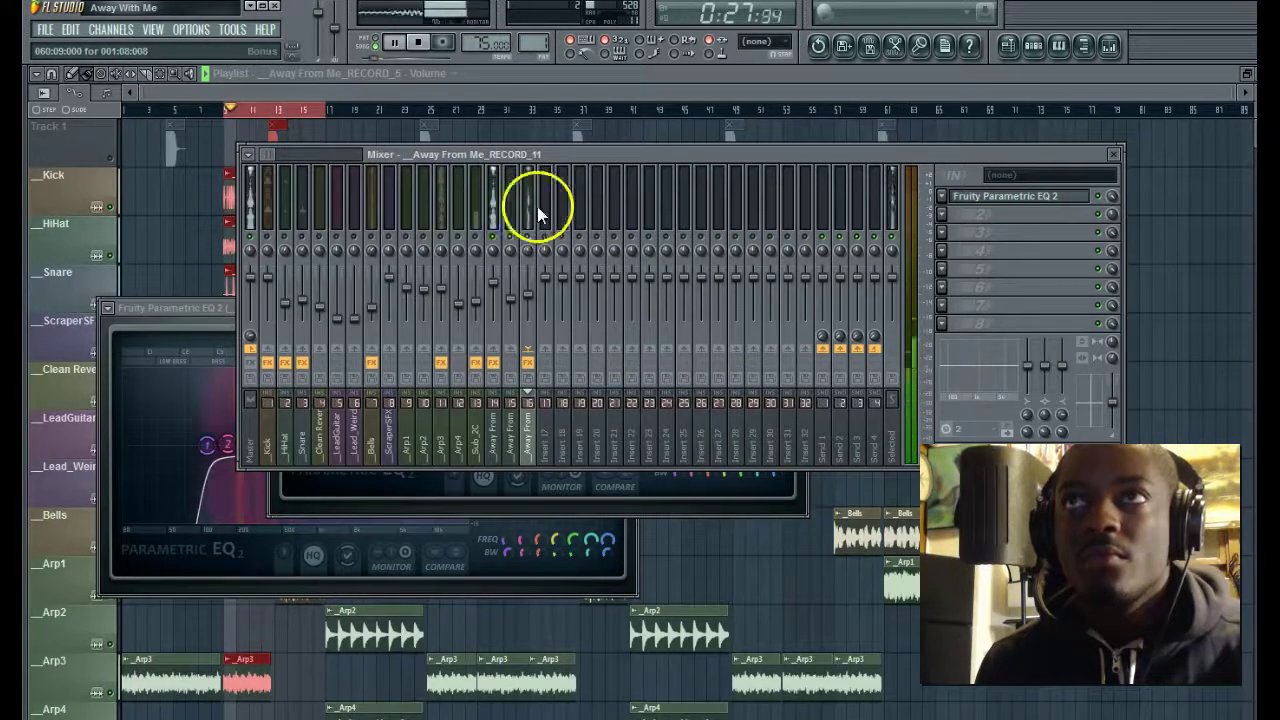
left_click(941, 196)
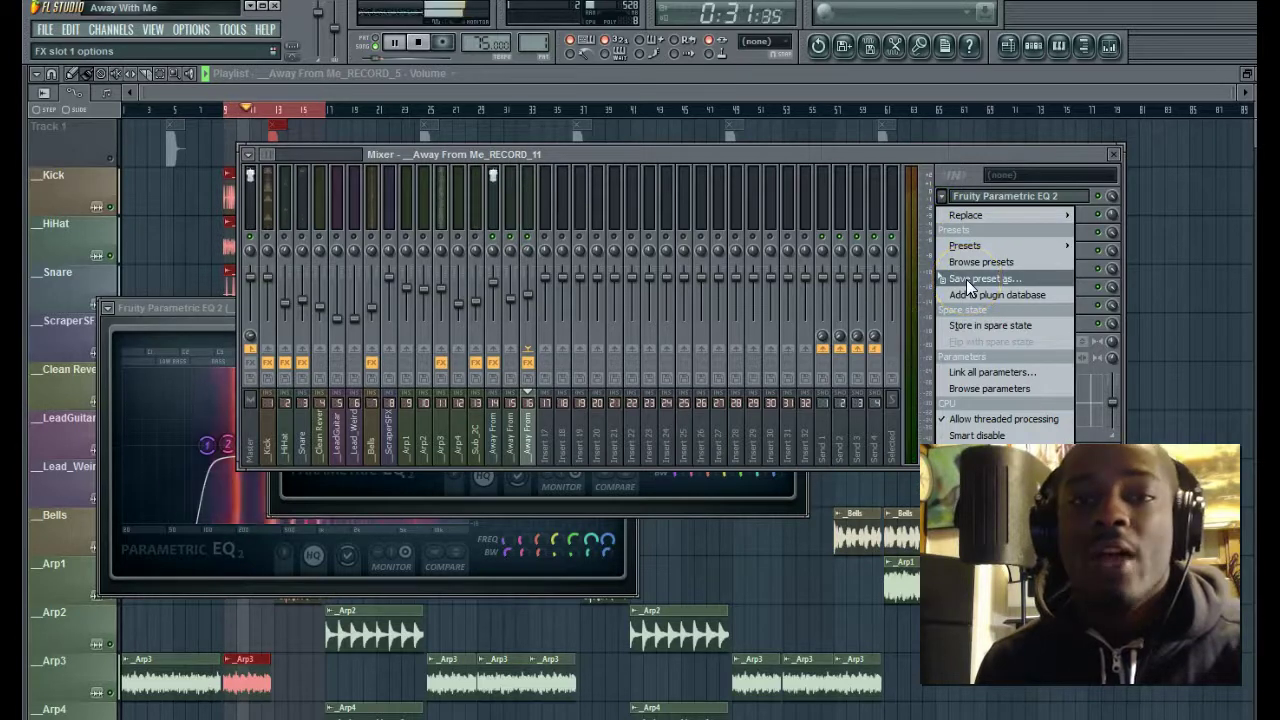
left_click(978, 195)
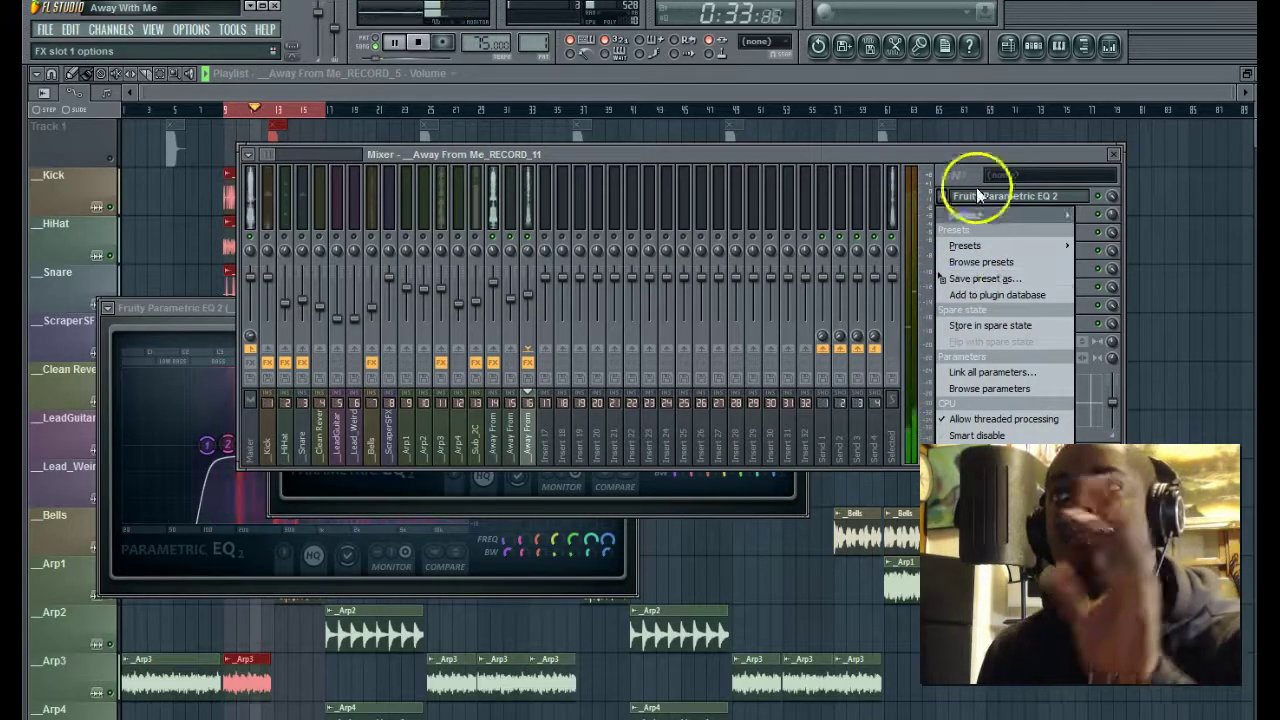
left_click(942, 195)
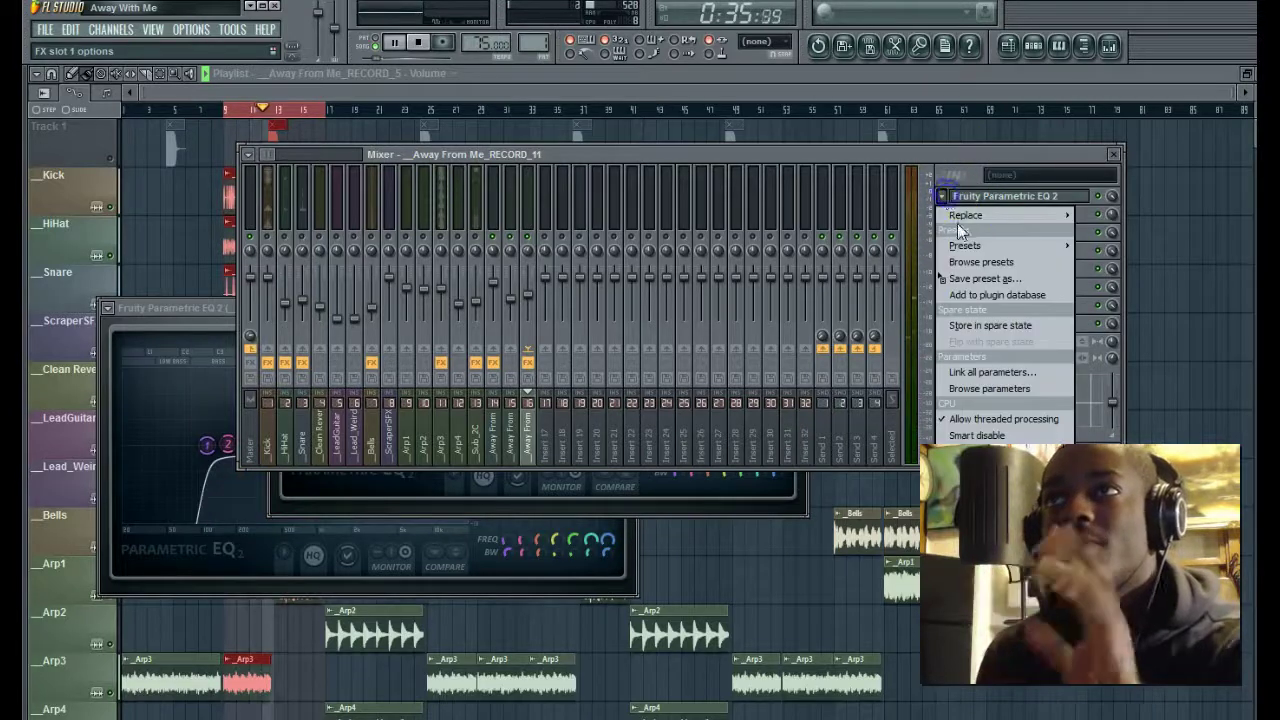
left_click(956, 280)
left_click_drag(956, 280, 934, 284)
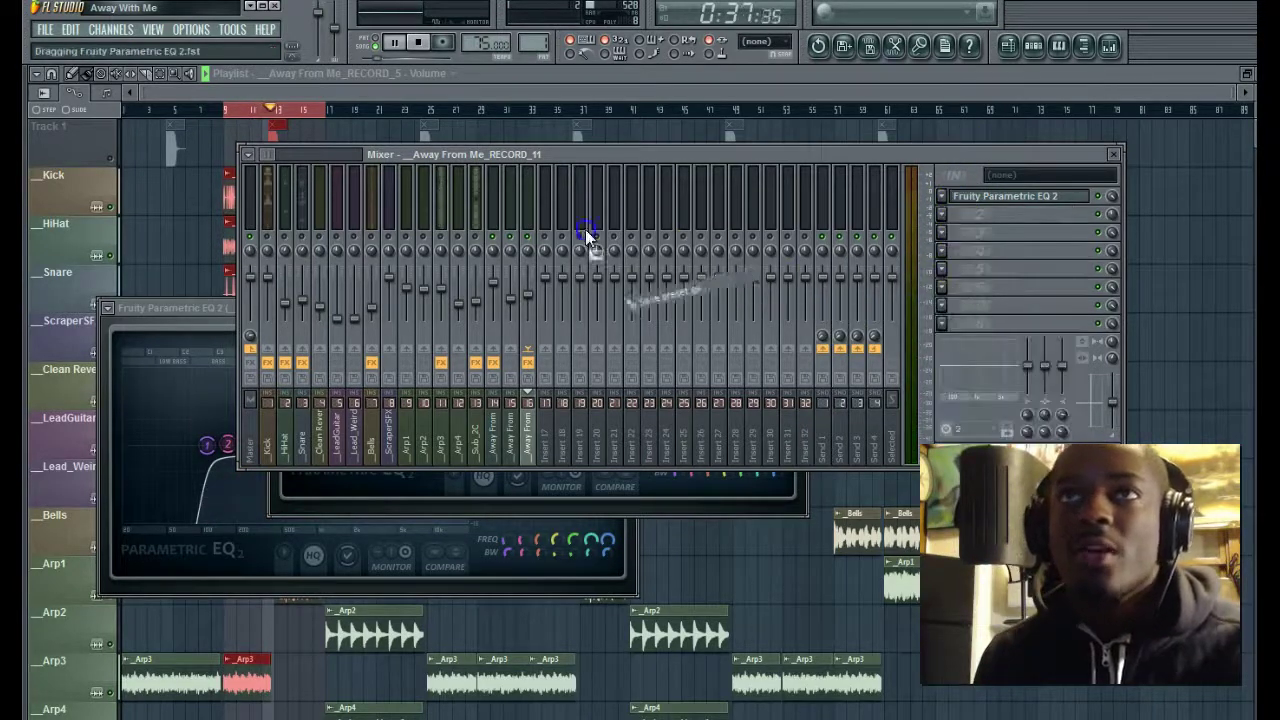
left_click_drag(522, 206, 509, 201)
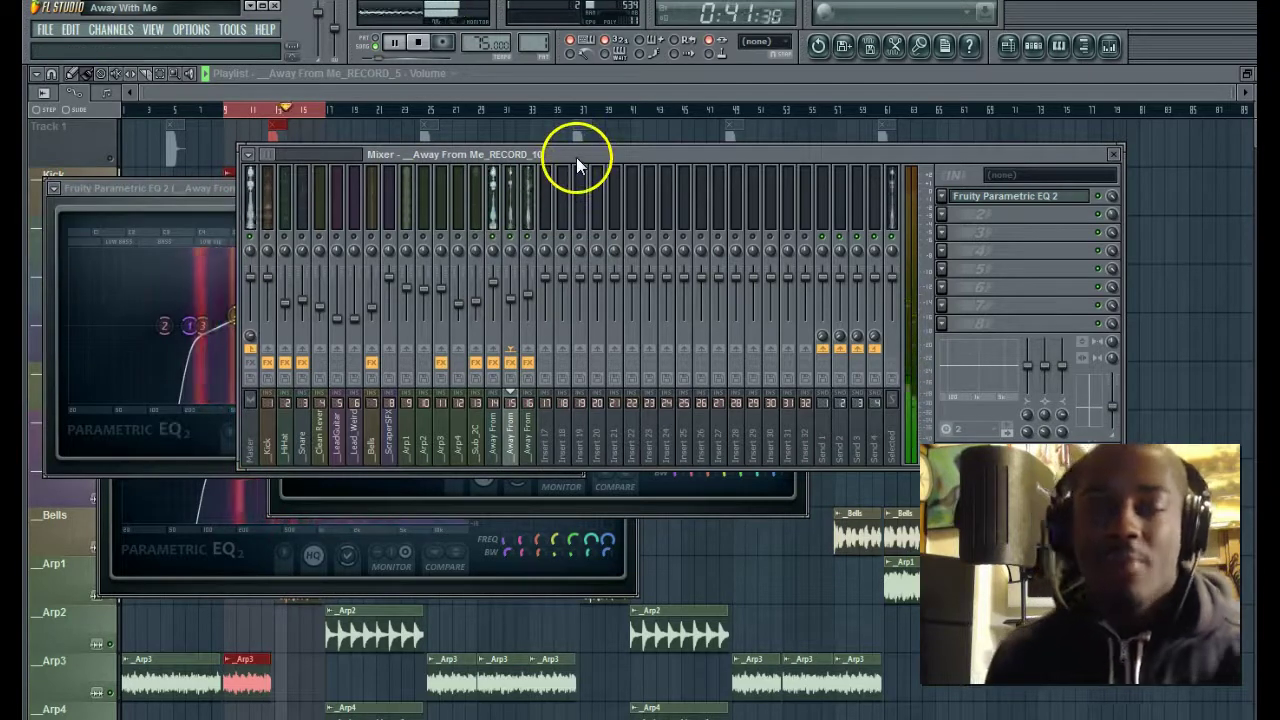
- Stop playback and check the copied EQ curve on __Away From Me_RECORD_10
left_click(418, 42)
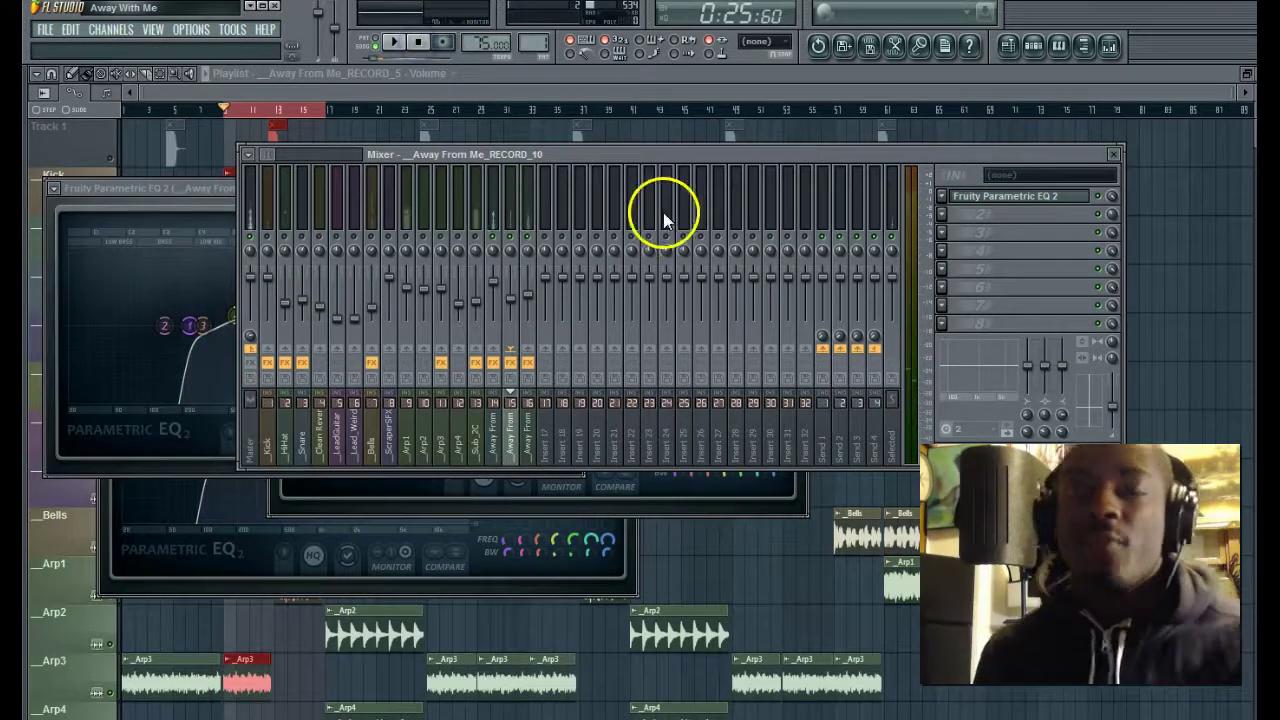
left_click(943, 196)
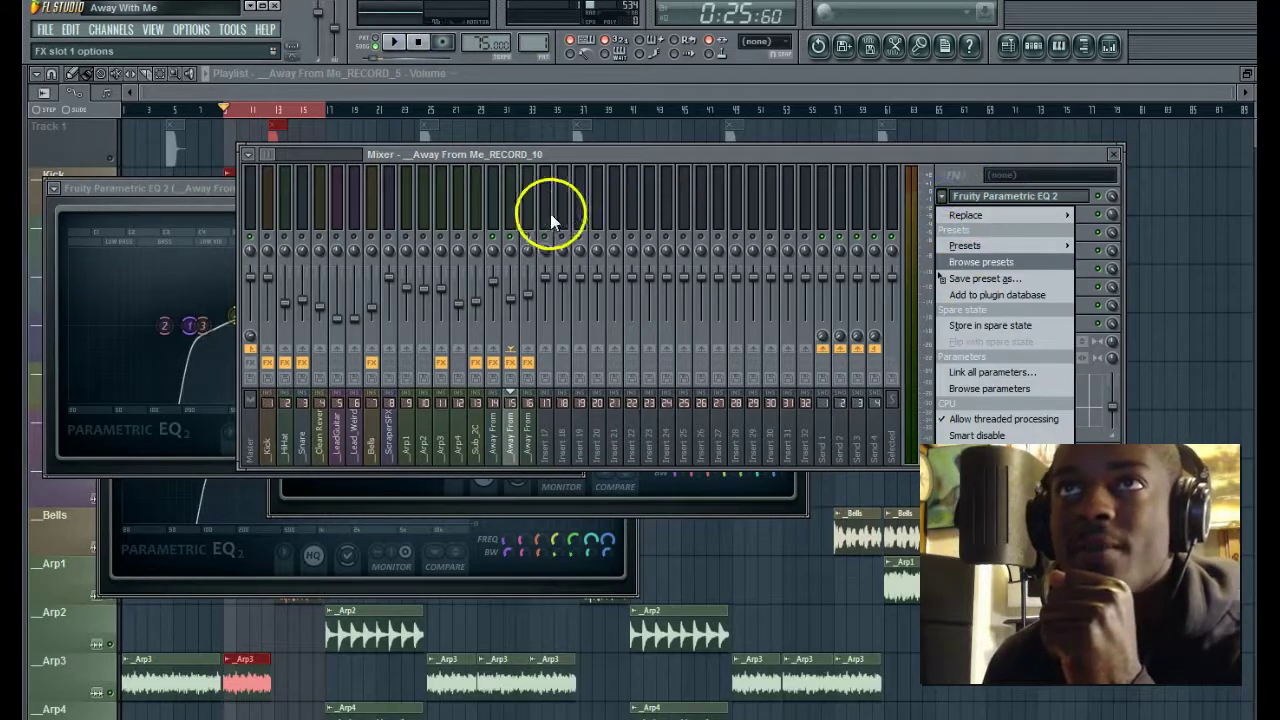
left_click(514, 208)
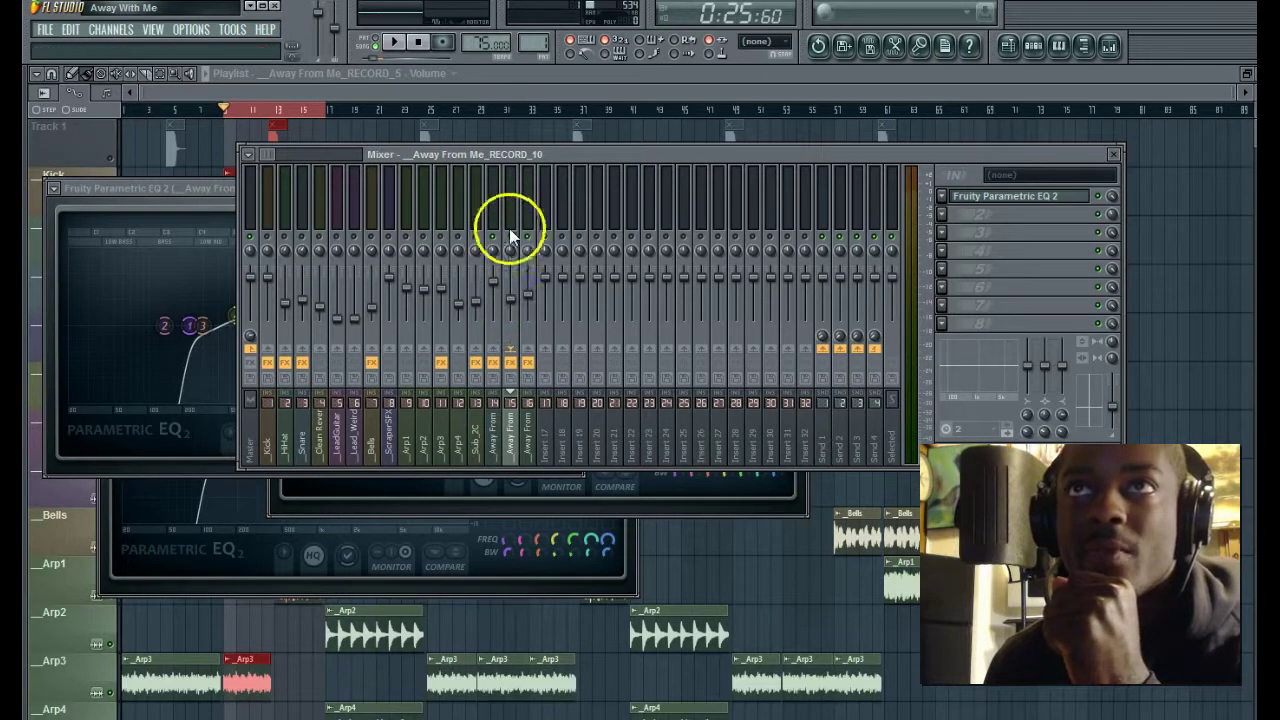
left_click(1008, 205)
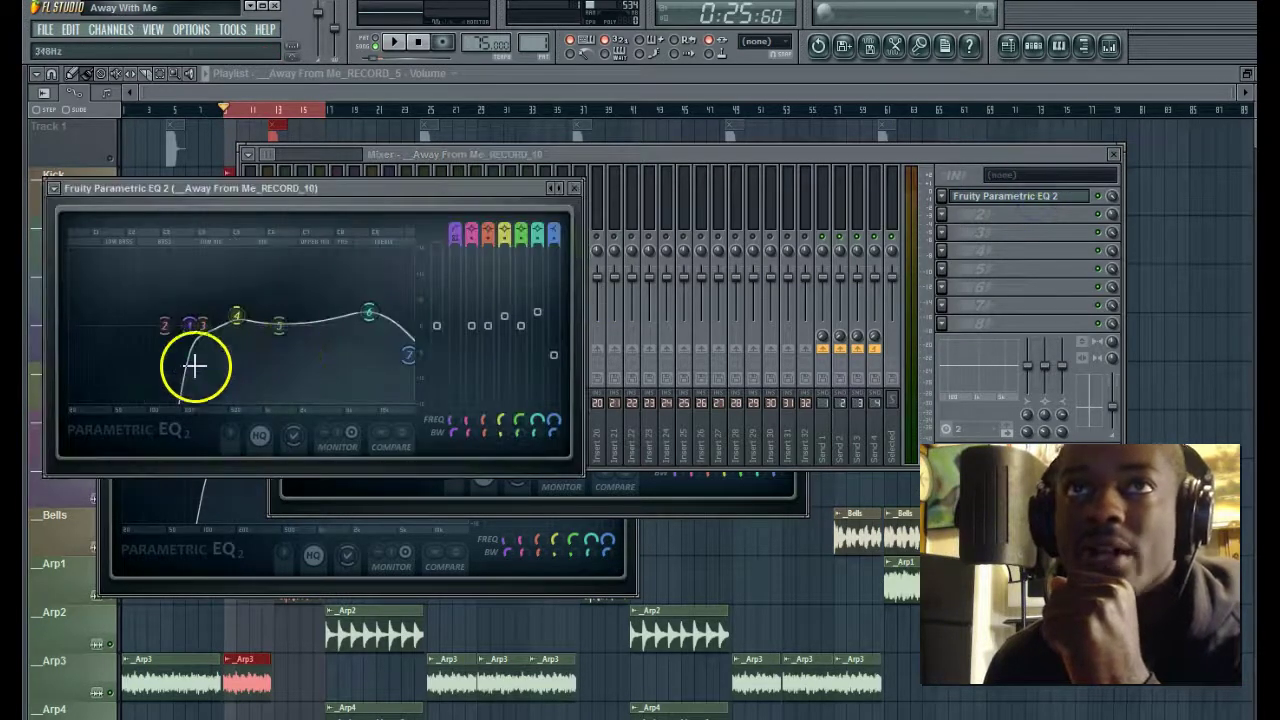
left_click(613, 150)
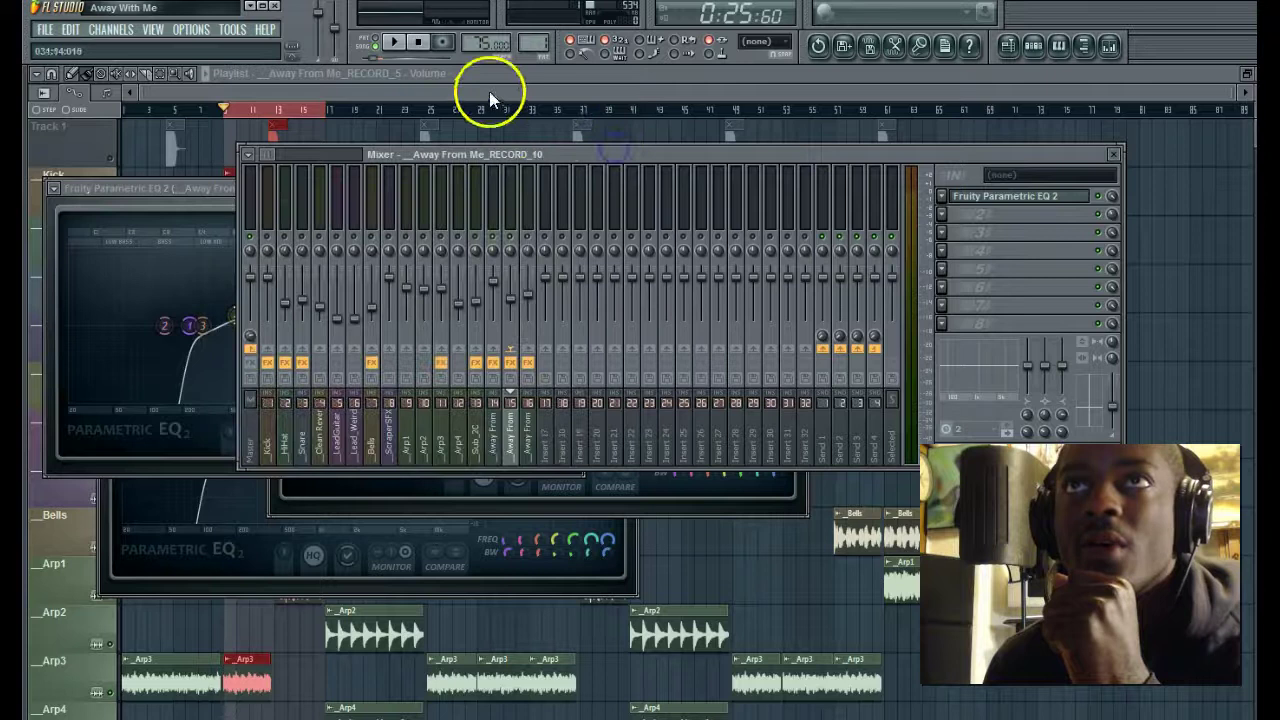
- Play the loop and unmute the instrument channels, including Sub_2C, Snare, HiHat and Kick, to hear them with the vocals
left_click(397, 45)
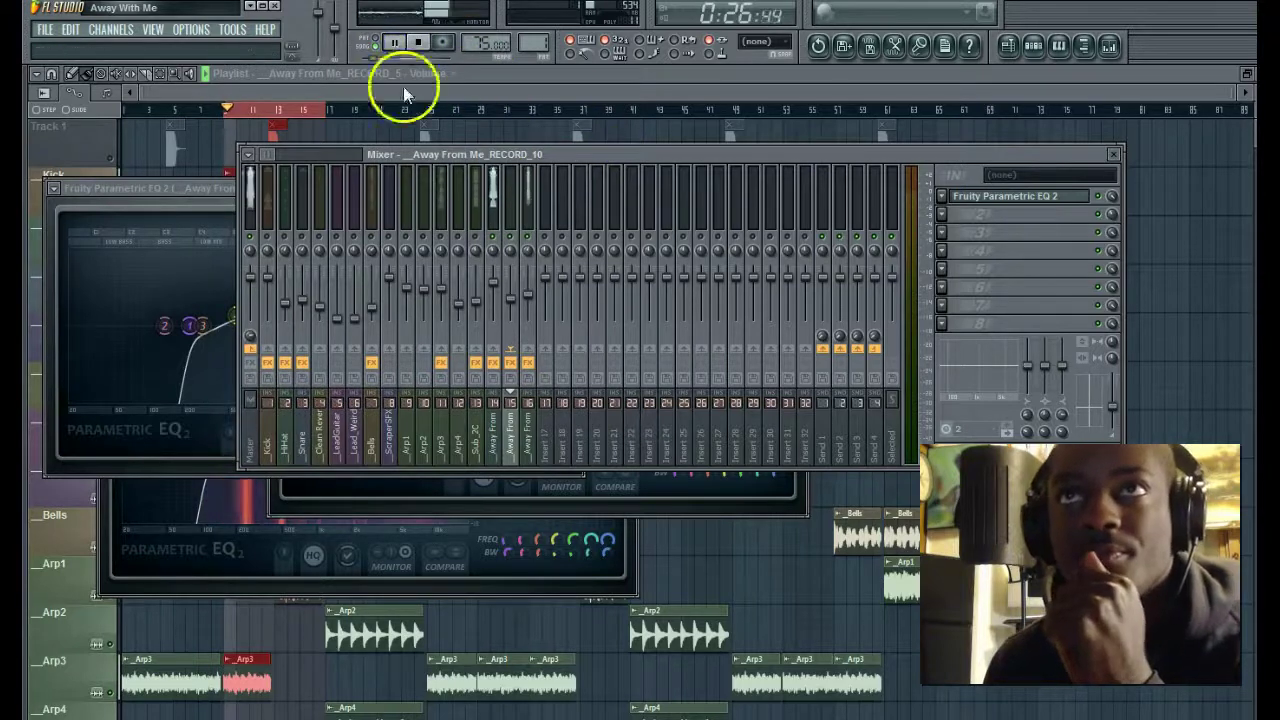
left_click(473, 235)
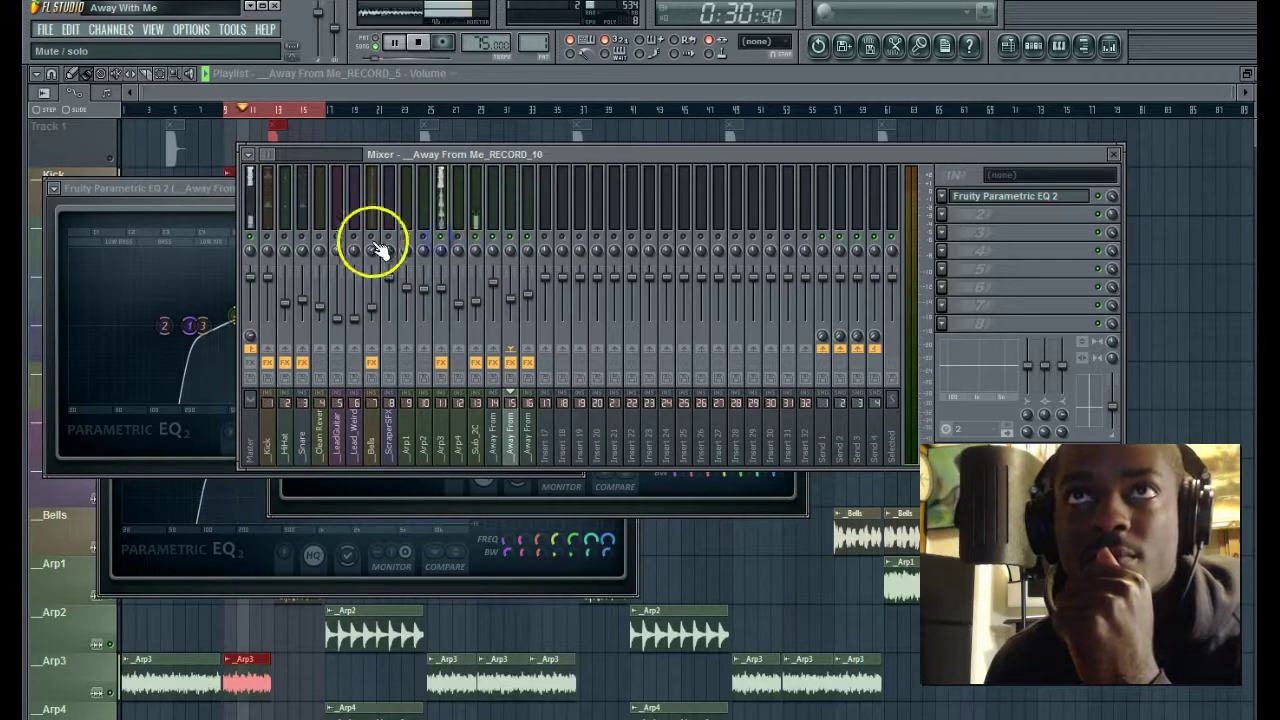
left_click(303, 236)
left_click(285, 237)
left_click(268, 237)
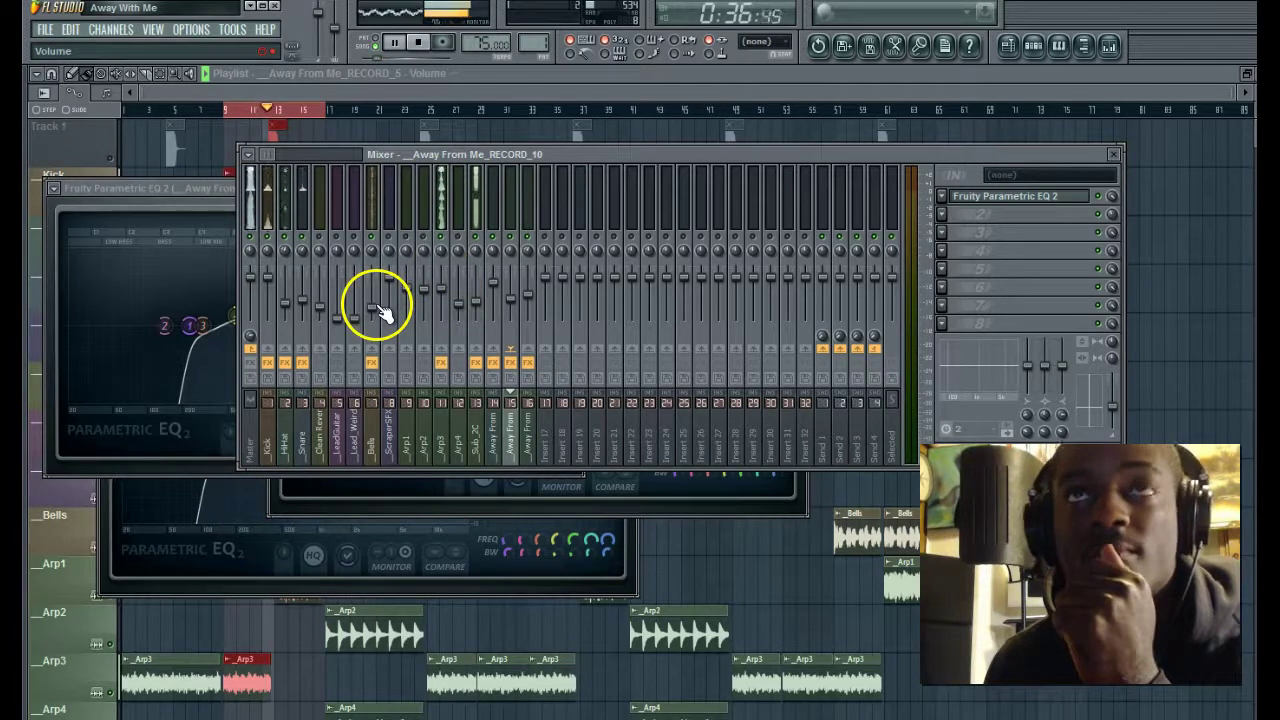
left_click(420, 44)
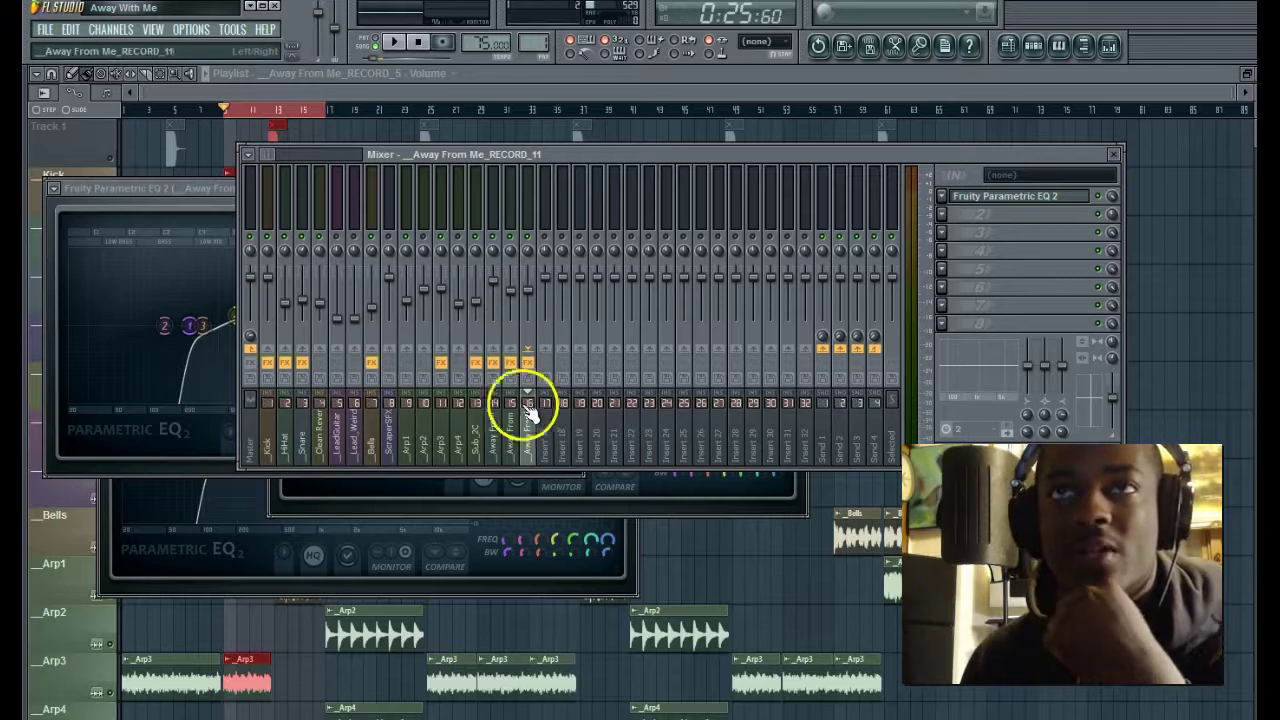
- Audition the full loop and load Fruity Compressor in the second effect slot of the Arp3 channel
left_click(476, 435)
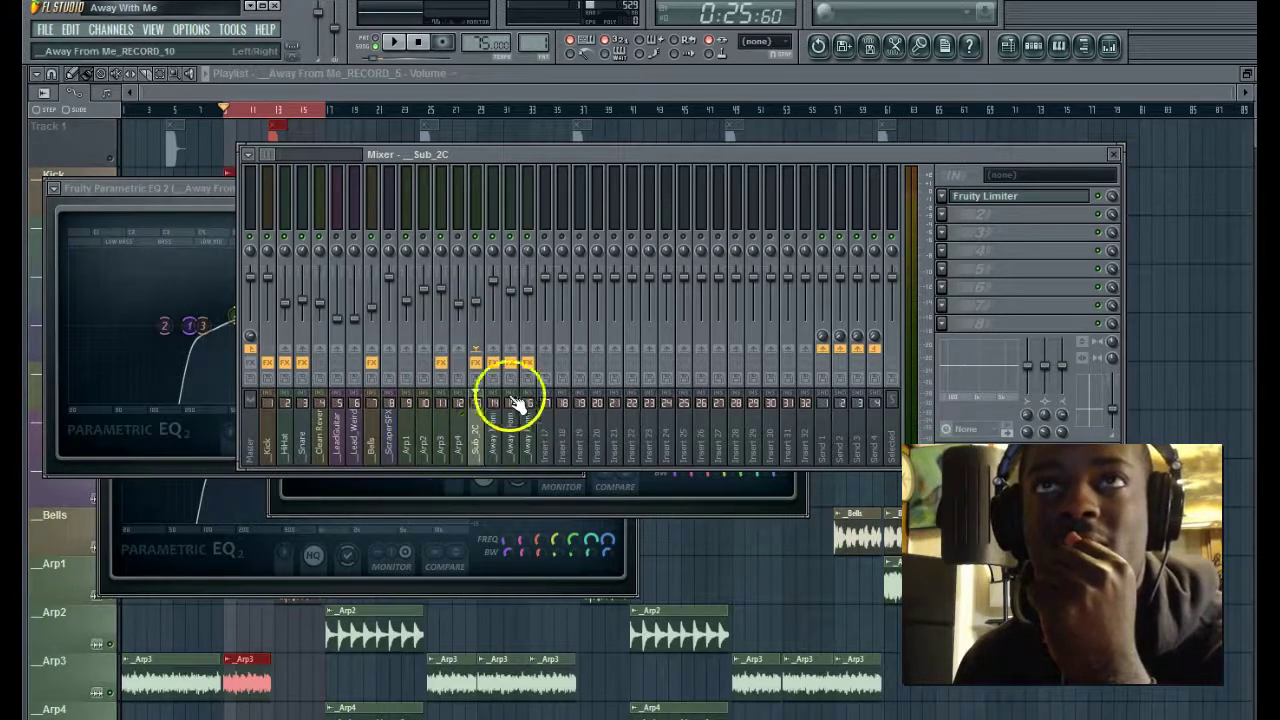
left_click(432, 336)
key("space")
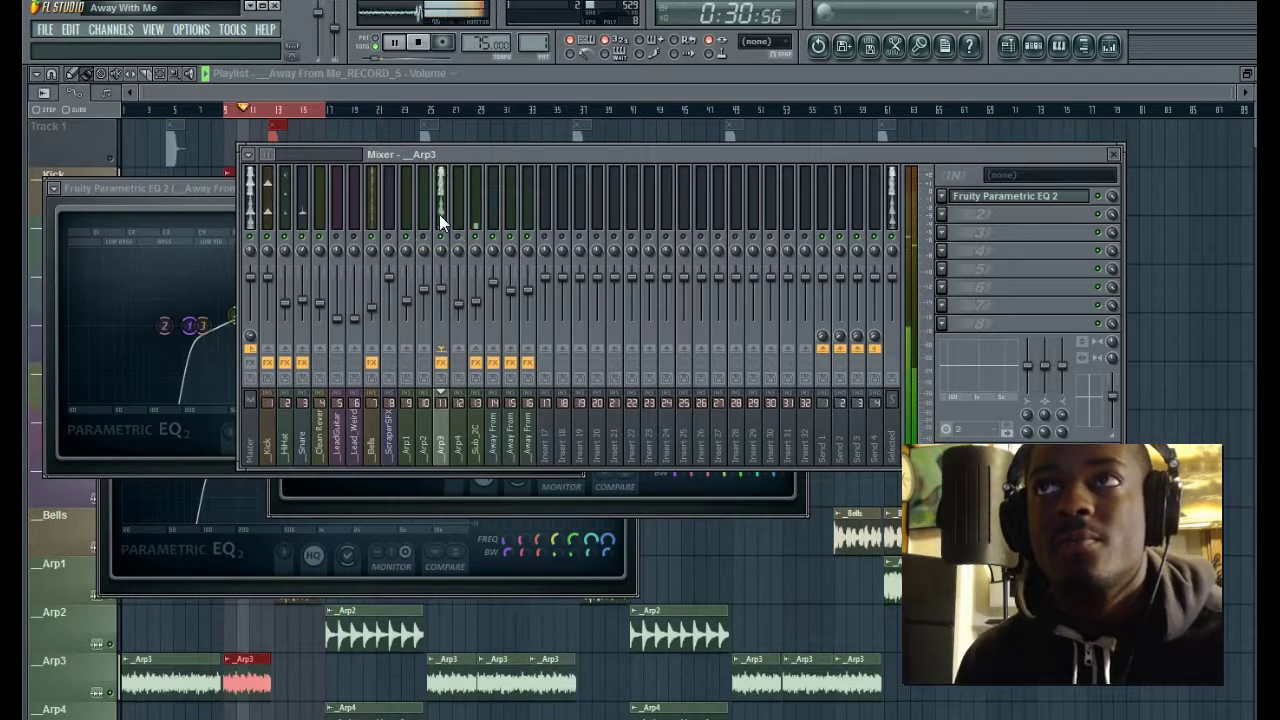
key("space")
left_click(942, 214)
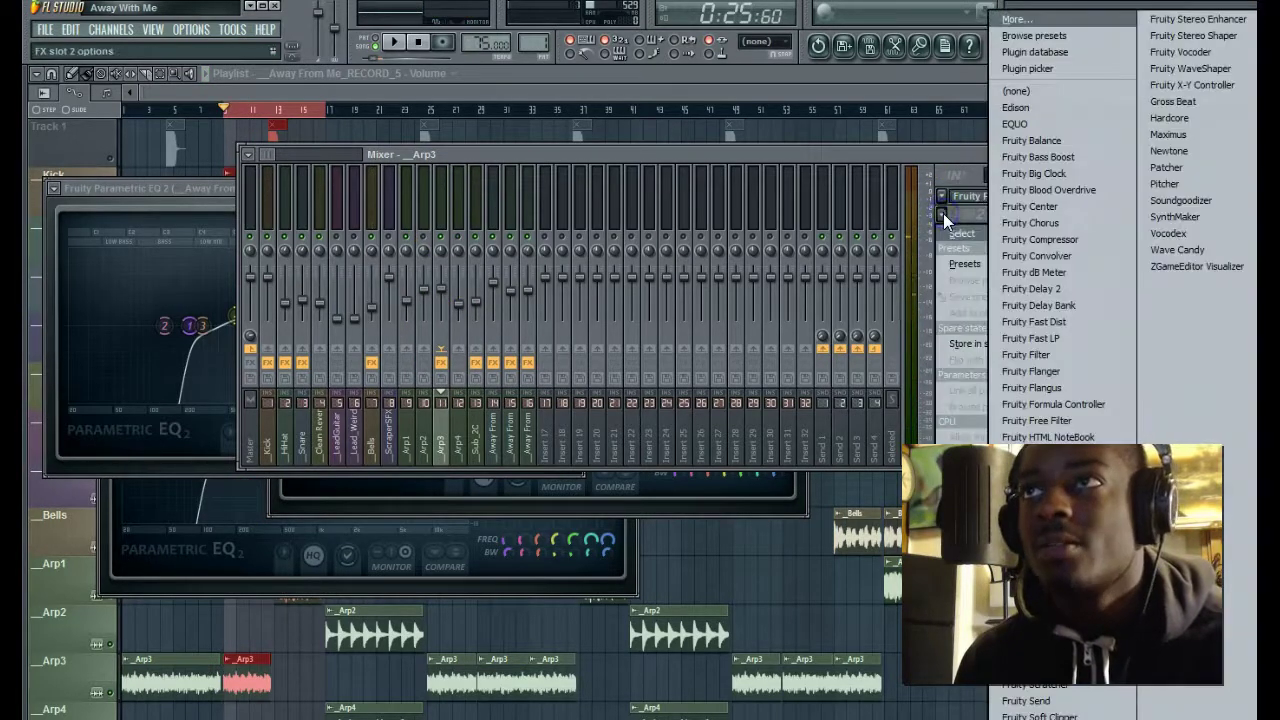
left_click(1040, 239)
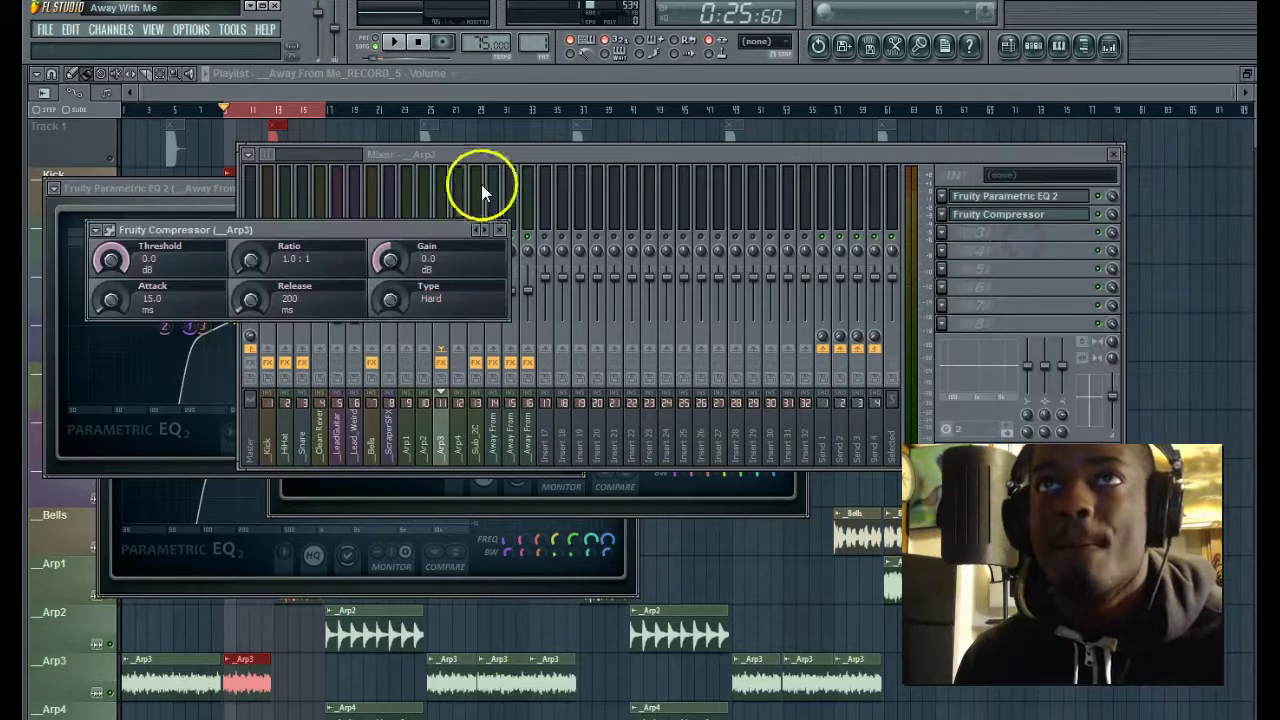
- Bring the mixer to the front, solo the Arp3 channel and play it over the loop
left_click(492, 152)
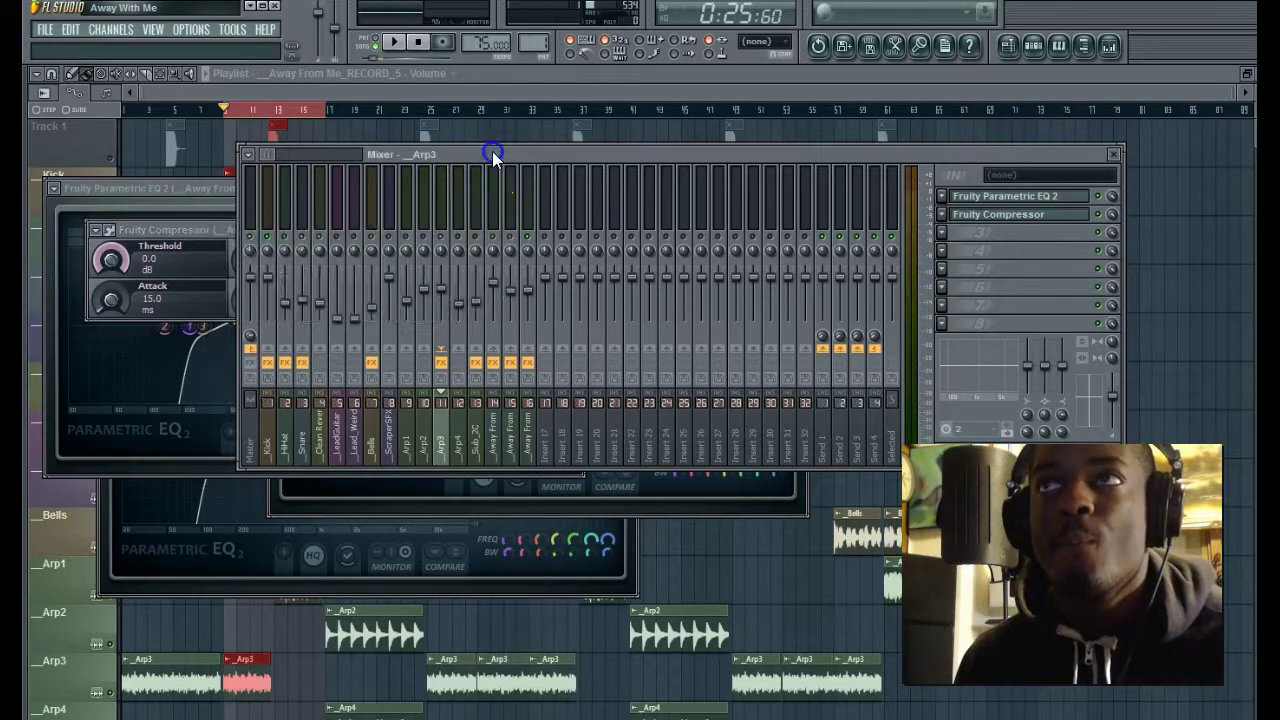
left_click(441, 239)
key("space")
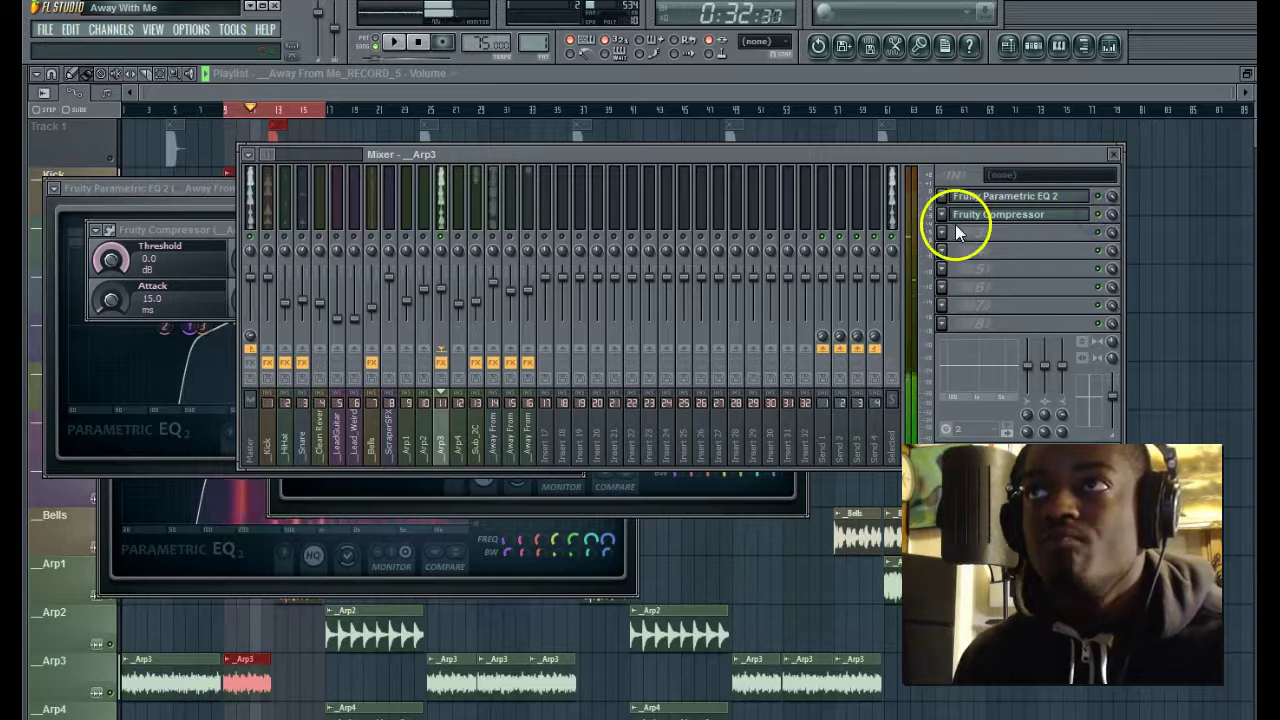
- Bypass the Fruity Compressor on Arp3 and play the soloed channel over the loop to check its uncompressed level
key("space")
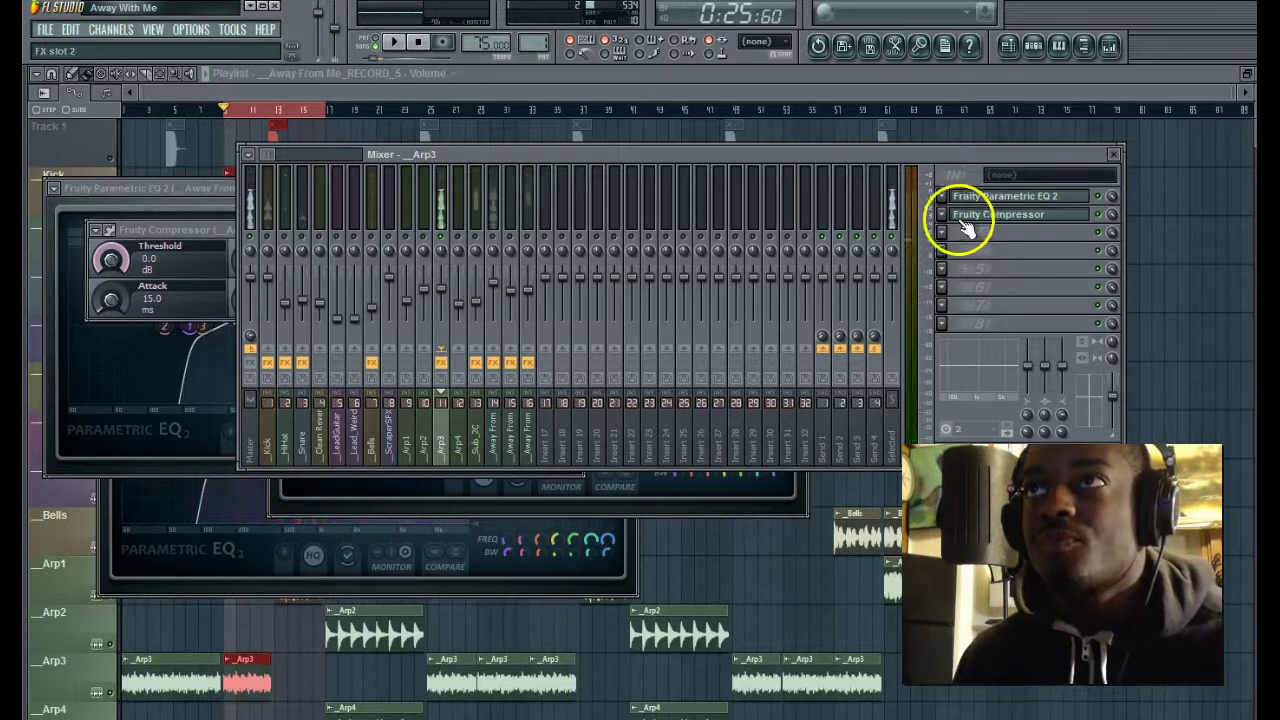
left_click(973, 214)
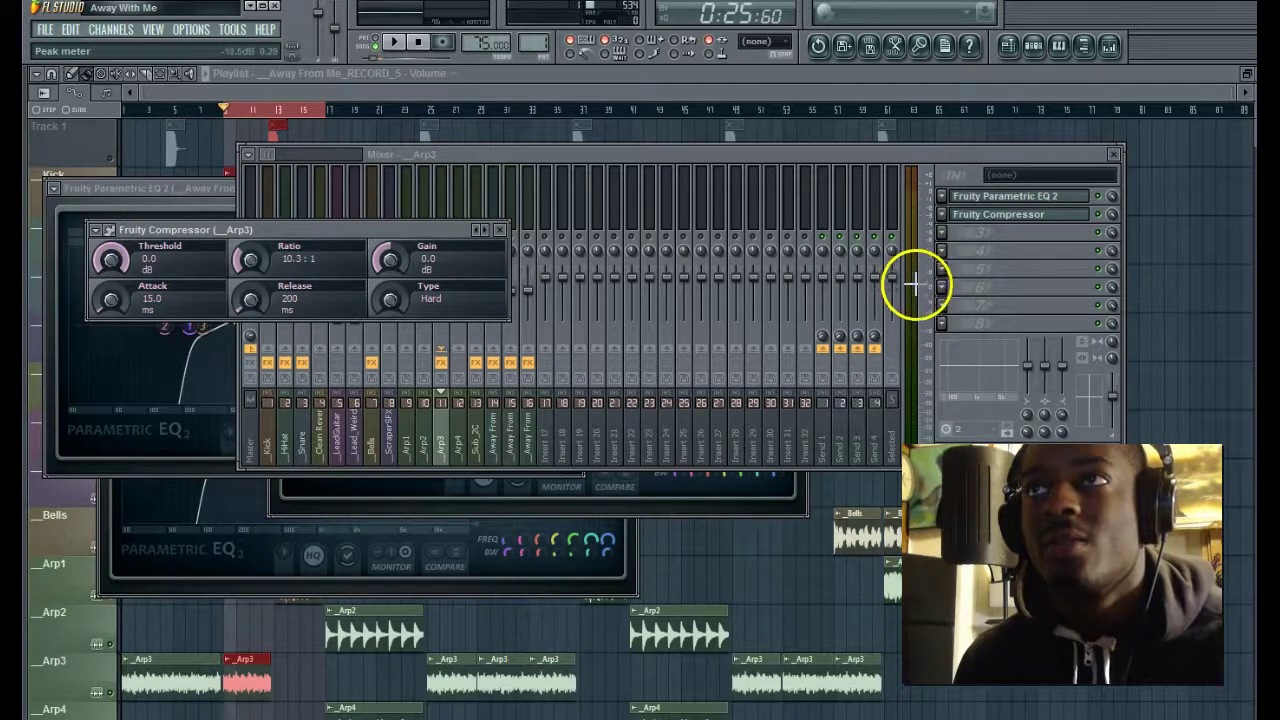
left_click(1107, 238)
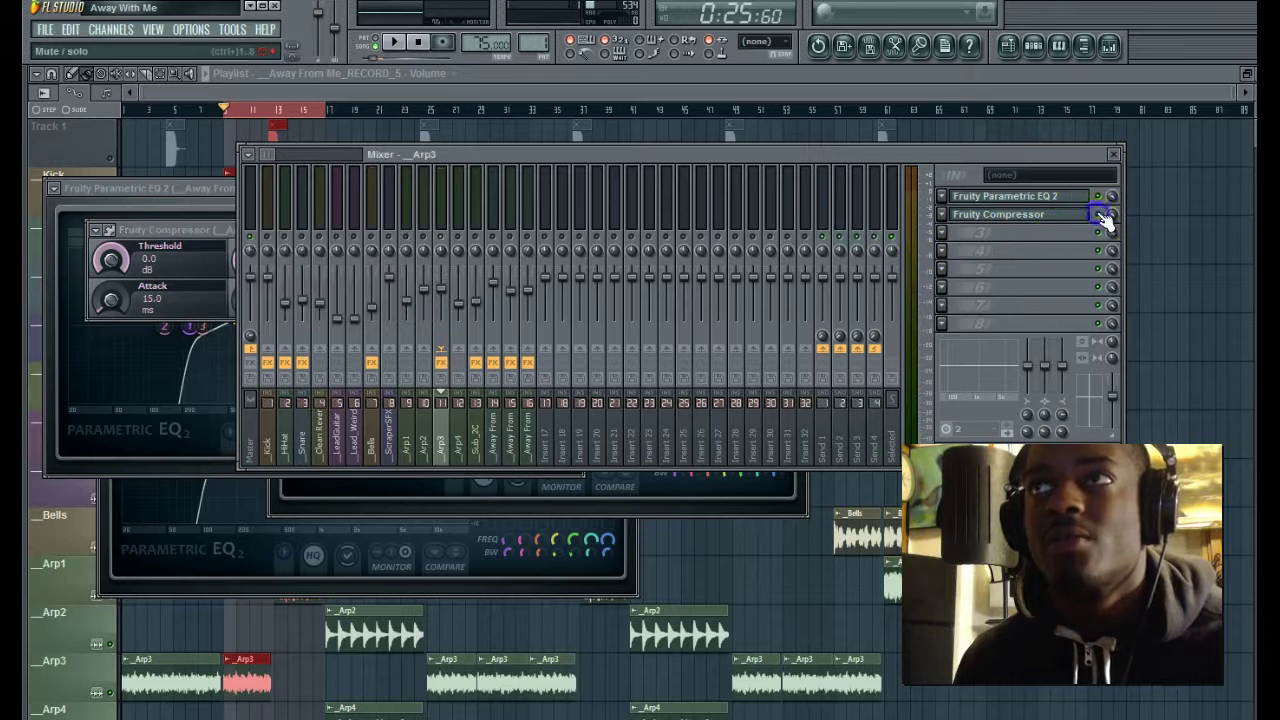
key("space")
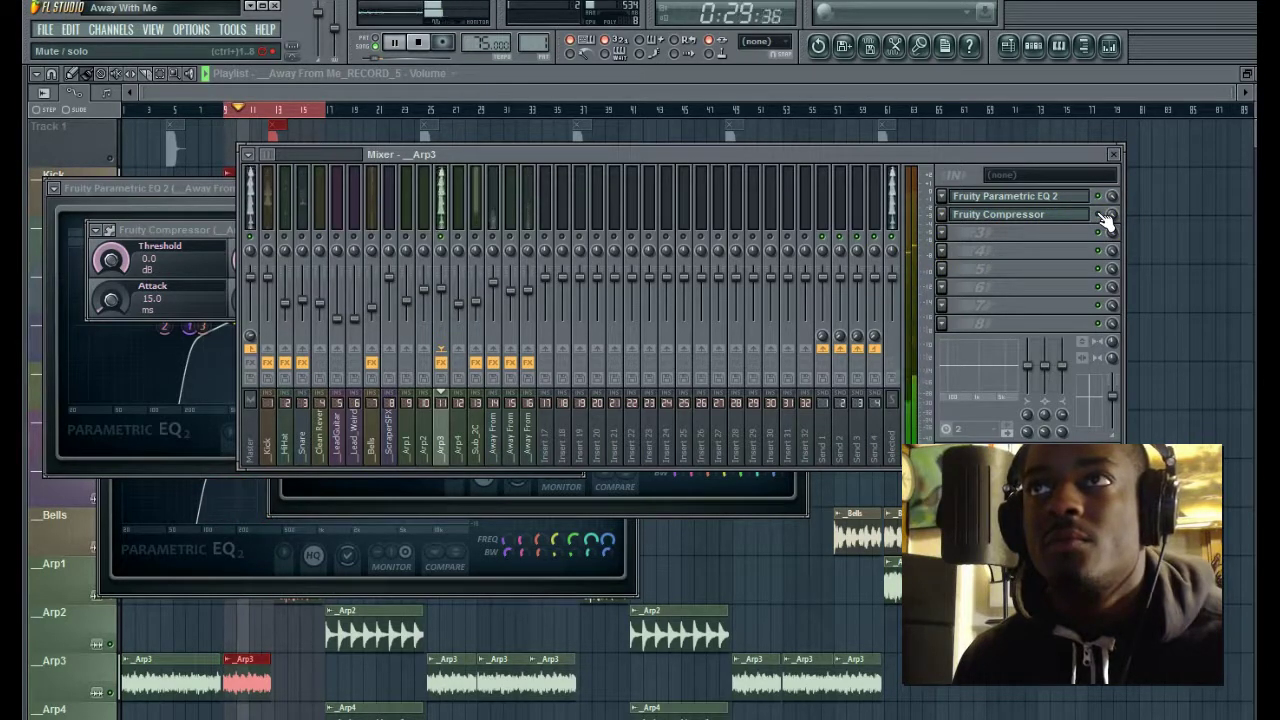
key("space")
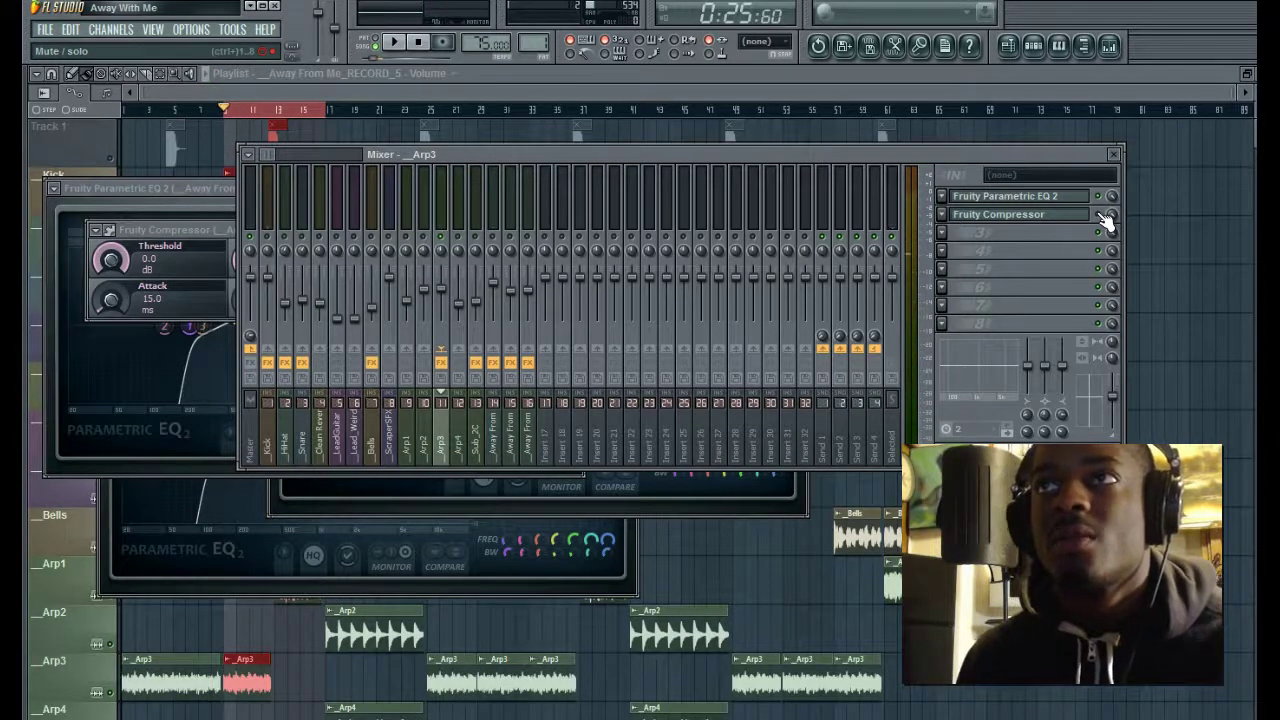
key("space")
left_click(458, 447)
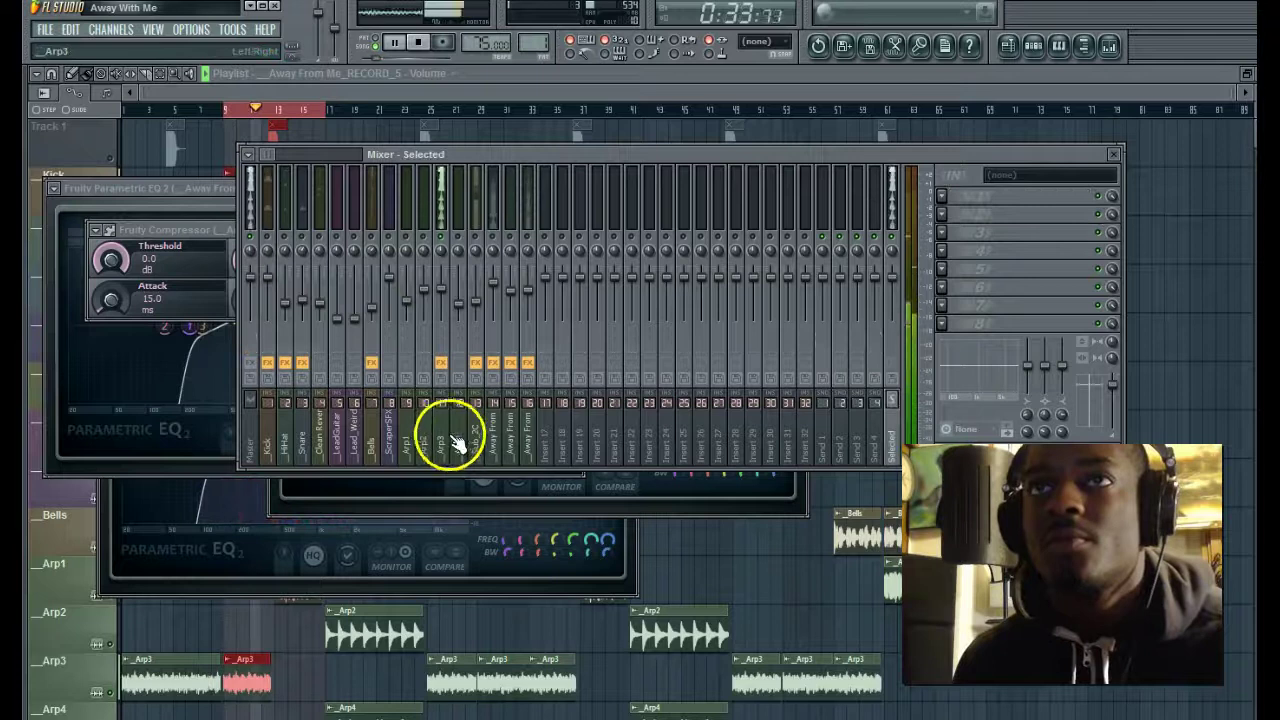
left_click(443, 437)
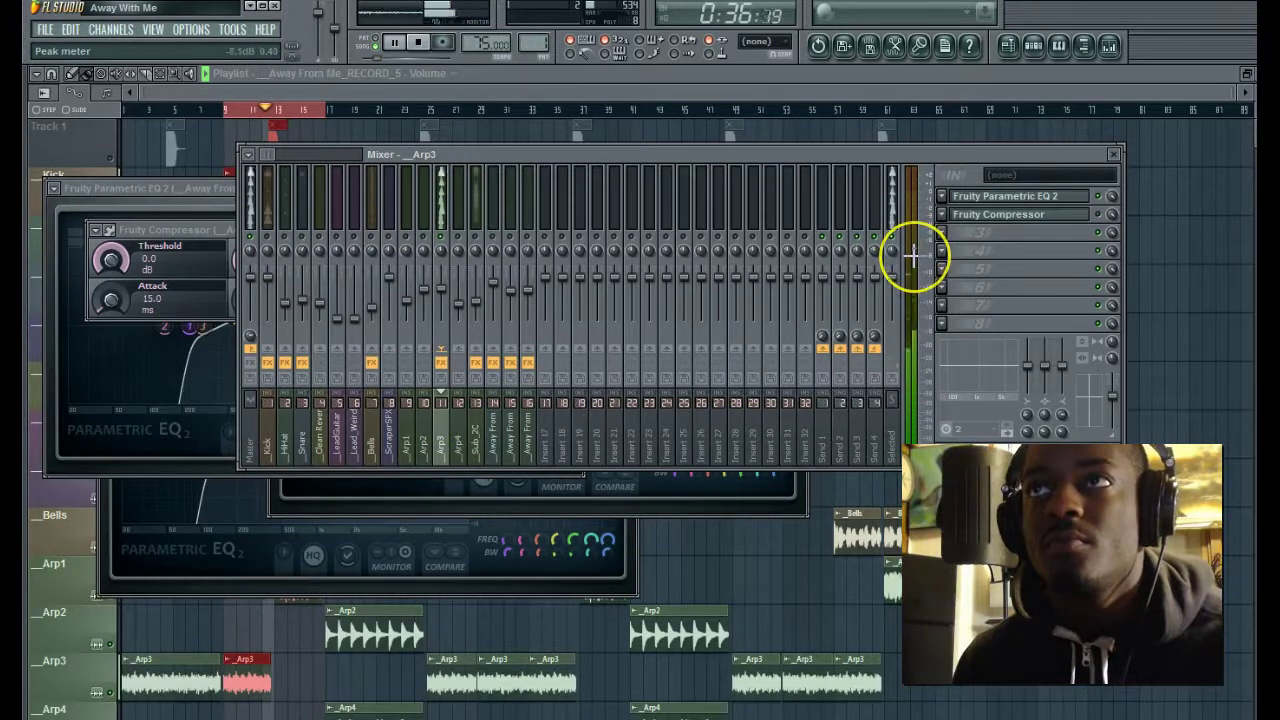
key("space")
- Re-enable Arp3's Fruity Compressor and reposition its settings window beside the output level meter while the loop plays
left_click(1100, 214)
left_click(1036, 216)
key("space")
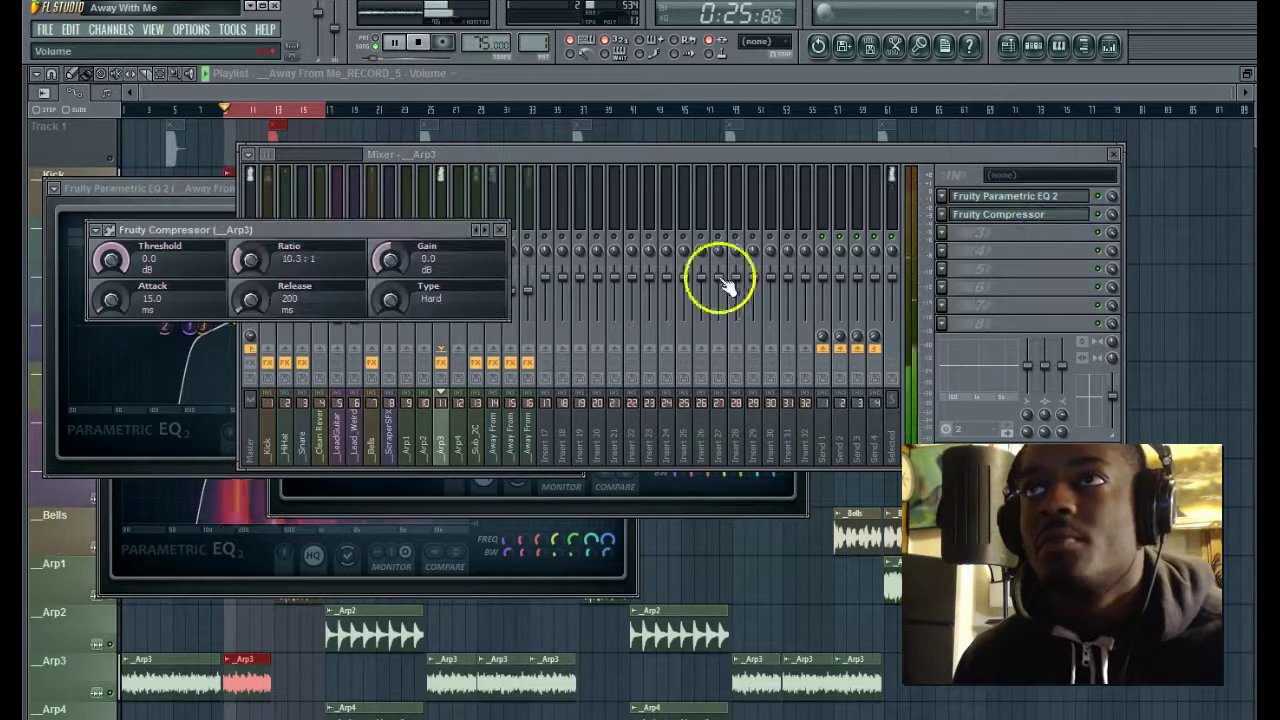
left_click_drag(346, 231, 776, 160)
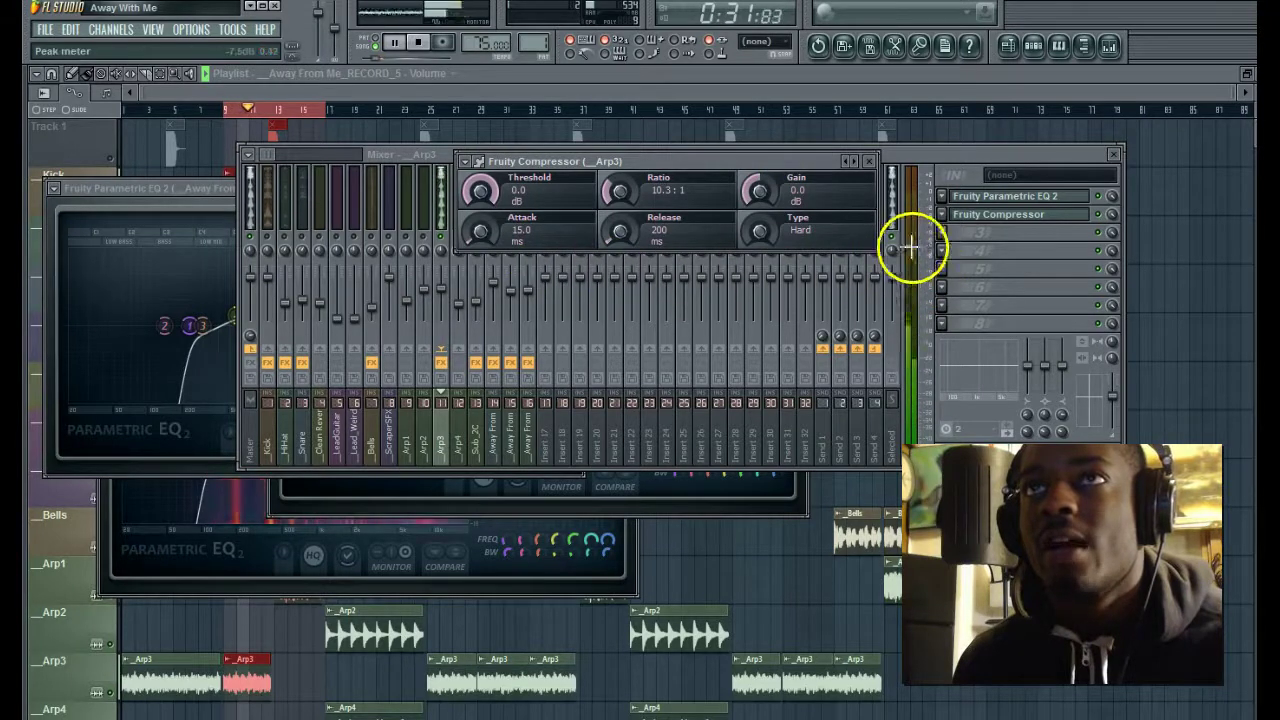
- Set the Arp3 compressor's threshold to -16.4 dB by ear over the playing loop, then stop playback
left_click_drag(484, 198, 484, 220)
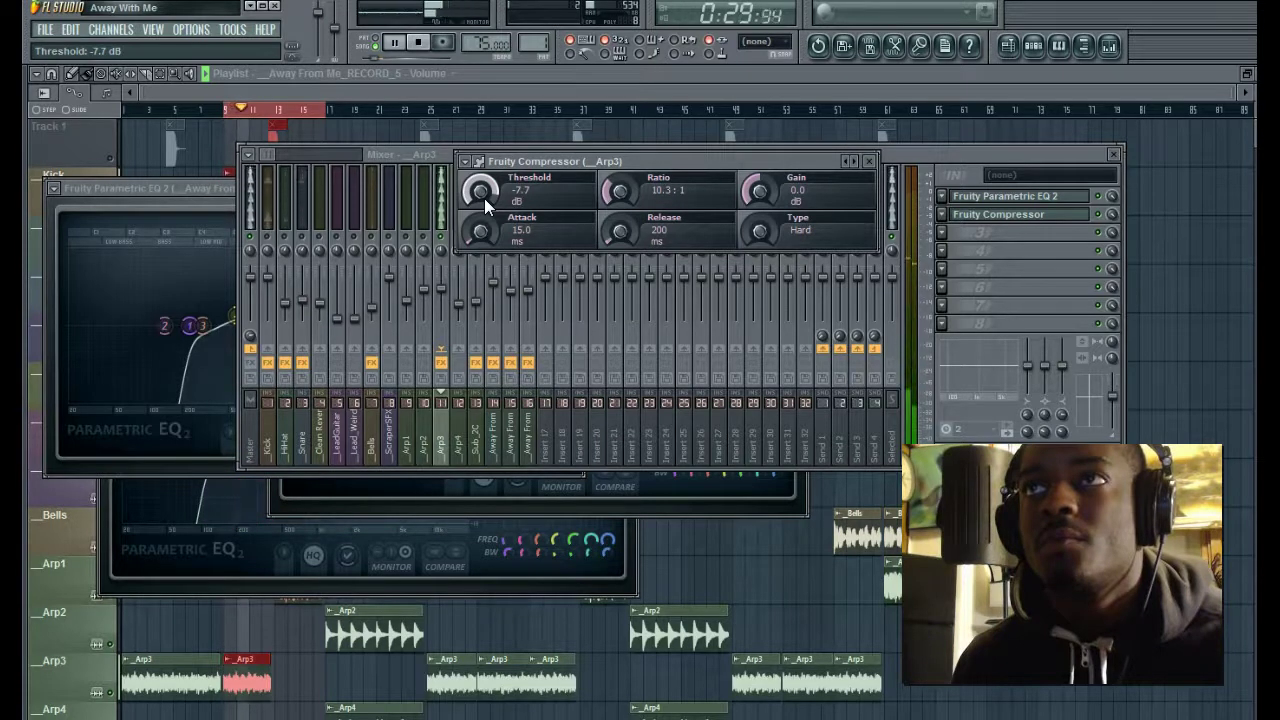
left_click_drag(484, 198, 485, 224)
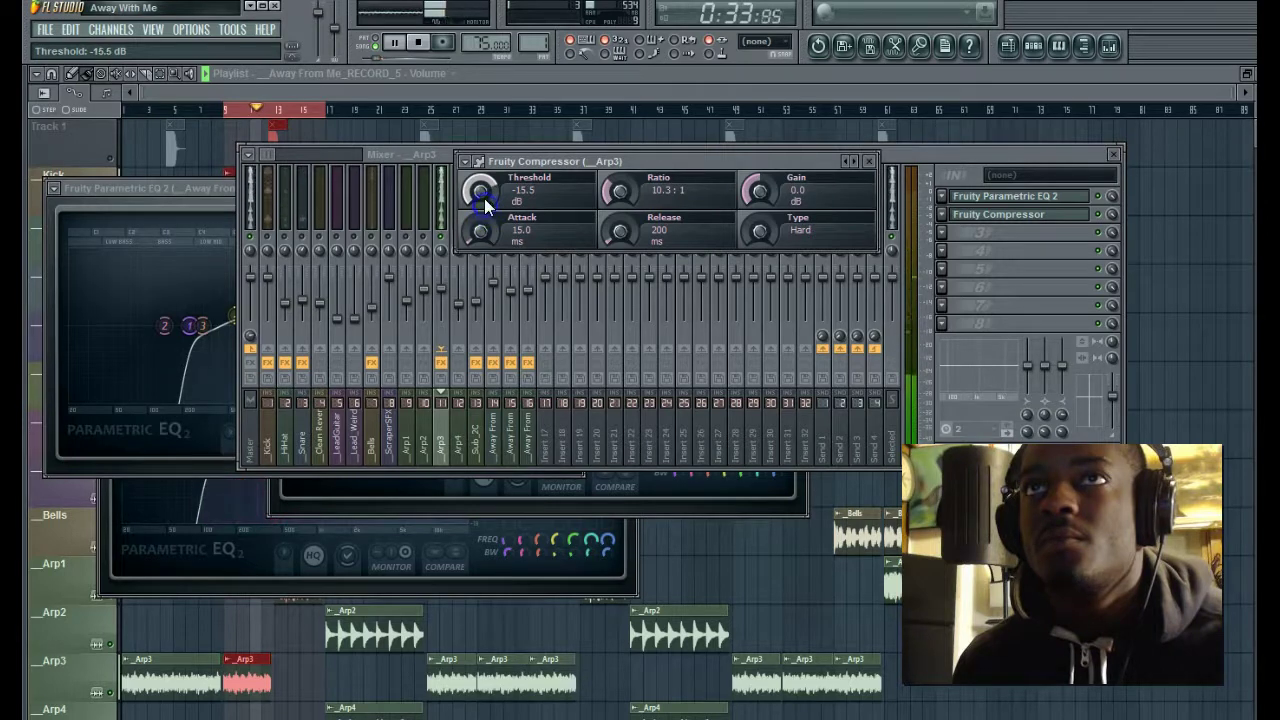
left_click_drag(484, 204, 484, 201)
key("space")
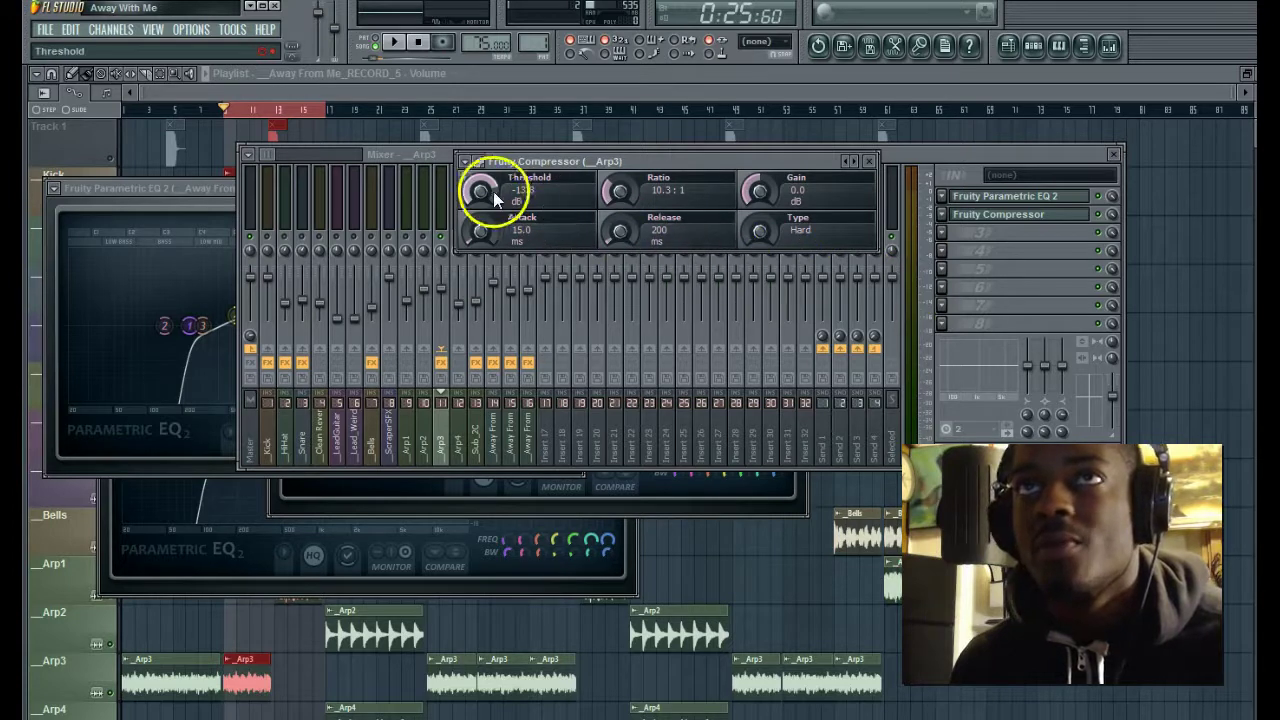
key("space")
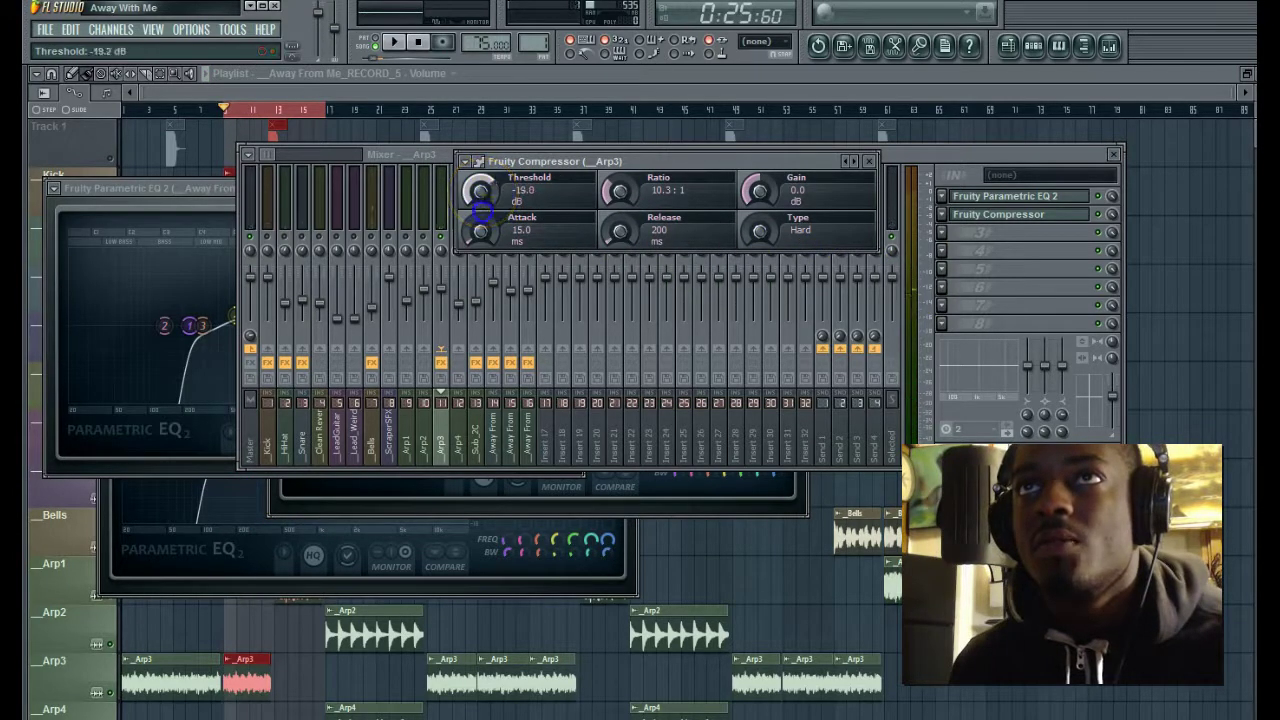
key("space")
left_click_drag(481, 228, 482, 194)
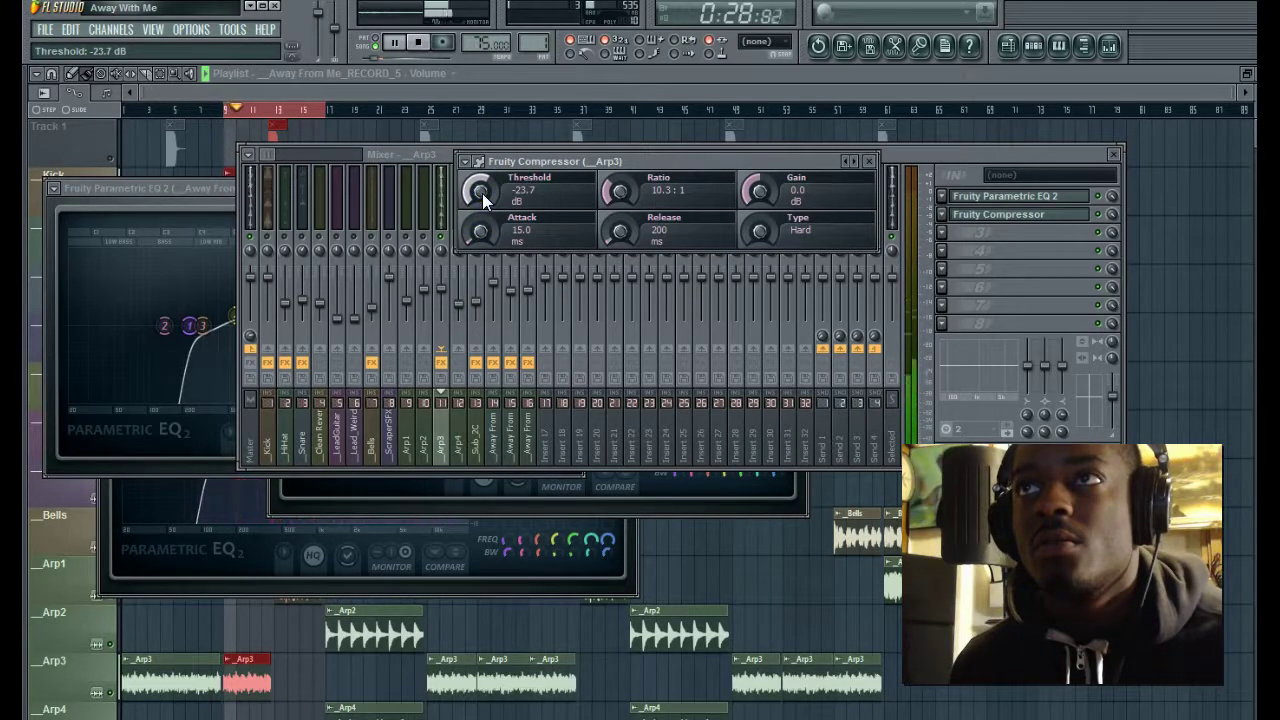
right_click(482, 193)
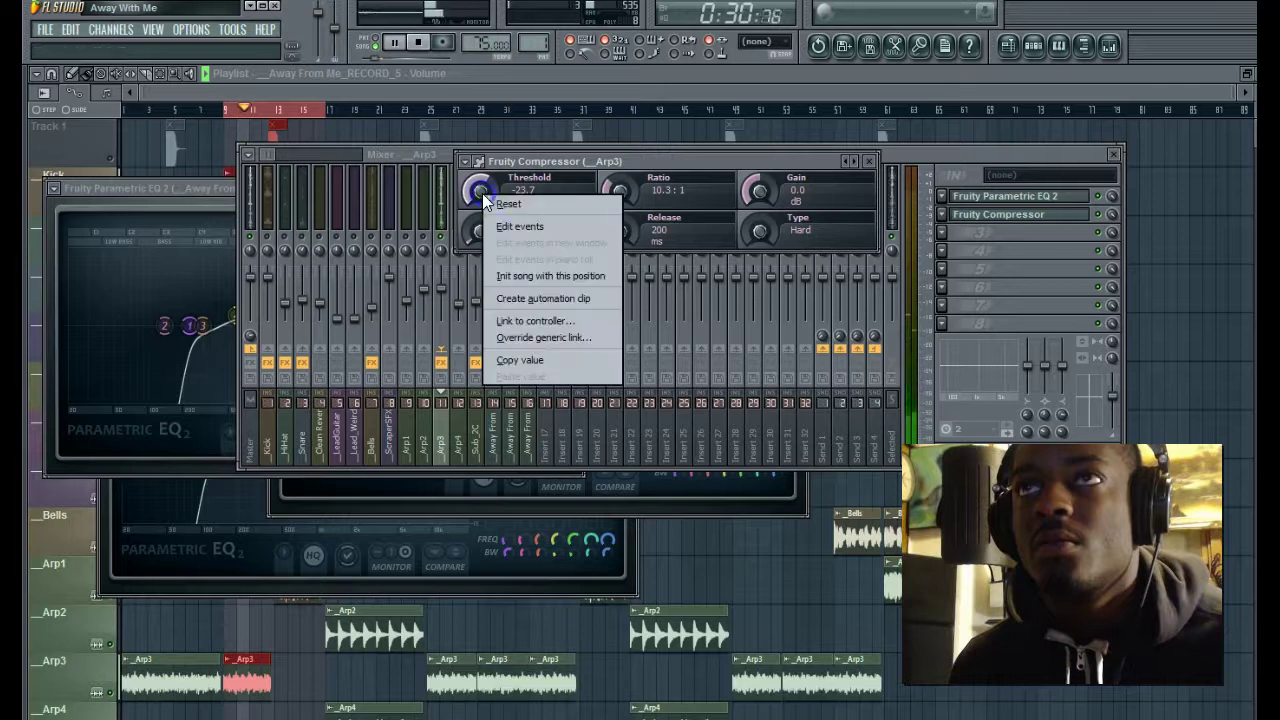
mouse_move(480, 193)
left_mouse_down()
mouse_move(479, 165)
mouse_move(480, 190)
left_mouse_up()
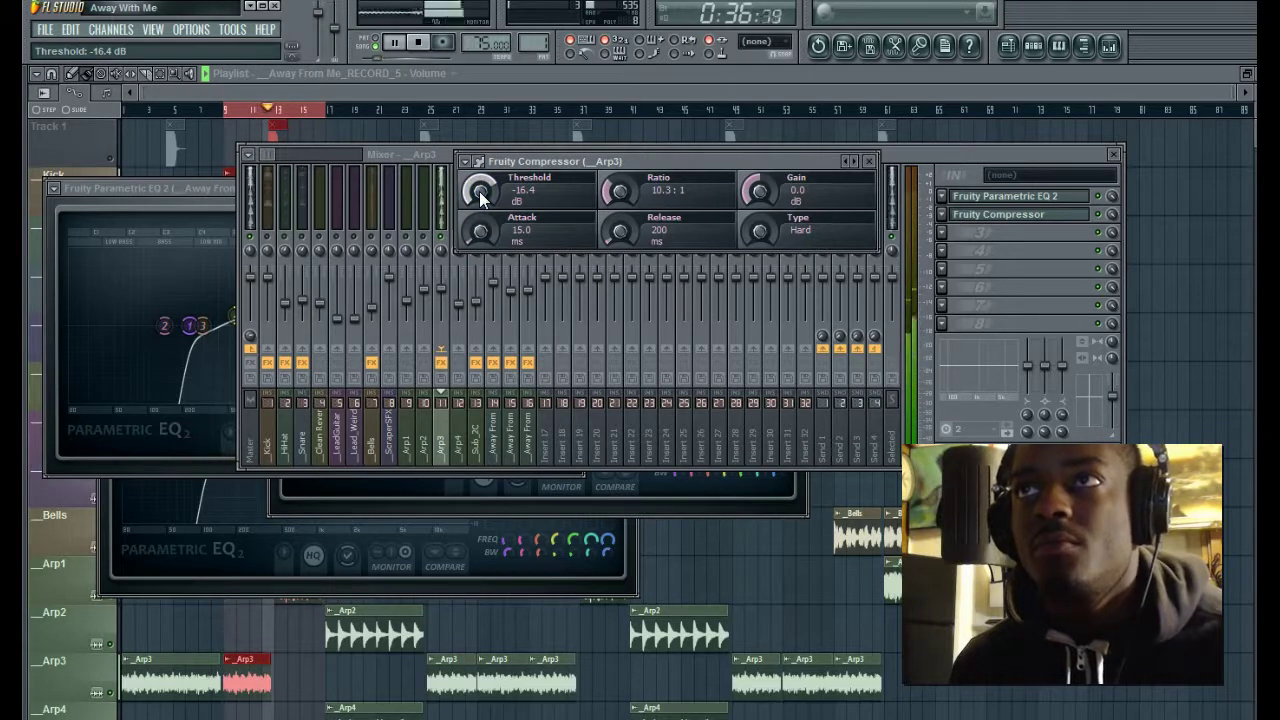
key("space")
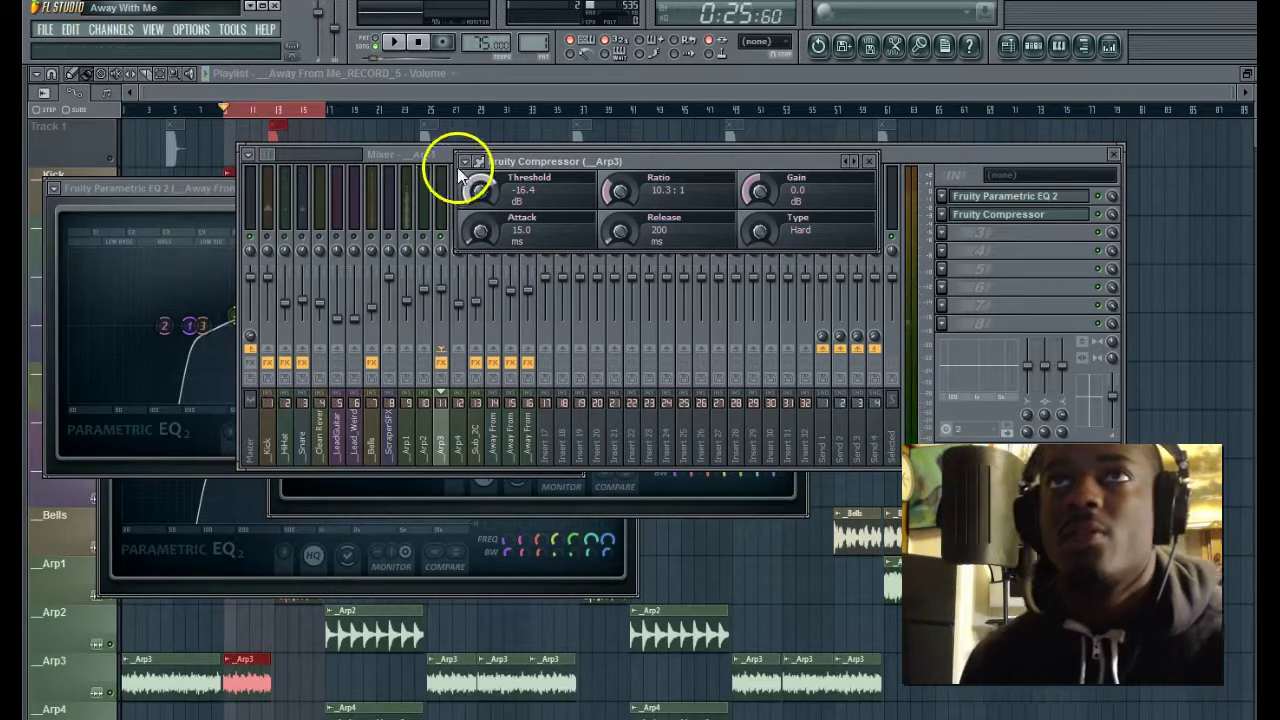
- Bring the mixer to the front, unsolo the Arp3 channel and audition the full loop
left_click(450, 156)
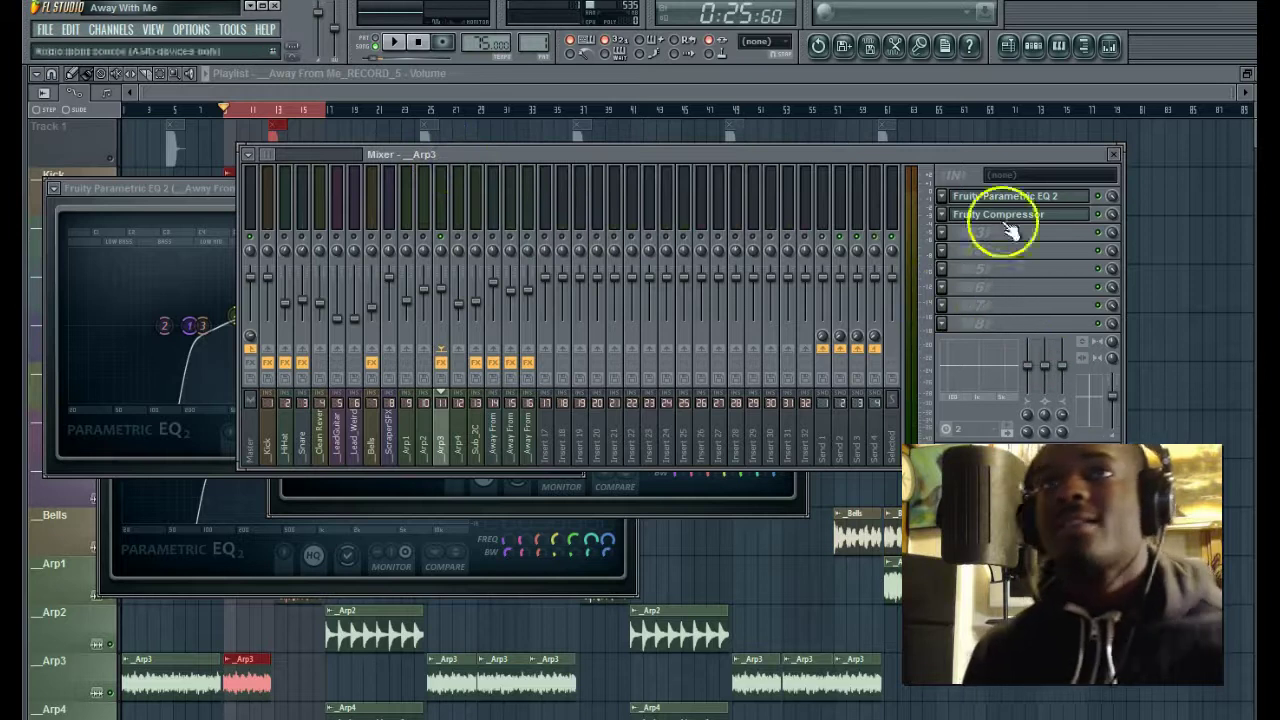
left_click(440, 238)
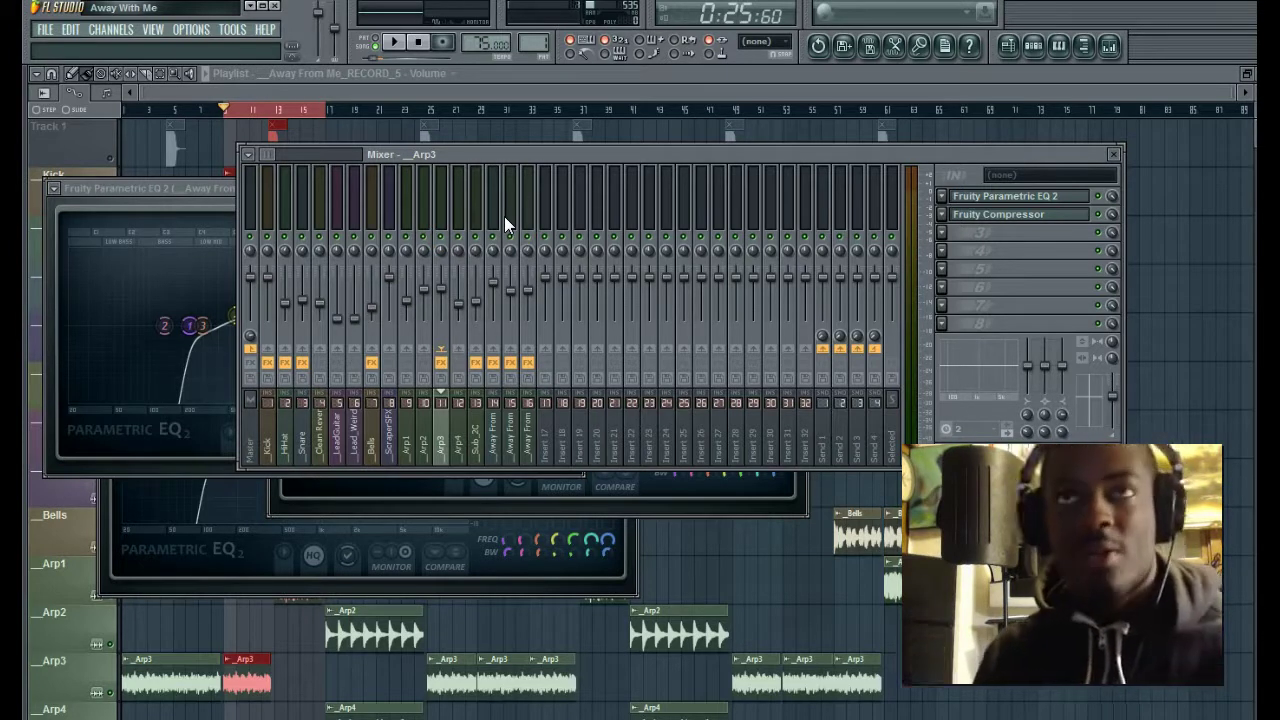
key("space")
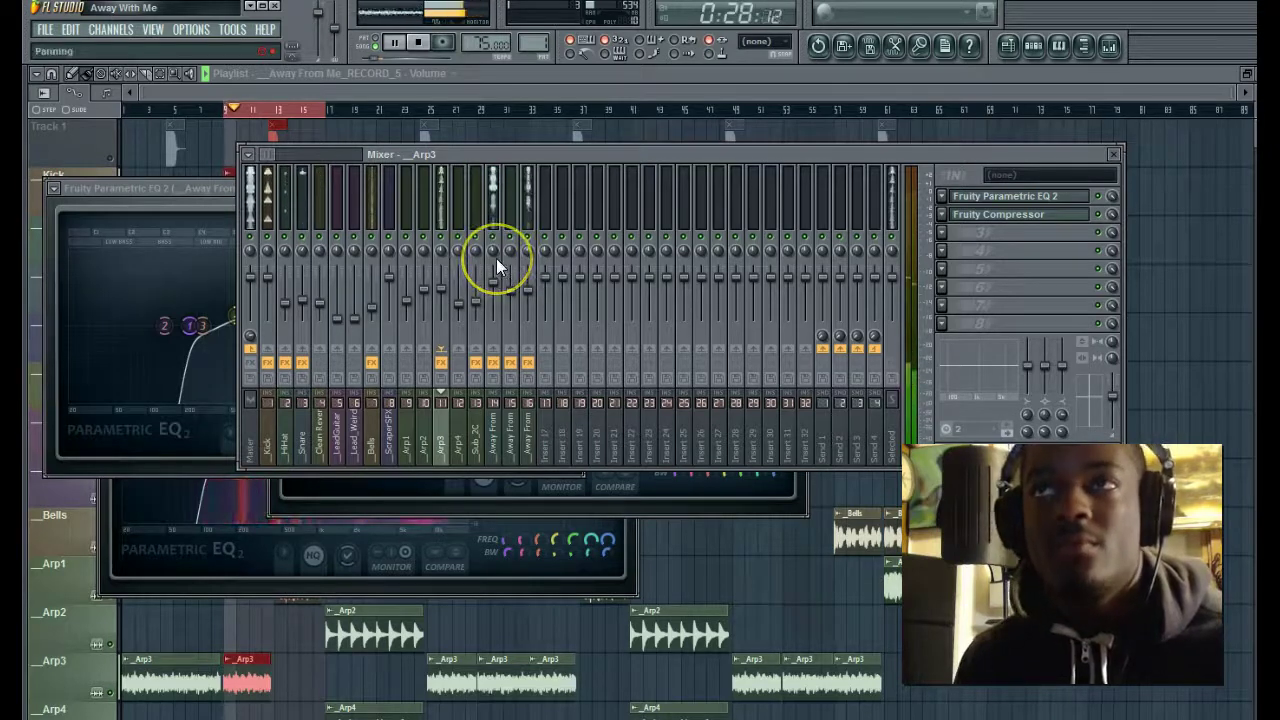
key("space")
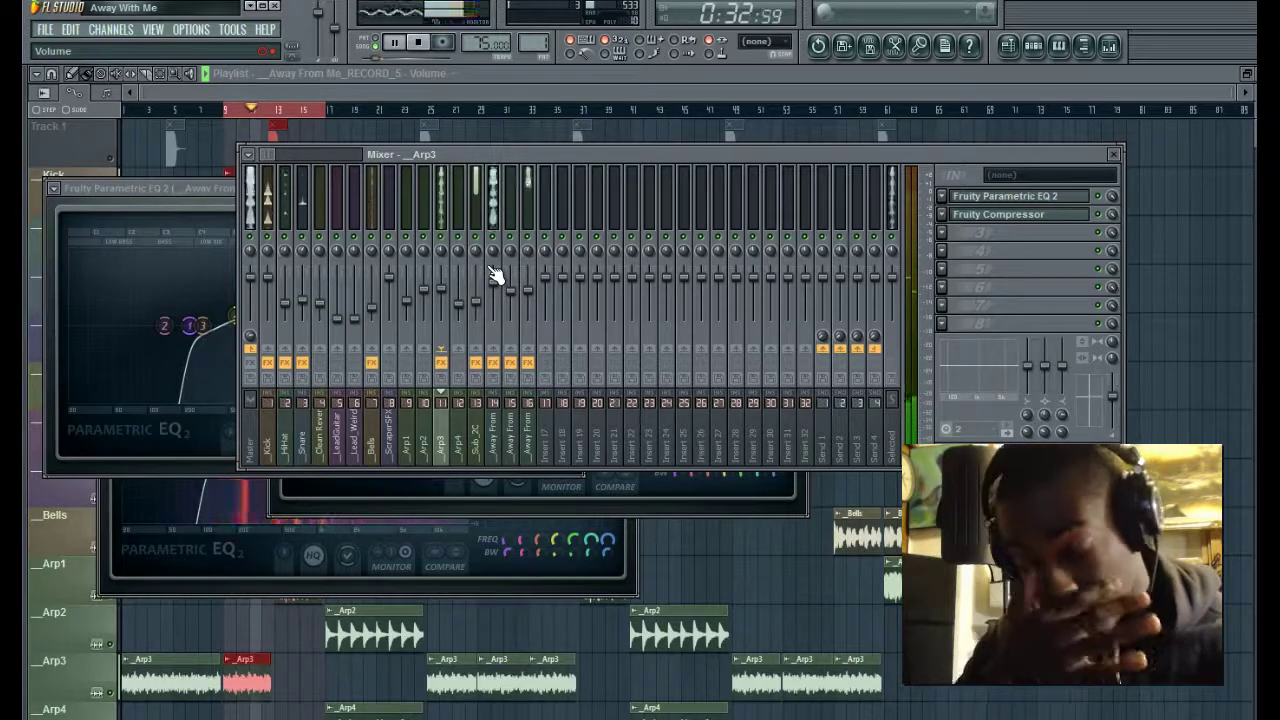
key("space")
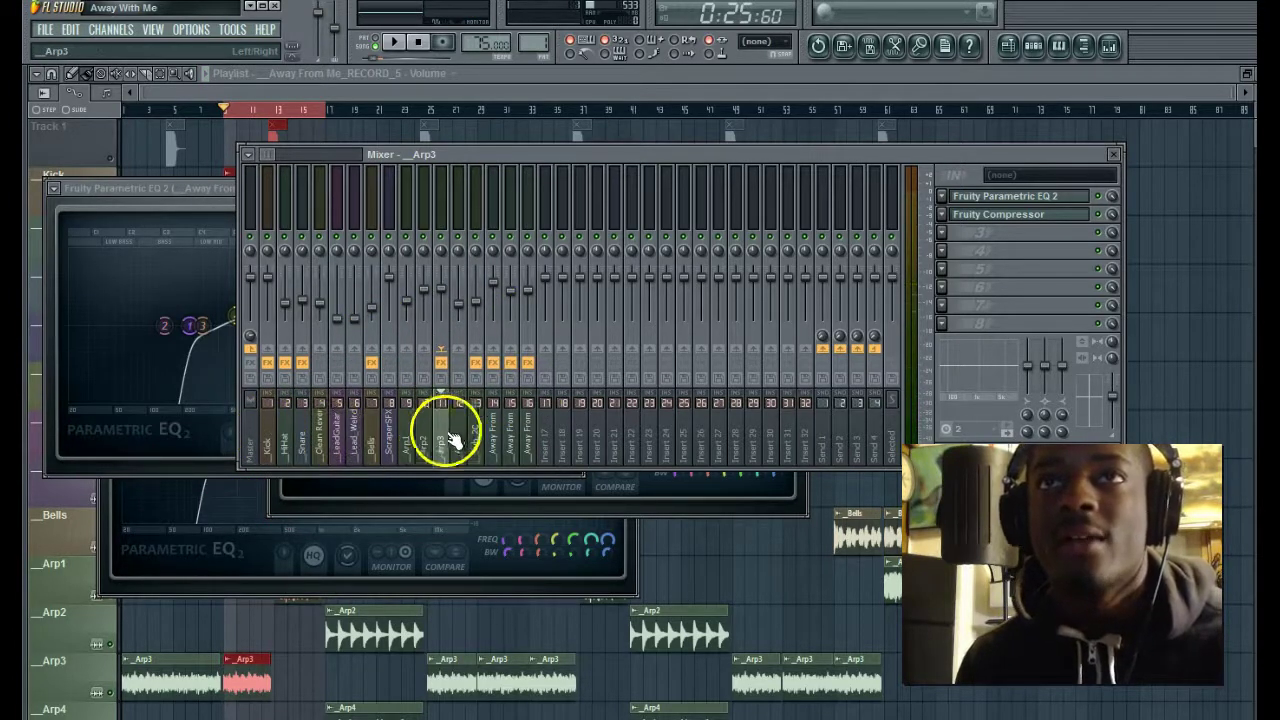
- During playback, load Fruity Reeverb 2 in the HiHat channel's second effect slot and raise its wet level
key("space")
left_click(287, 434)
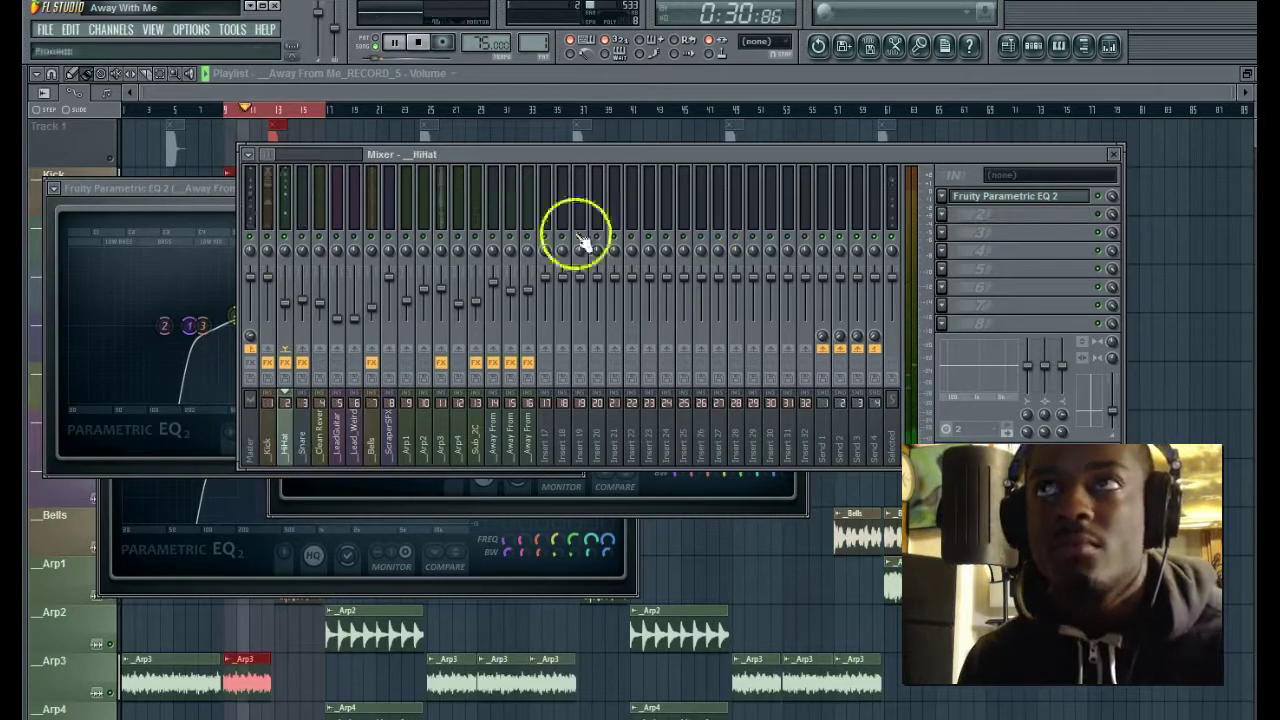
left_click(941, 214)
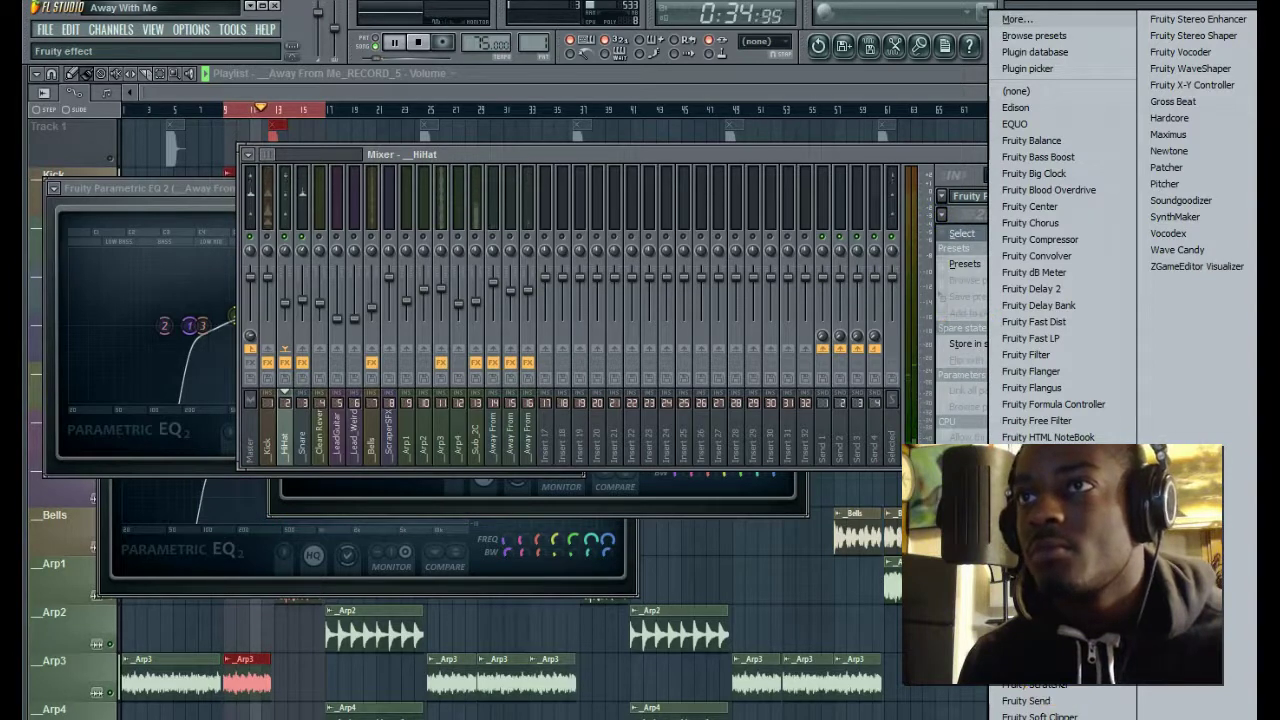
left_click(1035, 668)
left_click_drag(462, 296, 455, 283)
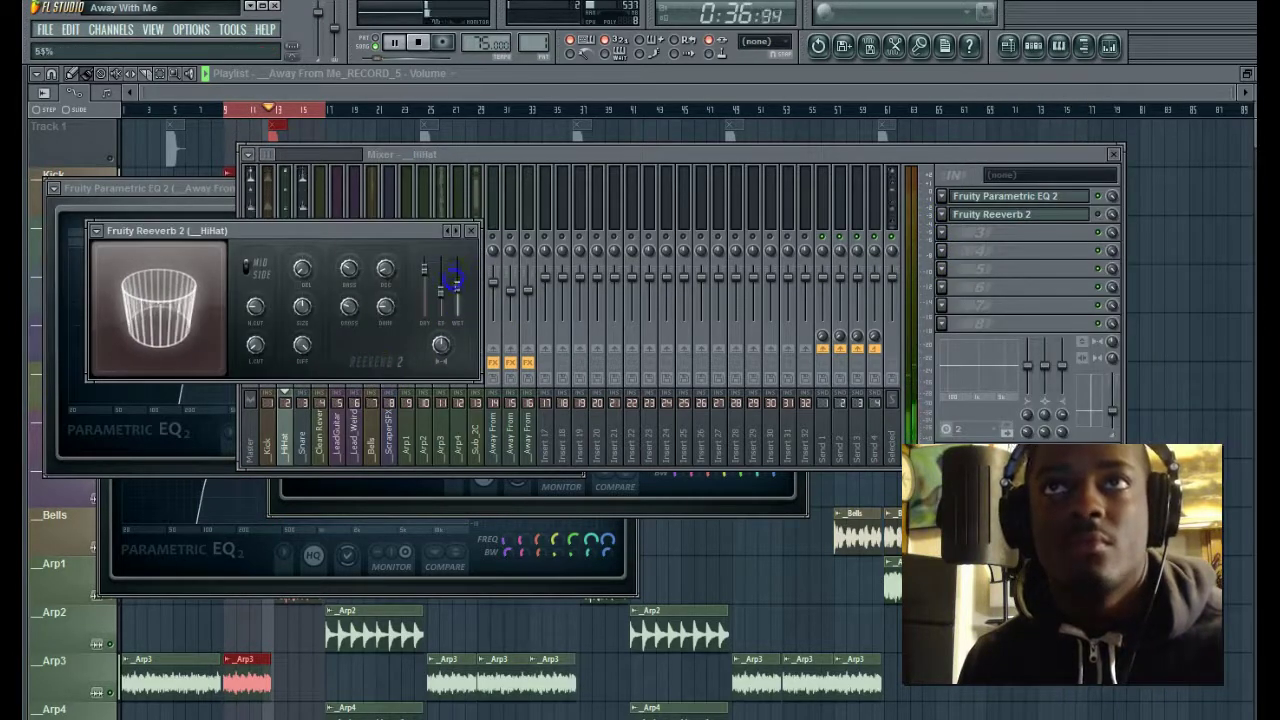
- Set the HiHat reverb's crossover to about 1080 Hz and toggle the effect to compare the sound
left_click_drag(356, 312, 352, 309)
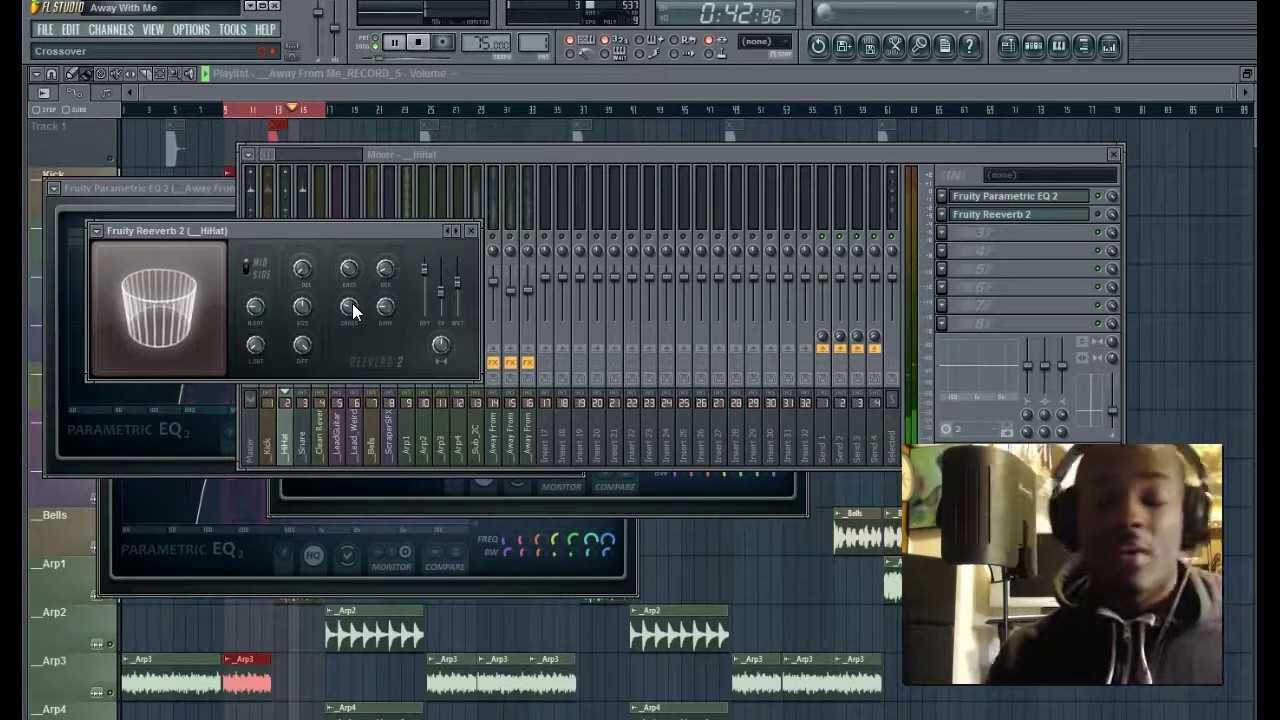
left_click_drag(351, 307, 344, 265)
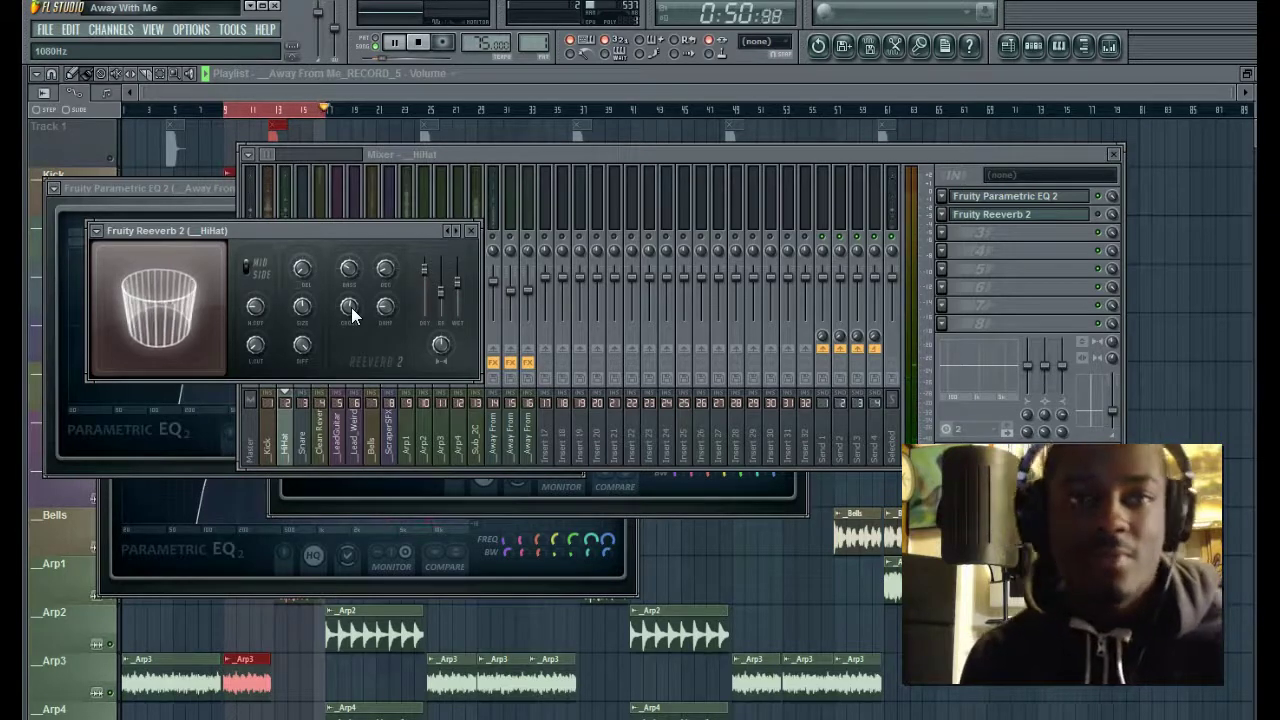
left_click_drag(351, 307, 351, 311)
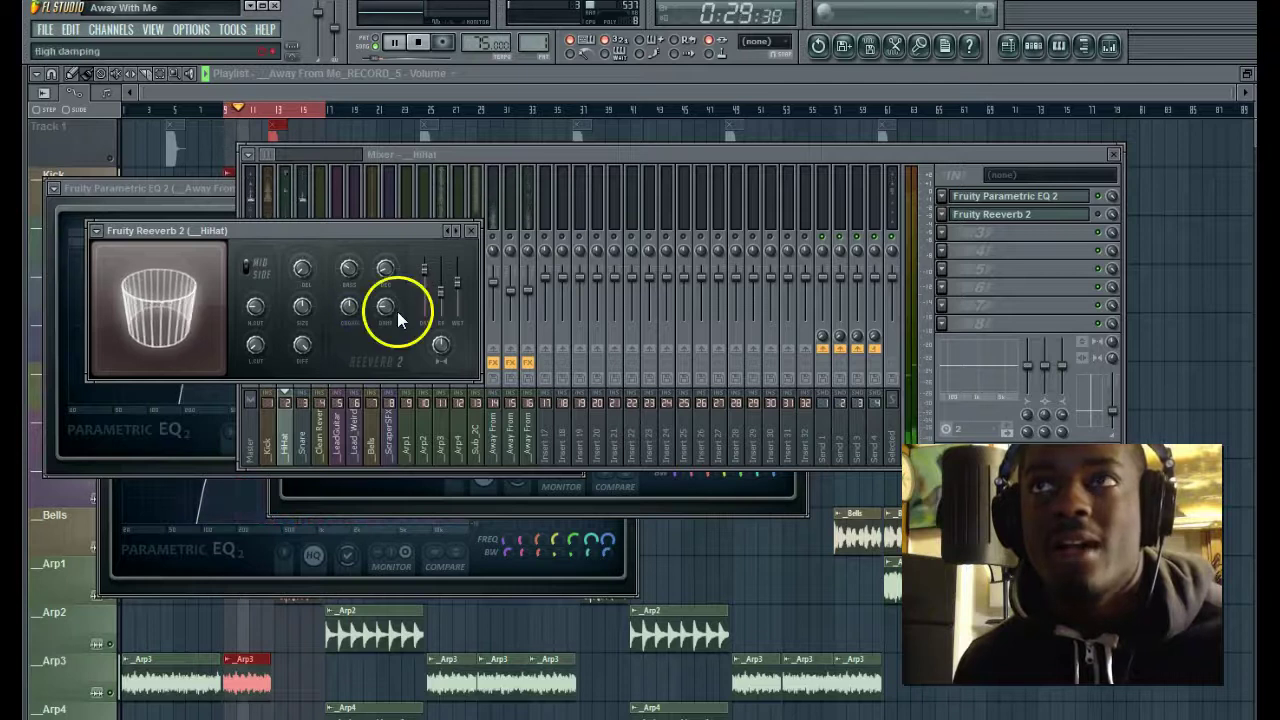
left_click(1097, 213)
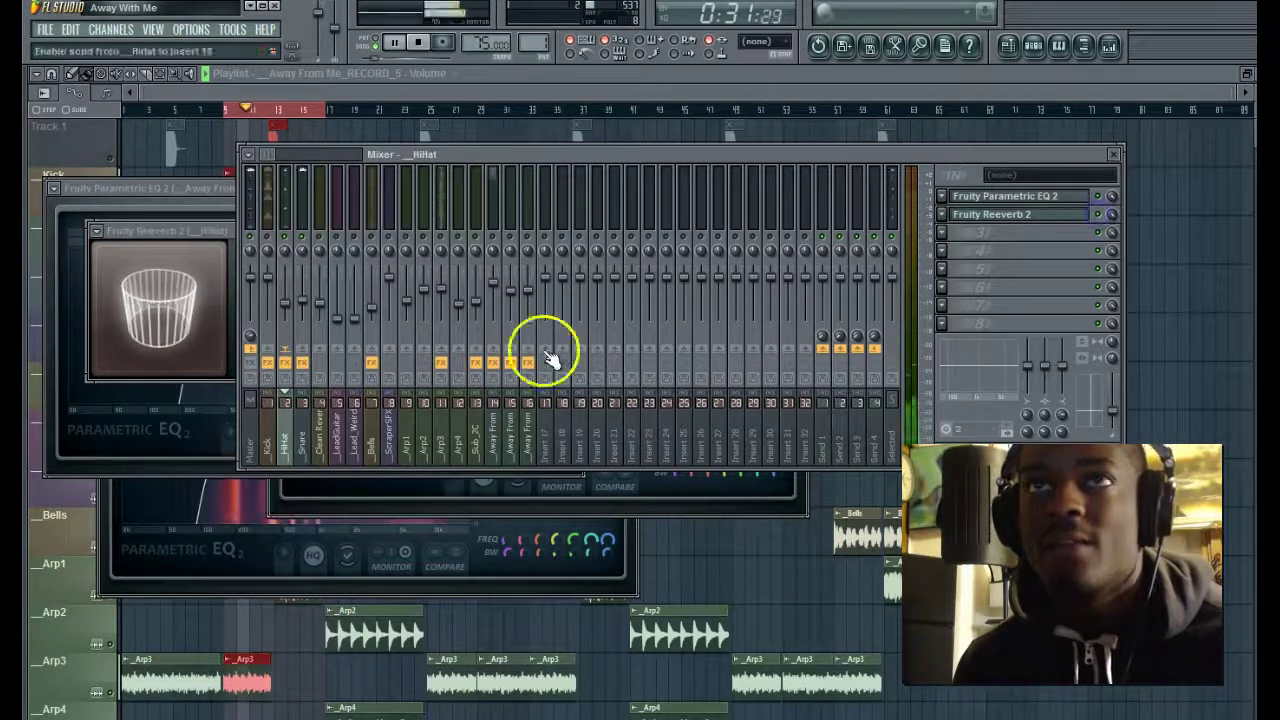
left_click(217, 229)
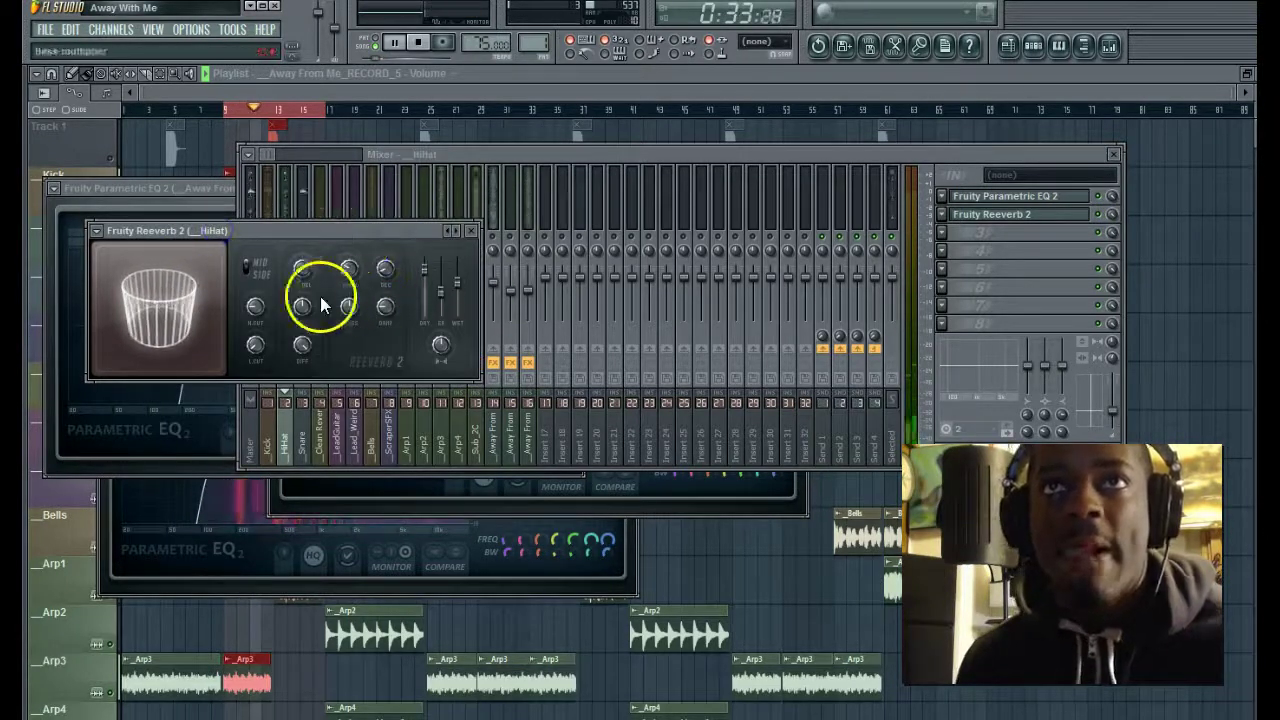
- Adjust the HiHat reverb's bass multiplier and decay, and tune its cut filters, with low cut at about 2835 Hz
left_click_drag(347, 280, 332, 333)
left_click_drag(387, 269, 387, 271)
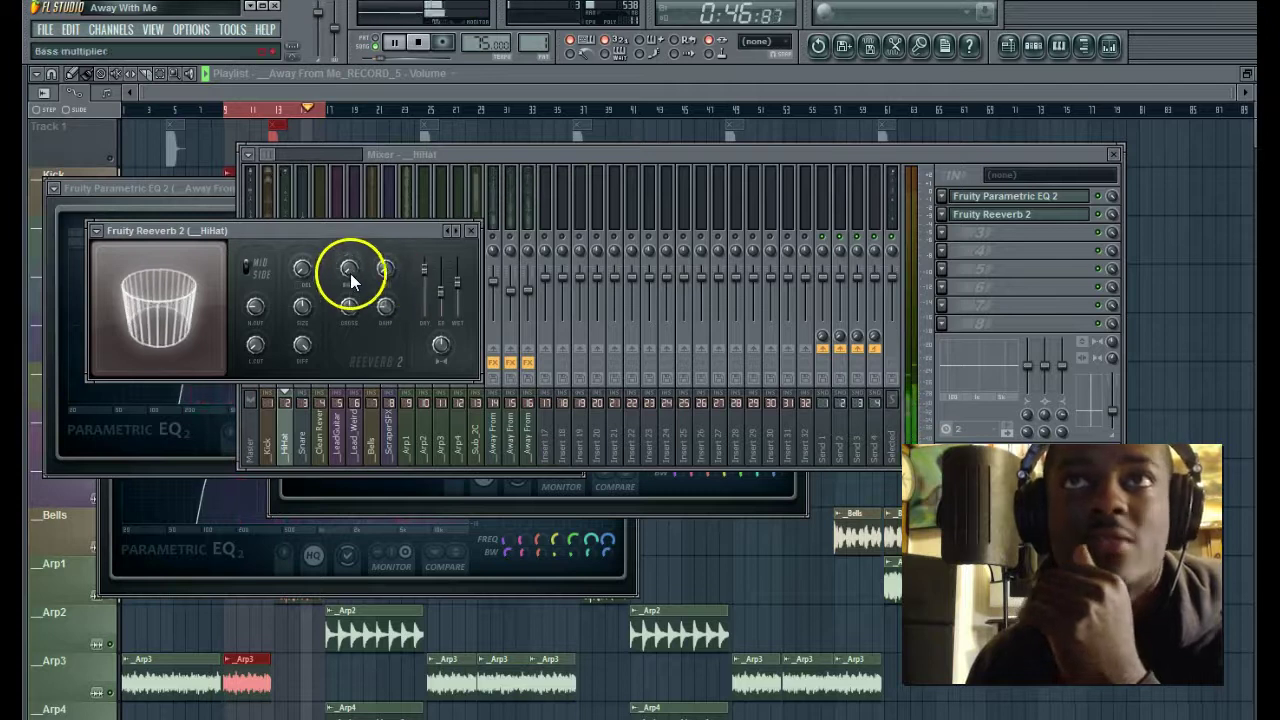
left_click_drag(351, 267, 351, 280)
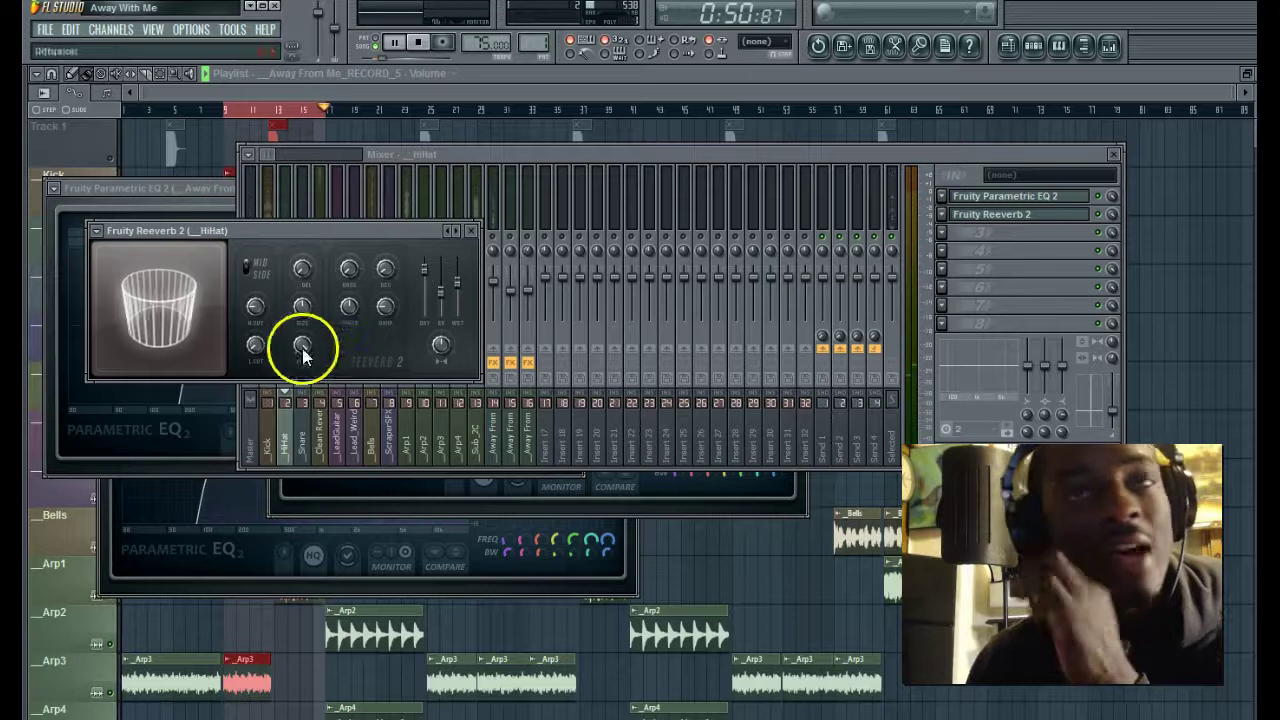
left_click_drag(254, 351, 254, 348)
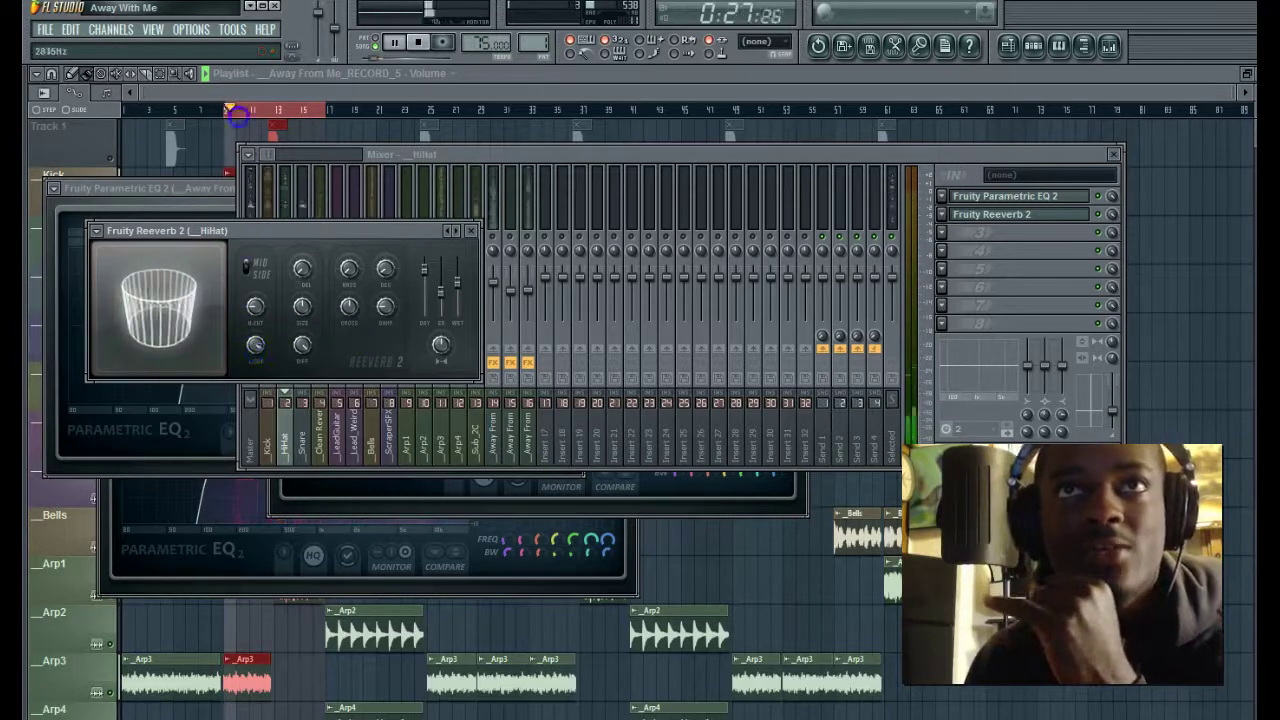
left_click_drag(254, 310, 300, 145)
- Toggle the Snare channel alongside the soloed HiHat and compare the HiHat with and without its reverb
left_click(414, 171)
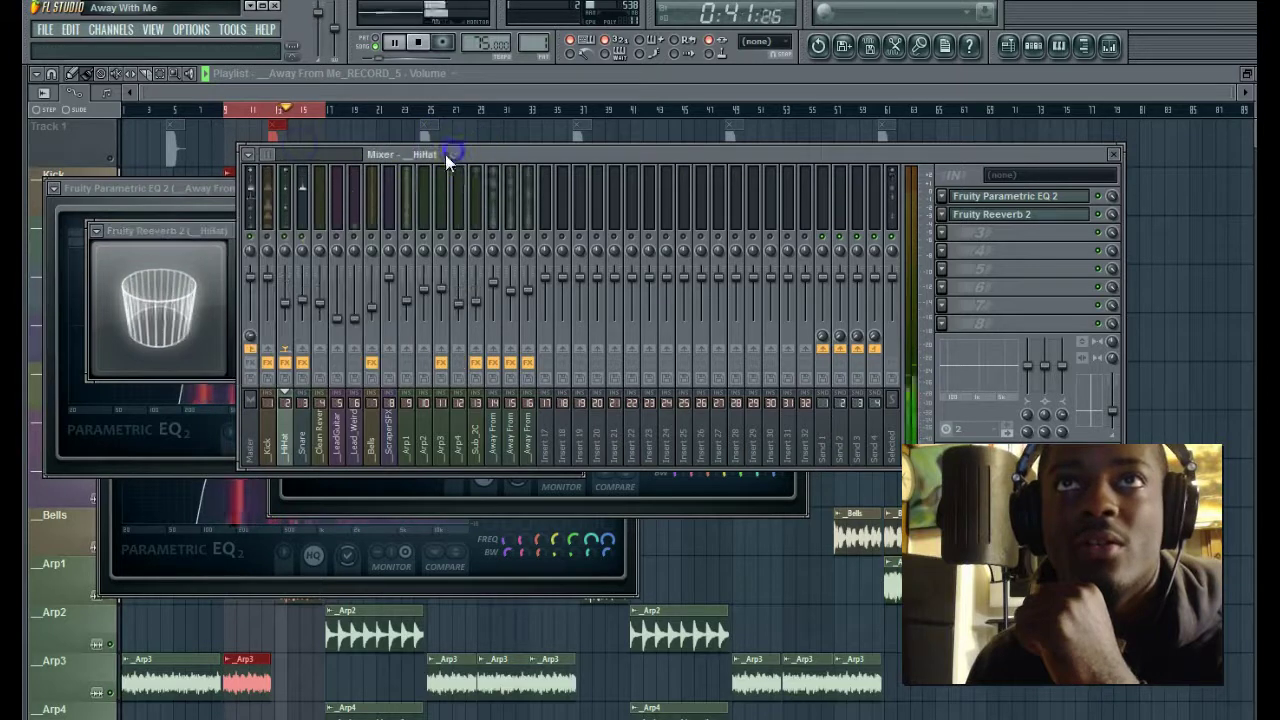
left_click(306, 235)
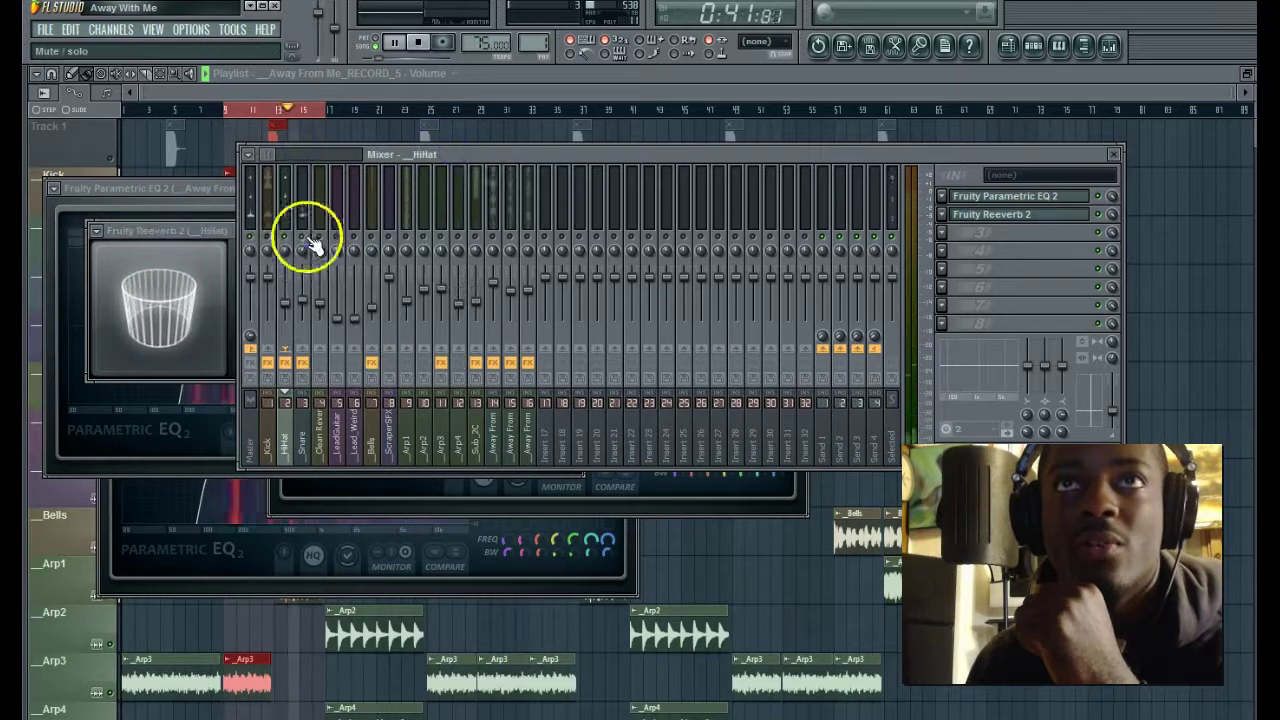
left_click(223, 234)
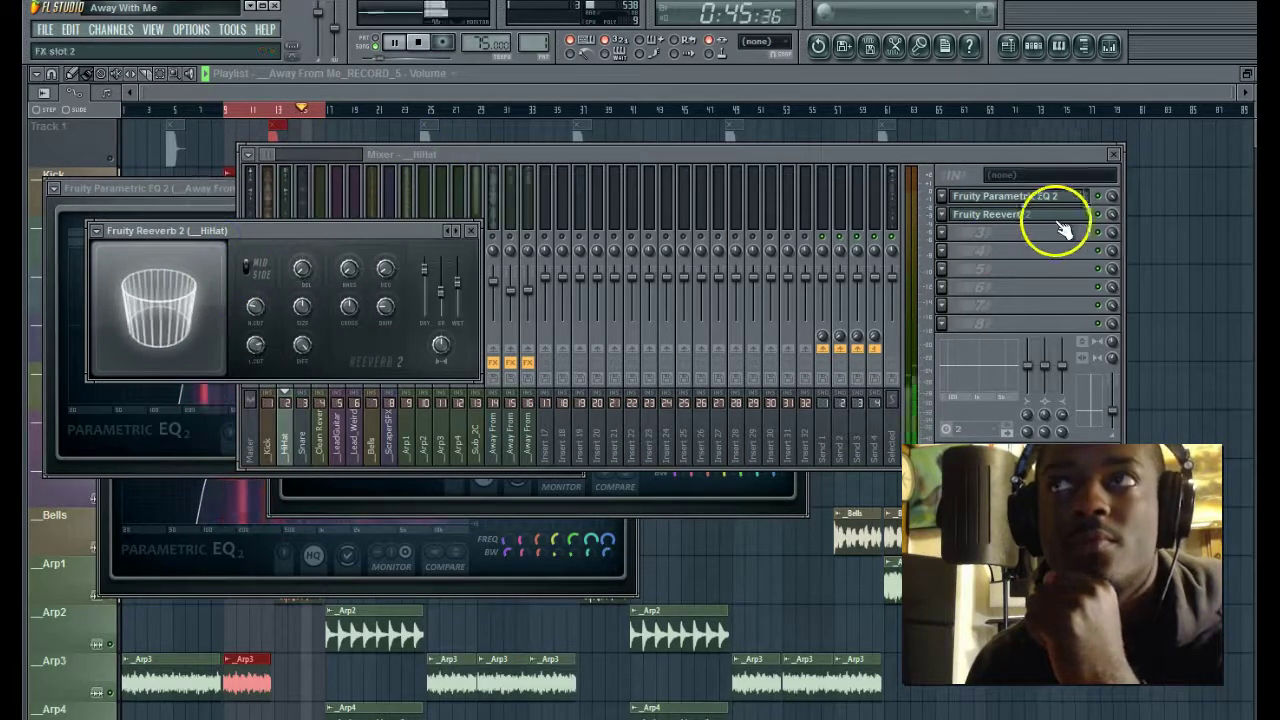
left_click(1100, 214)
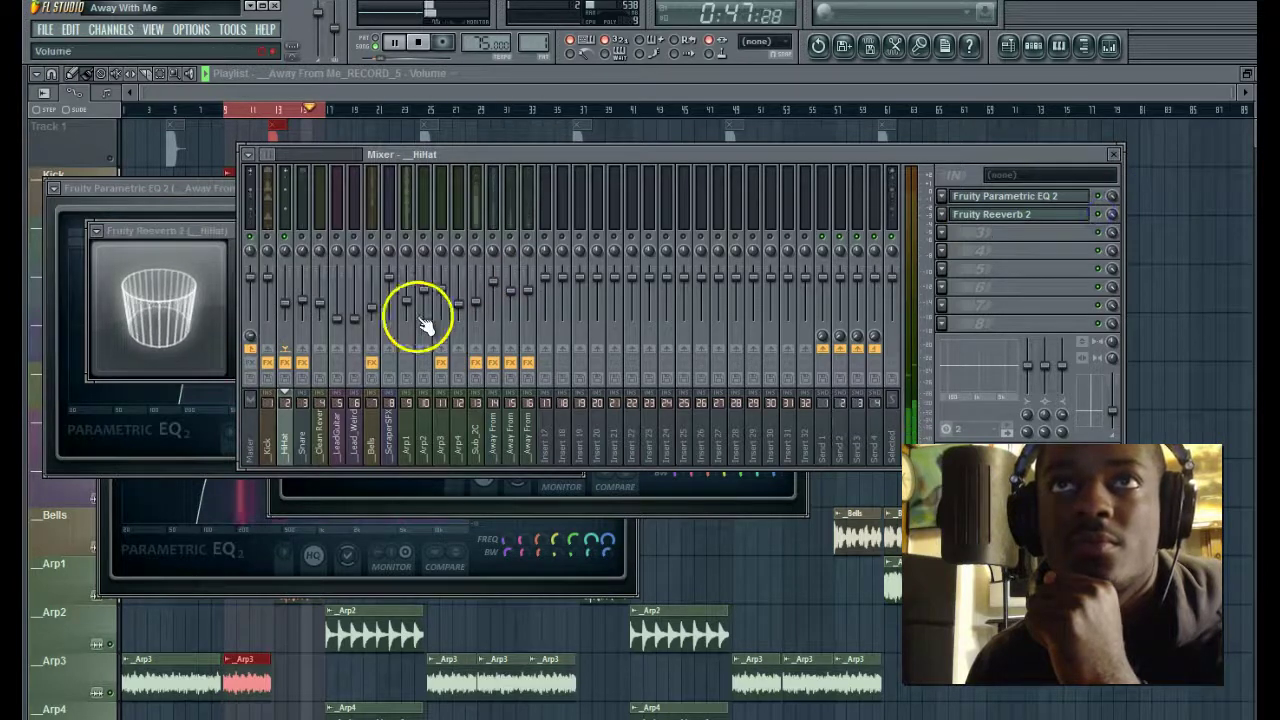
- Adjust the mix level of the HiHat channel's Fruity Reeverb 2 and unsolo the channel
left_click(219, 226)
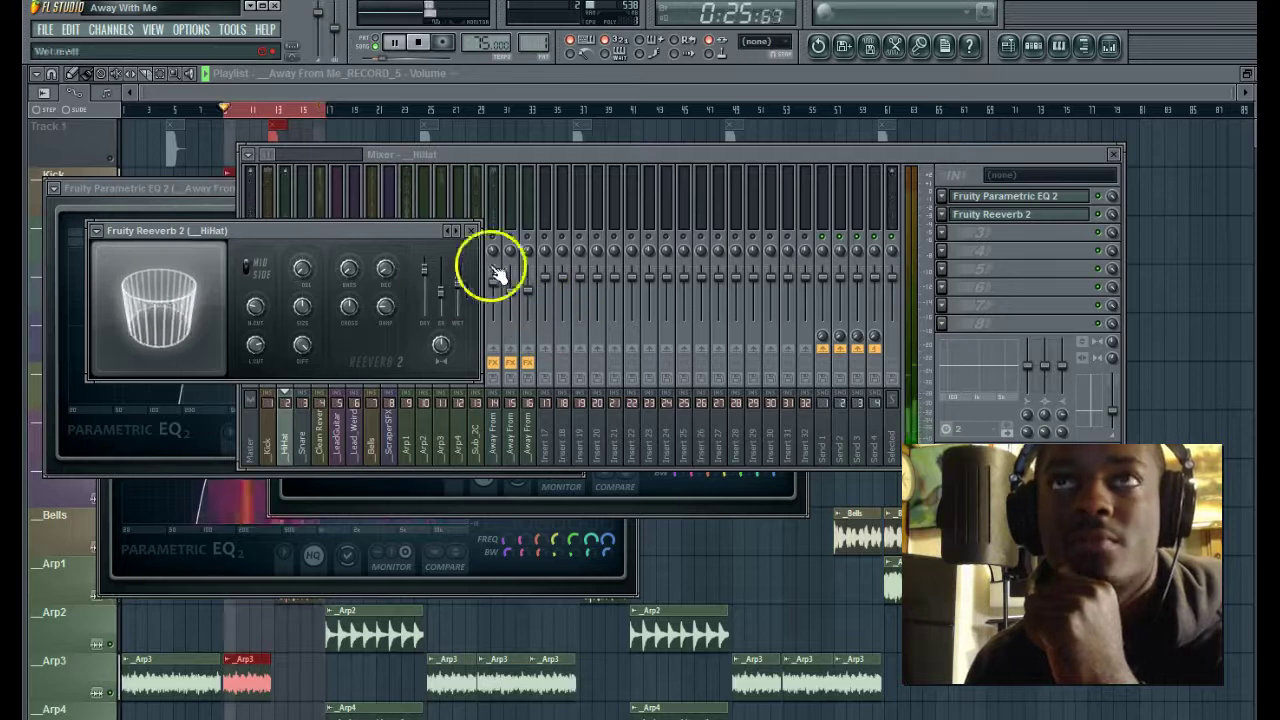
left_click(571, 150)
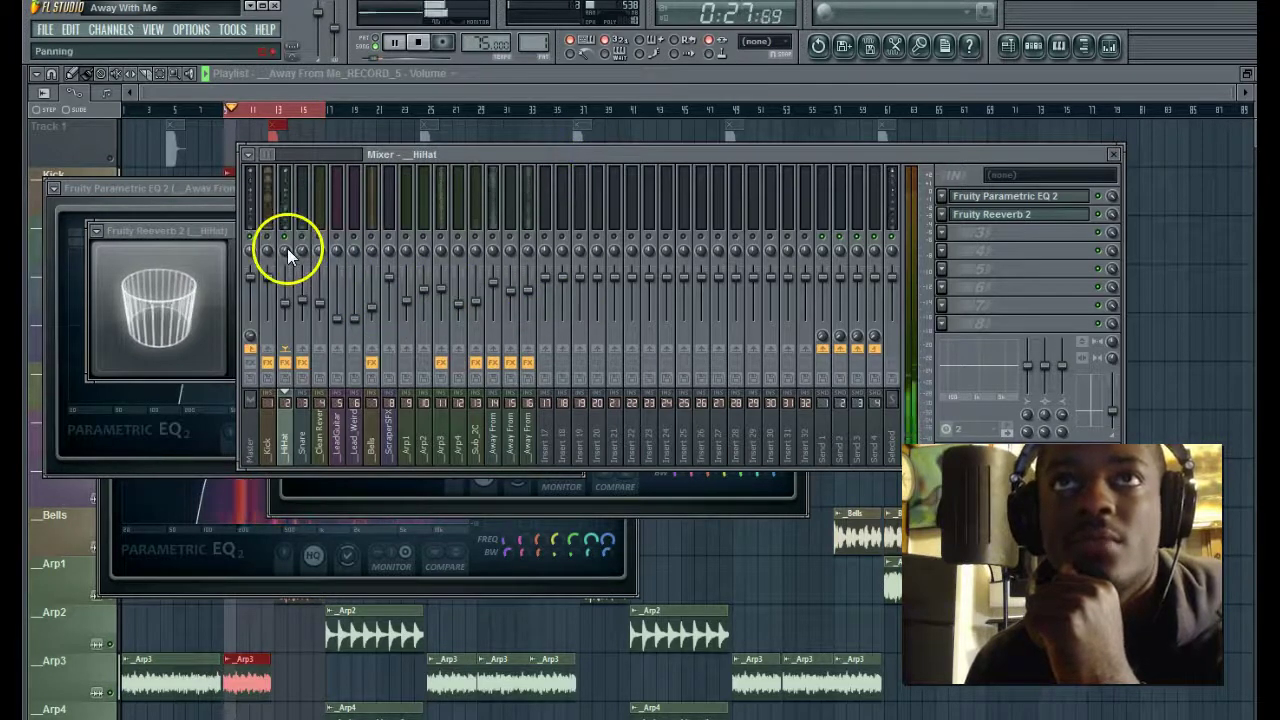
left_click(1113, 214)
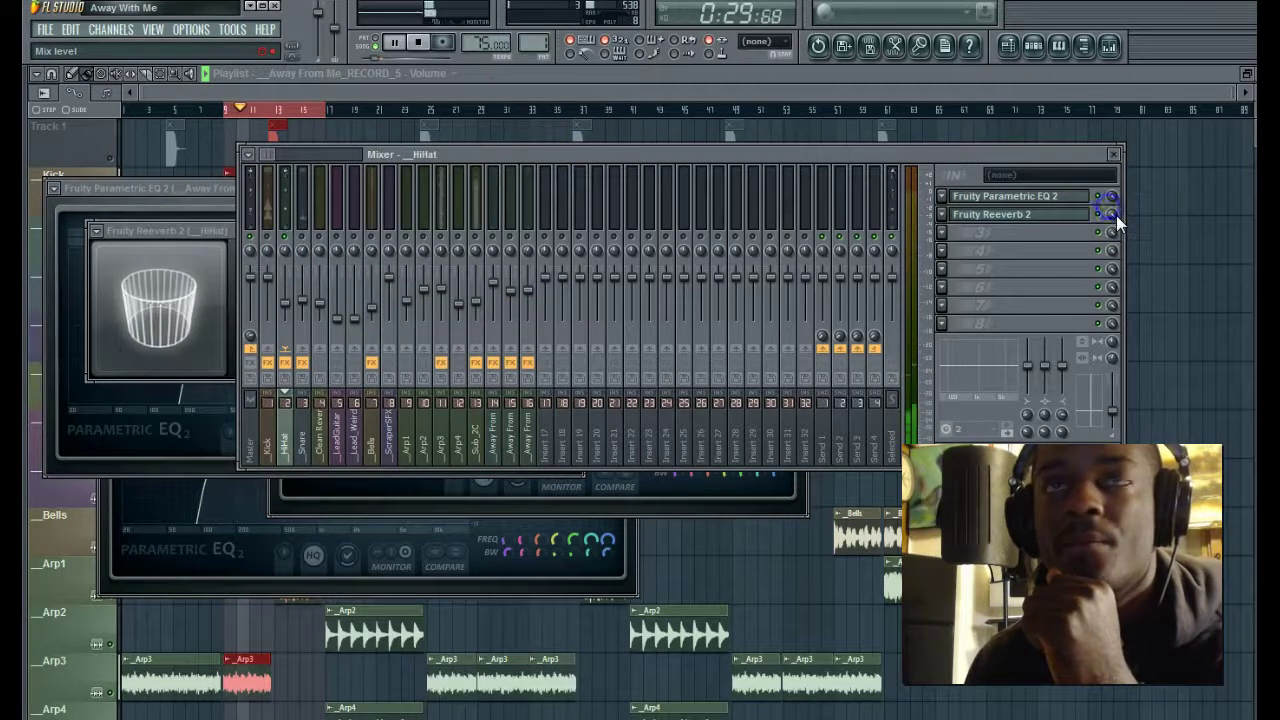
left_click(286, 236)
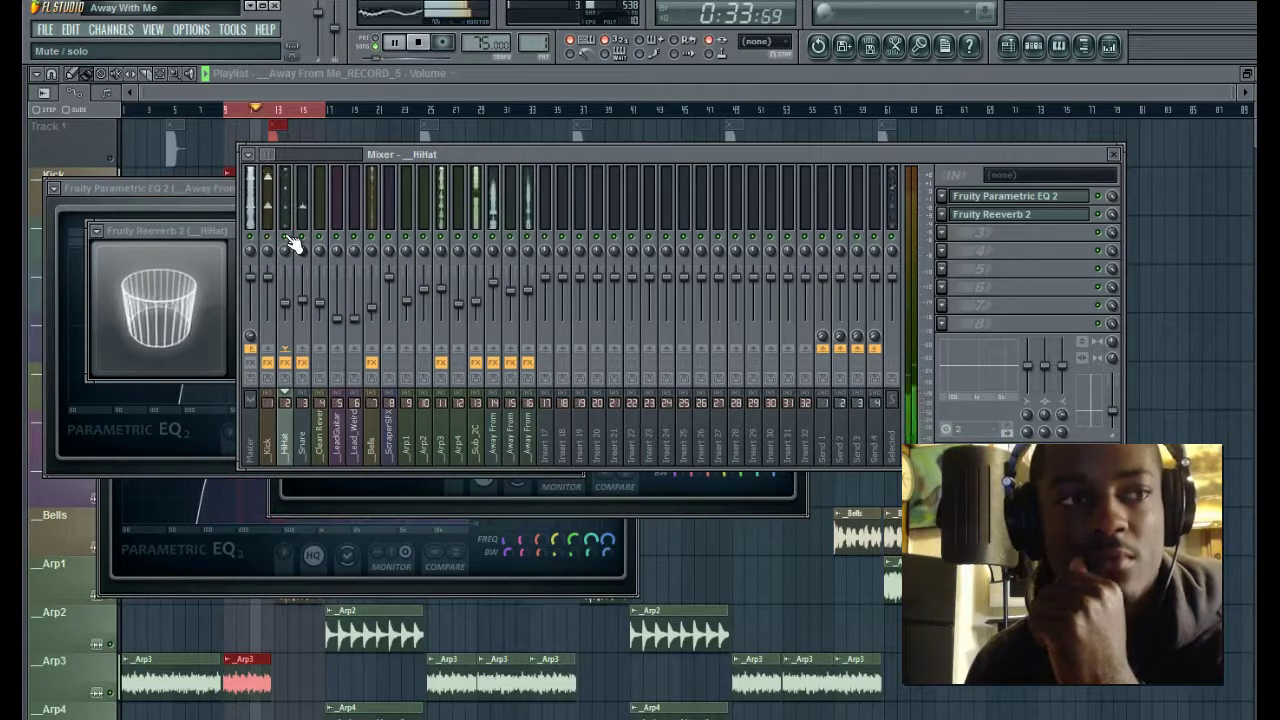
- Raise the HiHat channel's volume slightly during playback and bring its reverb window to the front
left_click_drag(286, 303, 287, 299)
left_click(296, 305)
left_click(216, 229)
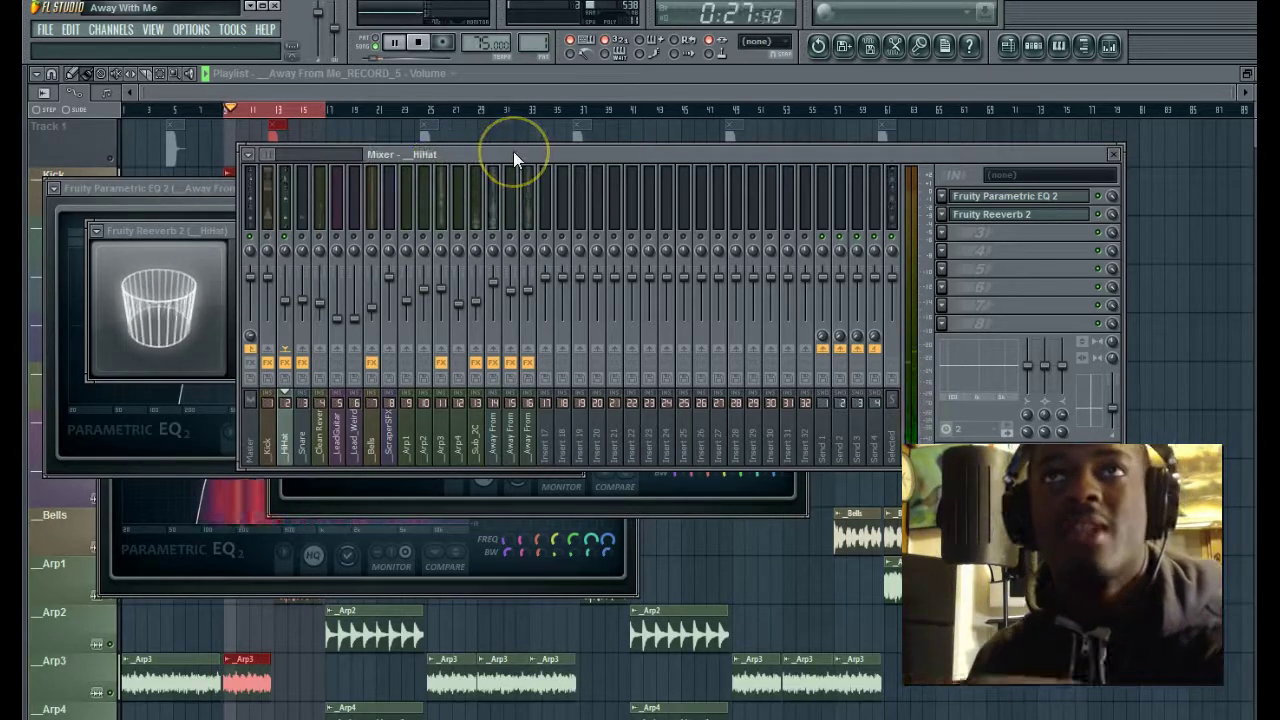
- Copy the HiHat channel's Fruity Reeverb 2 with its settings onto the Snare channel
left_click(287, 240)
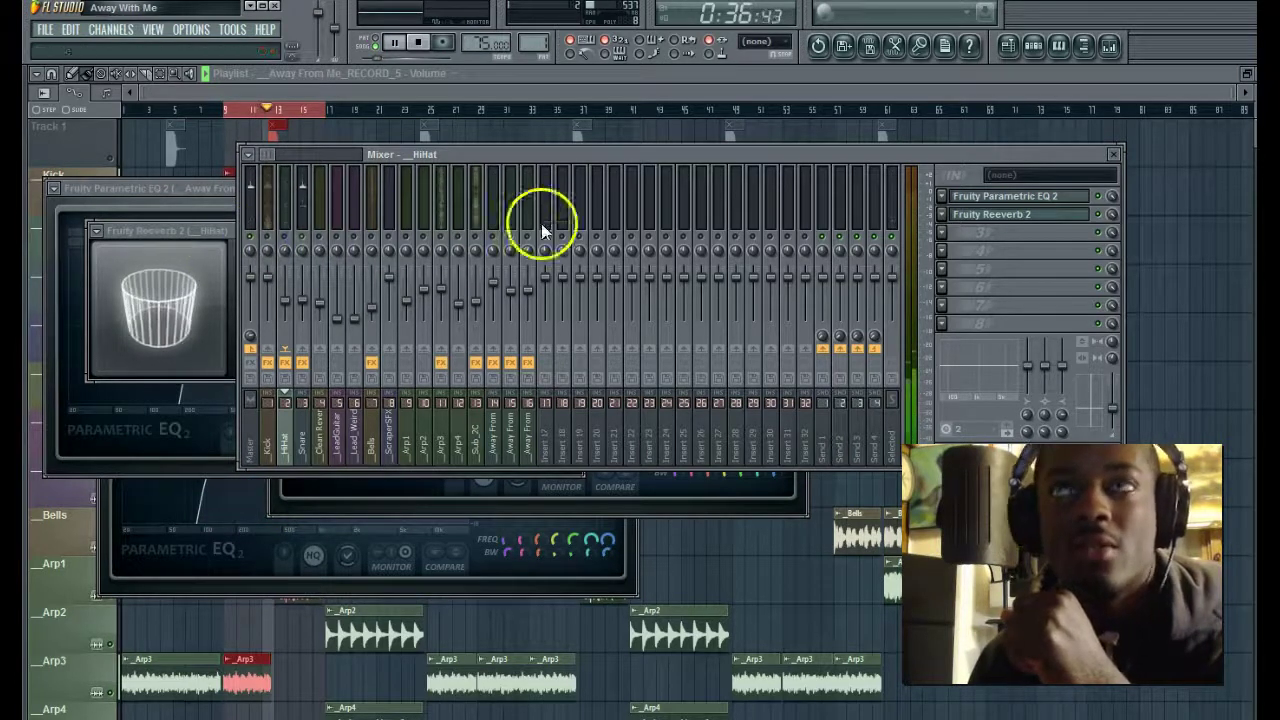
left_click(302, 212)
left_click(941, 220)
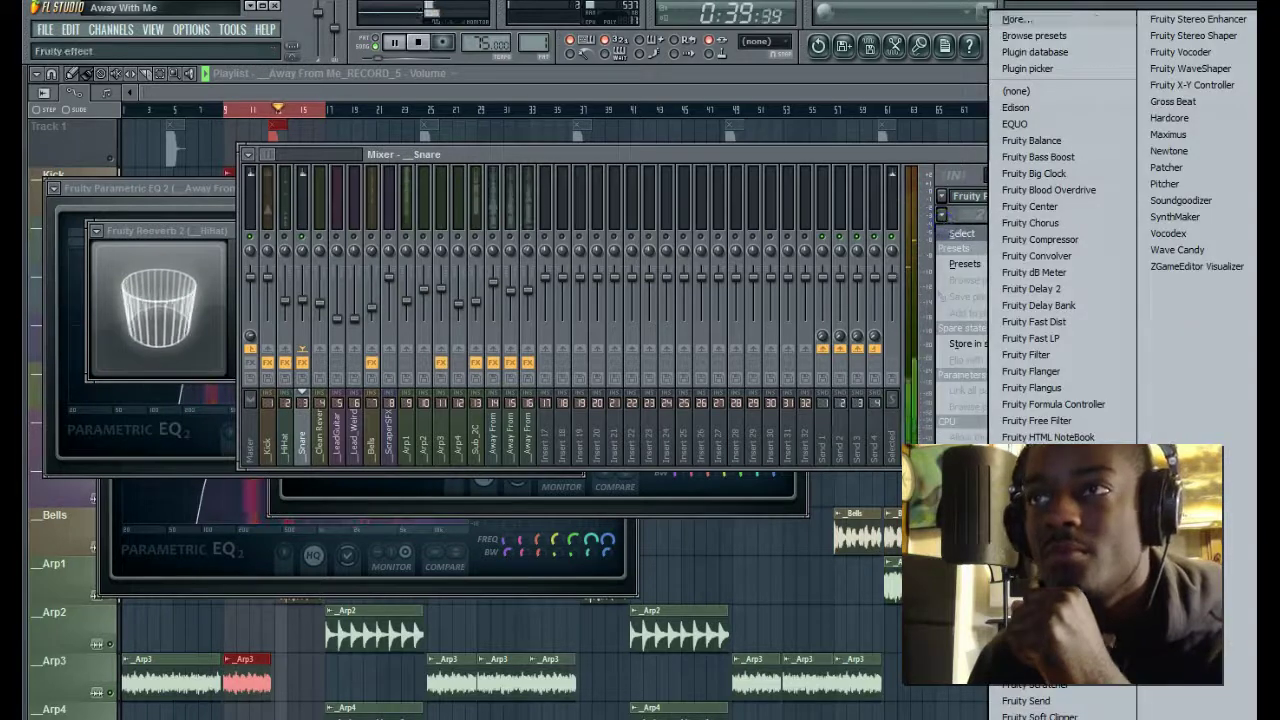
left_click(705, 180)
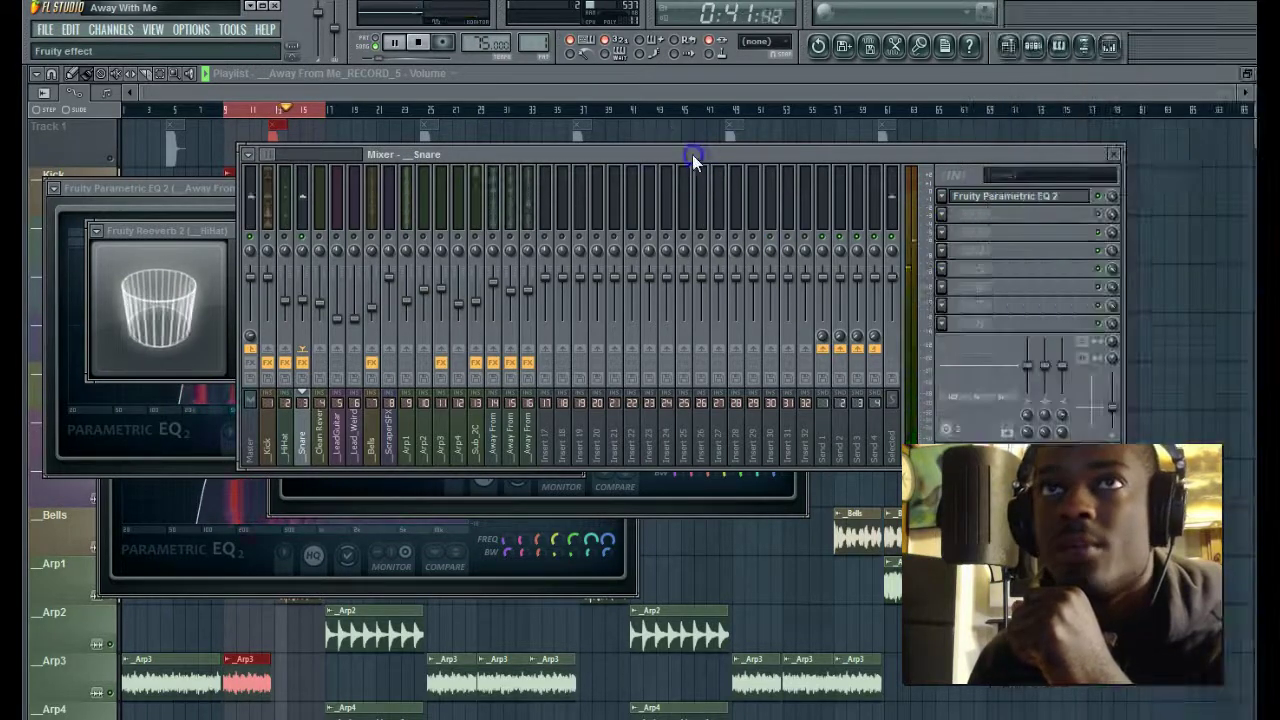
left_click(283, 219)
left_click(941, 214)
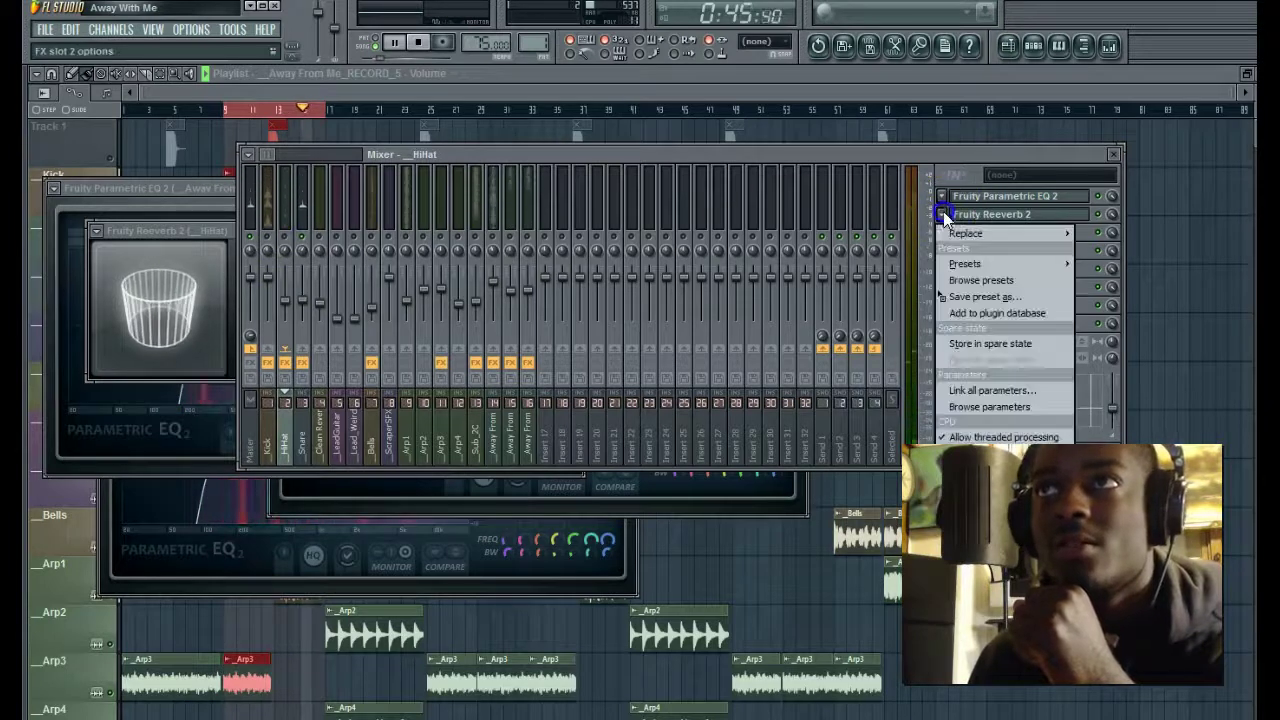
left_click_drag(982, 297, 301, 218)
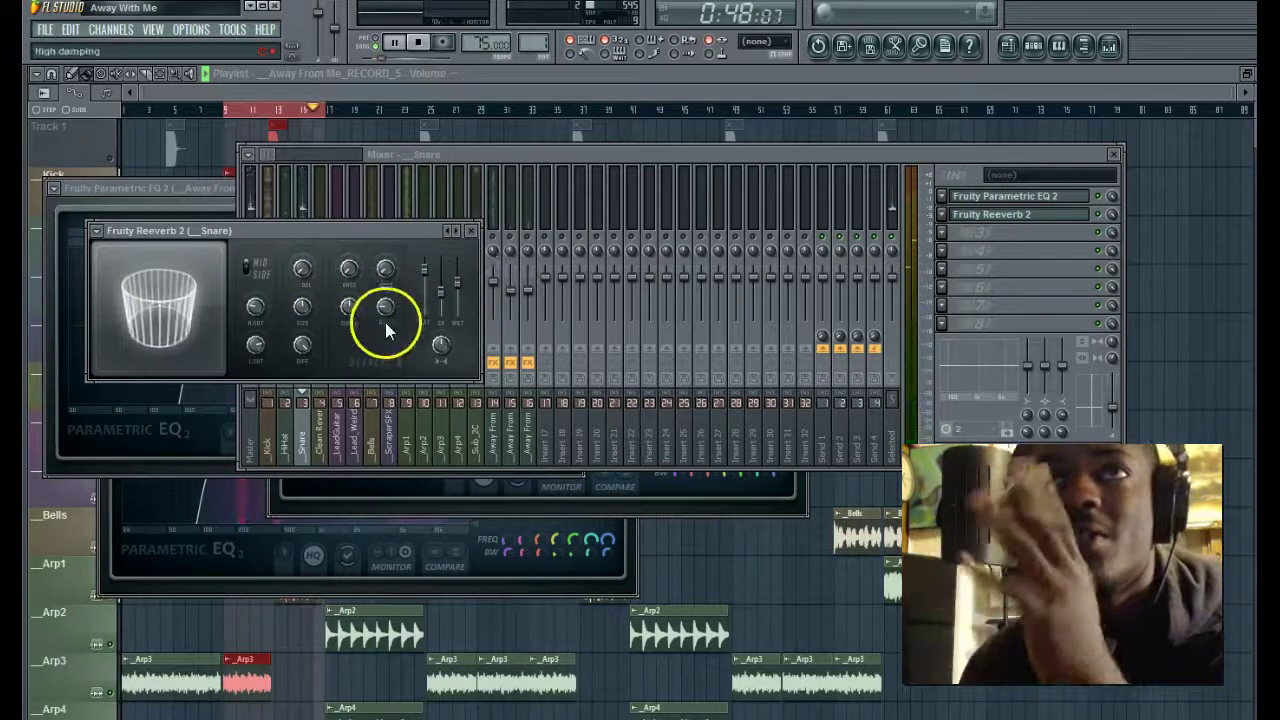
- Tune the Snare reverb's cut filters, with low cut at about 1199 Hz and high cut at about 6.4 kHz
left_click(344, 271)
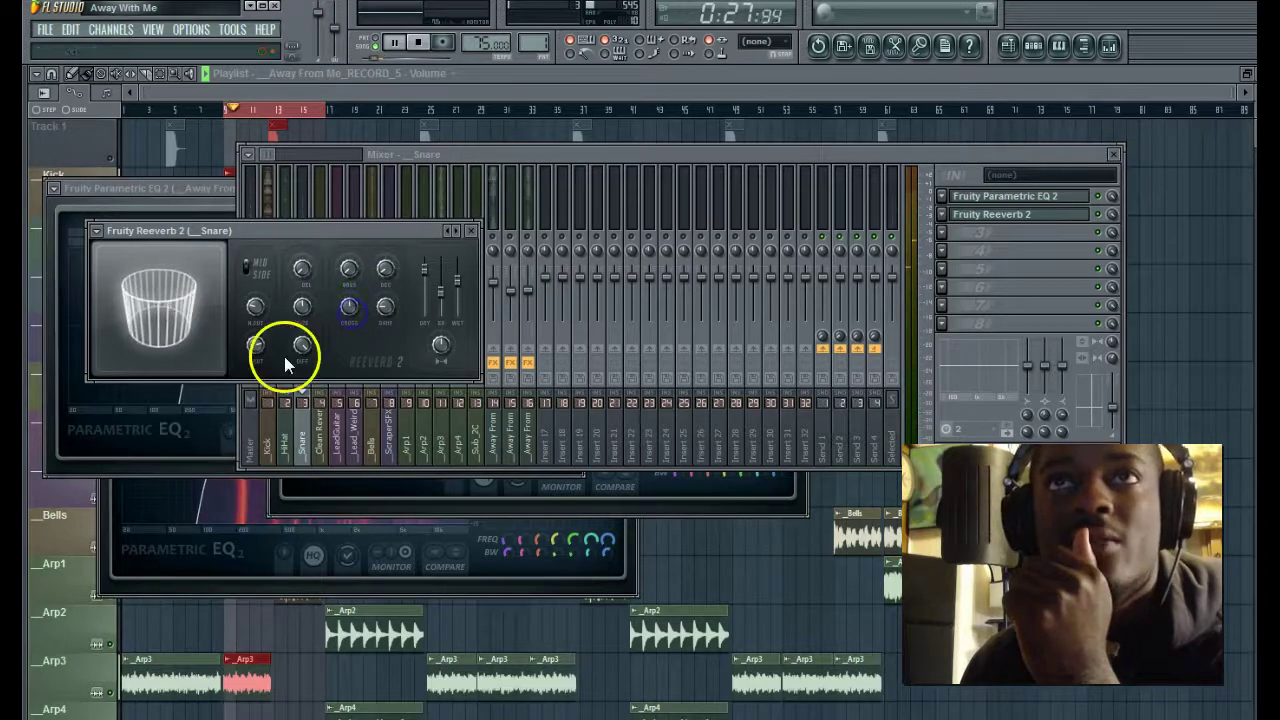
left_click(255, 307)
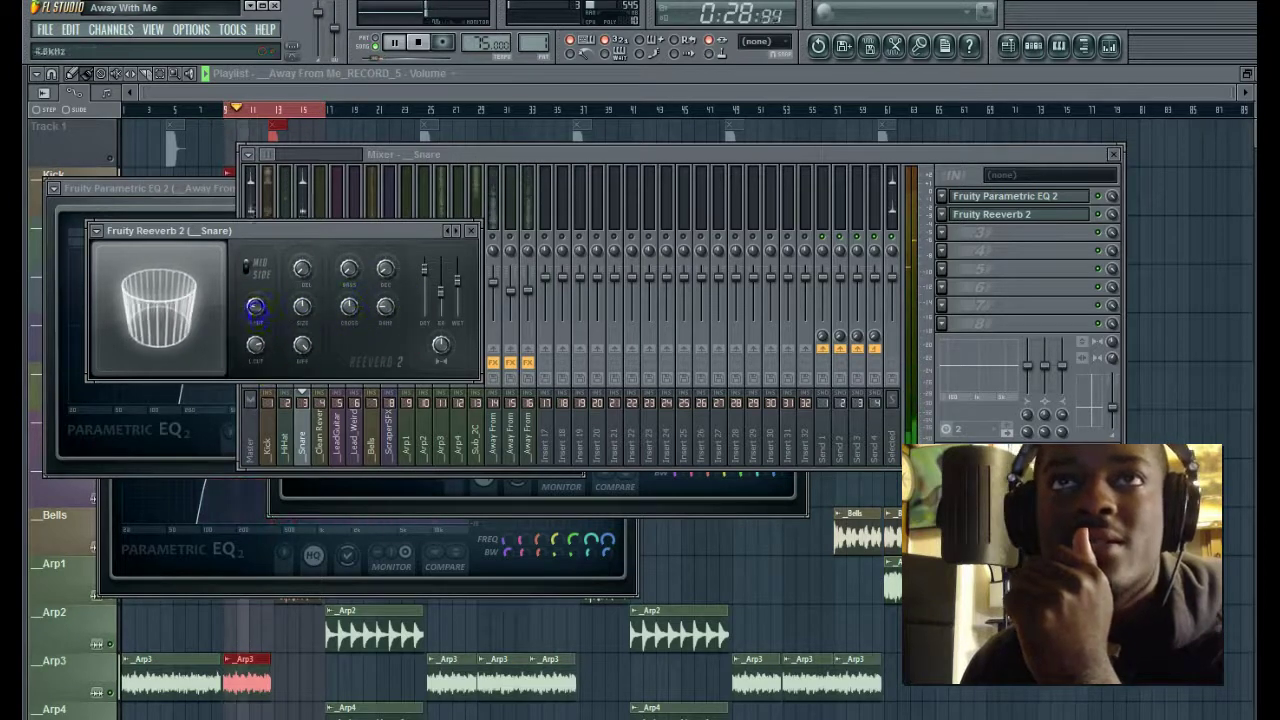
left_click_drag(261, 320, 255, 345)
left_click_drag(281, 461, 281, 462)
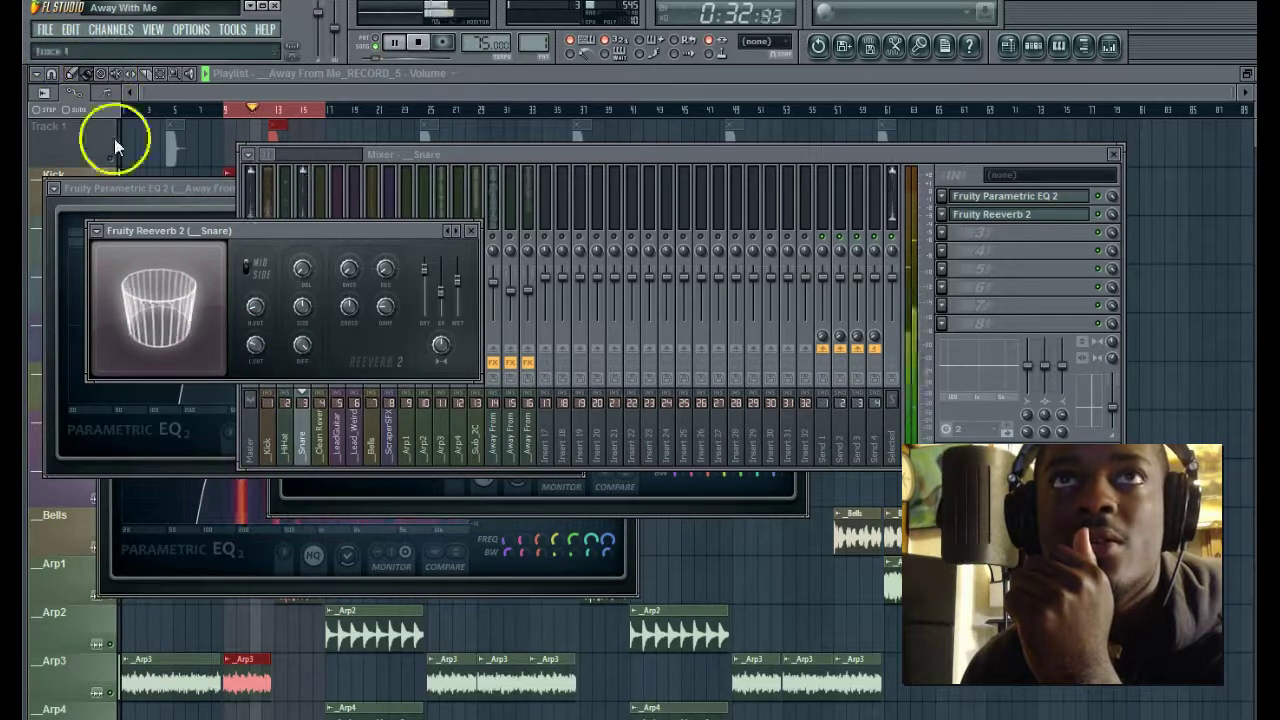
left_click_drag(255, 345, 249, 248)
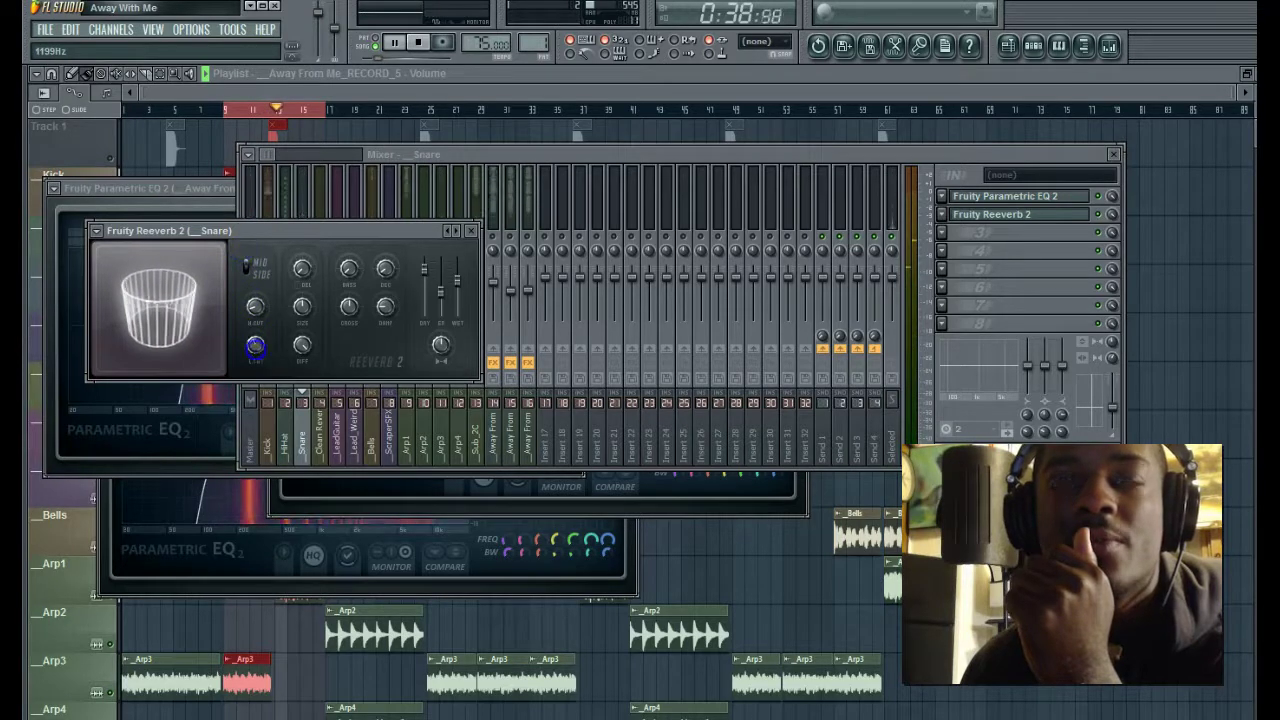
left_click_drag(259, 320, 234, 227)
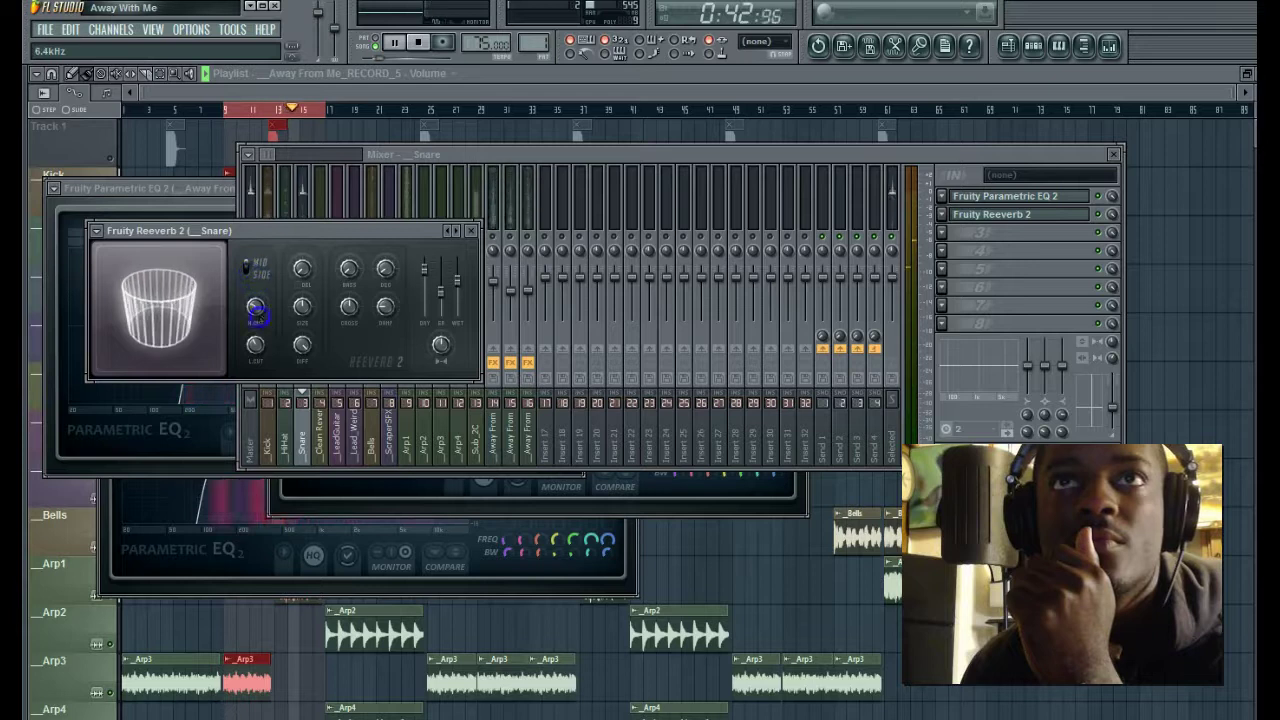
- Unsolo the Snare channel, audition the full loop and pause playback
right_click(302, 240)
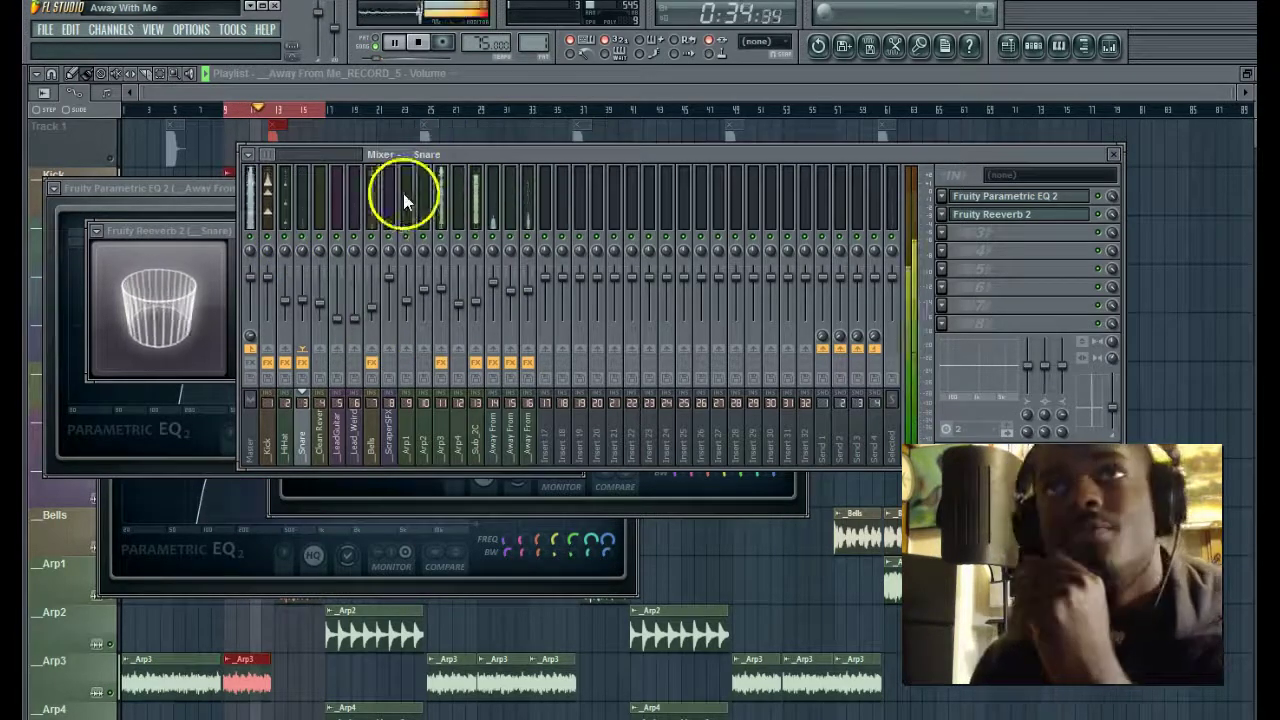
left_click(395, 45)
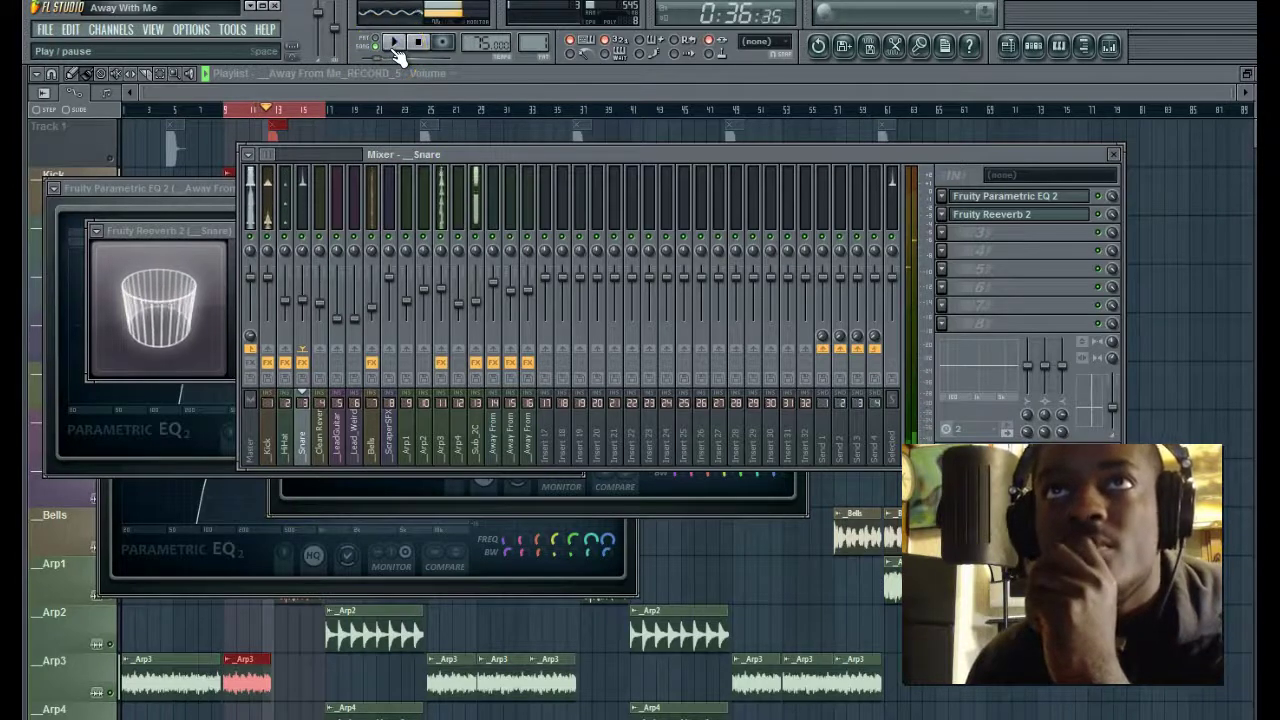
left_click(394, 44)
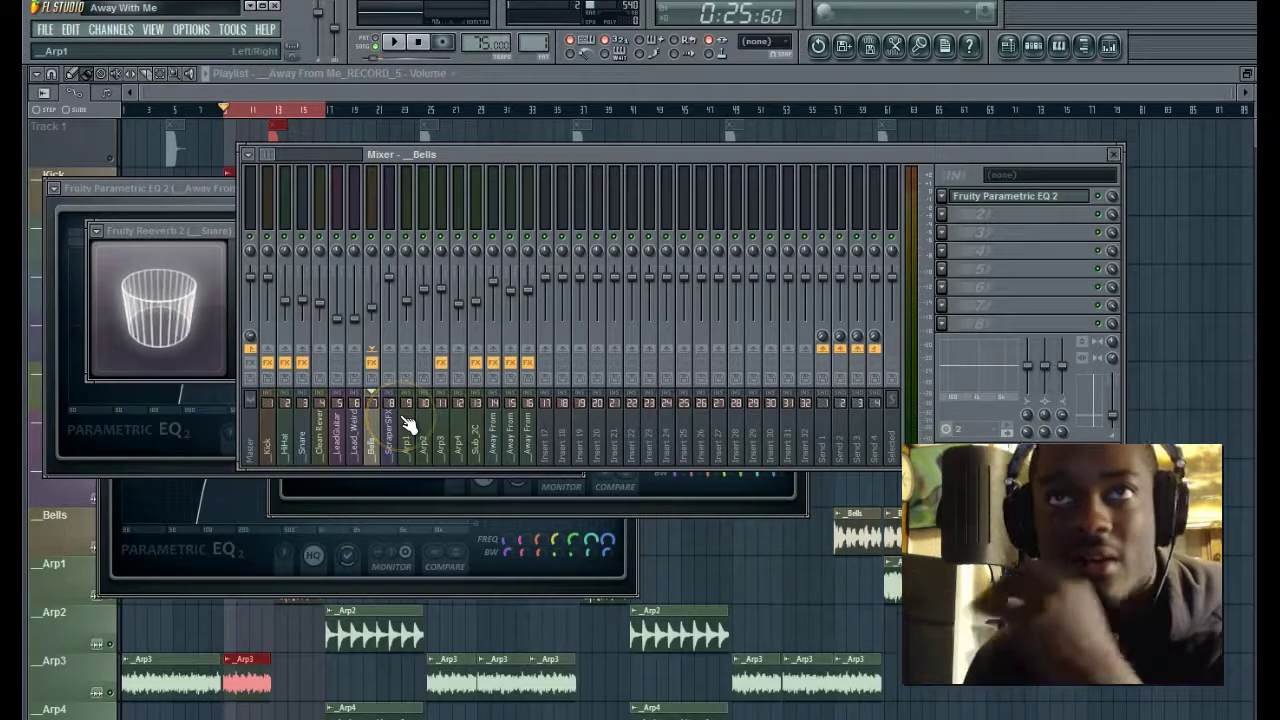
- During playback, load Fruity Reeverb 2 in the Away From Me_RECORD_5 channel's second effect slot and raise its wet level
left_click(497, 436)
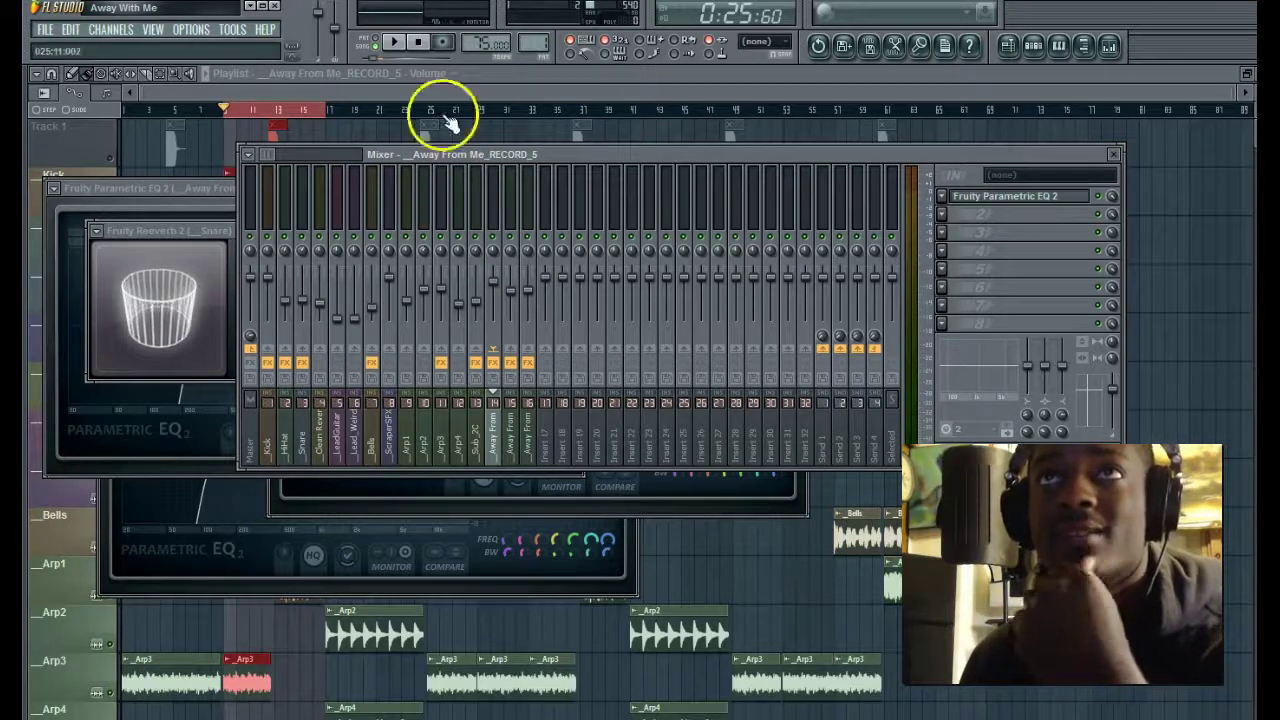
left_click(397, 44)
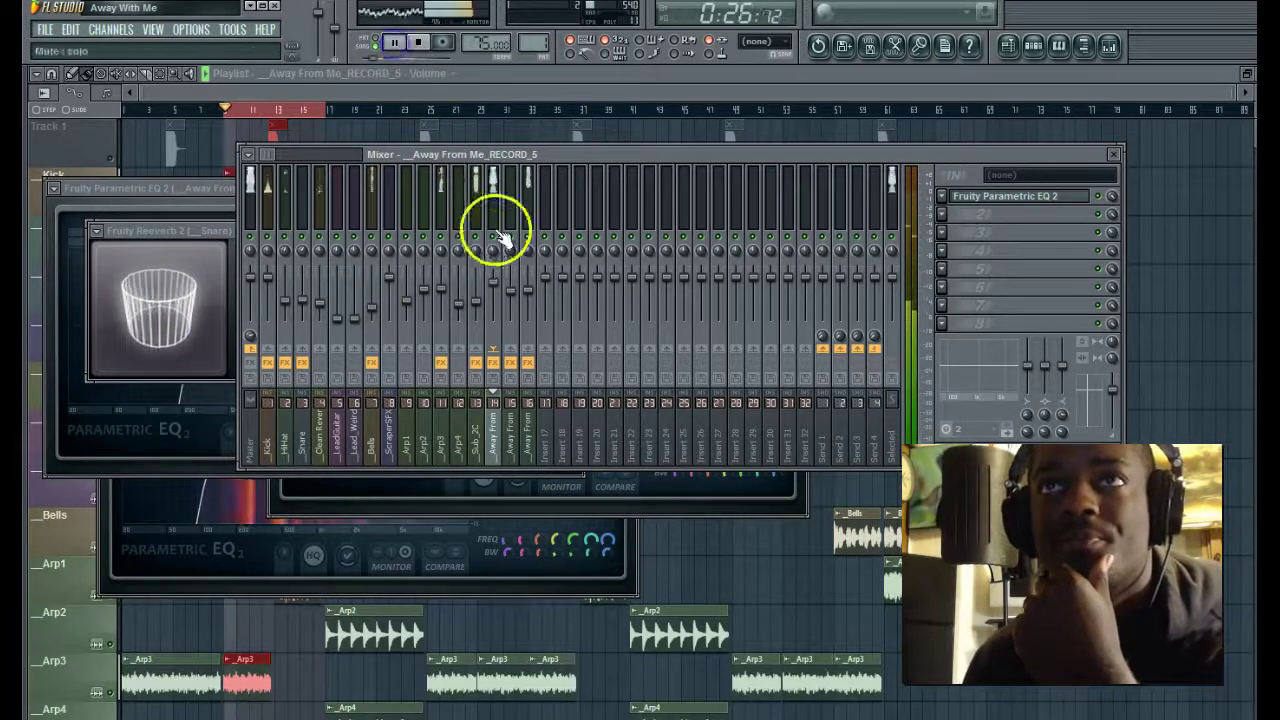
left_click(940, 213)
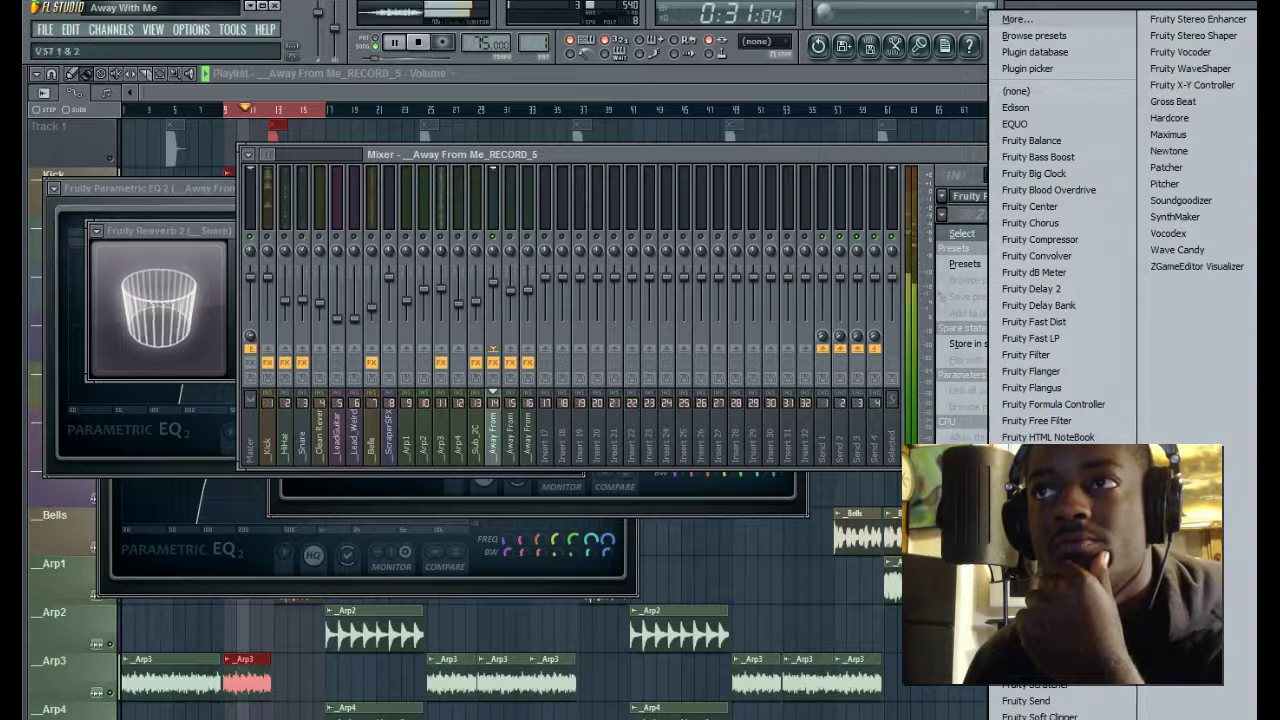
left_click(1071, 668)
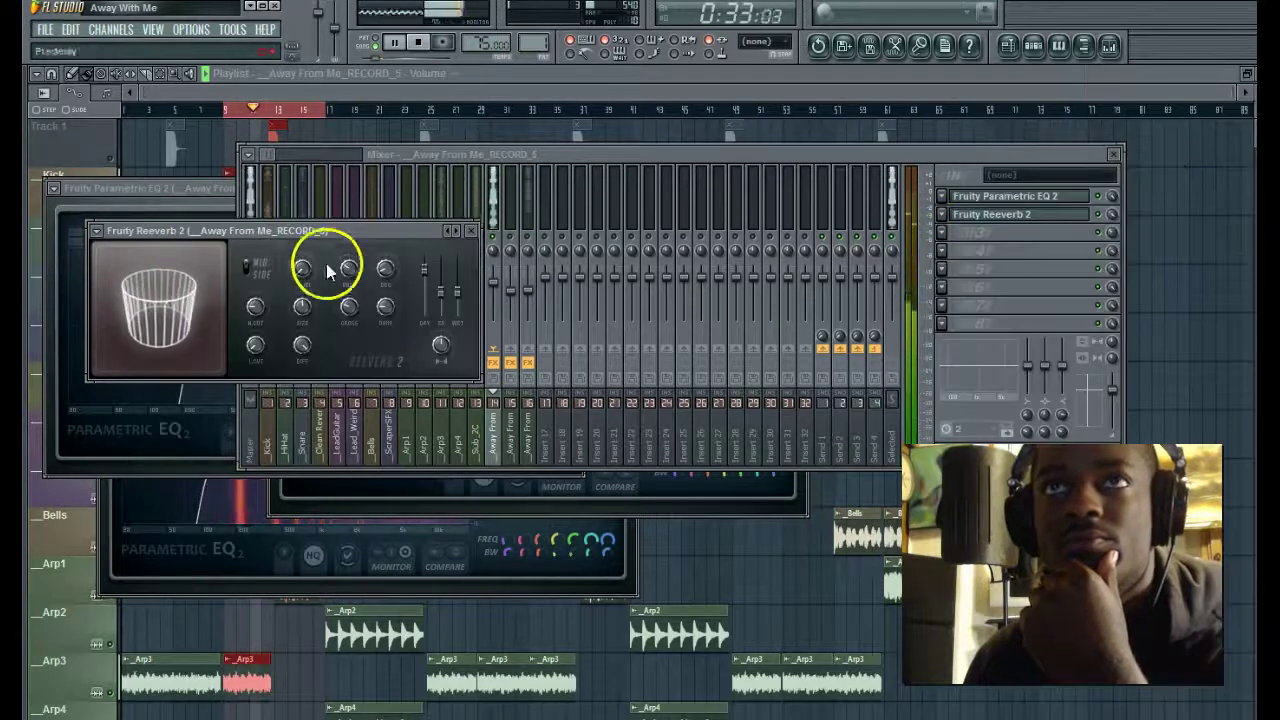
left_click_drag(457, 293, 457, 283)
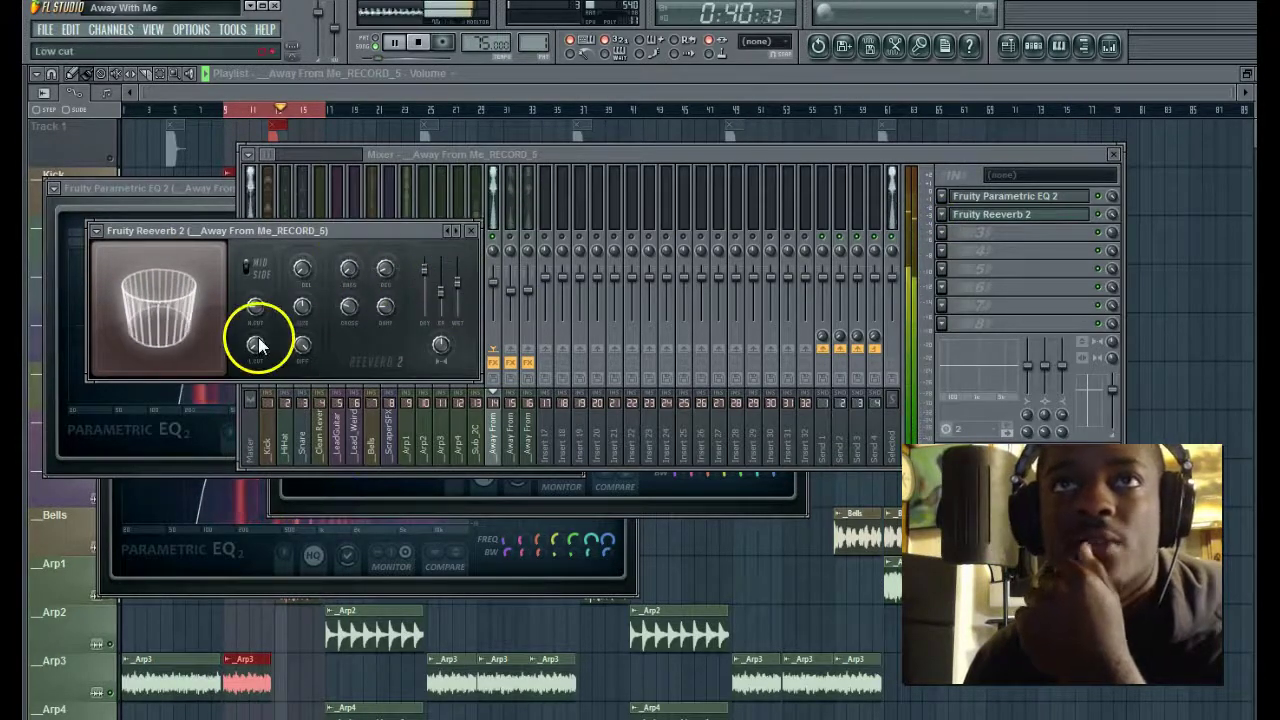
- Adjust the low cut and room size of the reverb on the Away From Me_RECORD_5 channel
left_click_drag(258, 345, 246, 290)
left_click_drag(256, 344, 256, 318)
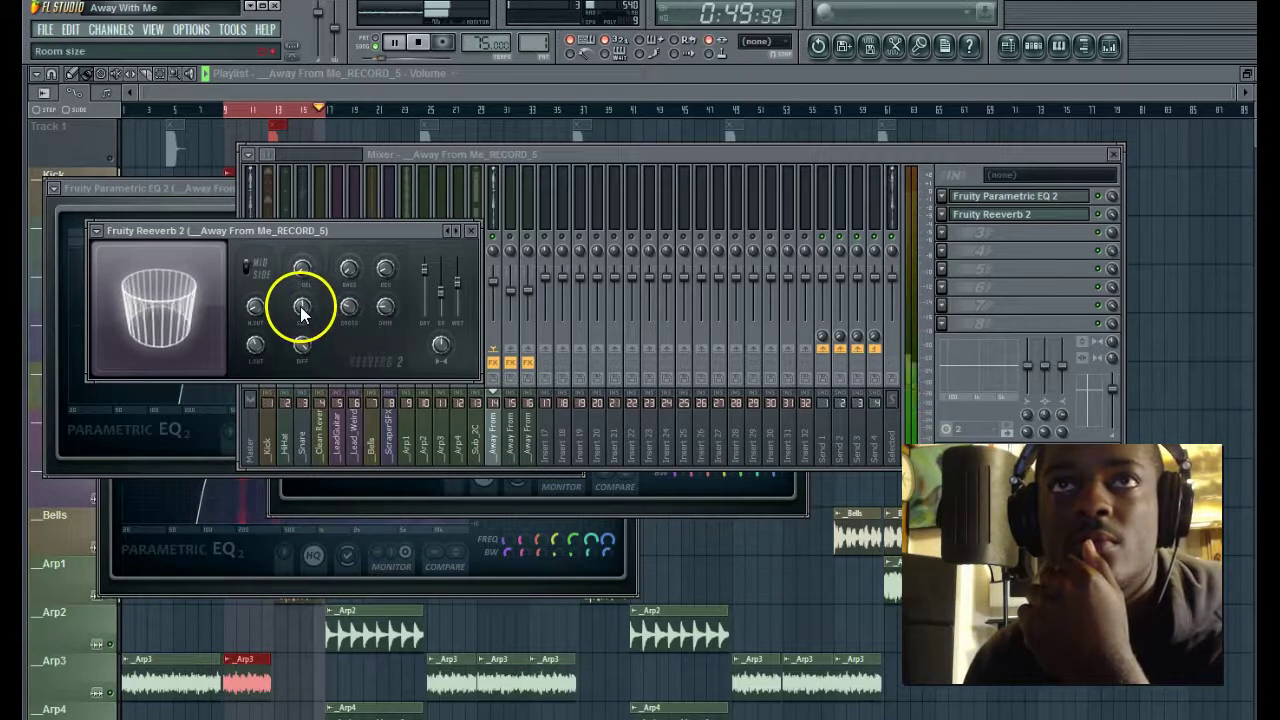
left_click_drag(302, 307, 303, 307)
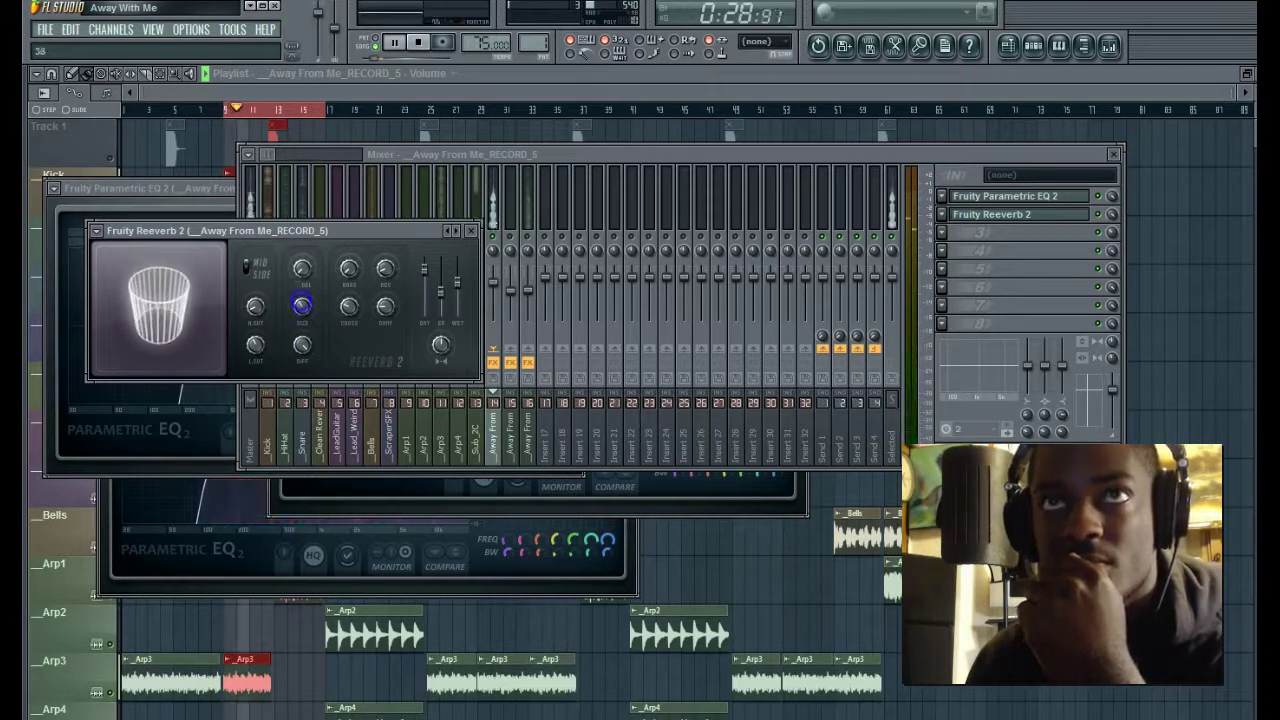
left_click_drag(303, 307, 304, 308)
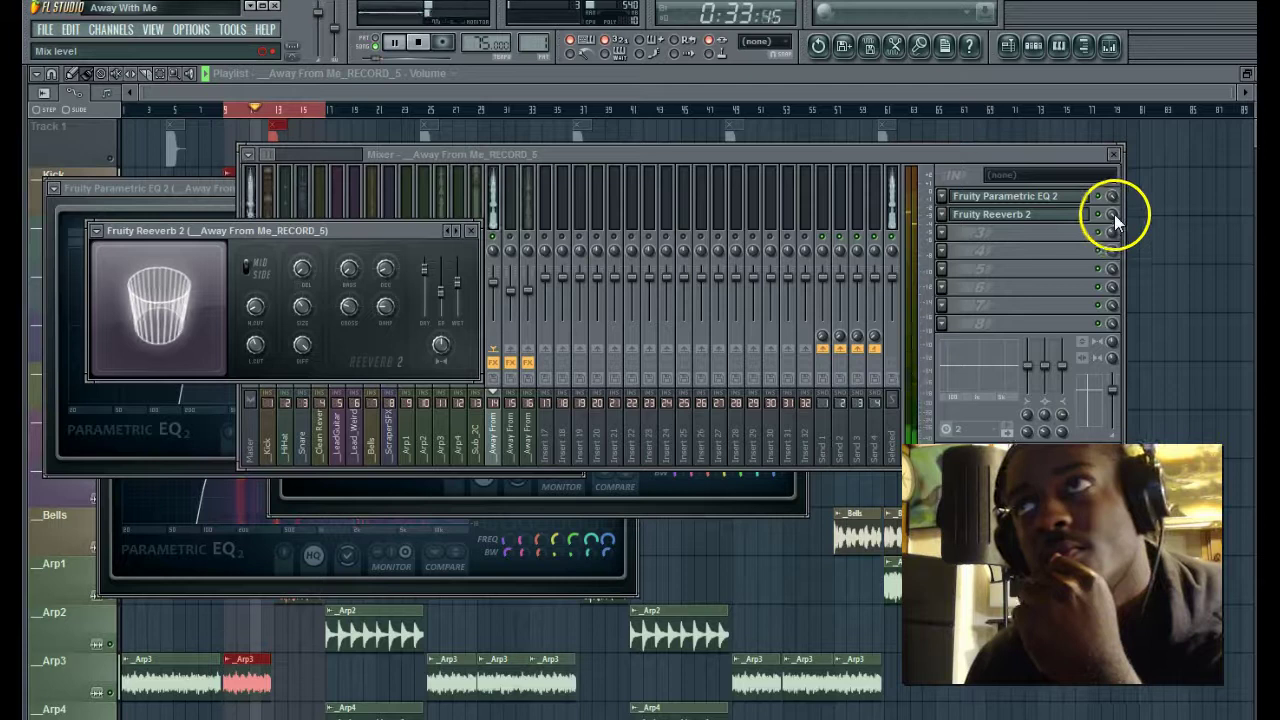
- Adjust the mix level of the Away From Me_RECORD_5 reverb, listening in solo and in the full mix
left_click(1113, 214)
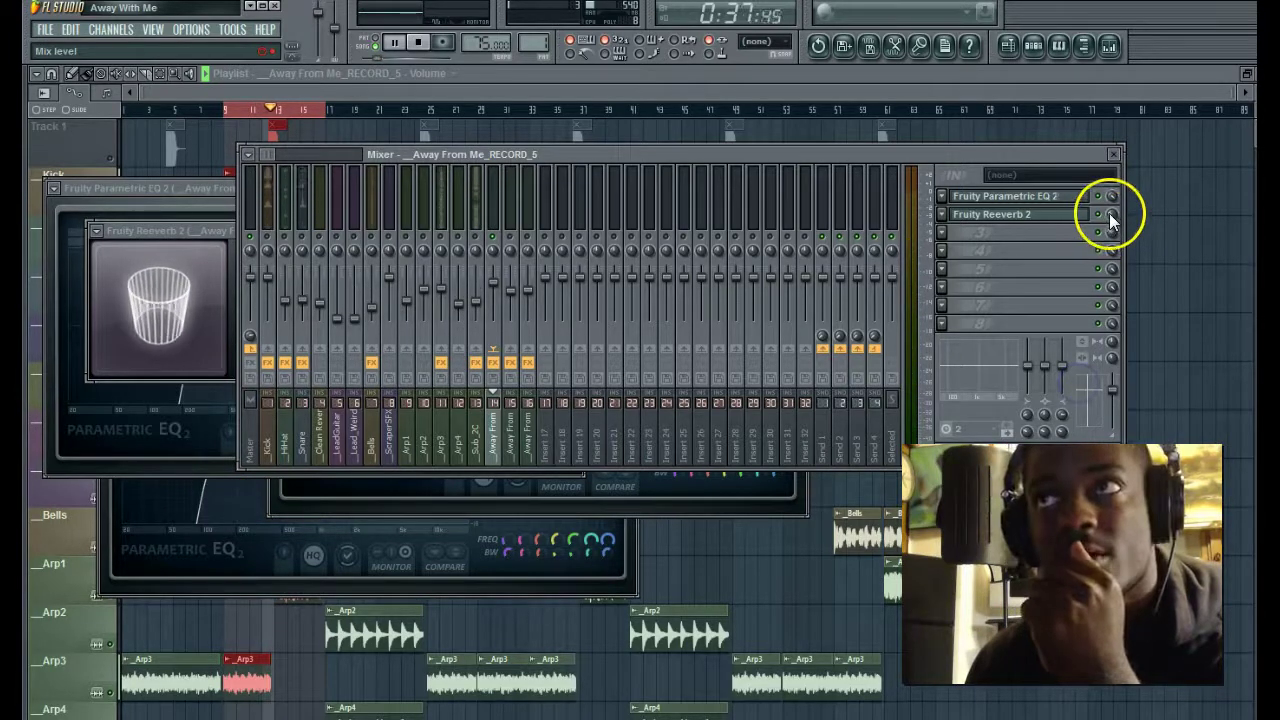
left_click_drag(1111, 214, 1111, 208)
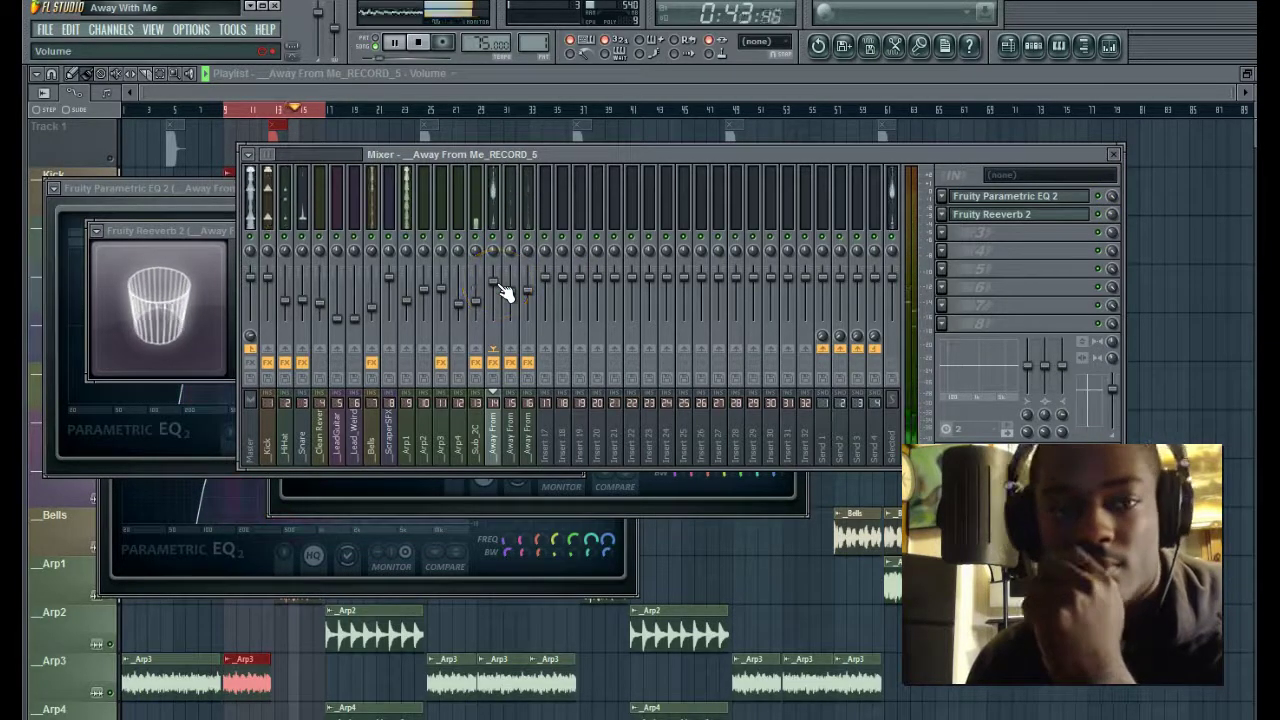
left_click_drag(1111, 214, 1111, 210)
left_click_drag(1087, 153, 1110, 216)
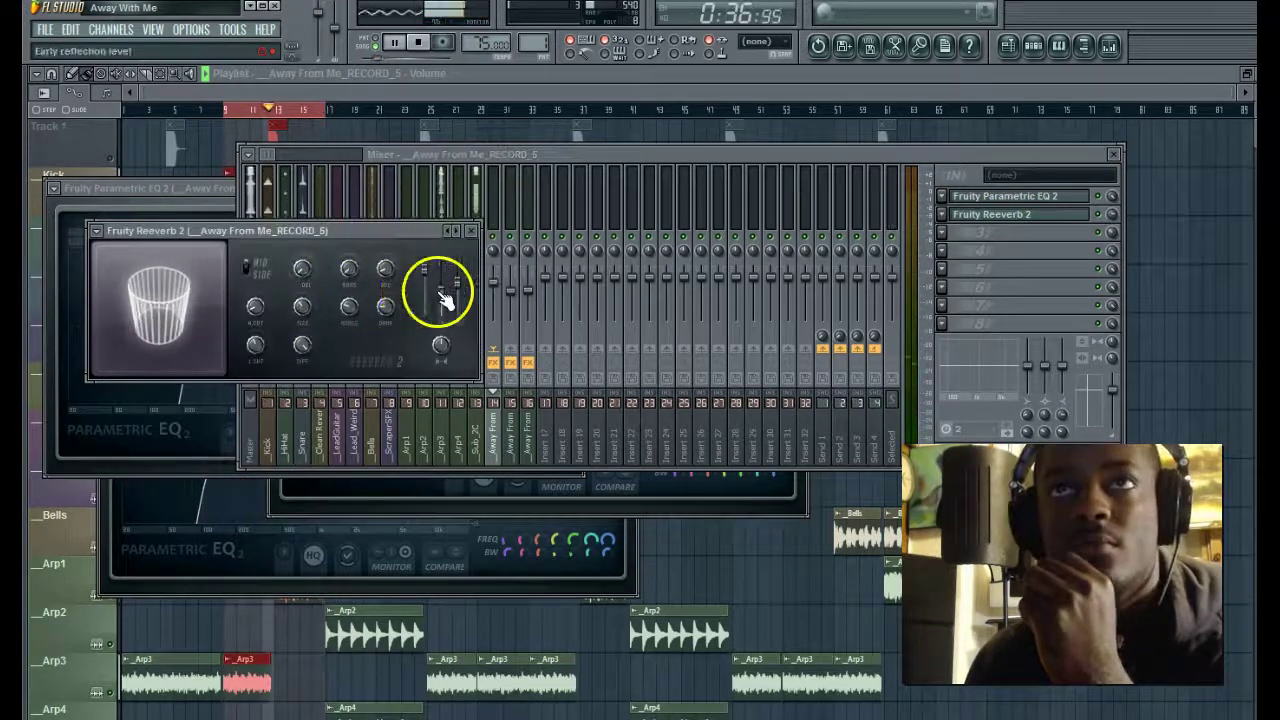
- Increase the Away From Me_RECORD_5 reverb's room size and reopen its effect window for further tuning
left_click_drag(294, 300, 298, 295)
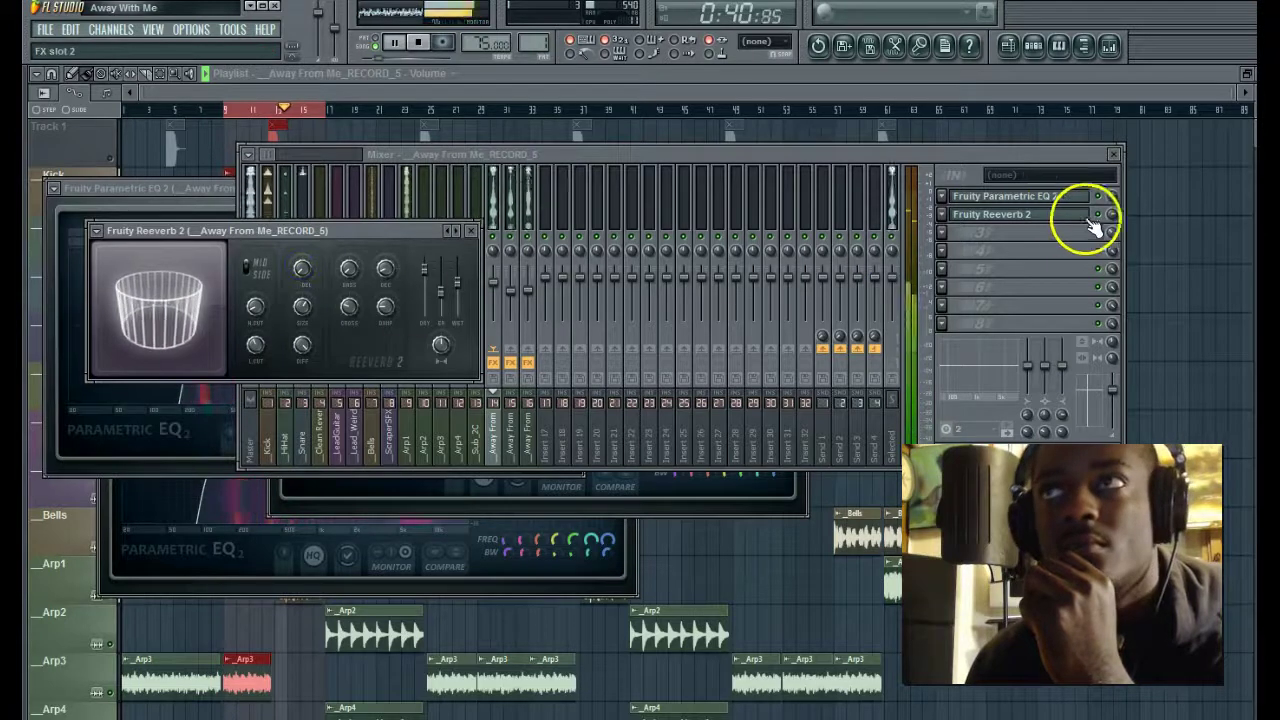
left_click(1042, 221)
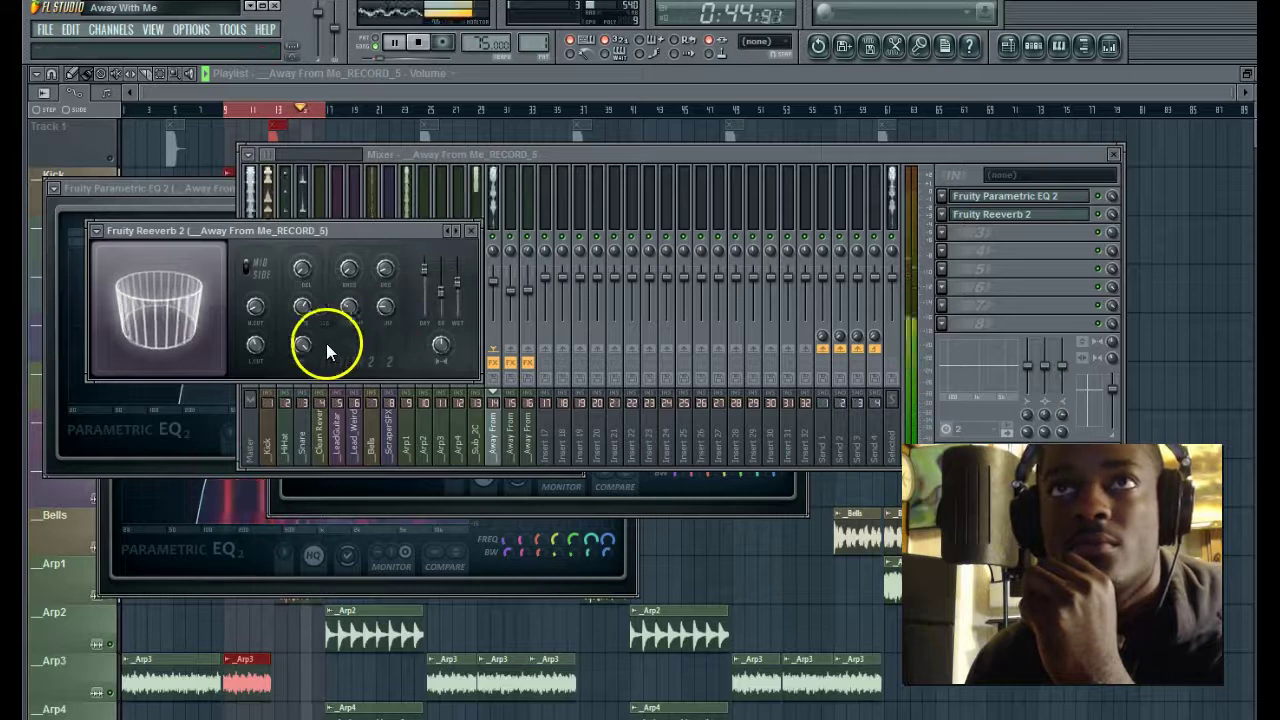
- Fine-tune the wet level of the Away From Me_RECORD_5 reverb and solo that channel while replaying the loop
left_click_drag(457, 272, 457, 271)
key("space")
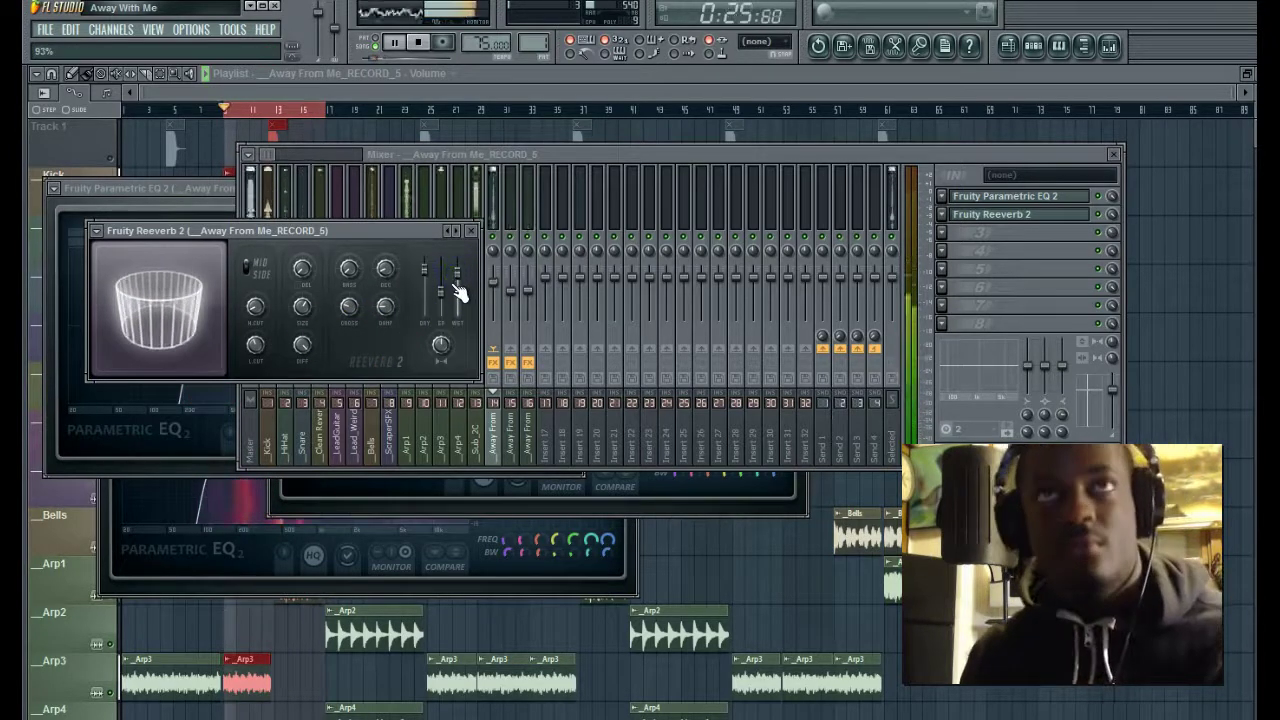
left_click(494, 237)
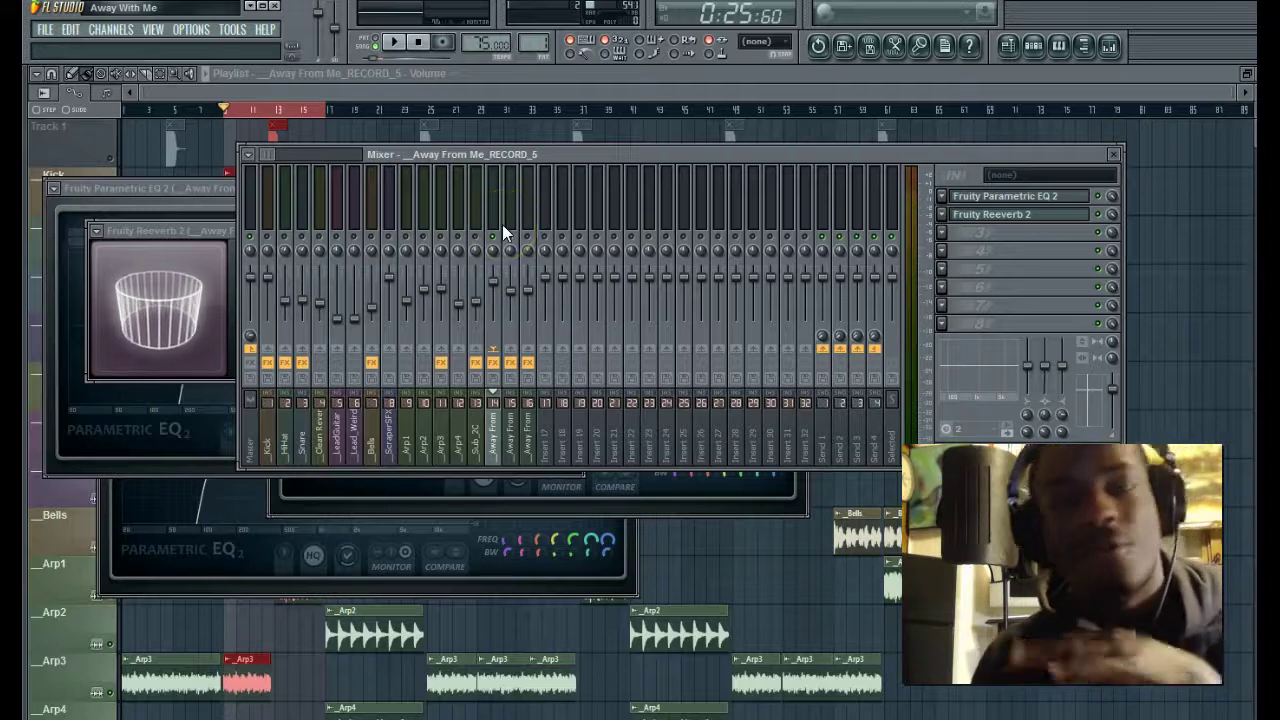
key("space")
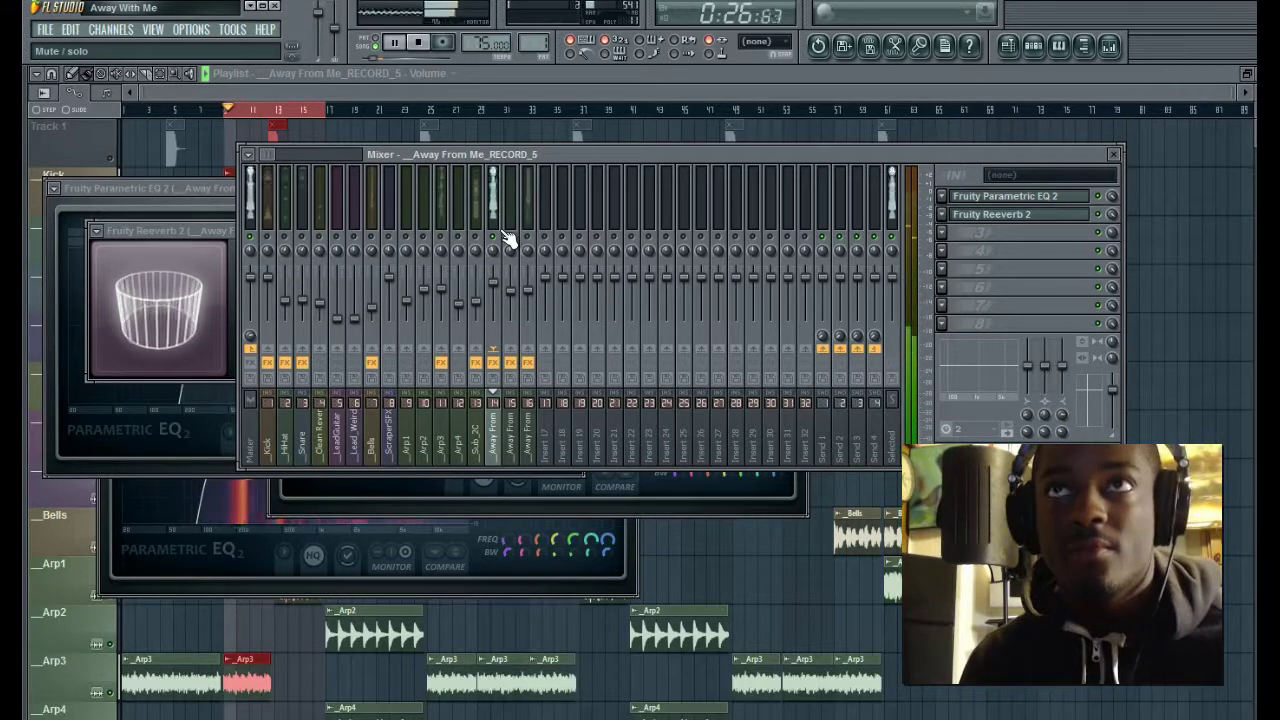
key("space")
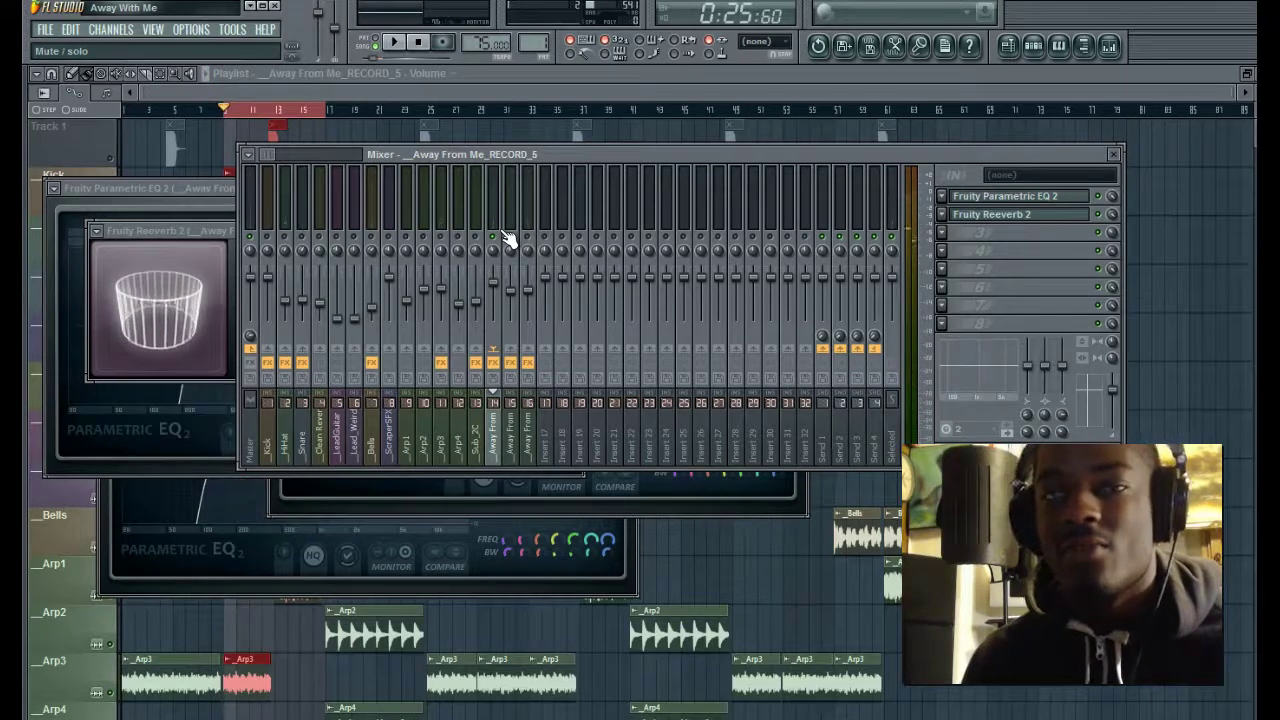
key("space")
- Adjust the high cut and low cut of the Away From Me_RECORD_5 reverb while listening in solo
left_click(1000, 214)
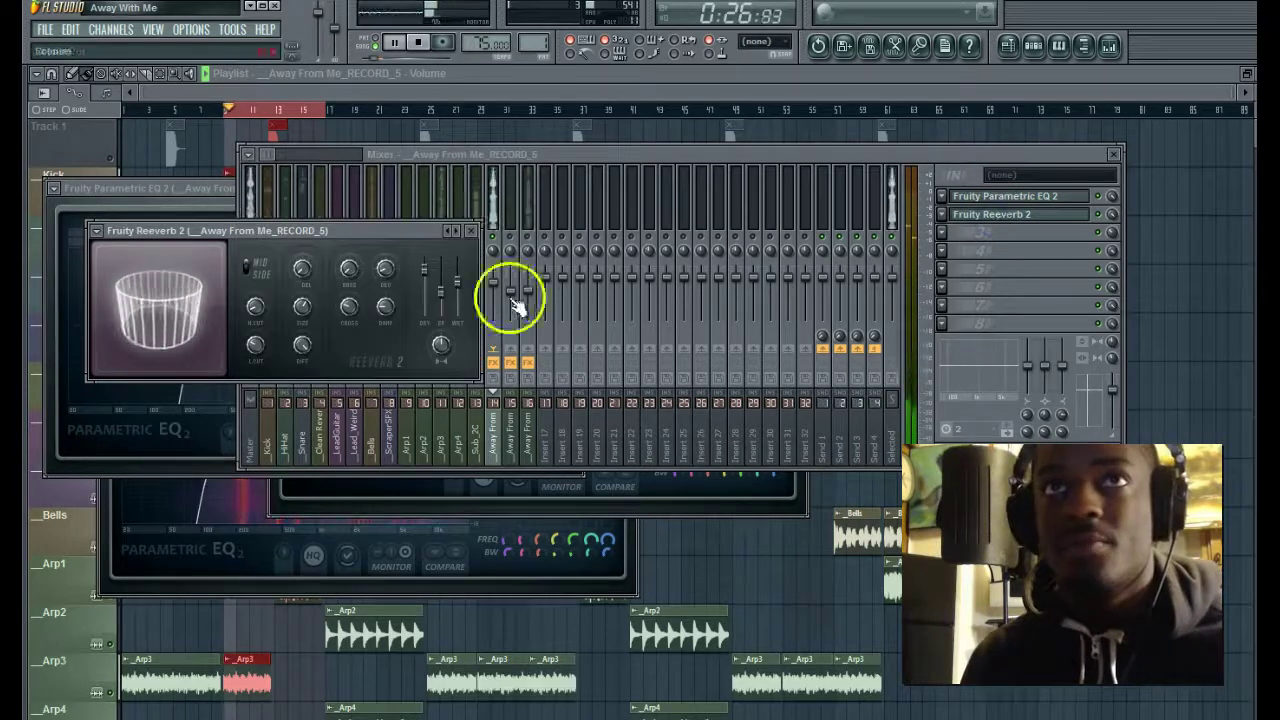
left_click_drag(256, 307, 252, 301)
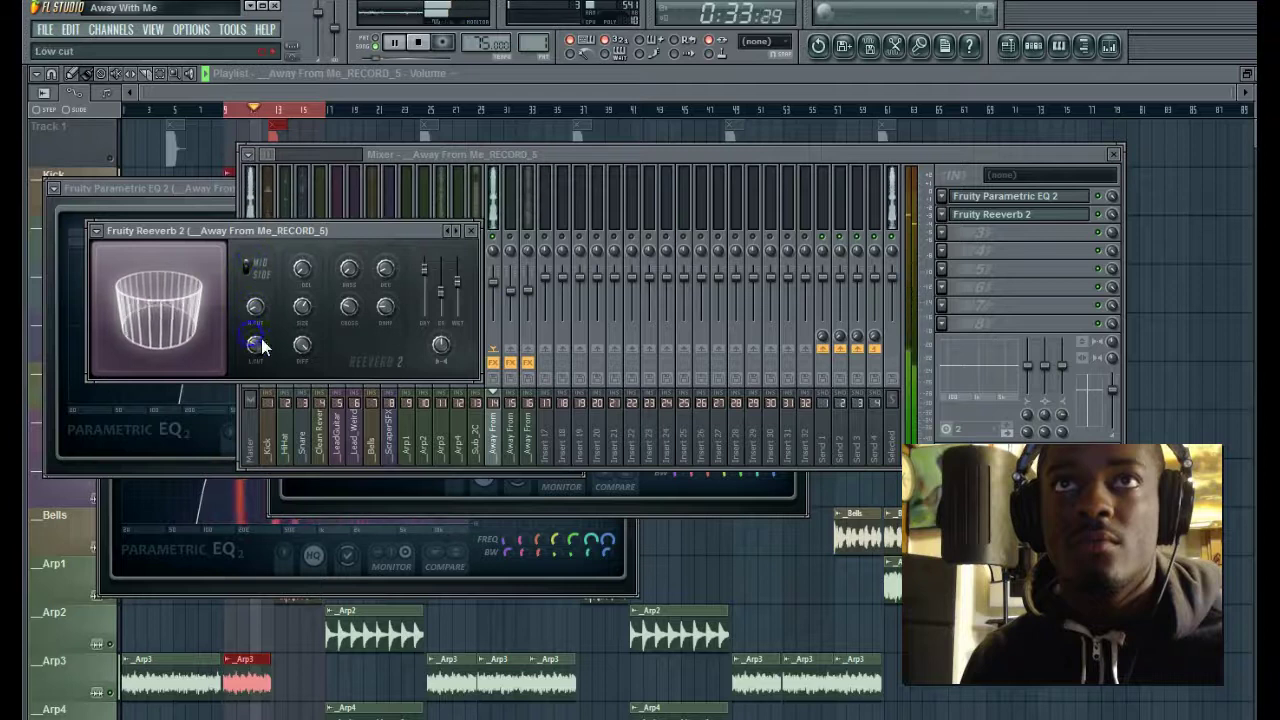
left_click_drag(253, 344, 254, 347)
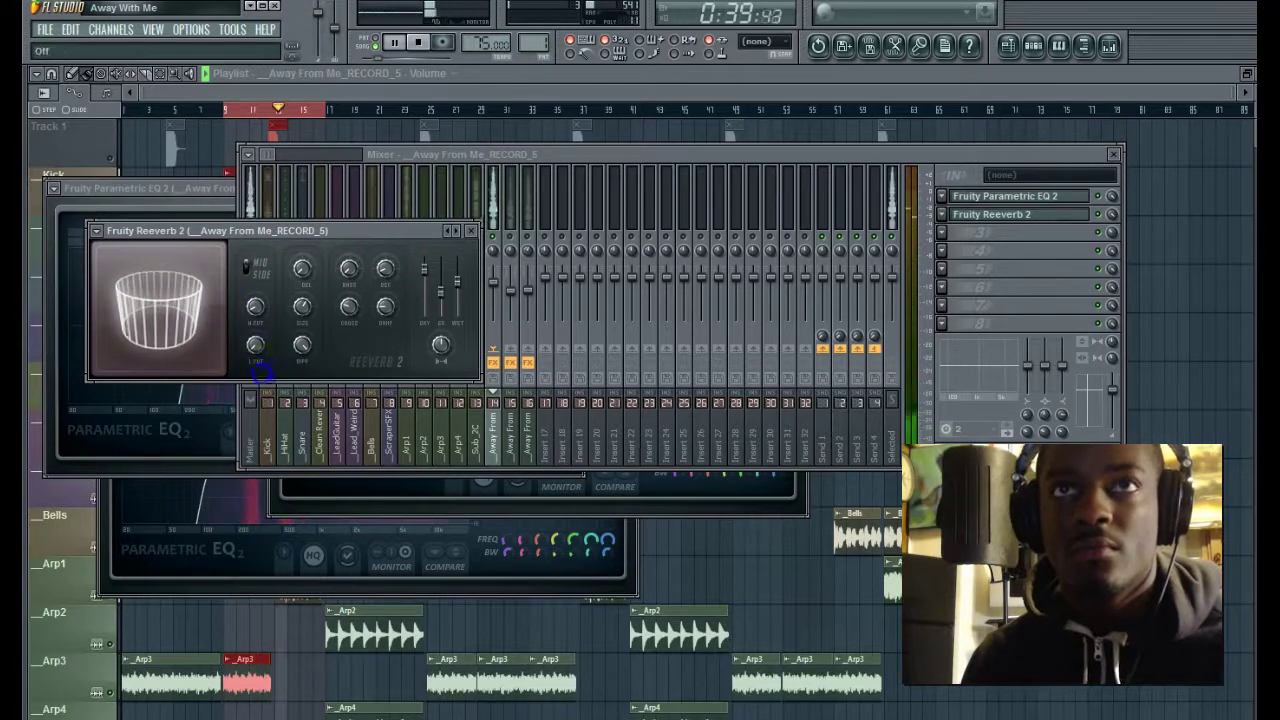
left_click_drag(237, 196, 246, 169)
left_click_drag(259, 346, 257, 342)
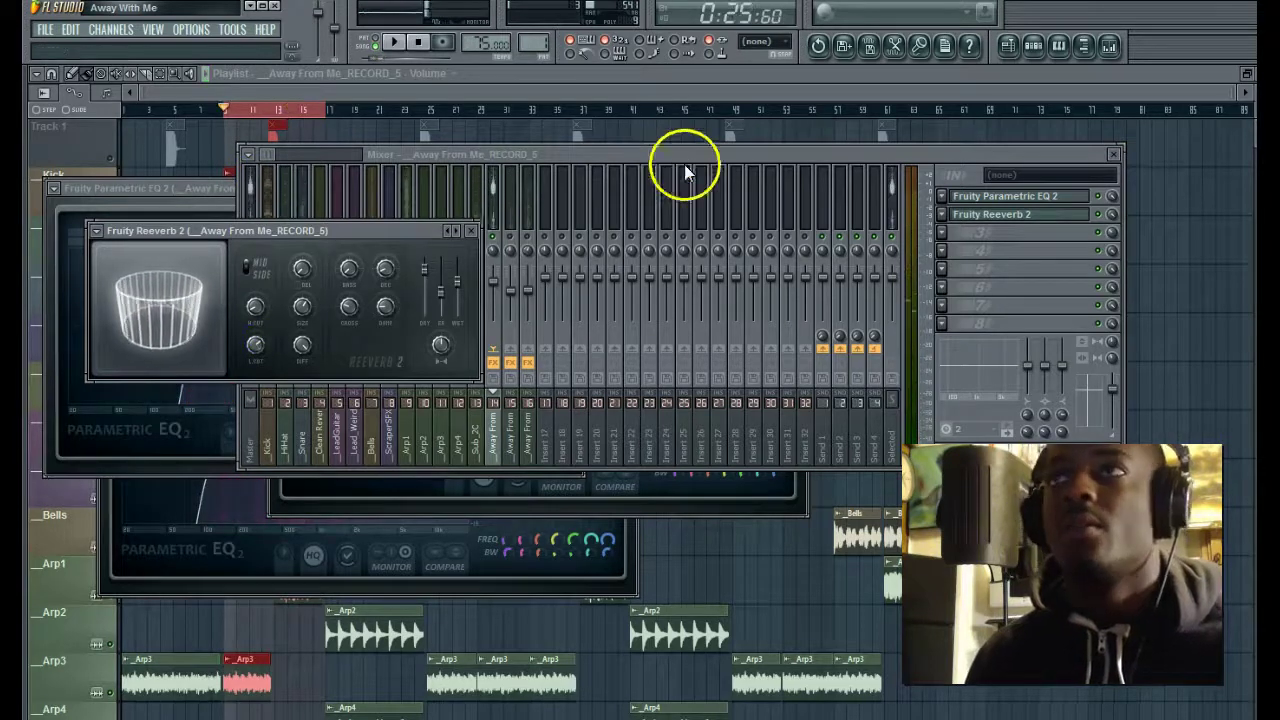
left_click(623, 157)
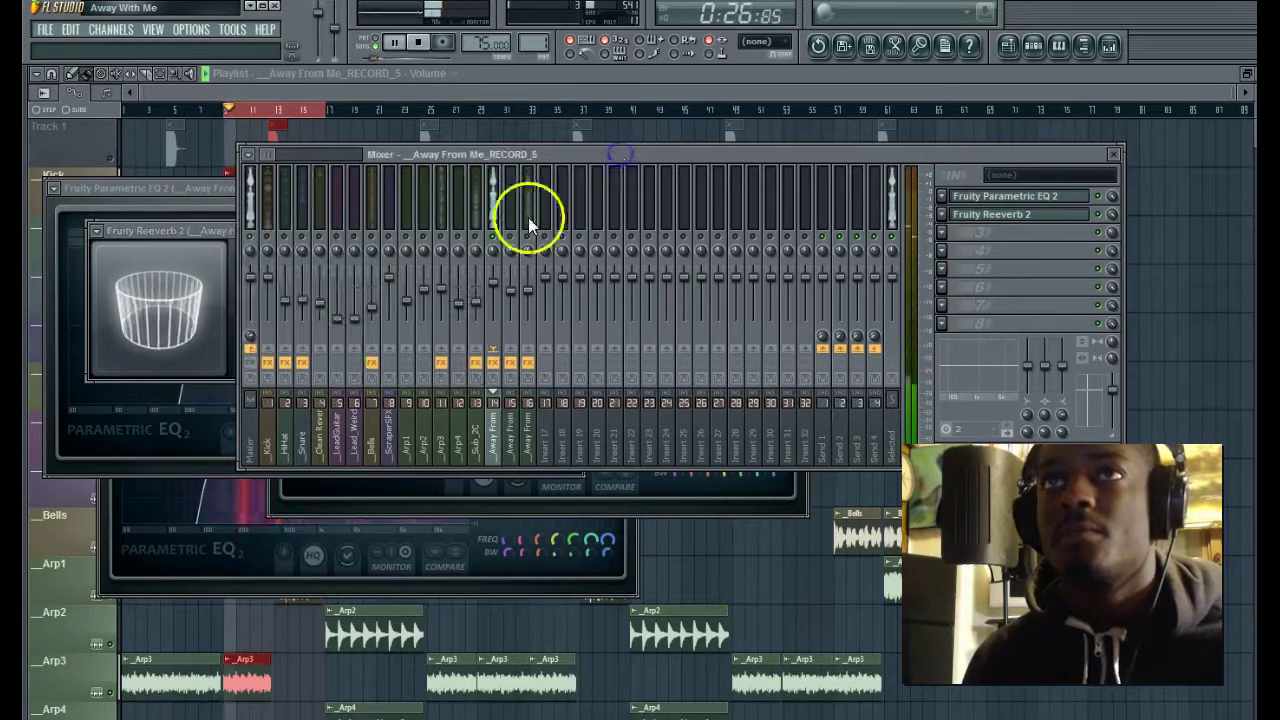
left_click(988, 214)
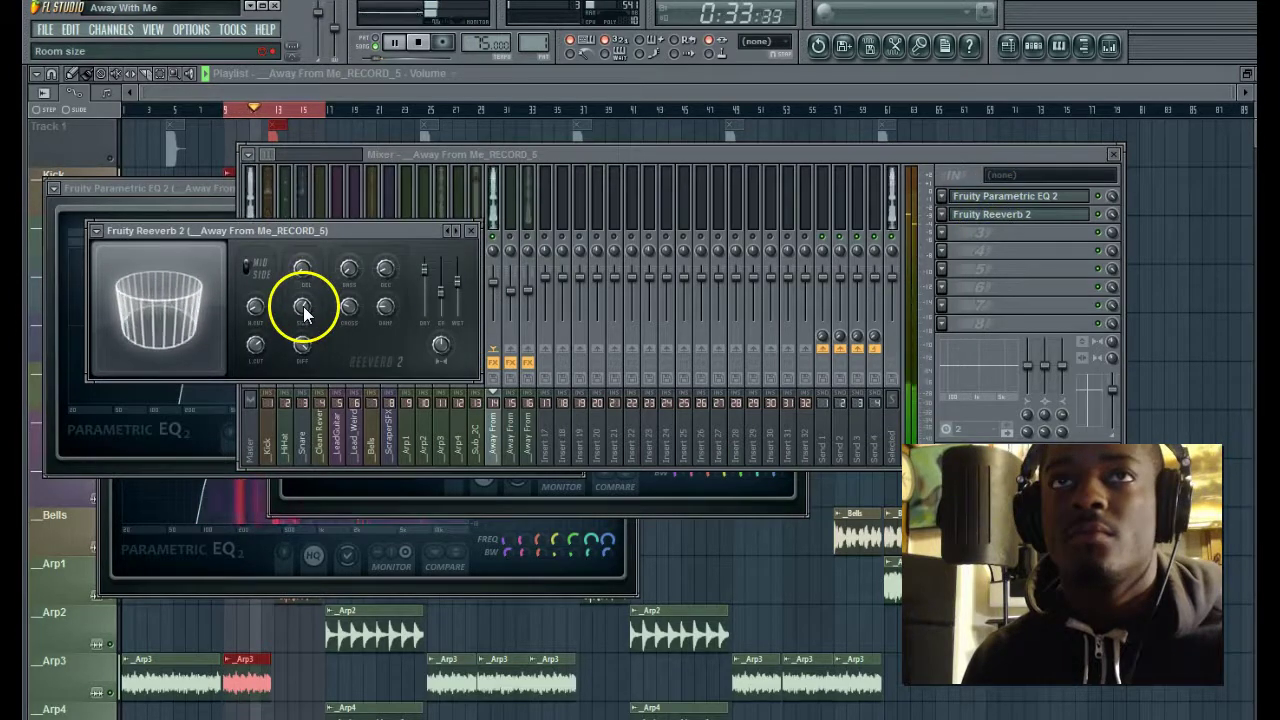
left_click(607, 154)
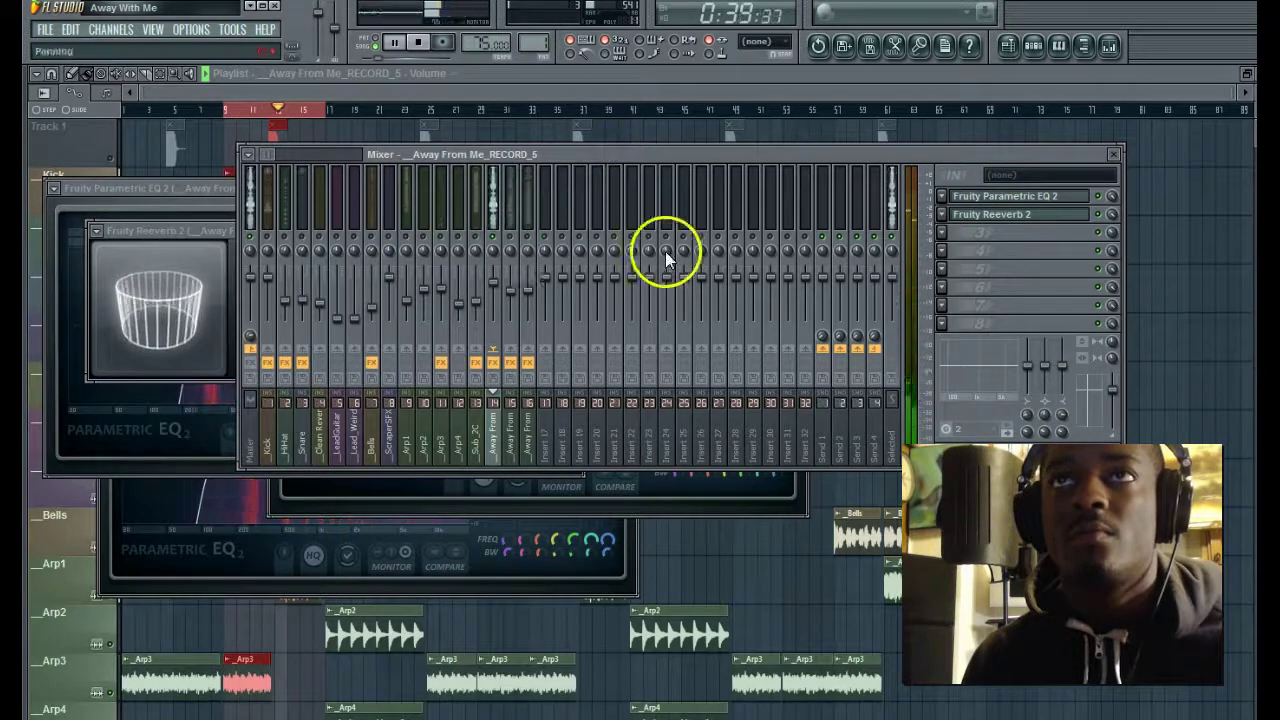
- Unmute Away From Me_RECORD_10 and copy RECORD_5's Fruity Reeverb 2 settings into the second effect slot of RECORD_10 and RECORD_11
left_click(510, 288)
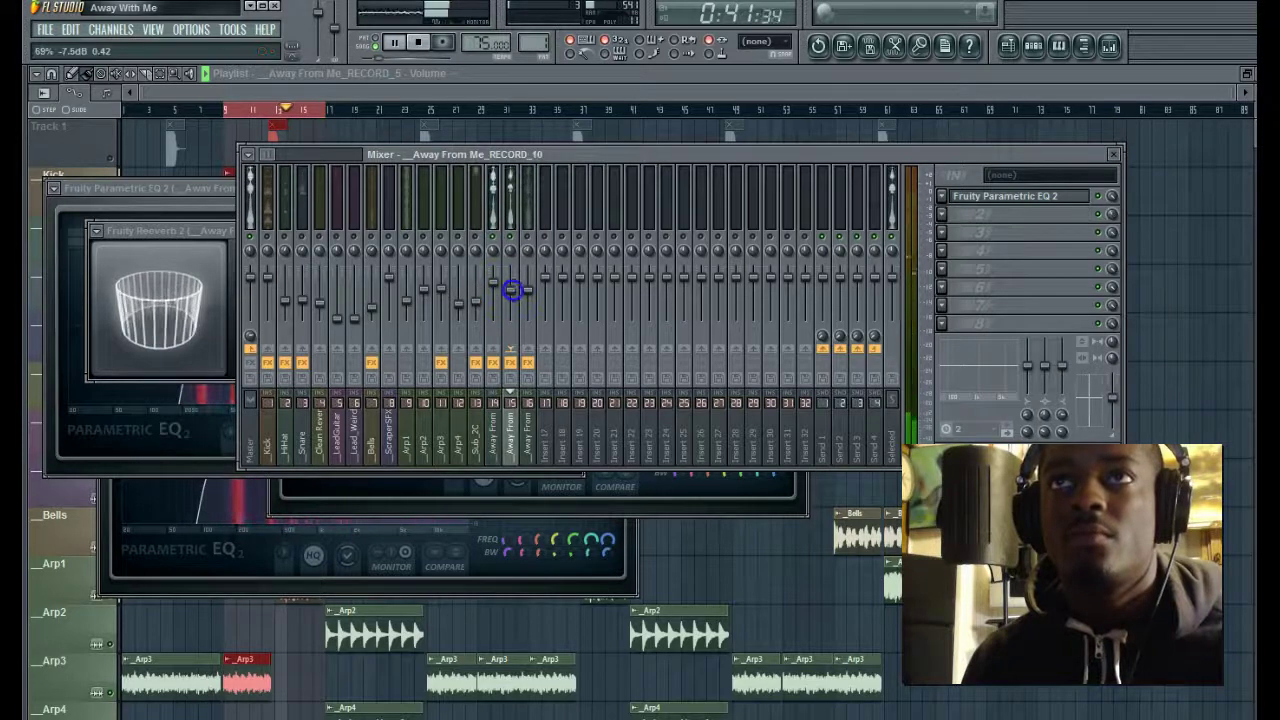
left_click(510, 237)
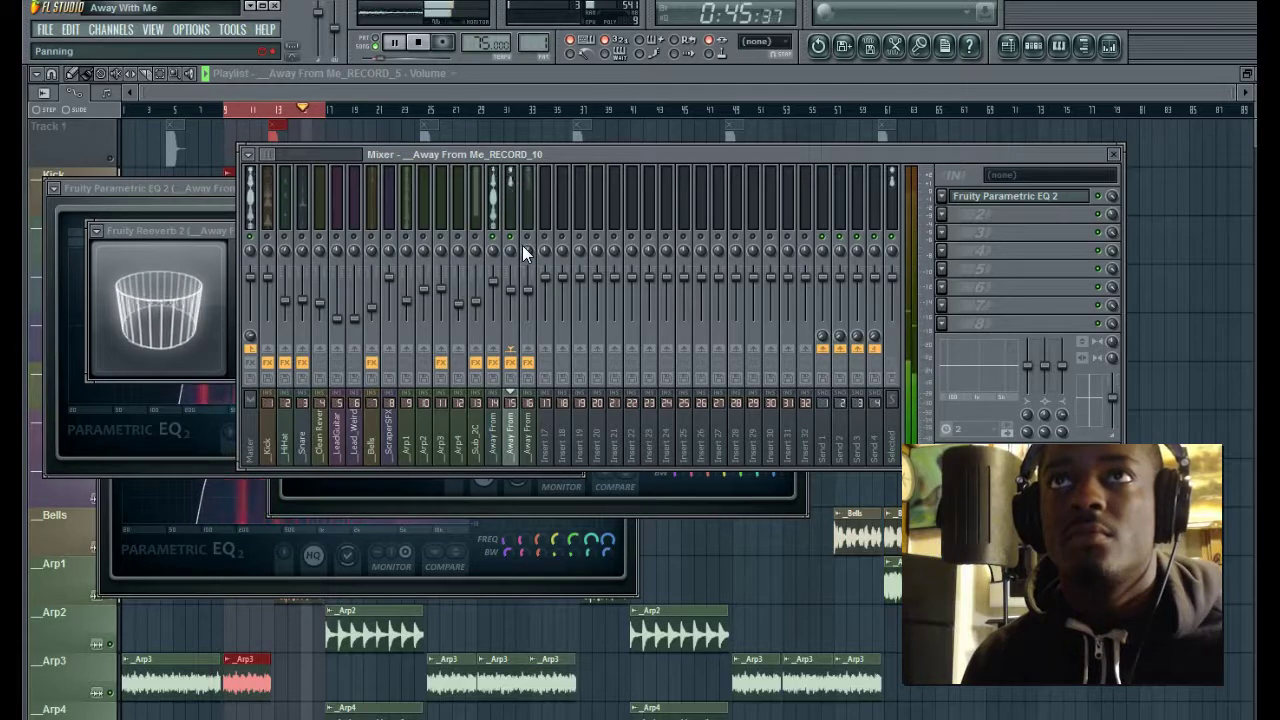
left_click(500, 278)
left_click(940, 213)
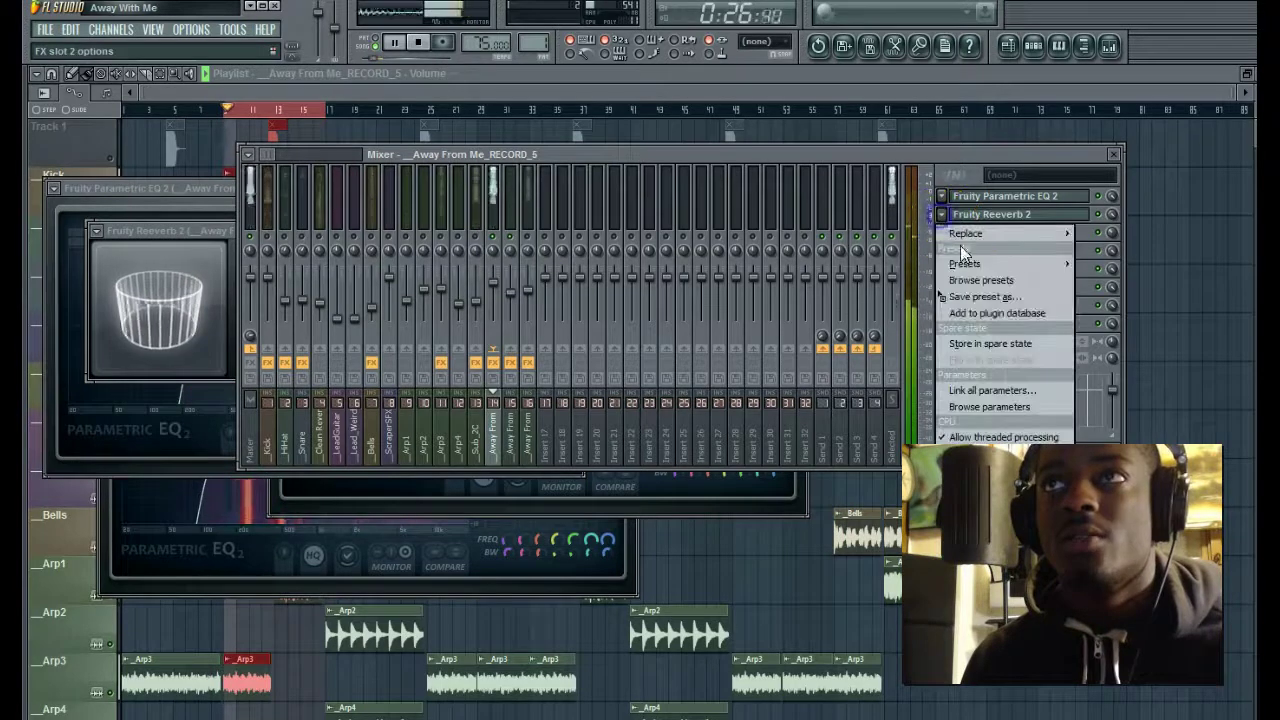
left_click_drag(966, 299, 515, 212)
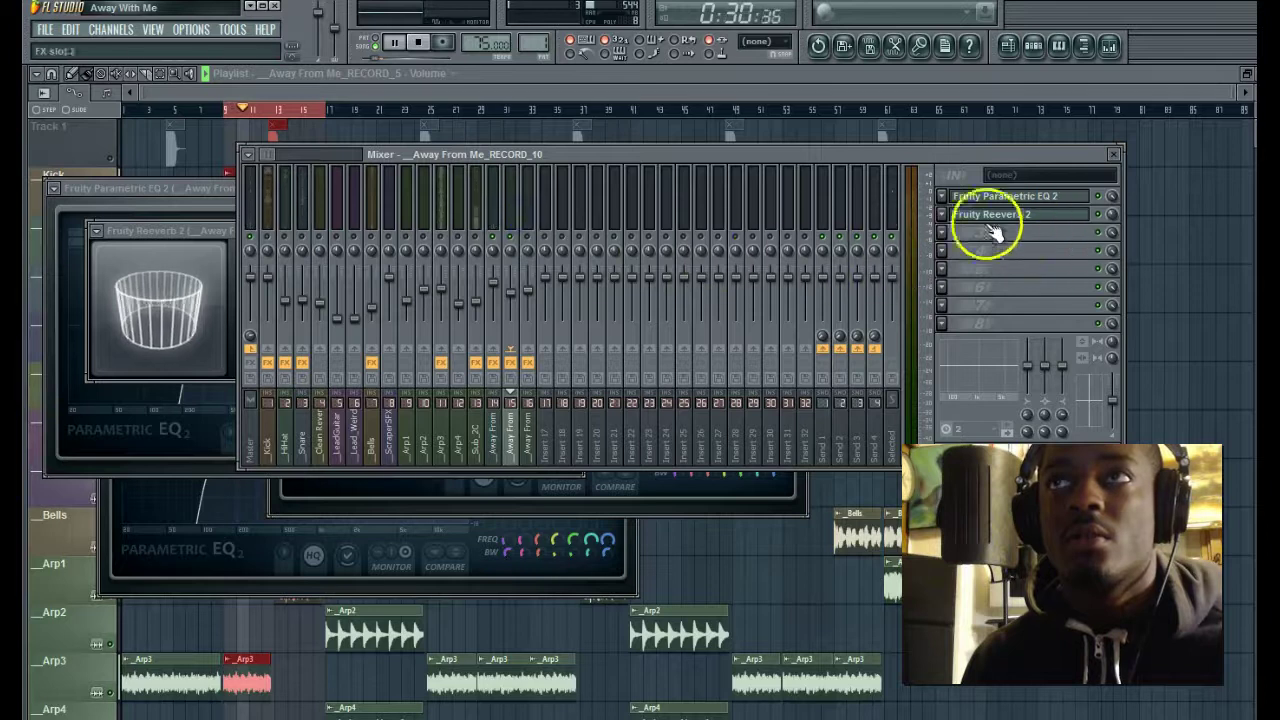
left_click(945, 214)
left_click_drag(966, 296, 527, 220)
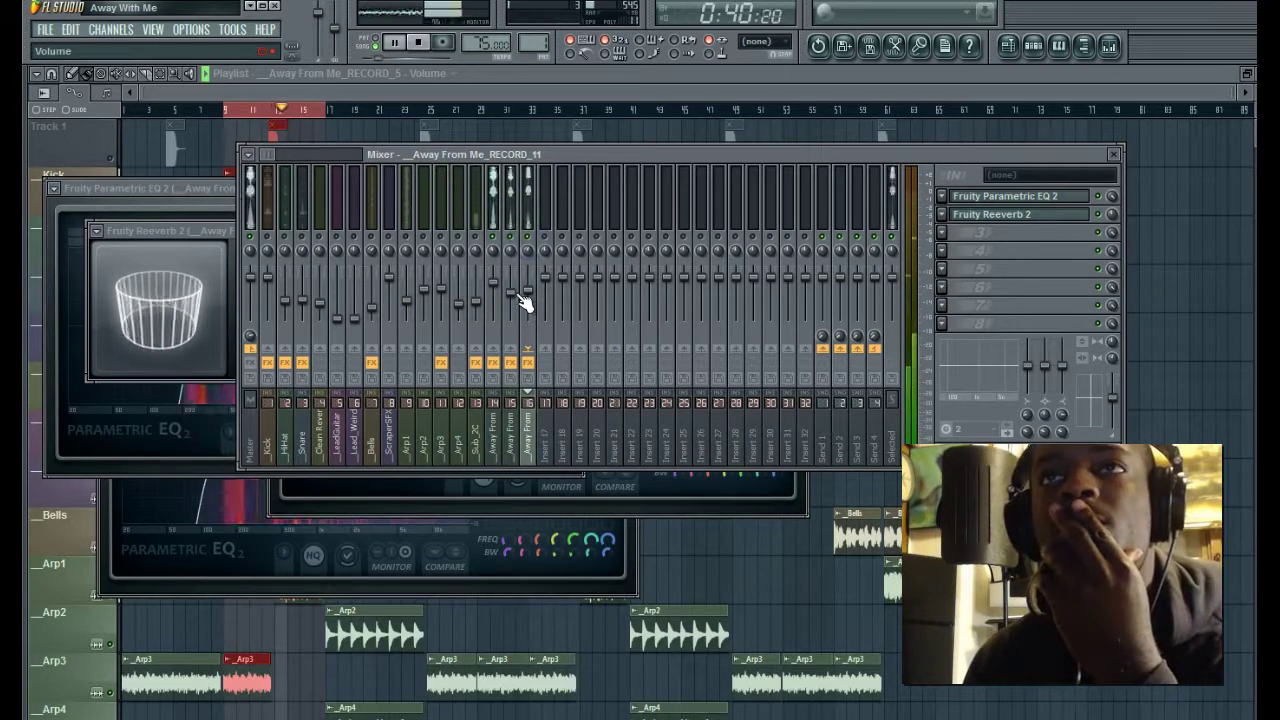
- Load Fruity Delay 2 in Away From Me_RECORD_10's third effect slot with the stereo delay preset and start adjusting its delay time
left_click(508, 222)
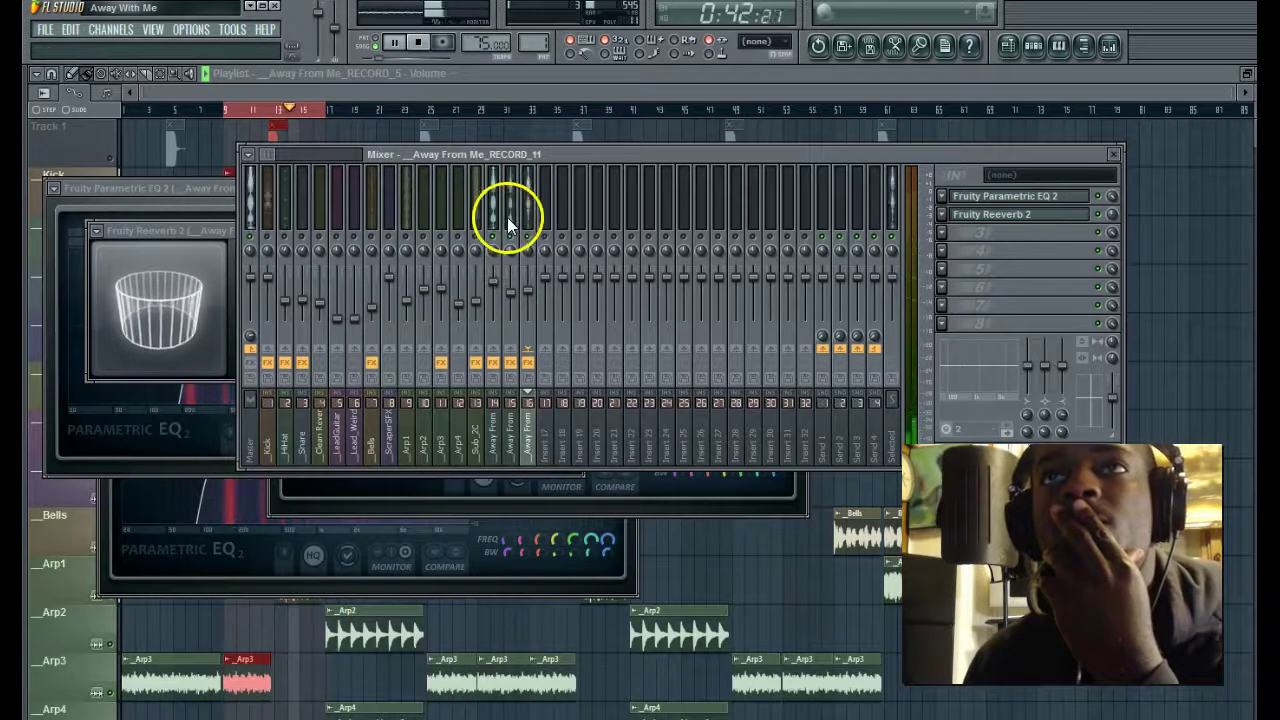
left_click(509, 218)
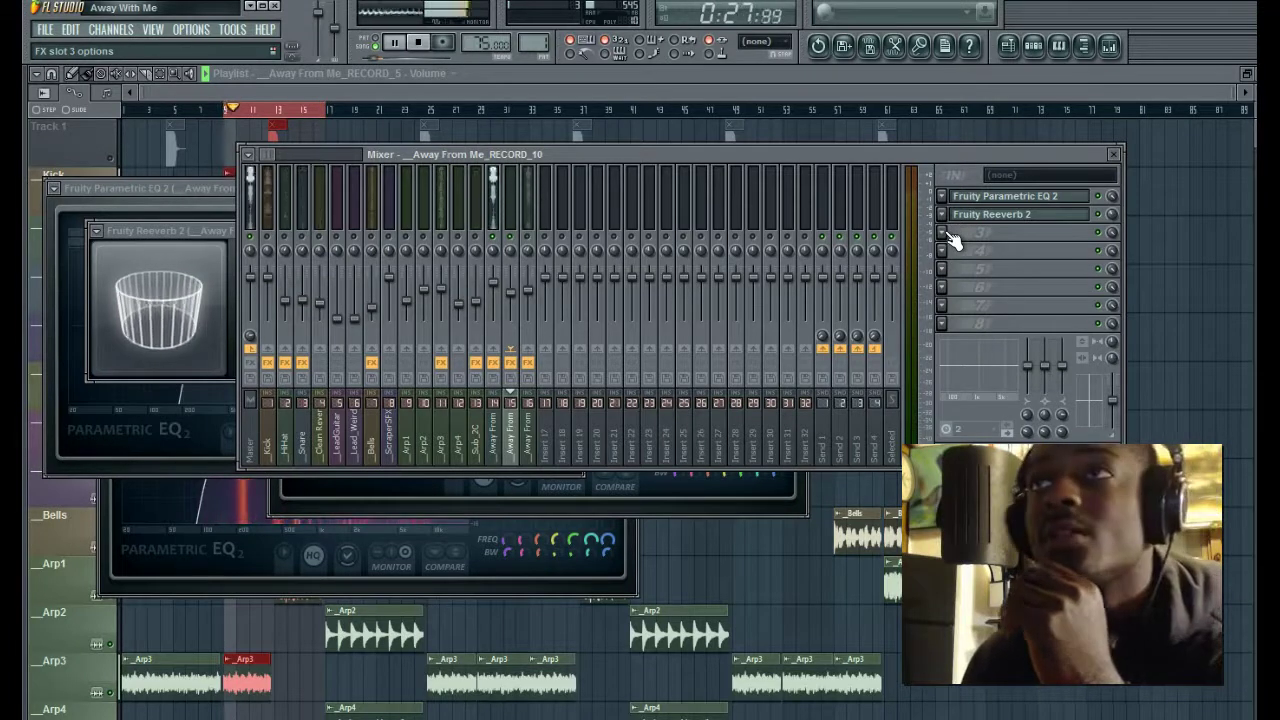
left_click(943, 233)
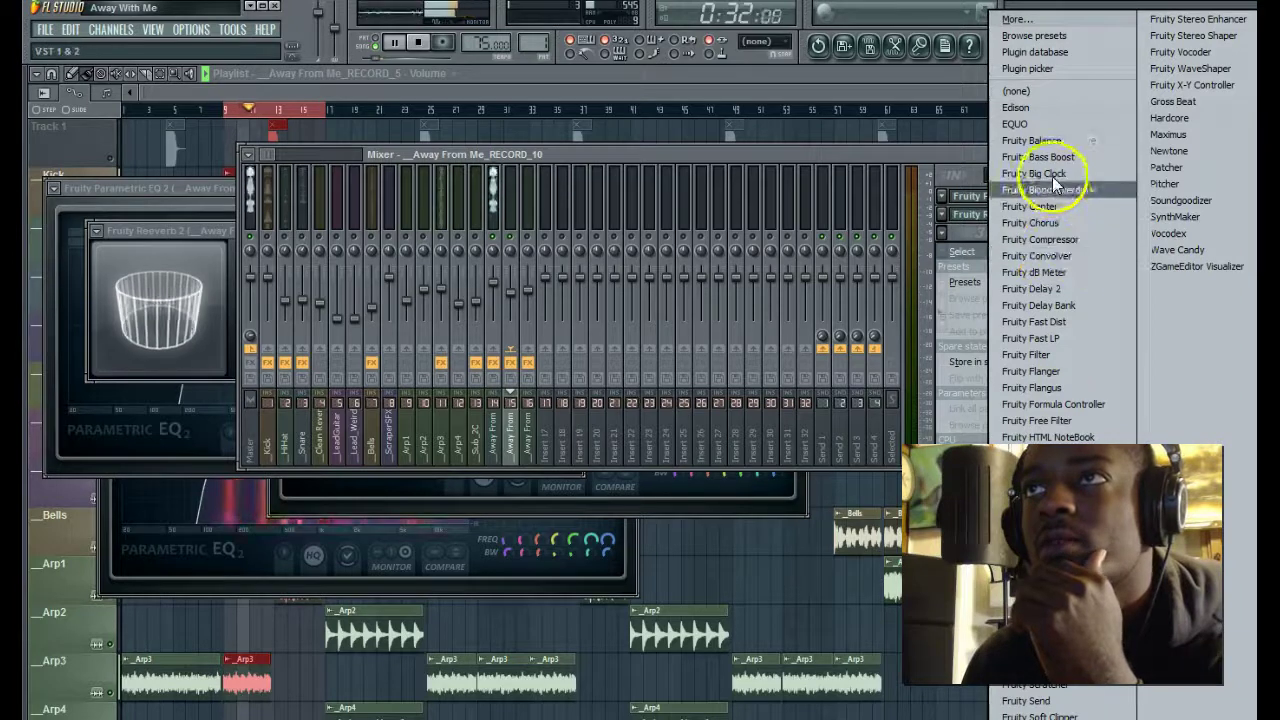
left_click(1035, 287)
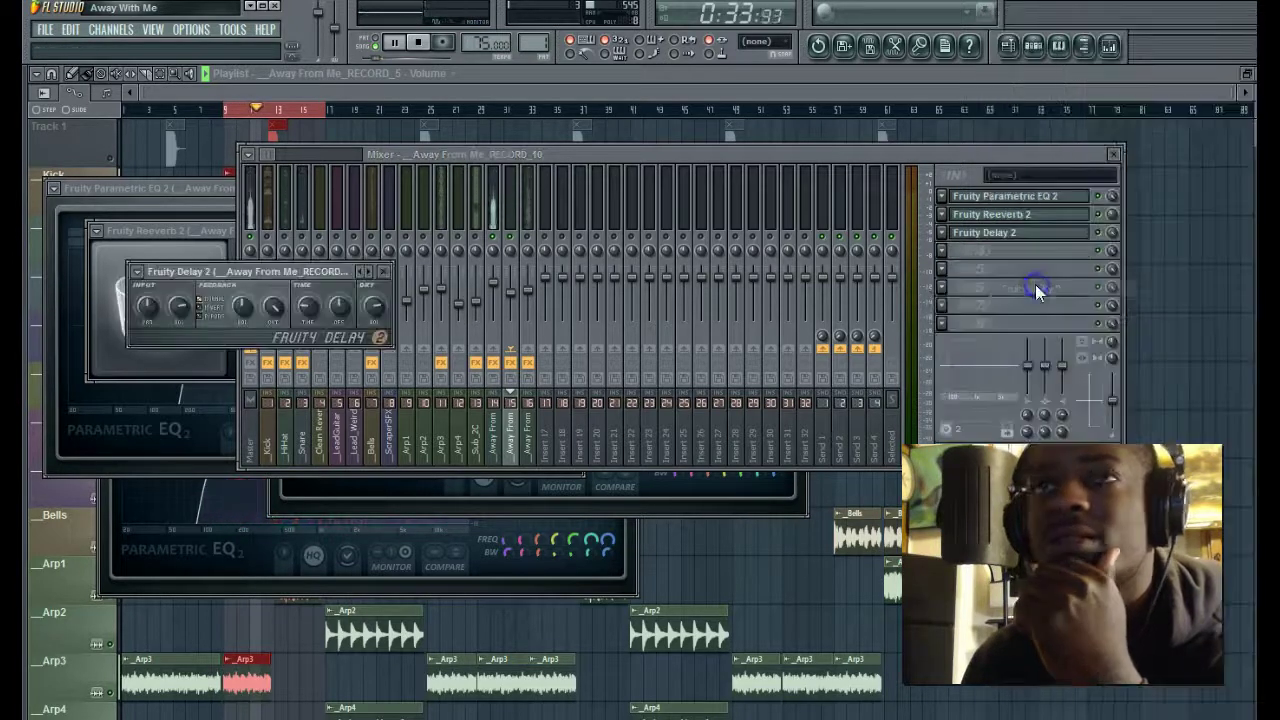
left_click(139, 274)
mouse_move(165, 318)
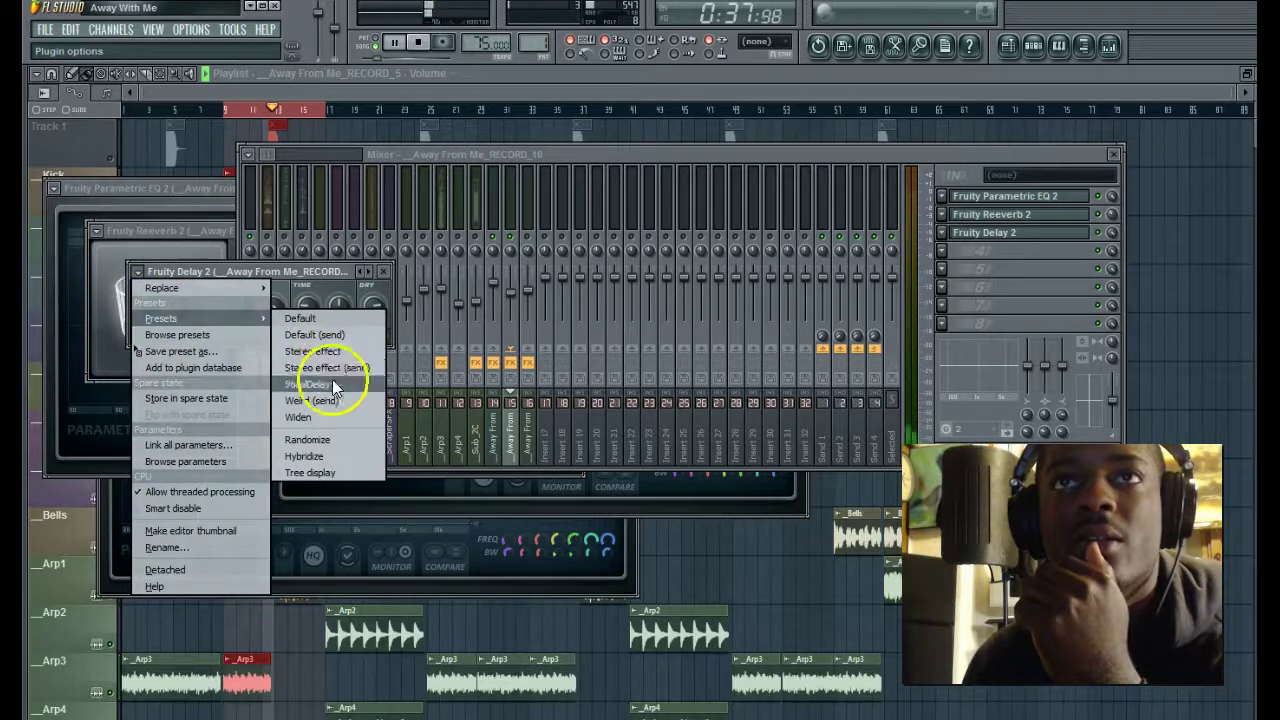
left_click(328, 386)
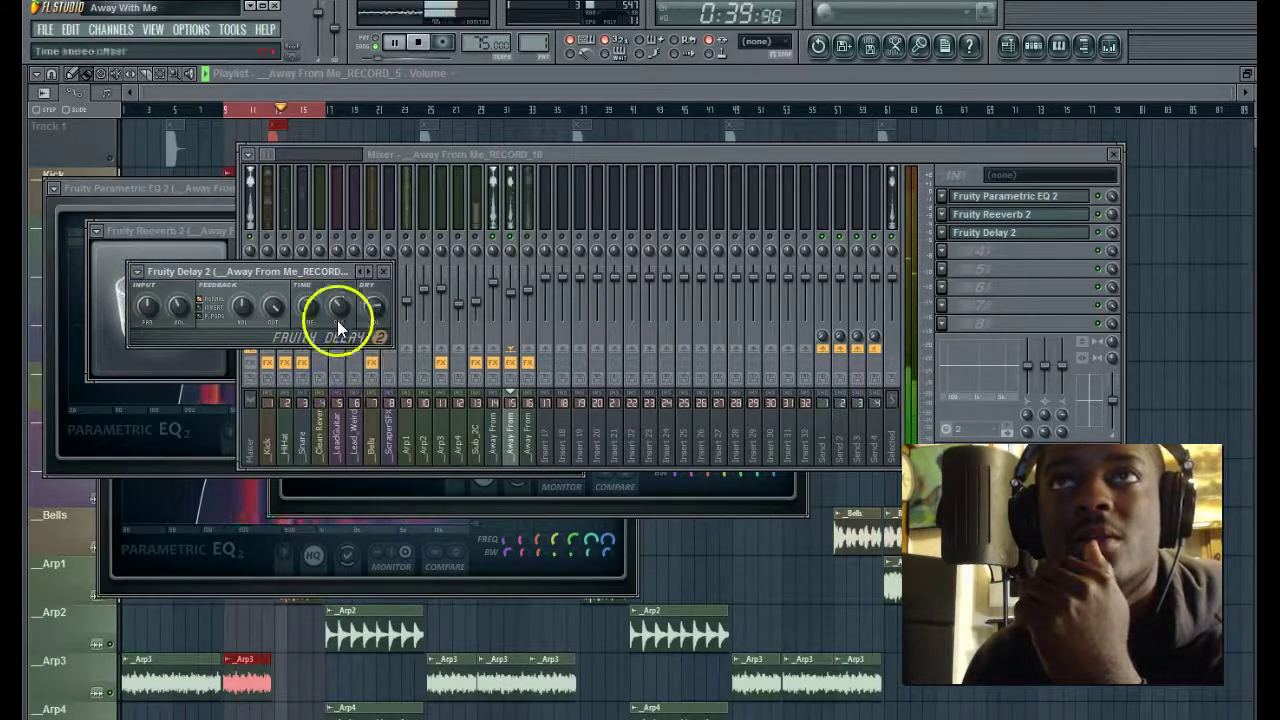
left_click_drag(273, 274, 547, 374)
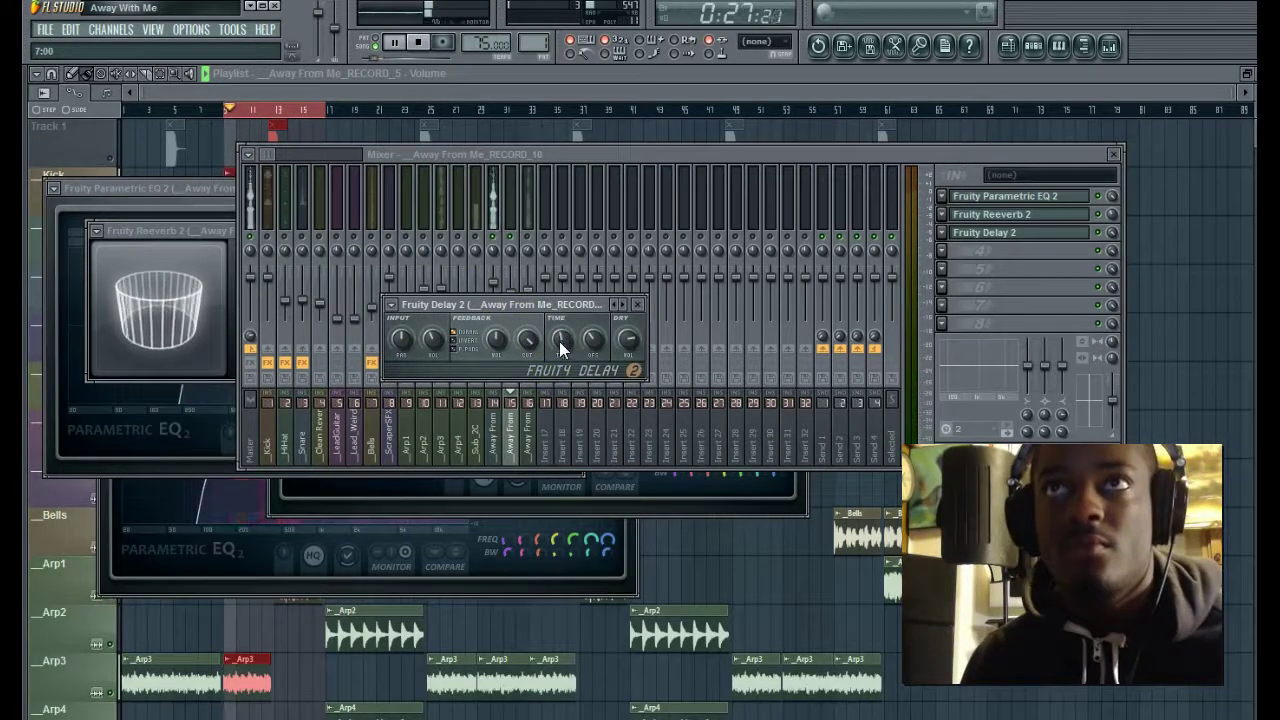
left_click(572, 341)
- Shorten the playlist loop to run from bar 13 to bar 17 and bring the mixer back up
left_click(268, 112)
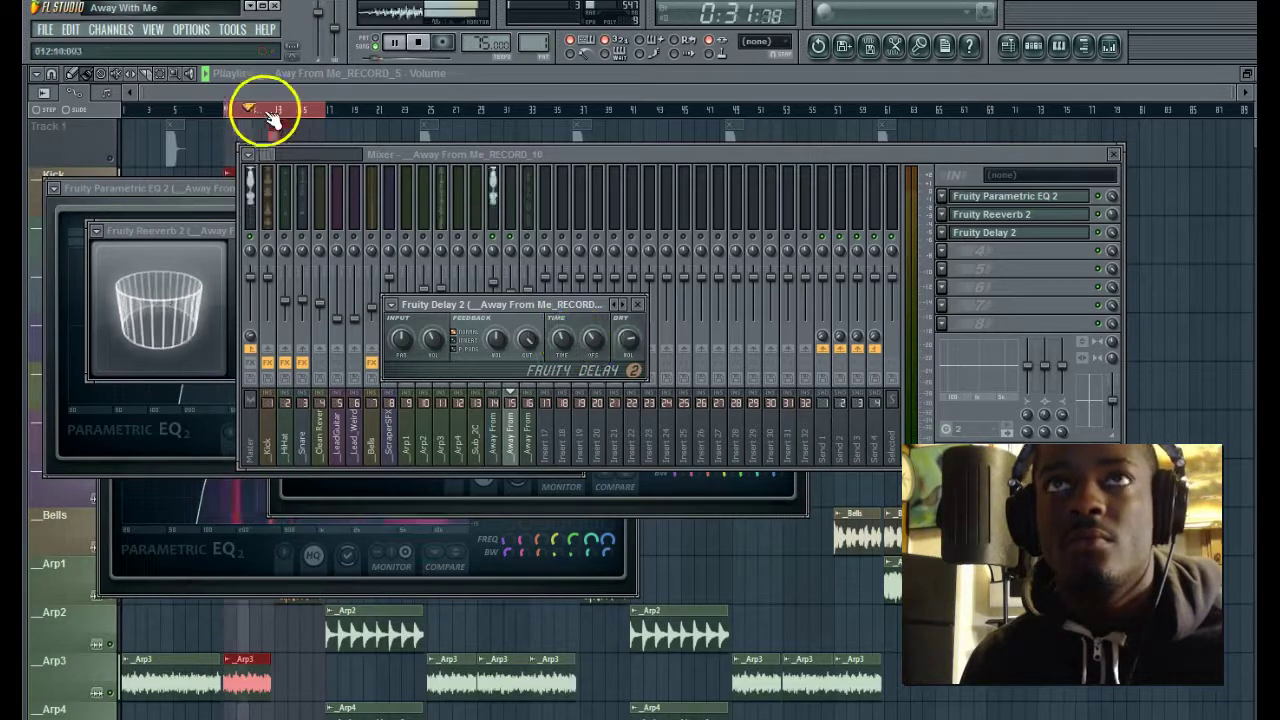
key("F12")
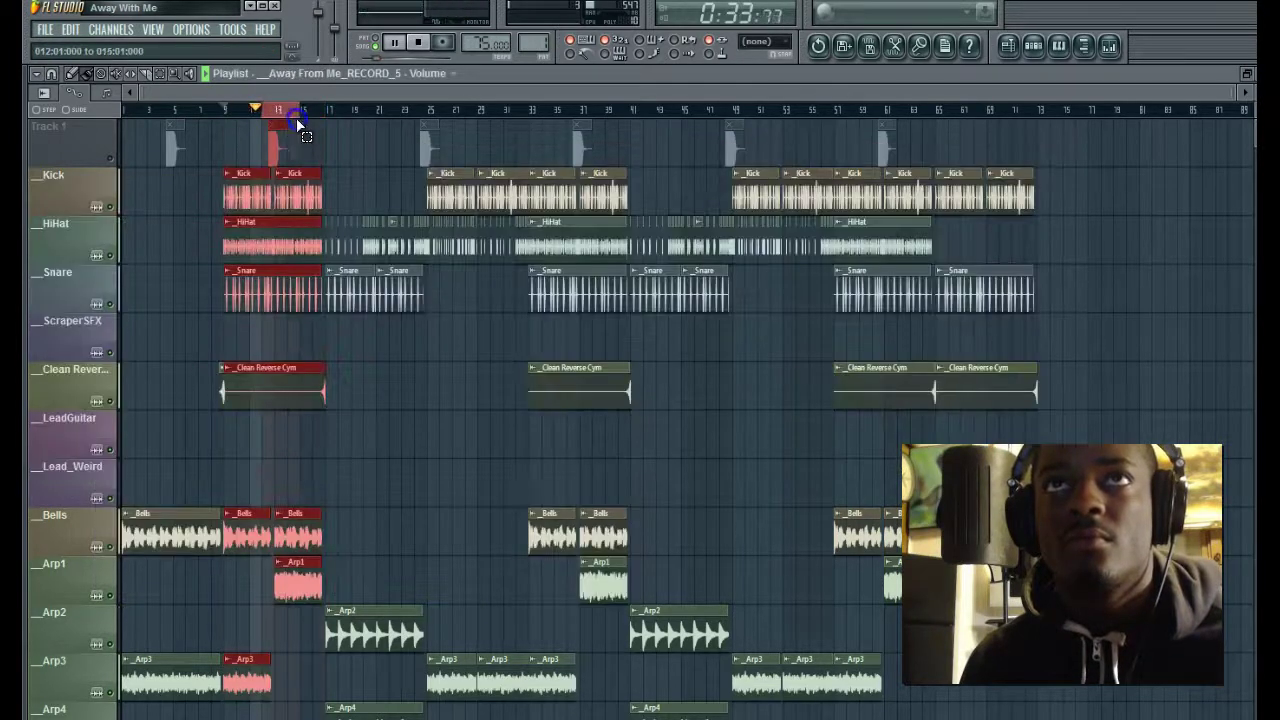
left_click(1110, 45)
left_click(614, 234)
left_click(489, 225)
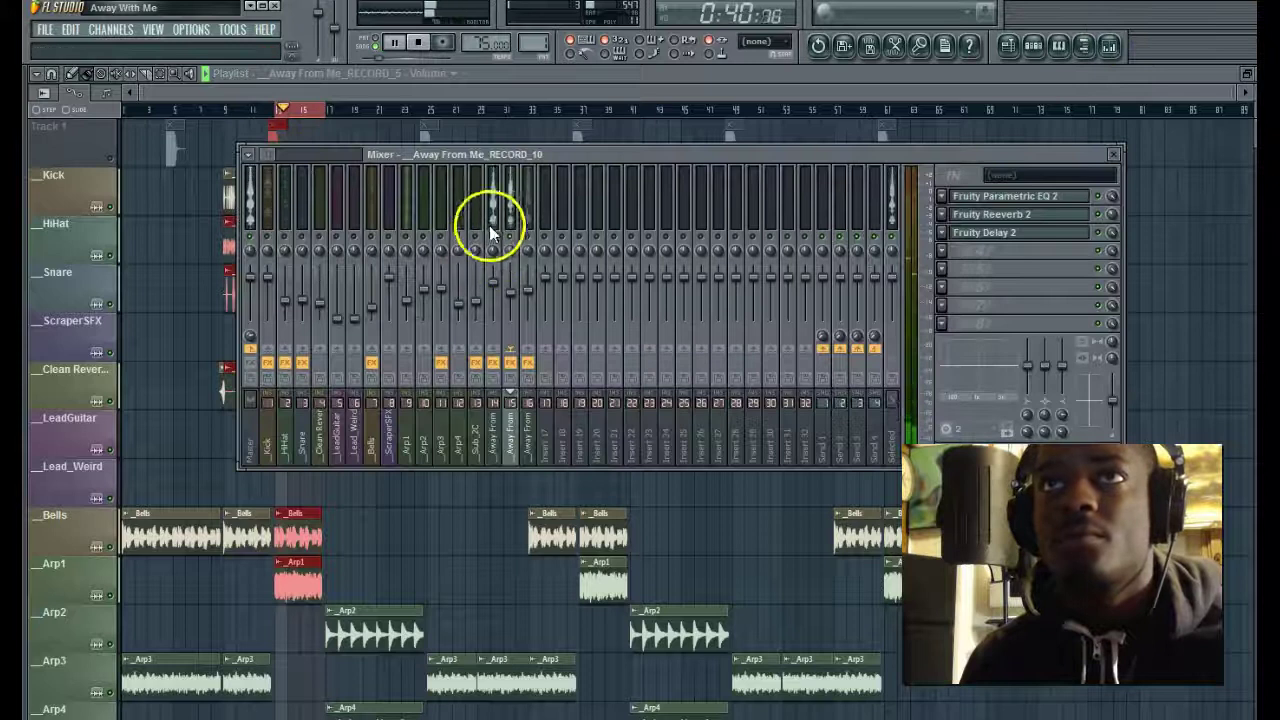
- Adjust the delay time of Fruity Delay 2 on Away From Me_RECORD_10 while the shortened loop plays
left_click(985, 233)
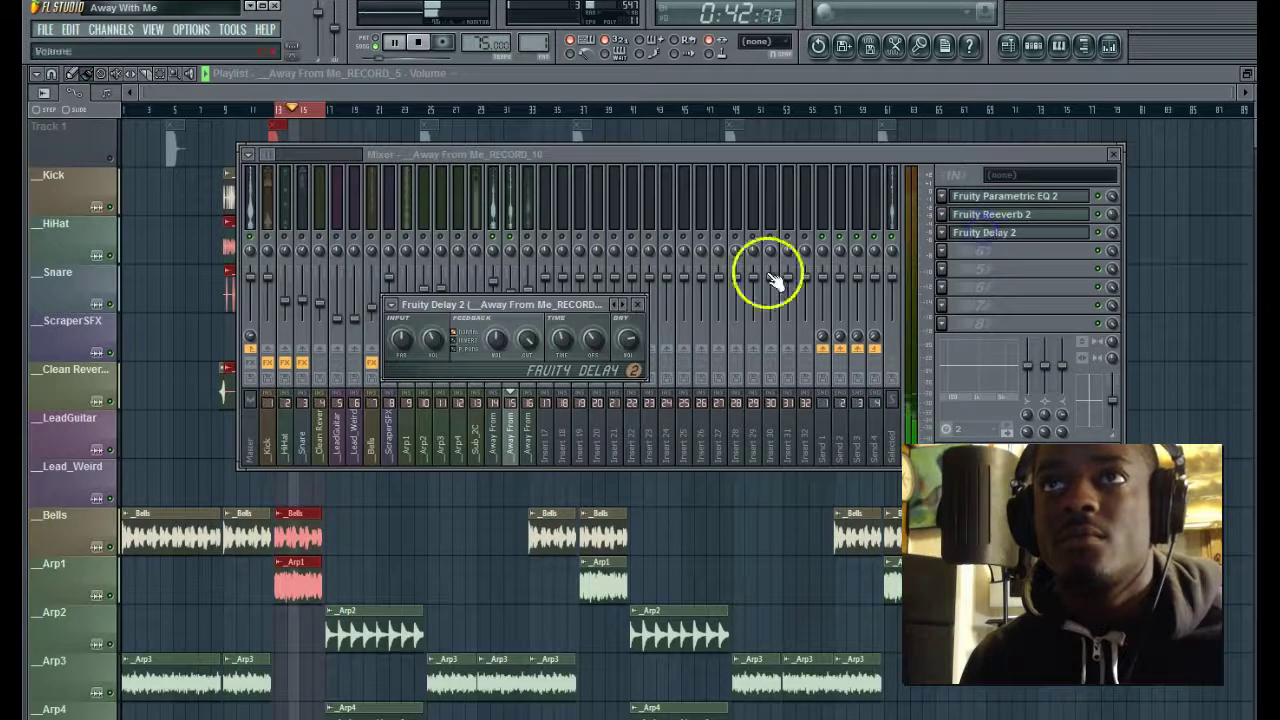
left_click_drag(575, 345, 568, 347)
left_click_drag(543, 298, 536, 272)
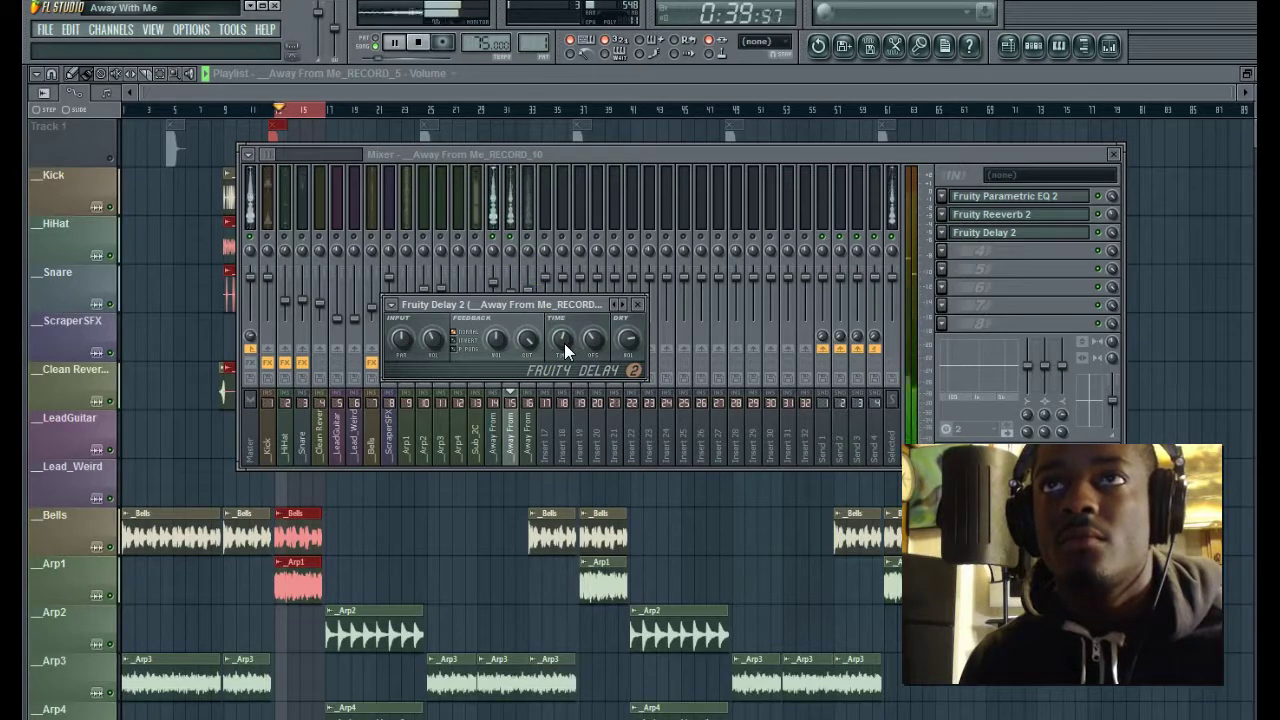
left_click_drag(564, 343, 568, 449)
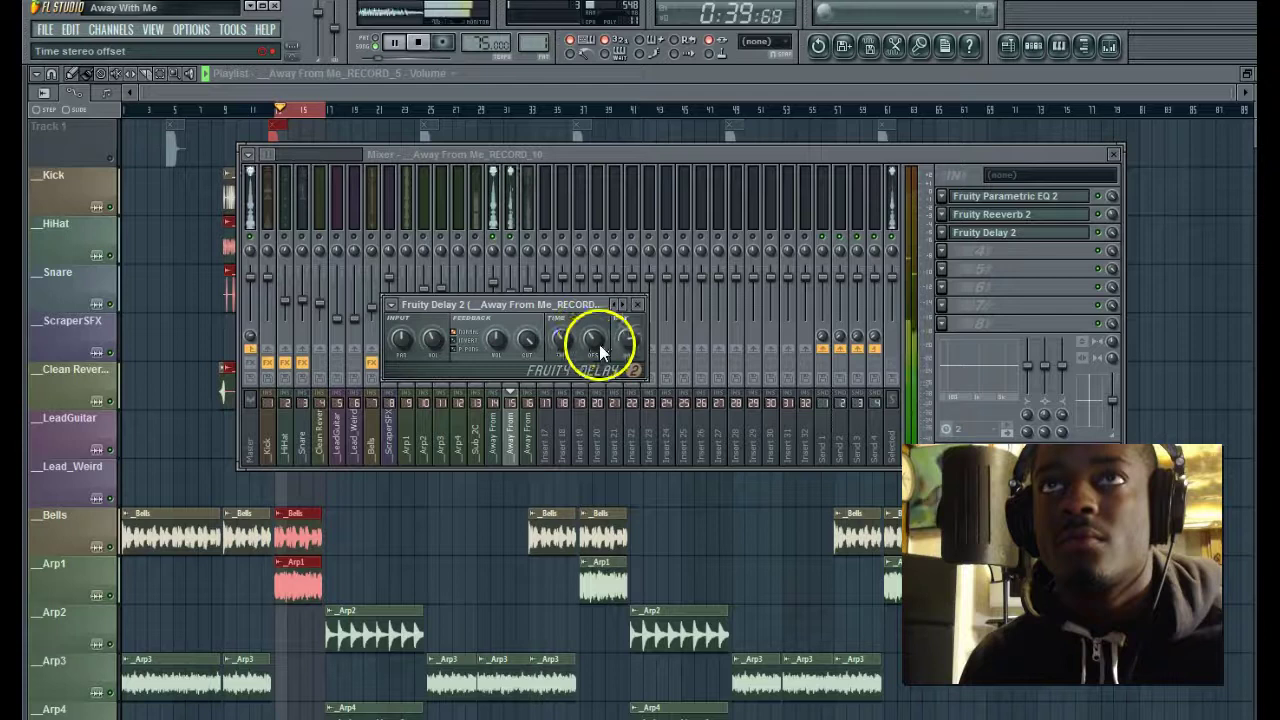
left_click_drag(563, 340, 558, 383)
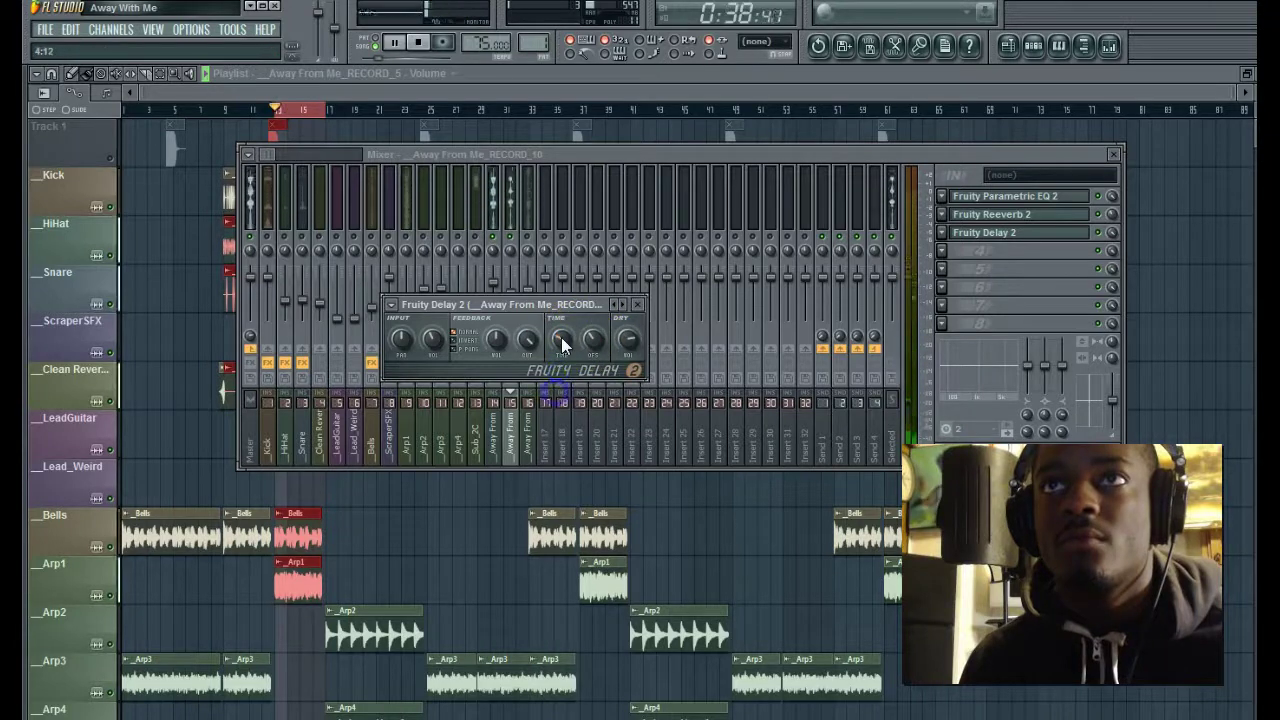
left_click(566, 344)
left_click_drag(567, 348, 568, 352)
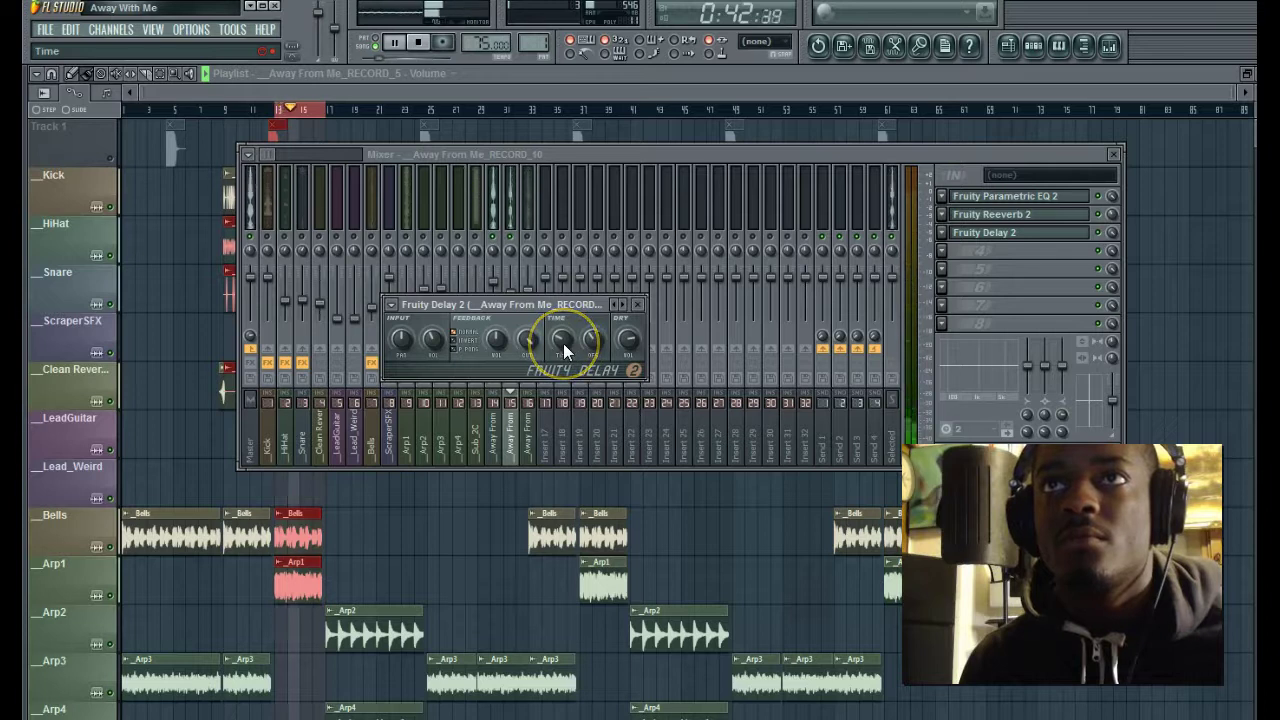
- Adjust the time stereo offset, input panning and input volume of Fruity Delay 2 on Away From Me_RECORD_10, replaying the loop
left_click_drag(623, 320, 617, 345)
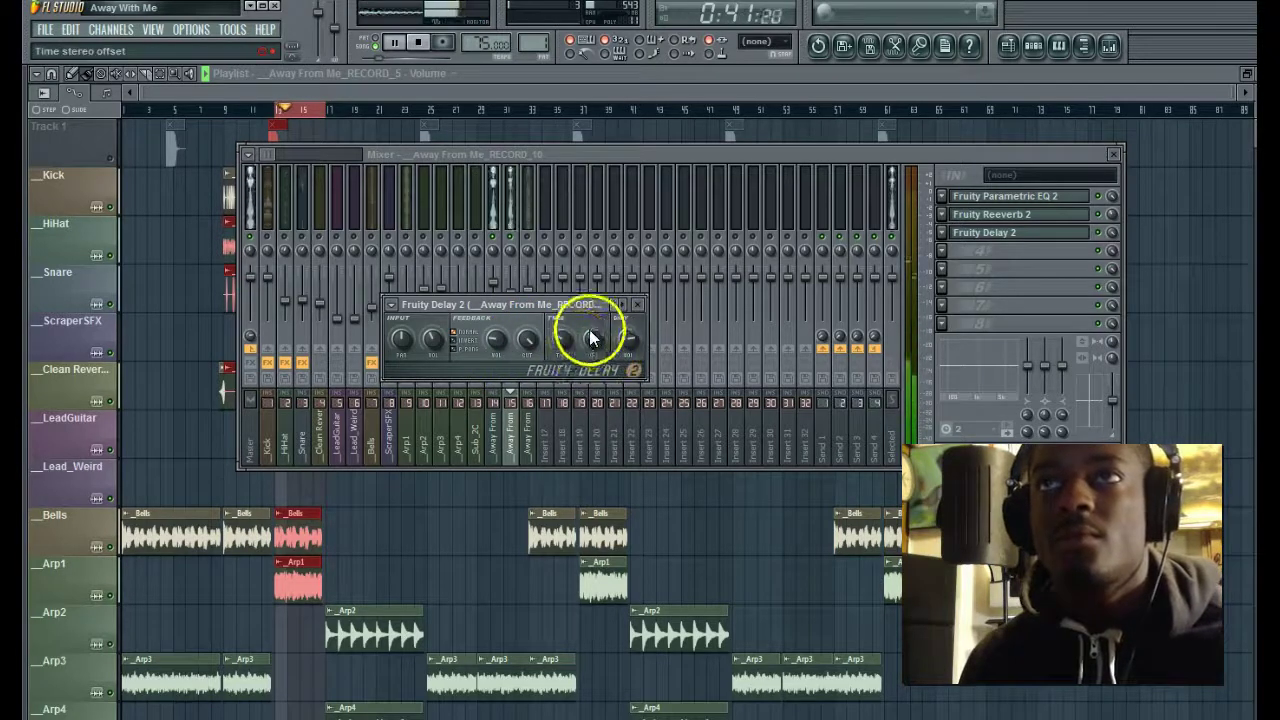
left_click_drag(403, 341, 391, 368)
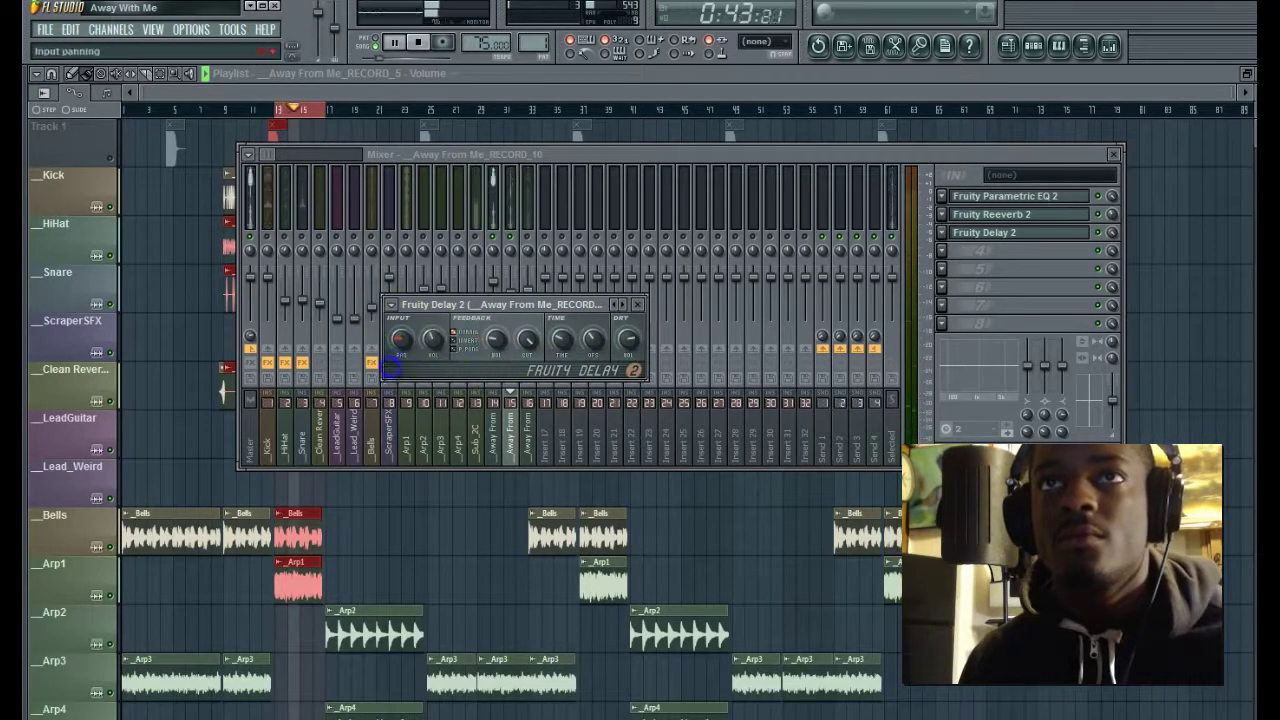
key("space")
key("space")
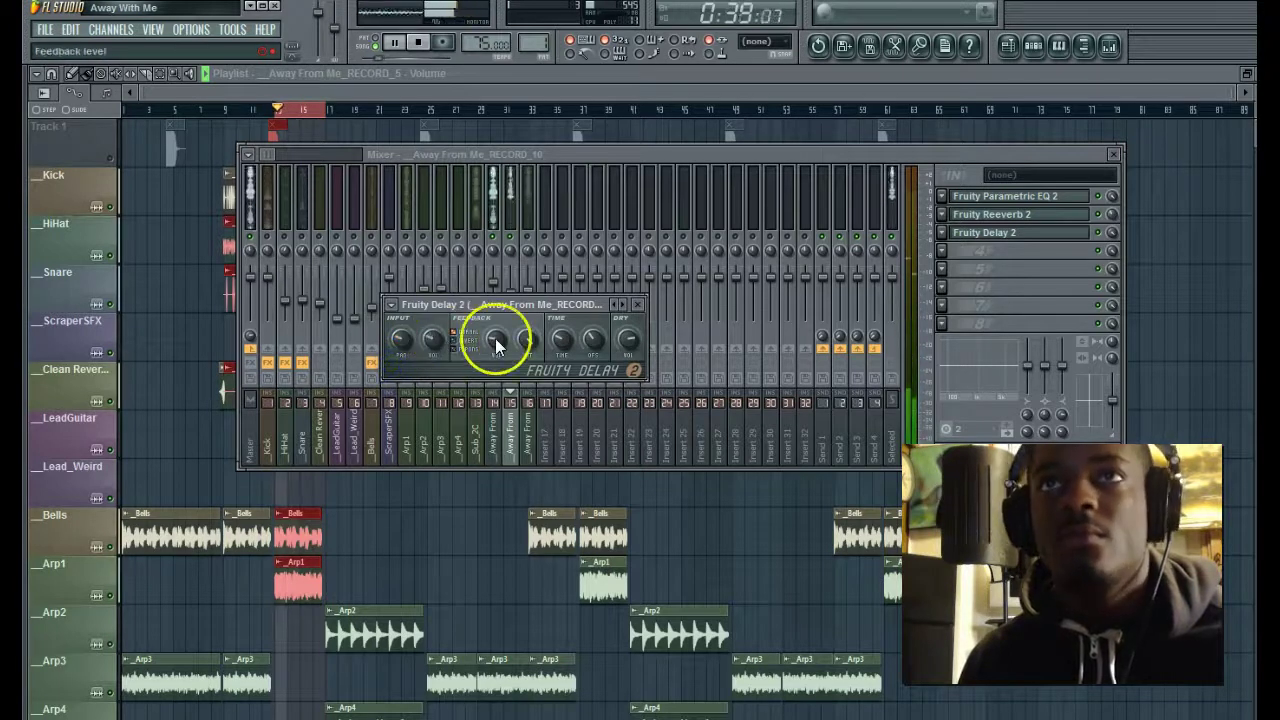
left_click(441, 347)
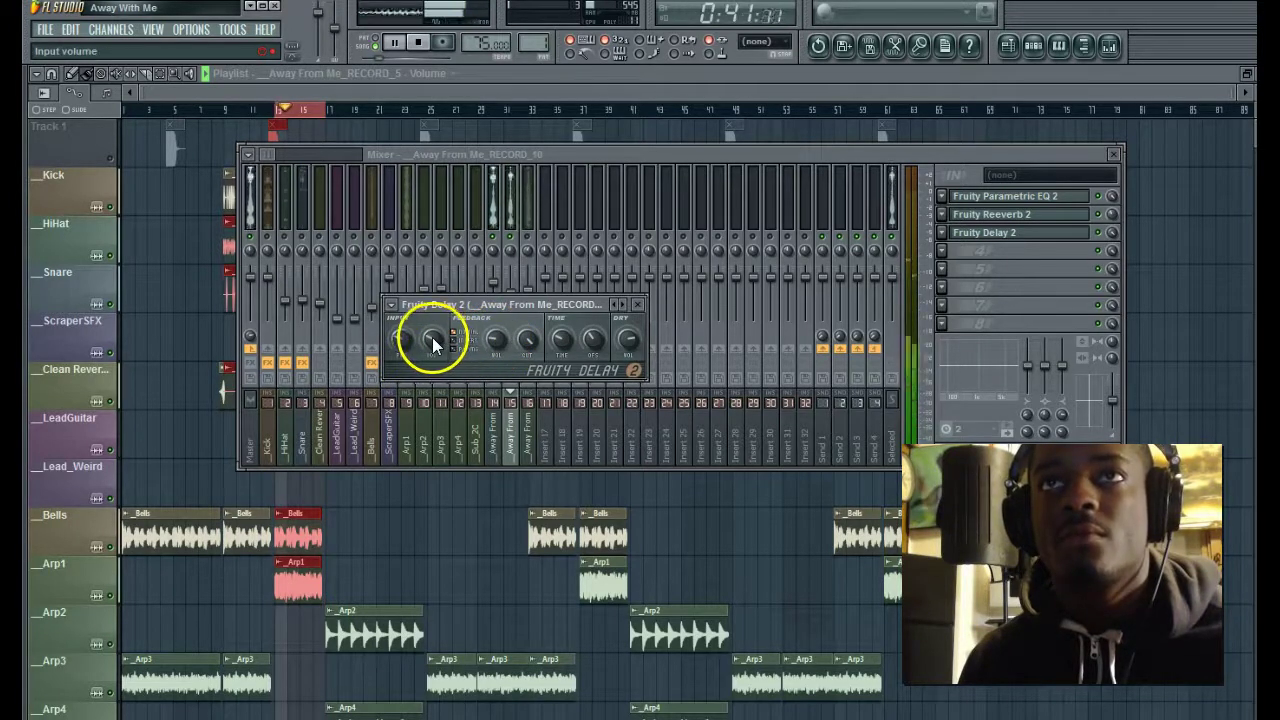
left_click(664, 154)
left_click(540, 237)
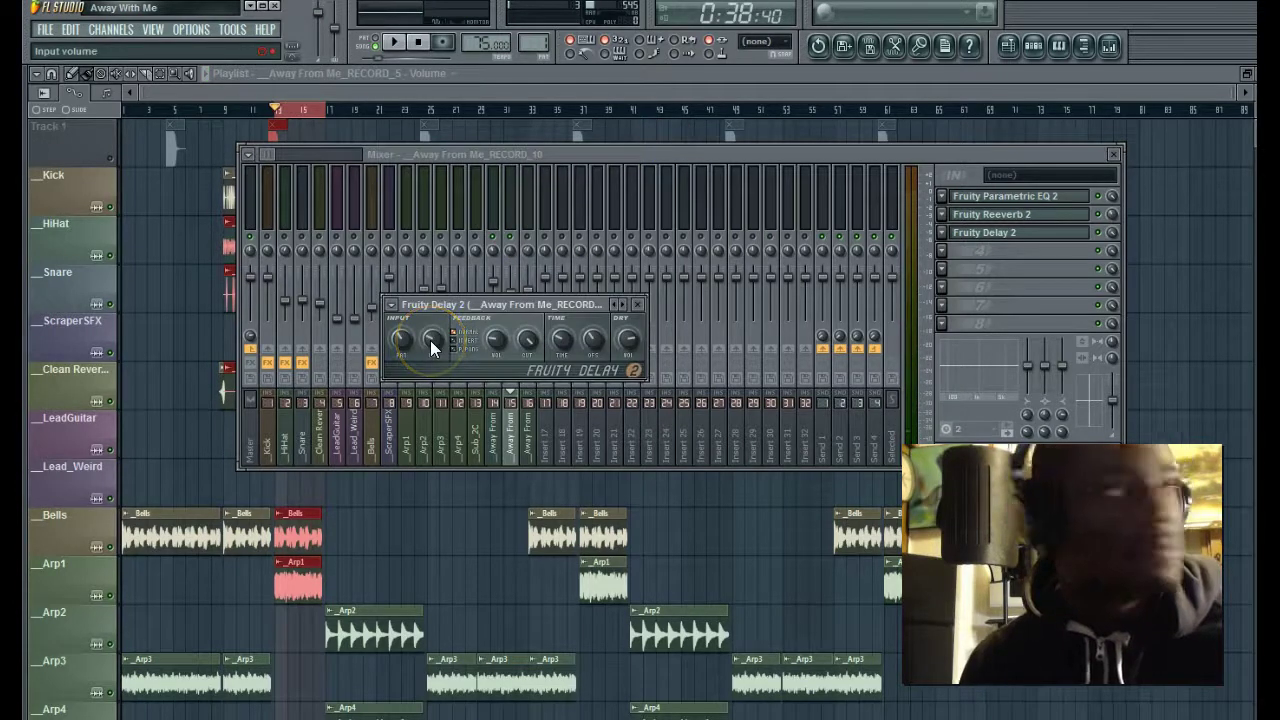
key("space")
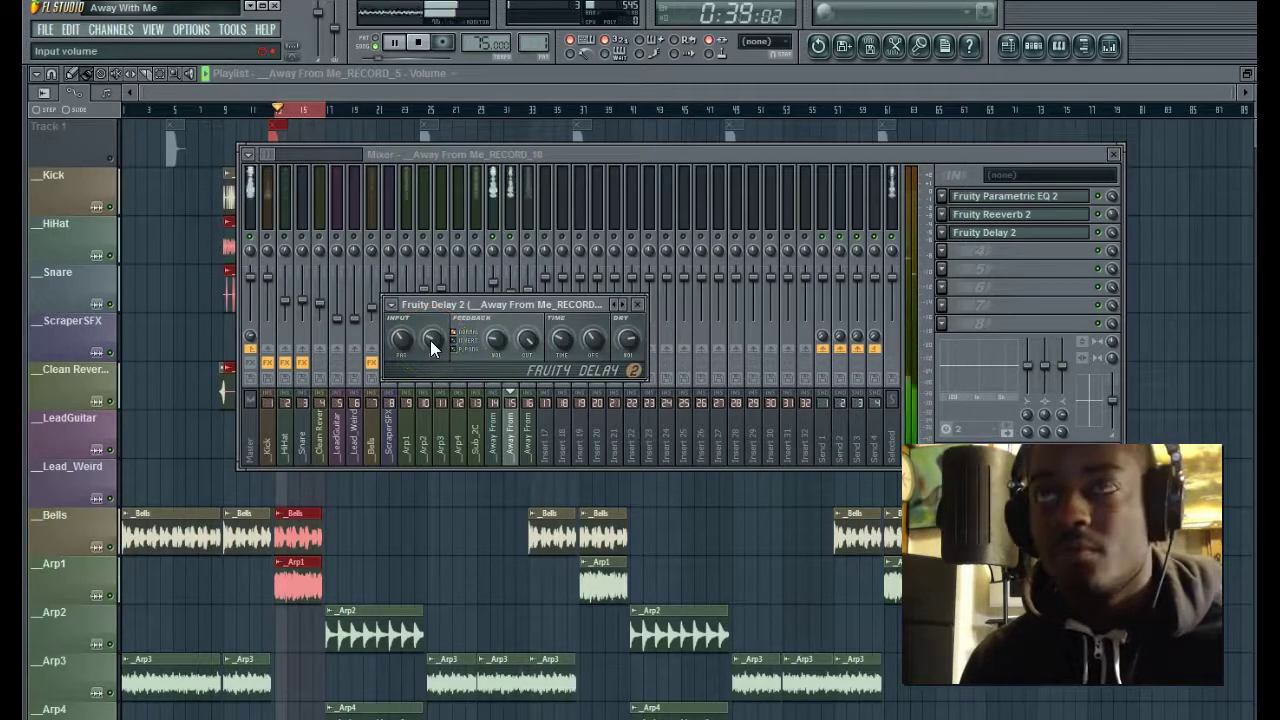
- Bring all mixer channels back into the loop and fine-tune the input volume of Fruity Delay 2 on Away From Me_RECORD_10
left_click(500, 240)
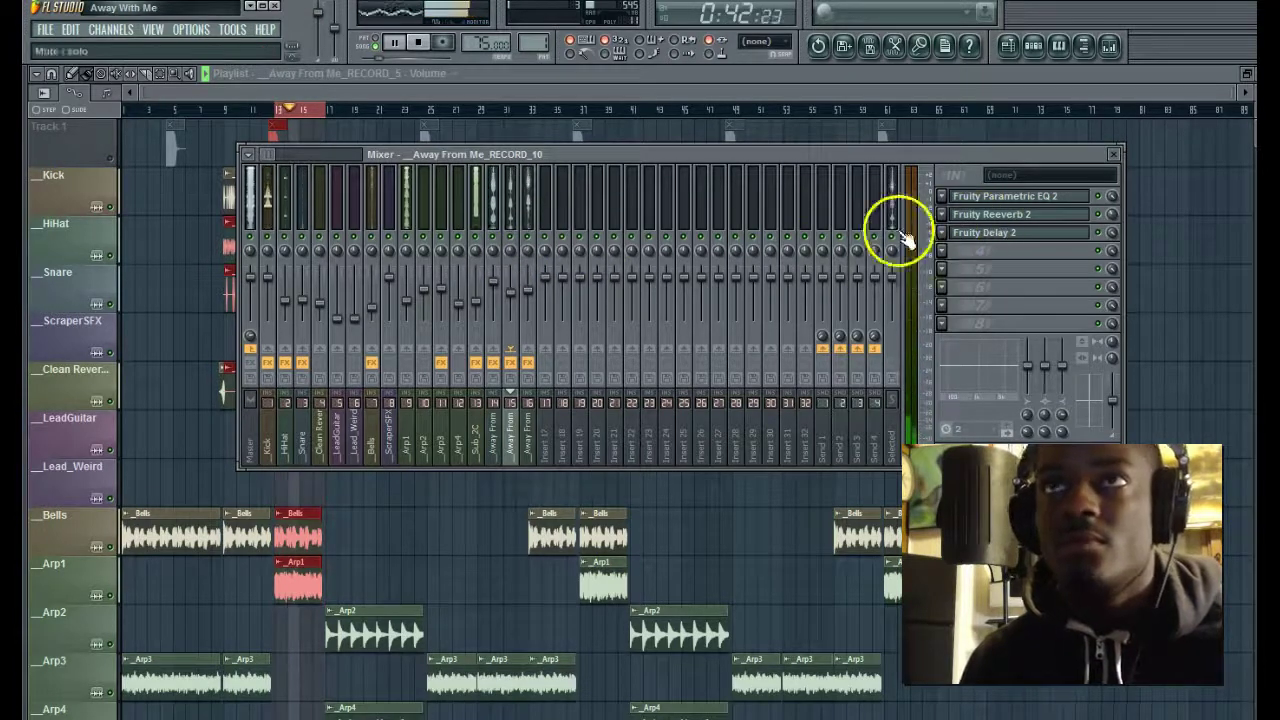
left_click(980, 235)
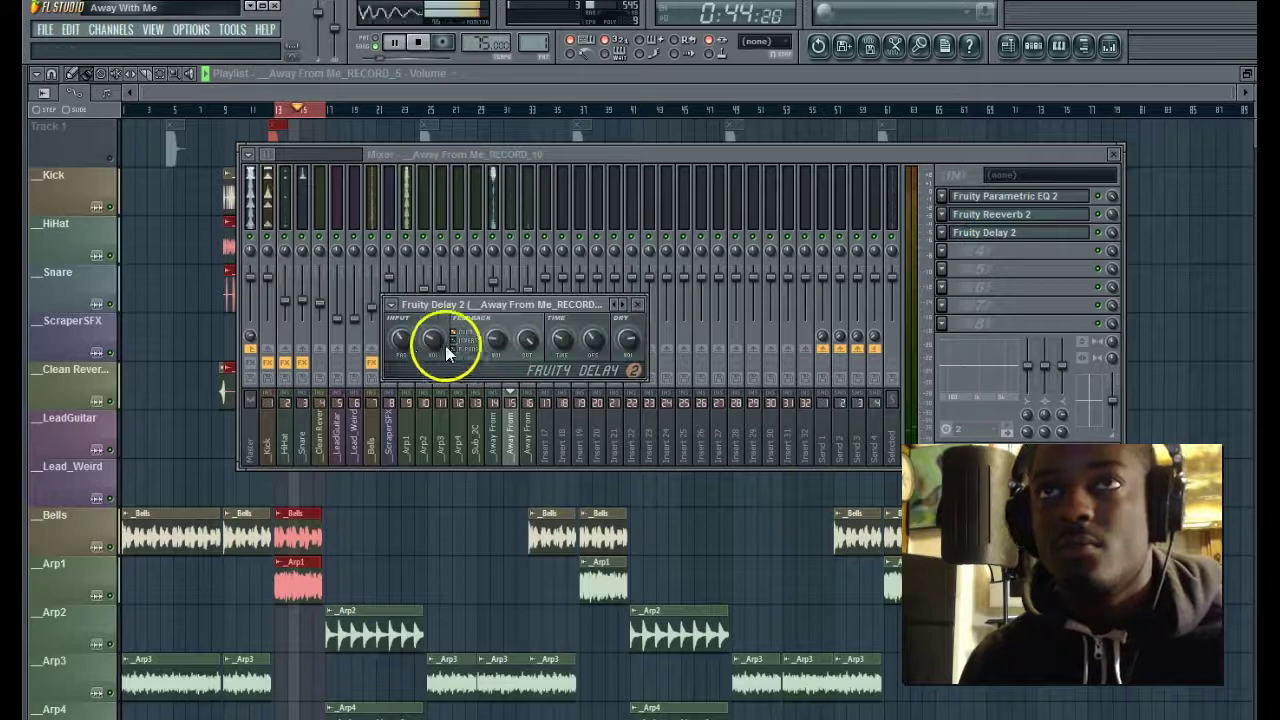
left_click(431, 338)
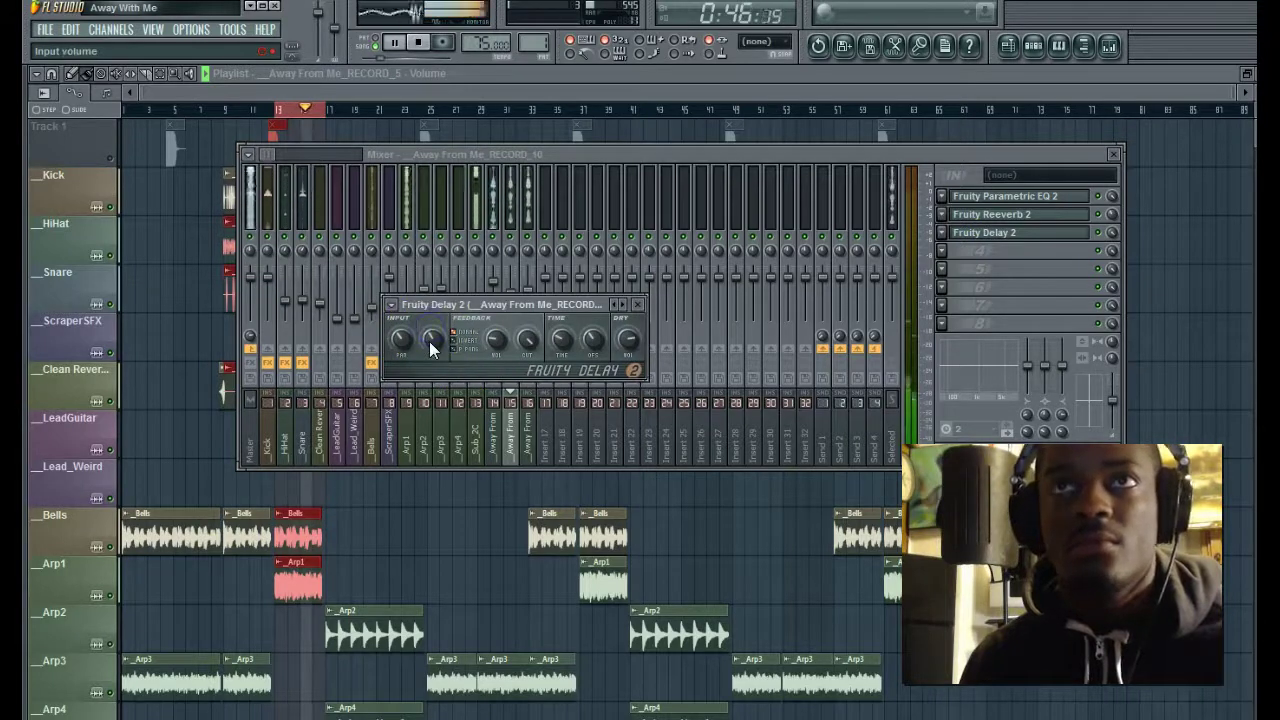
left_click(736, 161)
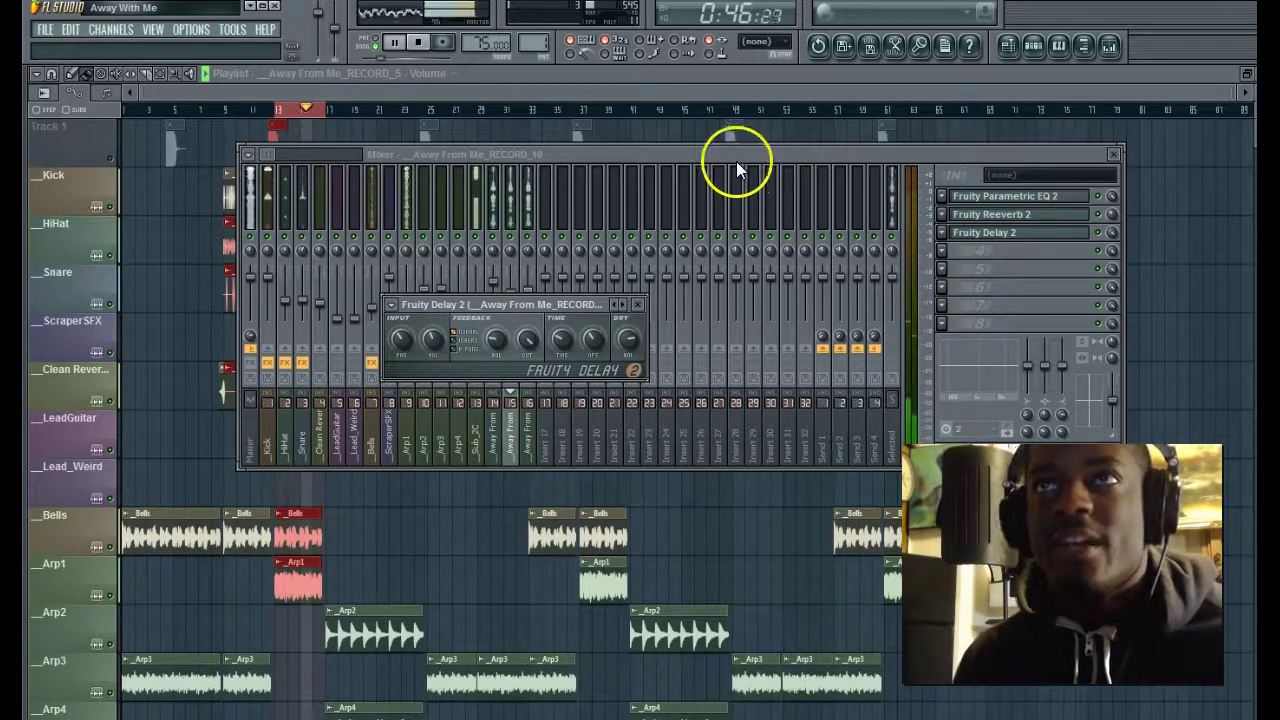
left_click(735, 158)
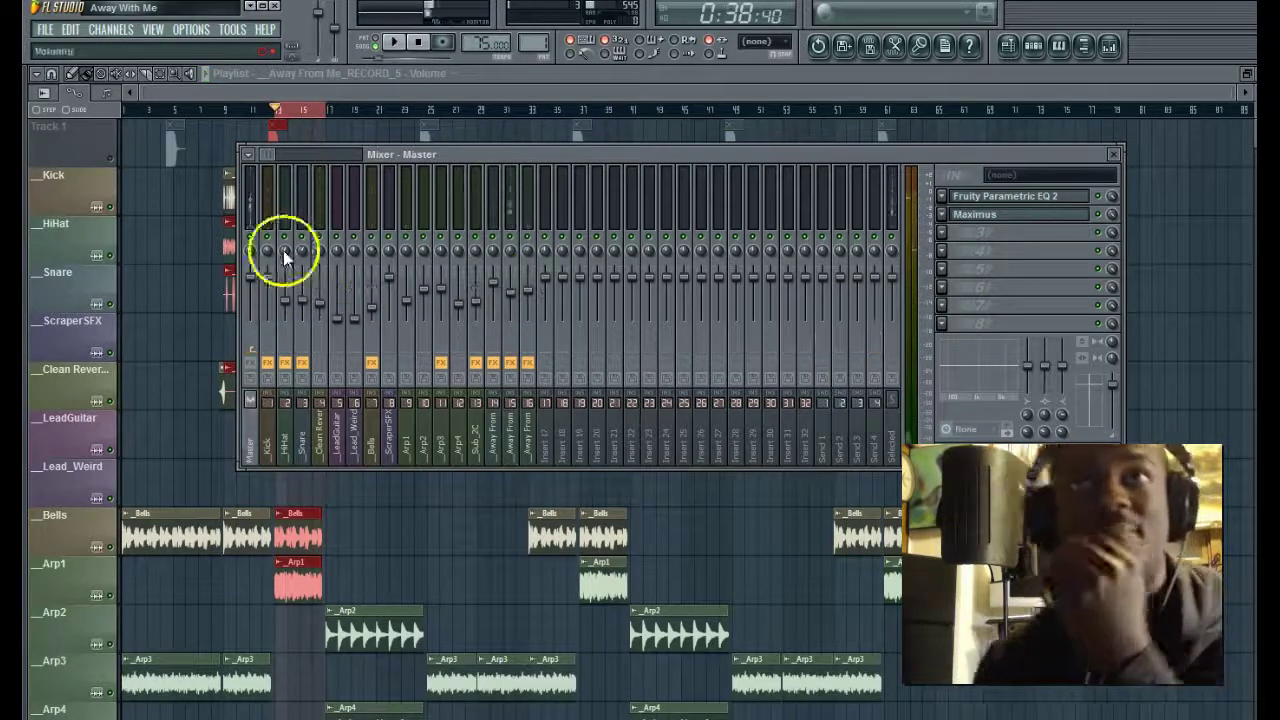
- Save the project under the new name Away With Me[Wave Files]Youtube Mixing Vocals Tutorial2 in the 2014 FLP Projects folder
left_click(45, 29)
left_click(73, 119)
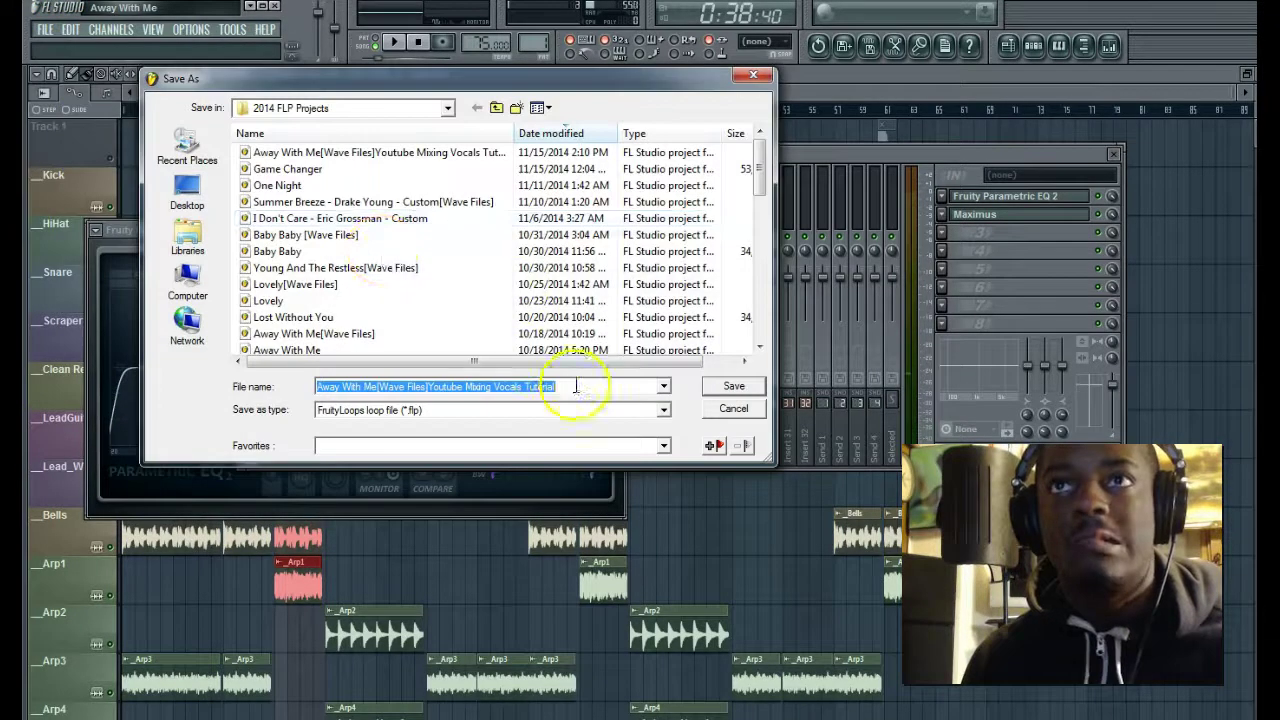
left_click(573, 385)
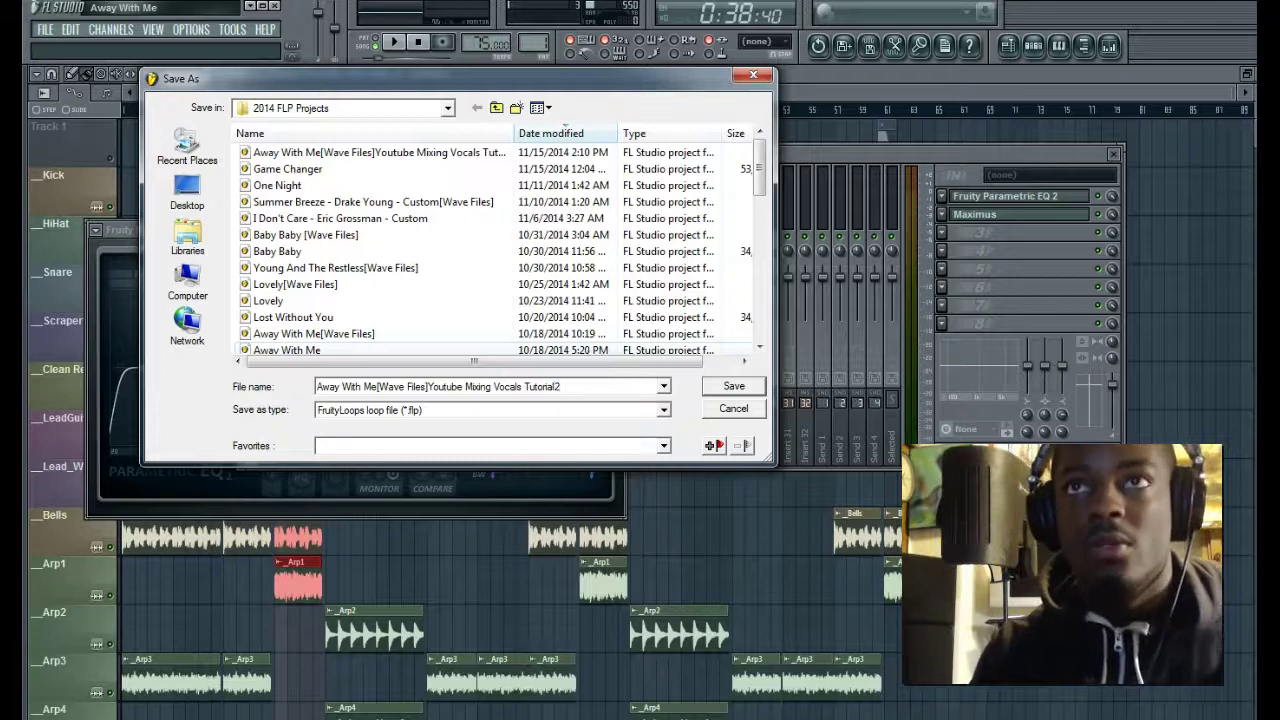
key("Return")
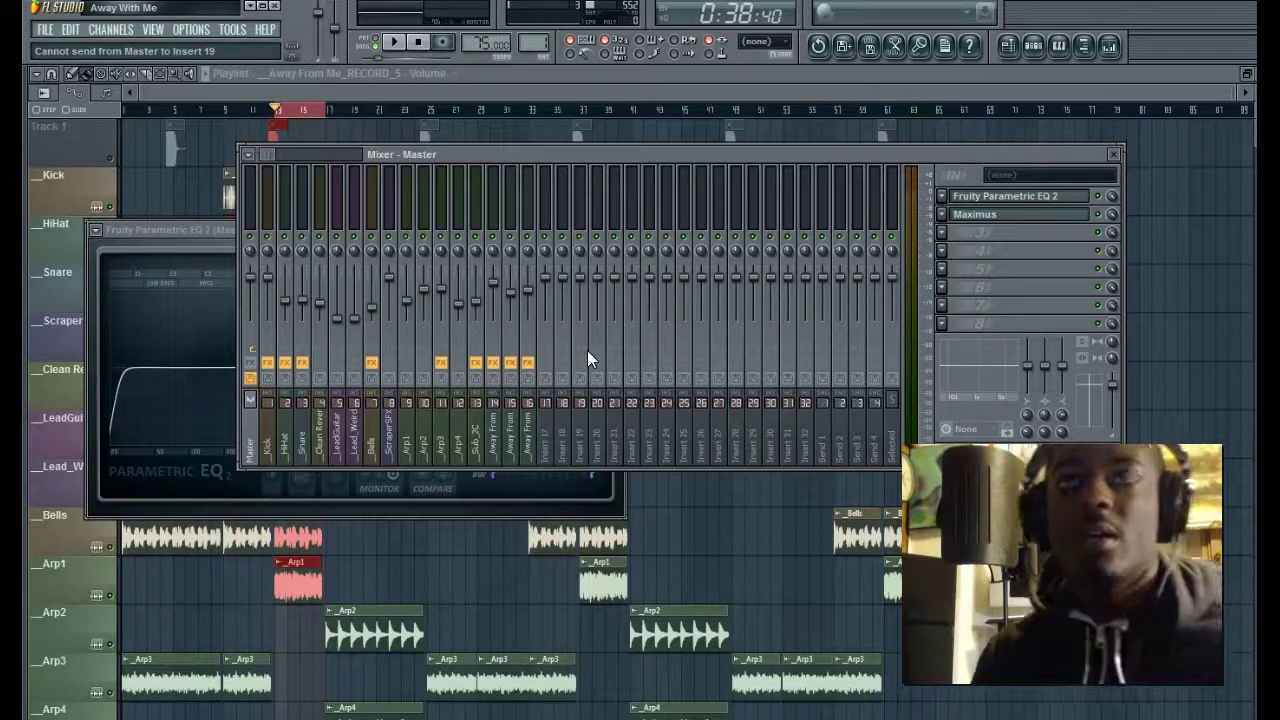
- Review the effects loaded on the Arp3 mixer channel
left_click(45, 29)
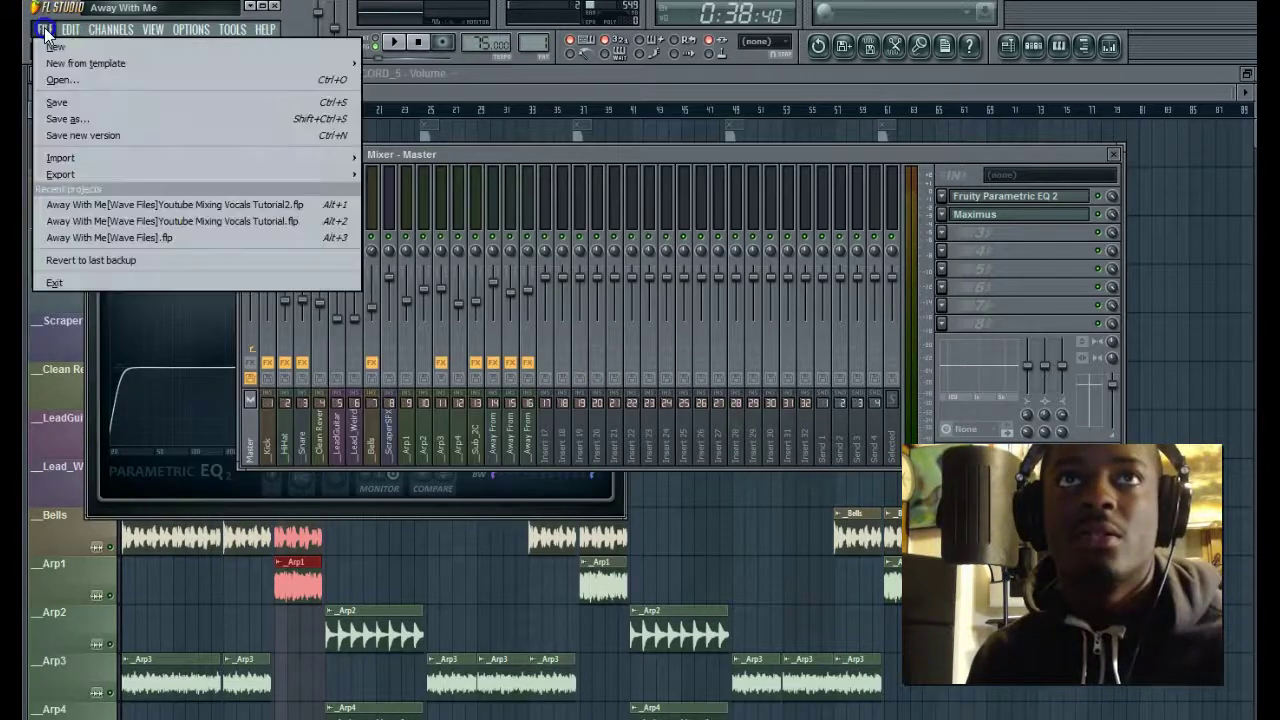
left_click(129, 237)
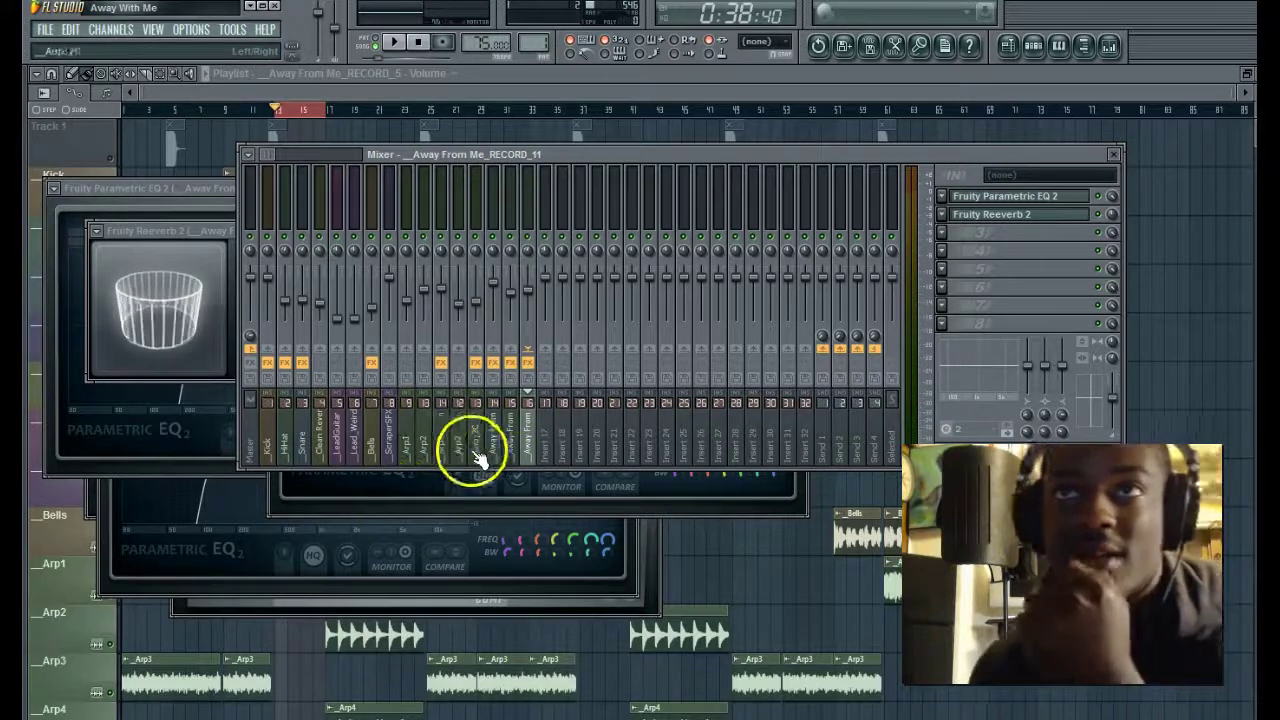
left_click(441, 440)
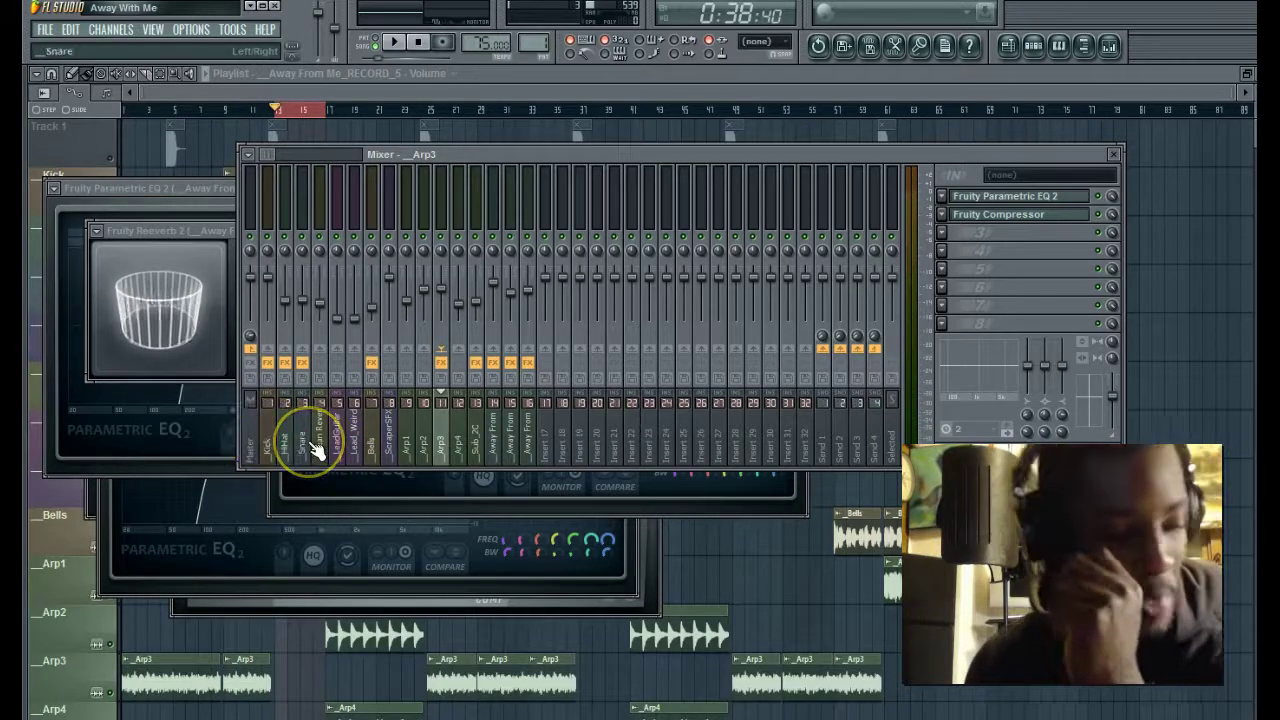
left_click(510, 432)
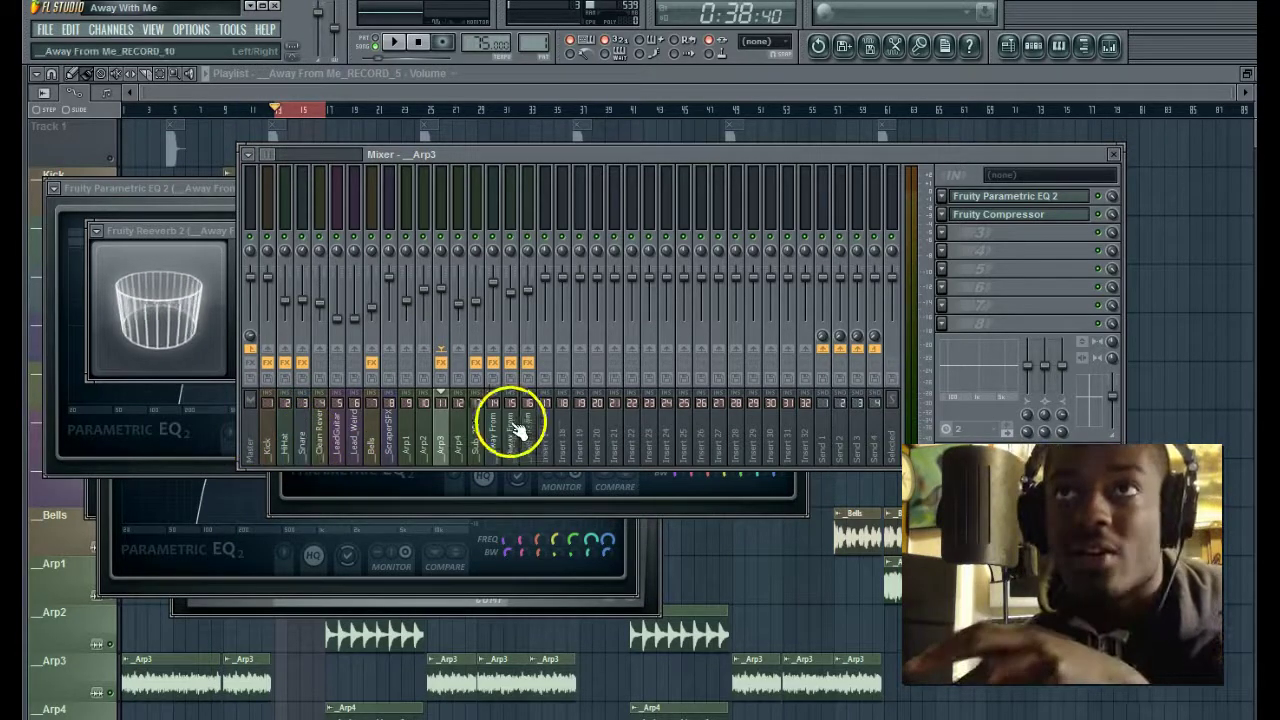